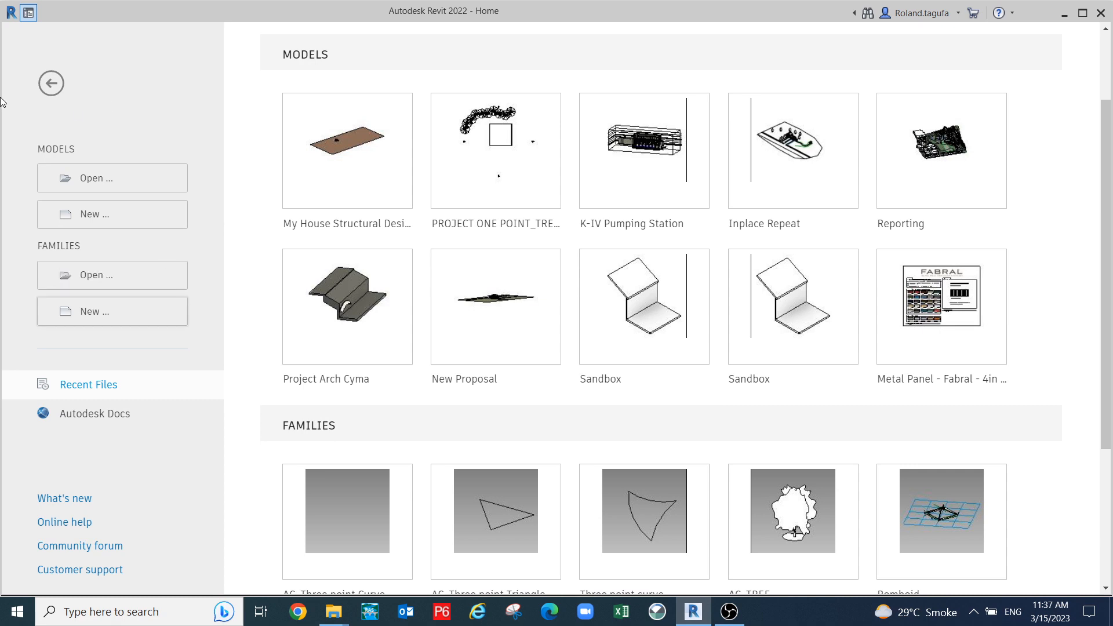
- Create a new family from the English > Conceptual Mass 'Metric Mass.rft' template
left_click(90, 316)
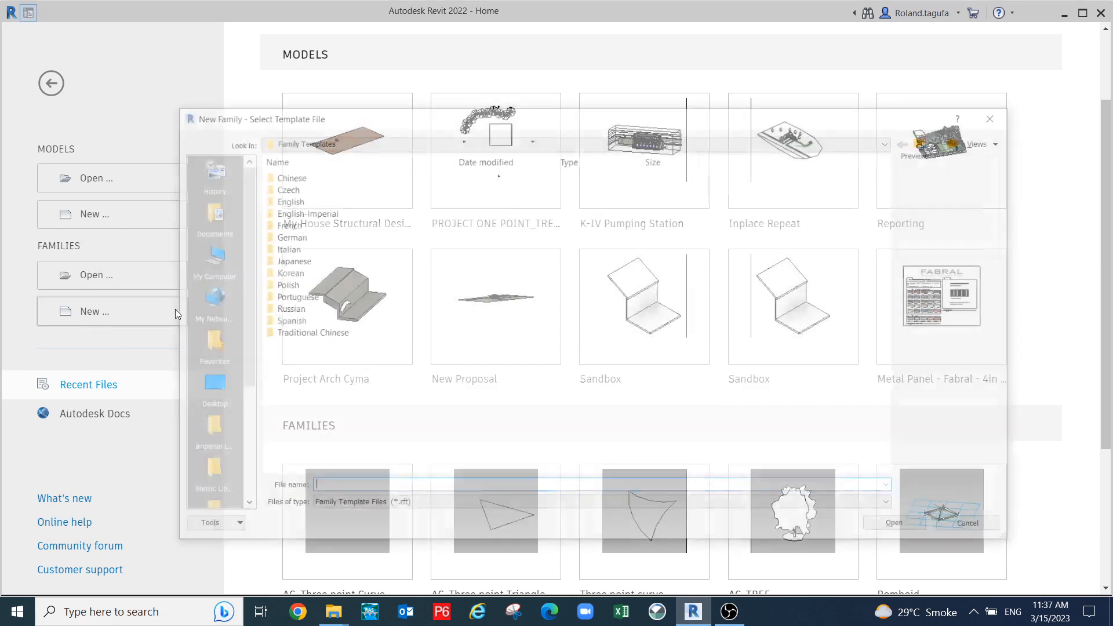
left_click(295, 201)
left_click(924, 528)
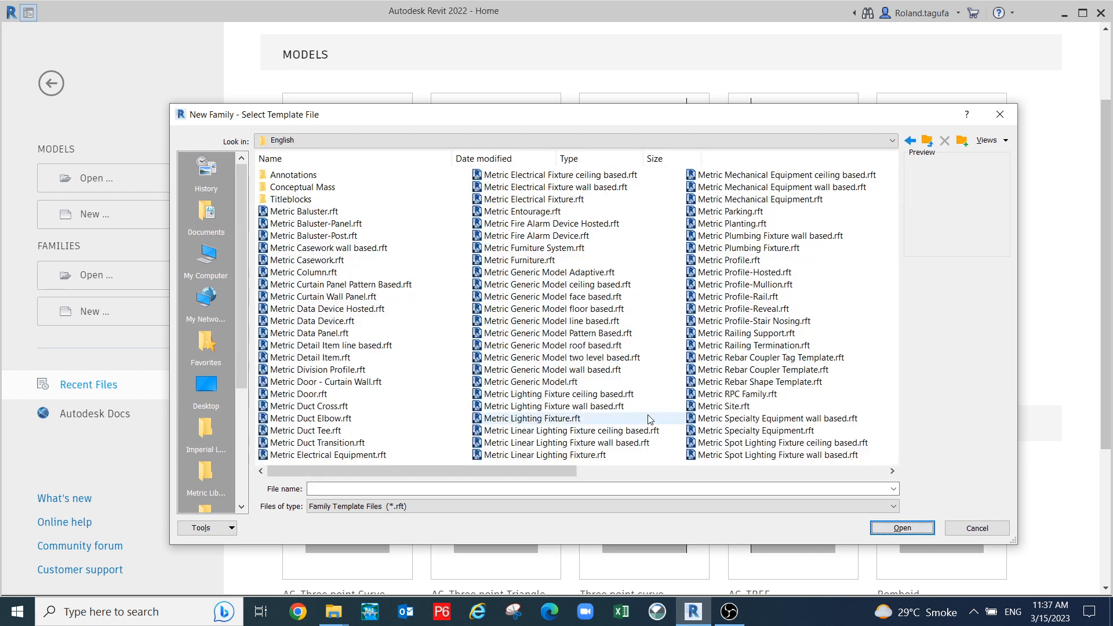
double_click(321, 188)
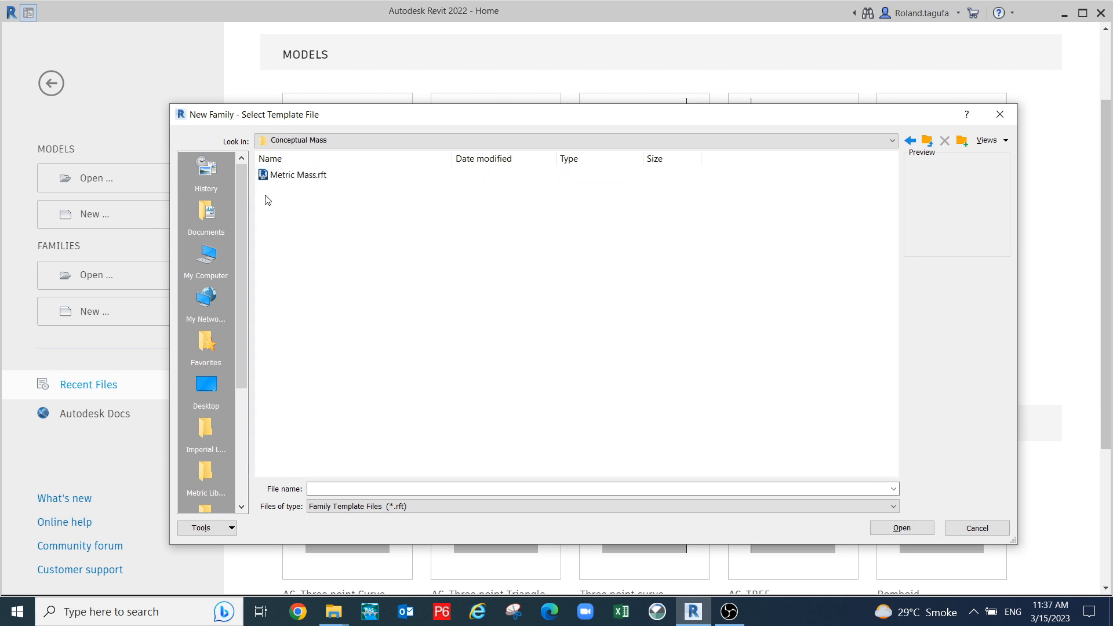
left_click(285, 176)
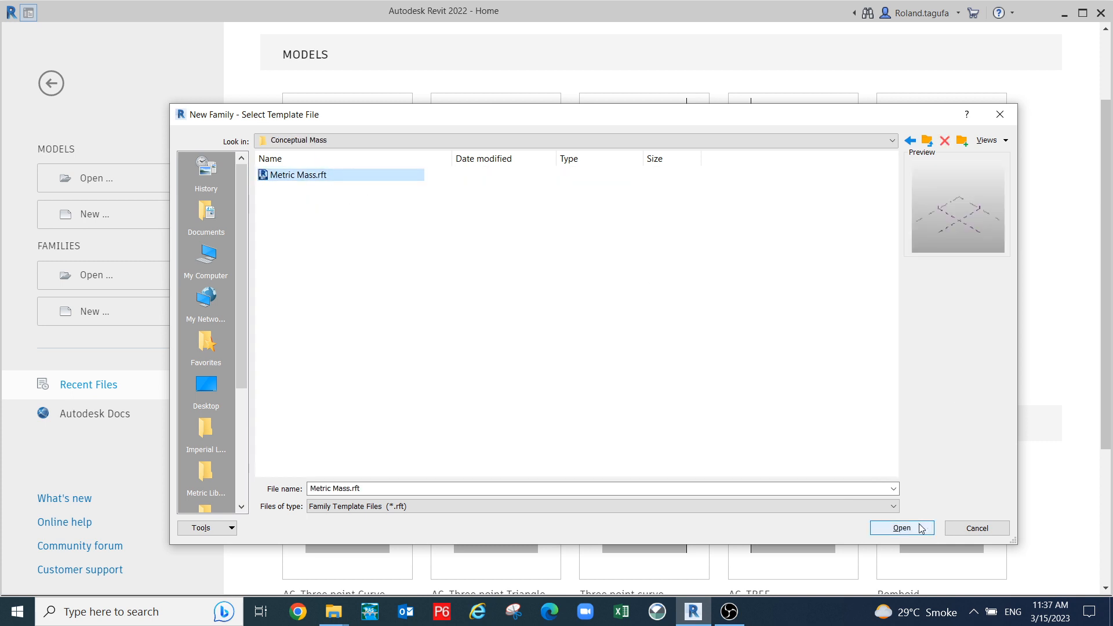
left_click(902, 528)
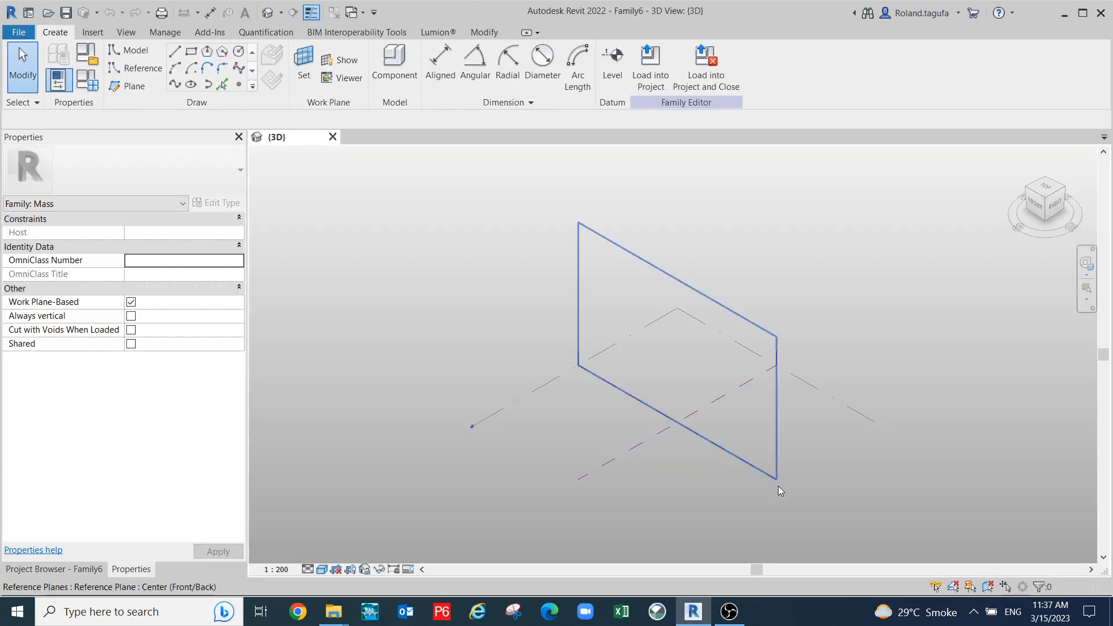
scroll(512, 448, "up", 3)
middle_click_drag(645, 439, 634, 404)
scroll(623, 403, "down", 1)
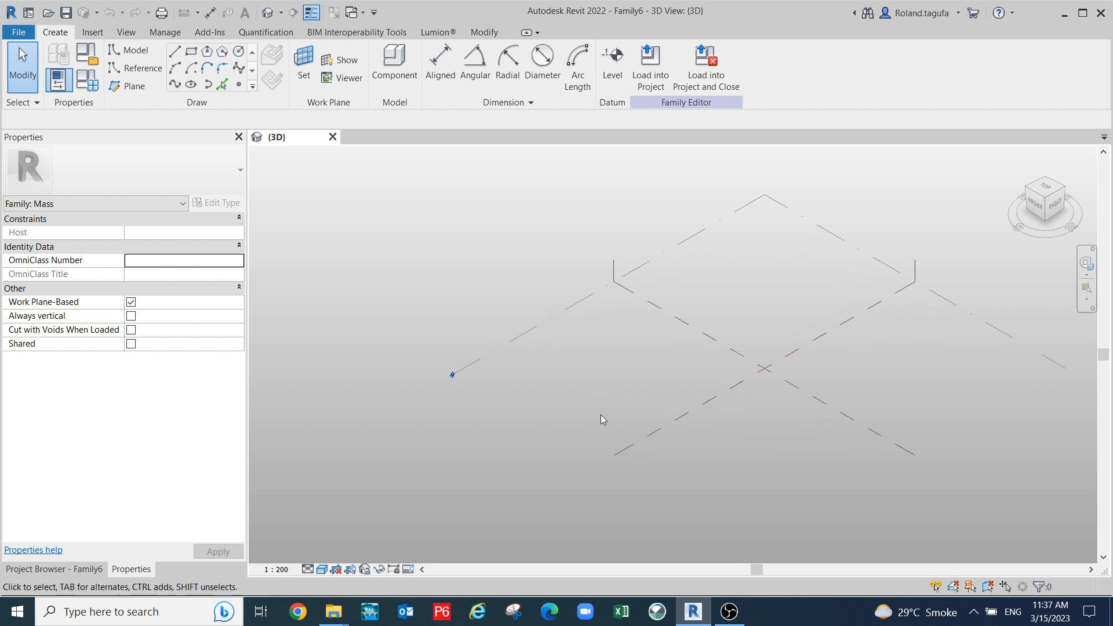
scroll(617, 392, "up", 3)
middle_click_drag(638, 387, 539, 355)
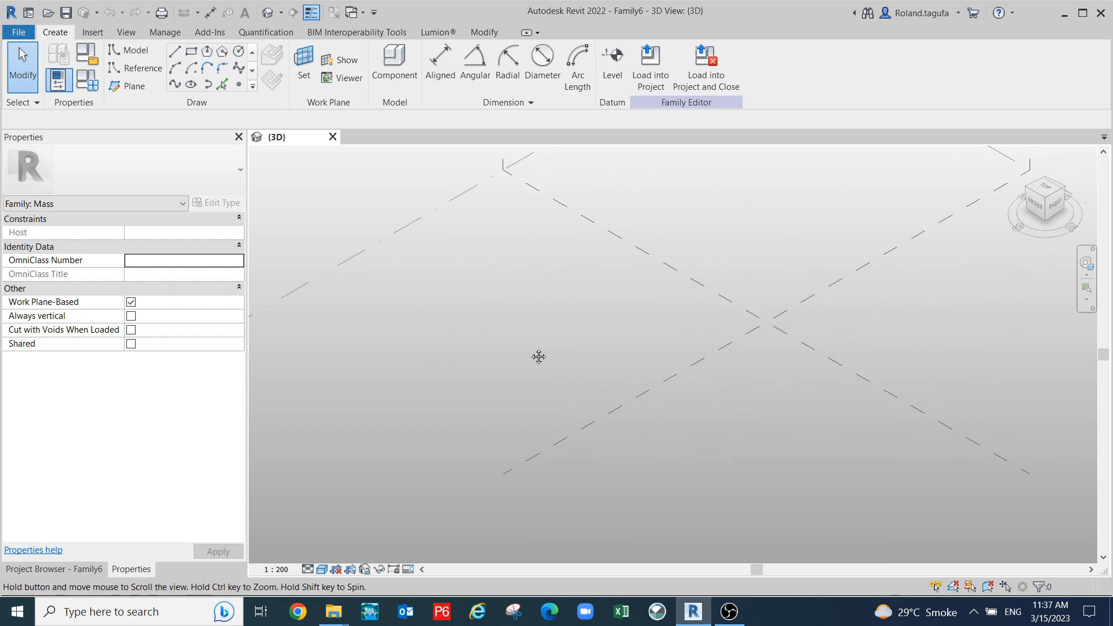
middle_click_drag(668, 420, 665, 400)
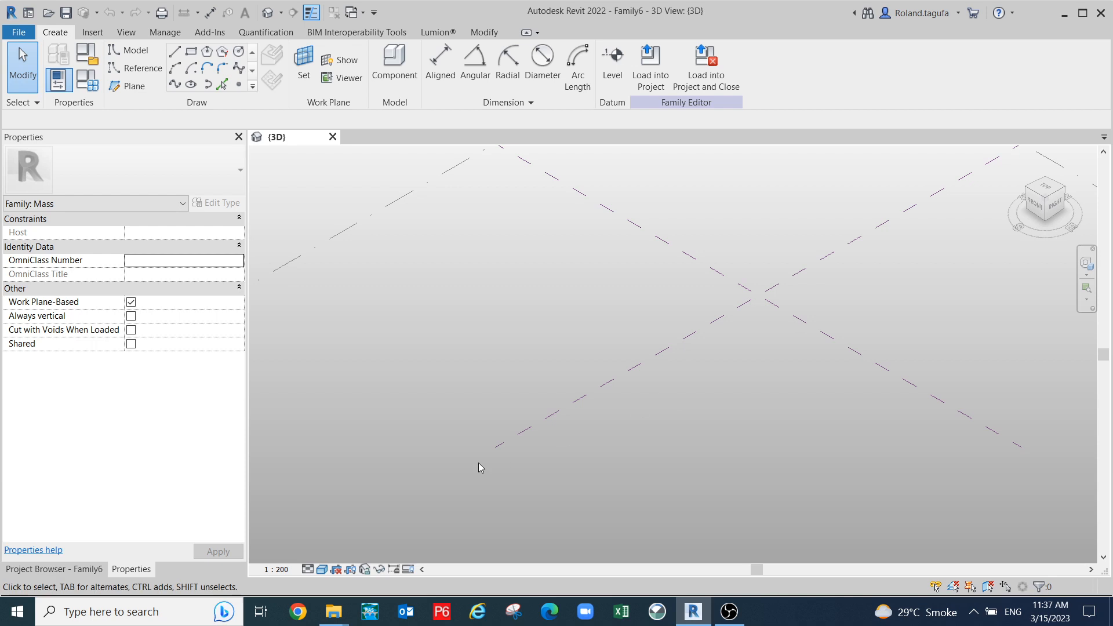
scroll(639, 329, "down", 2)
middle_click_drag(718, 364, 706, 377)
middle_click_drag(609, 360, 658, 347)
middle_click_drag(612, 308, 566, 295)
scroll(444, 220, "up", 2)
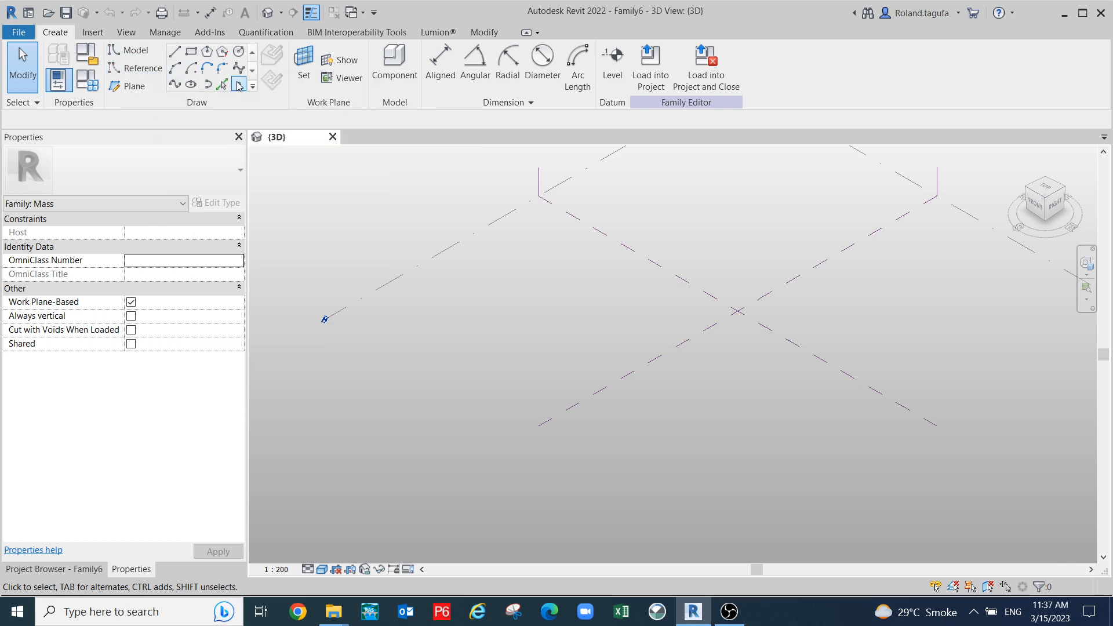
- Place two reference points on Level 1: one on the center plane, one at the planes' intersection
left_click(239, 85)
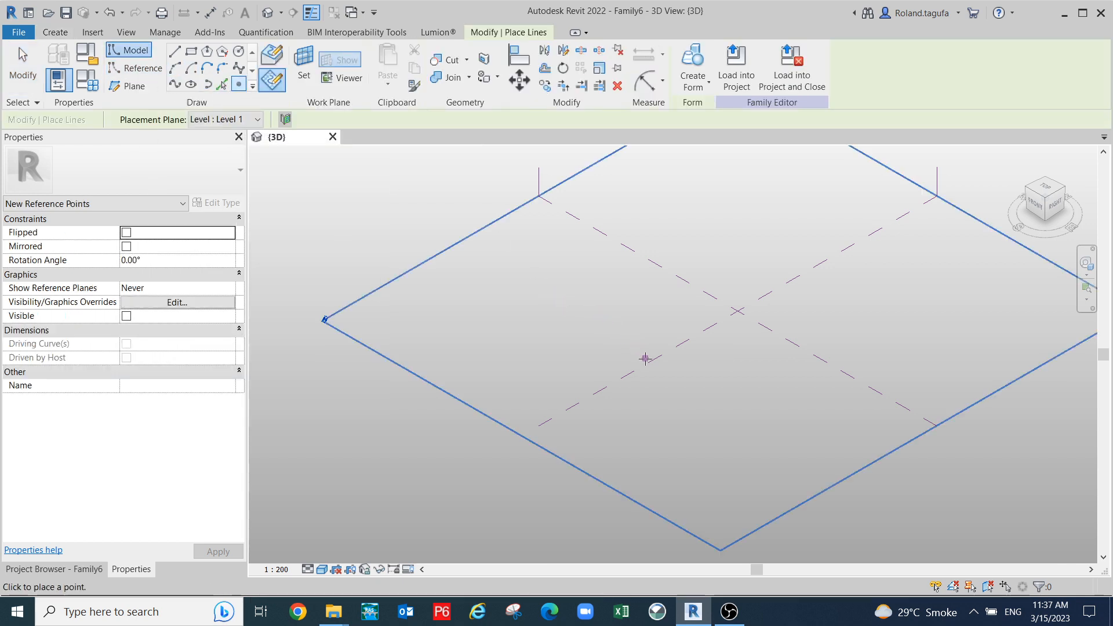
left_click(631, 372)
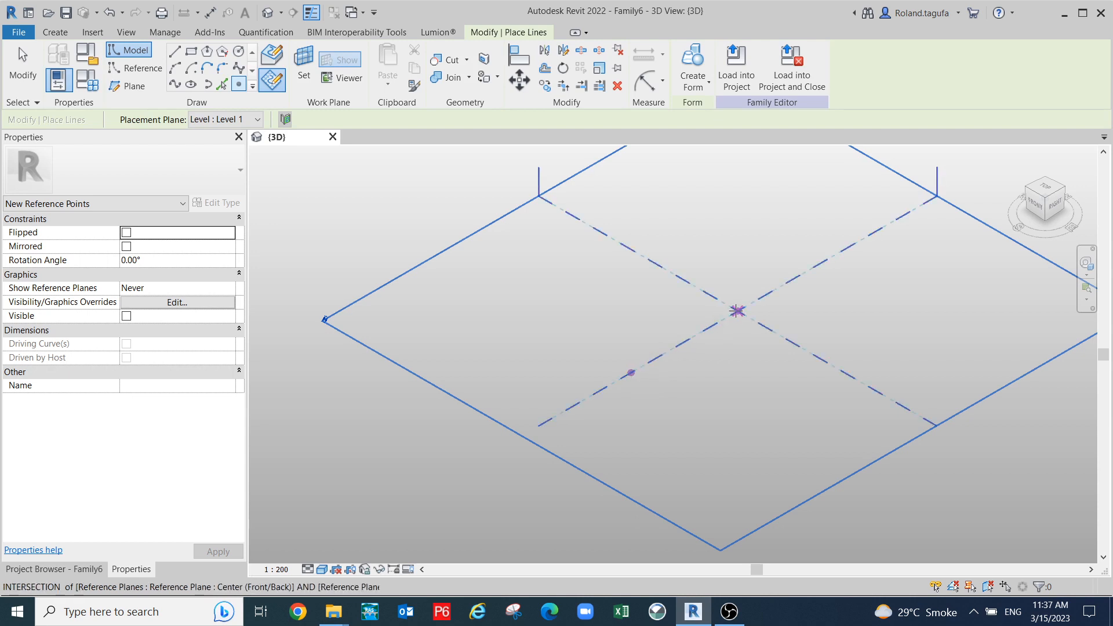
left_click(737, 311)
key("Escape")
key("Escape")
scroll(591, 342, "up", 2)
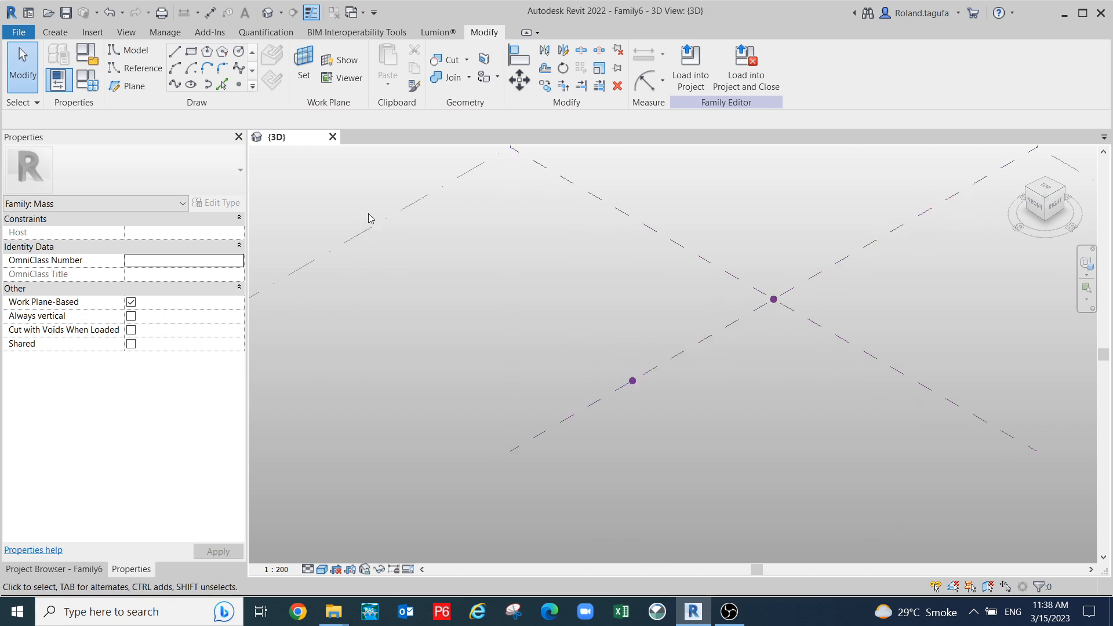
scroll(687, 423, "up", 2)
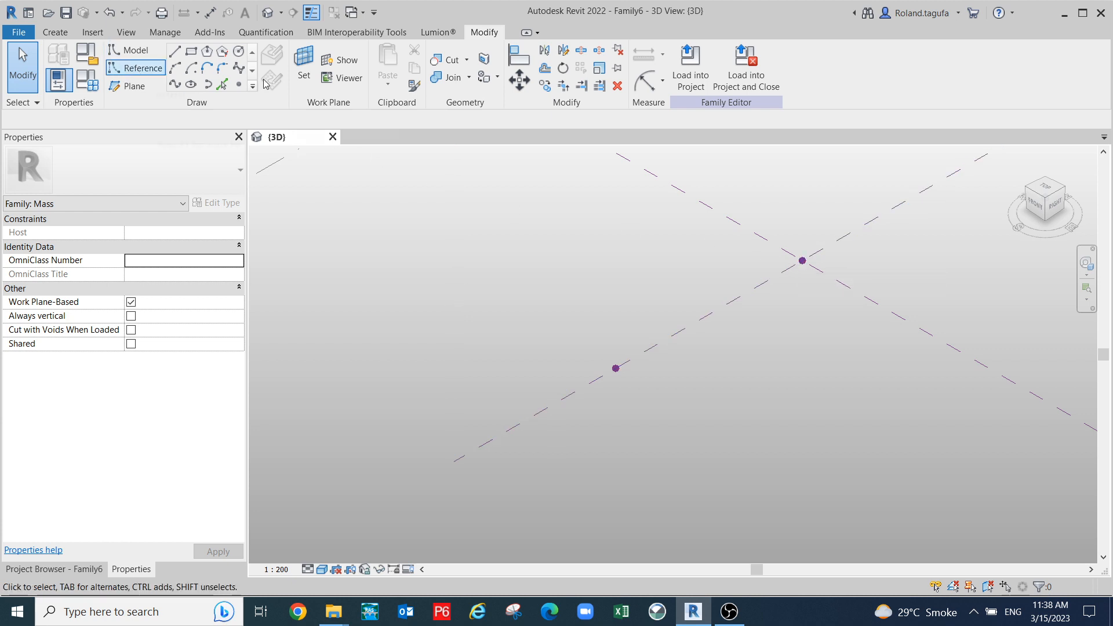
left_click(242, 85)
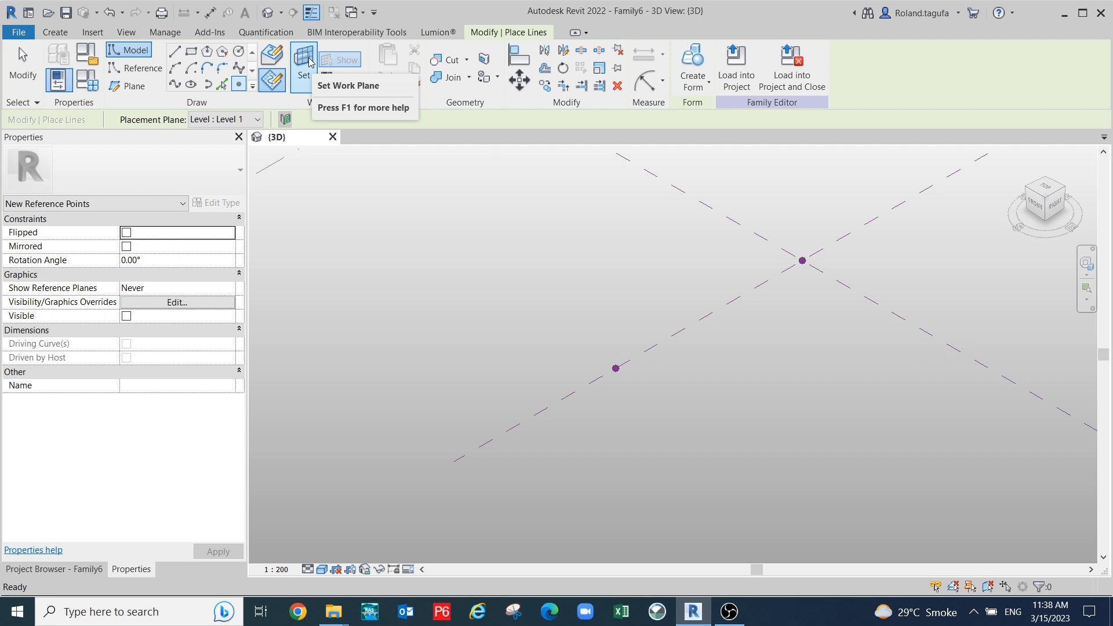
- Host a new reference point on the lower point's plane, accepting the identical-points warning
key("Escape")
left_click(615, 369)
scroll(609, 363, "up", 3)
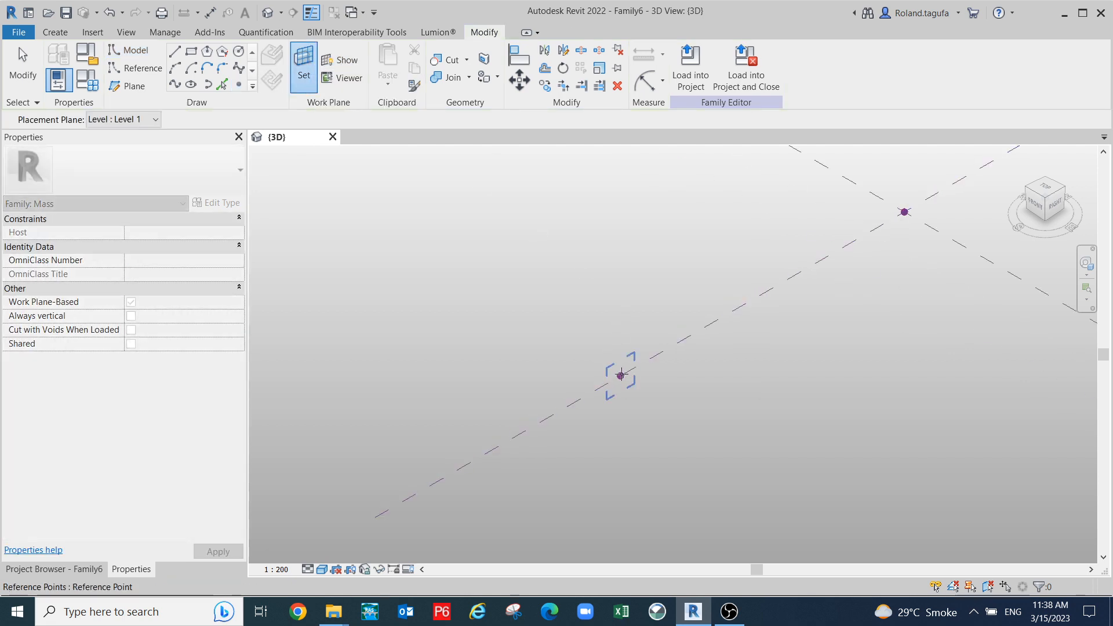
left_click(620, 376)
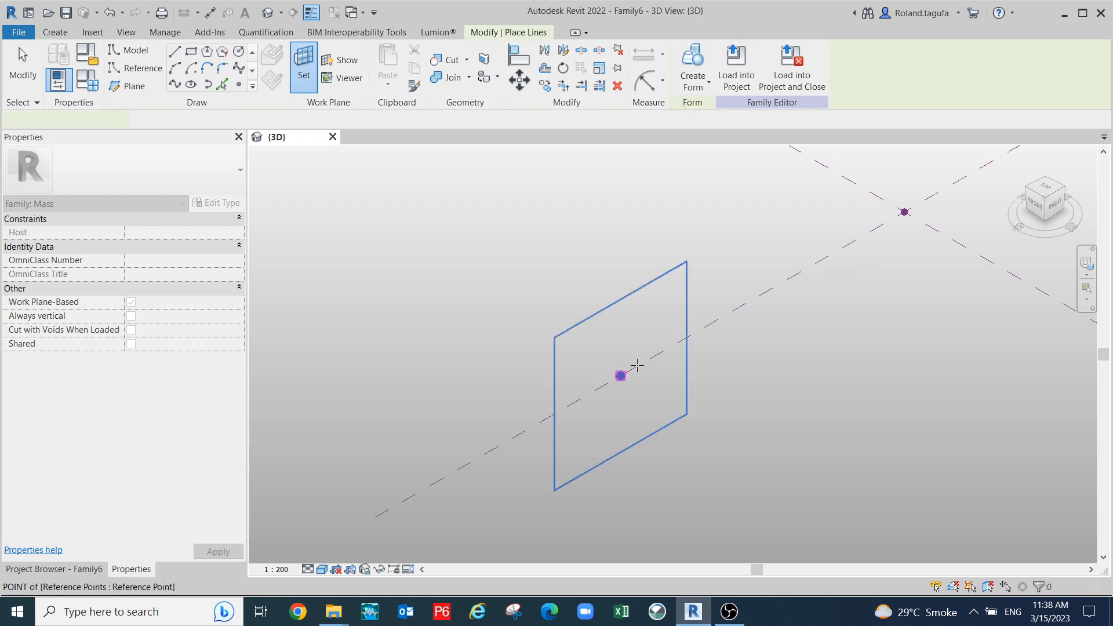
left_click(620, 375)
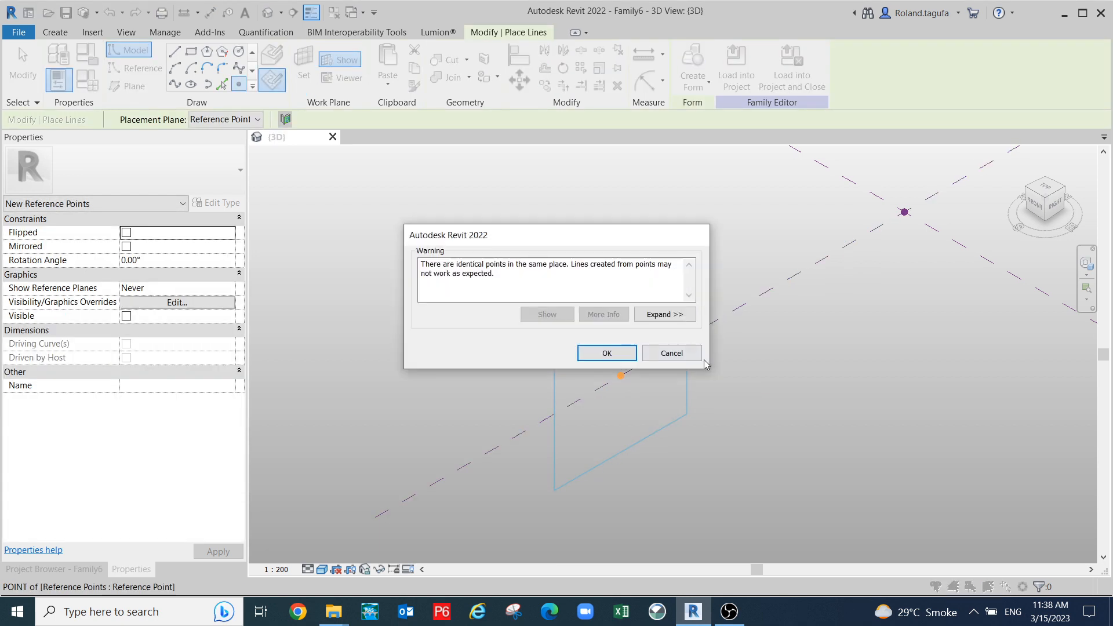
left_click(607, 353)
middle_click_drag(725, 358, 594, 394)
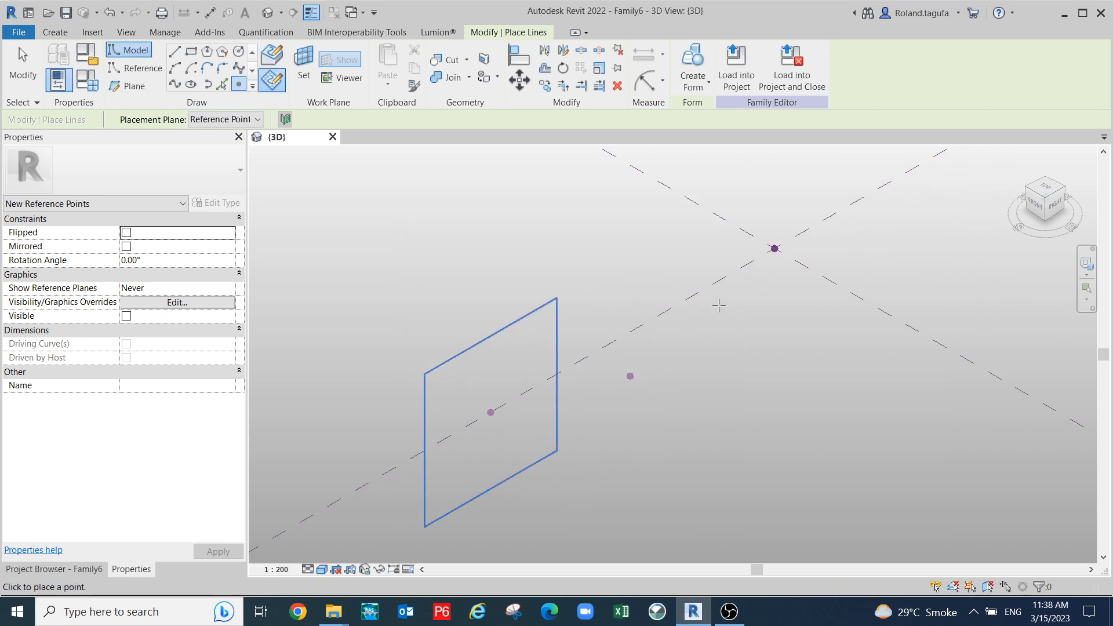
key("Escape")
key("Escape")
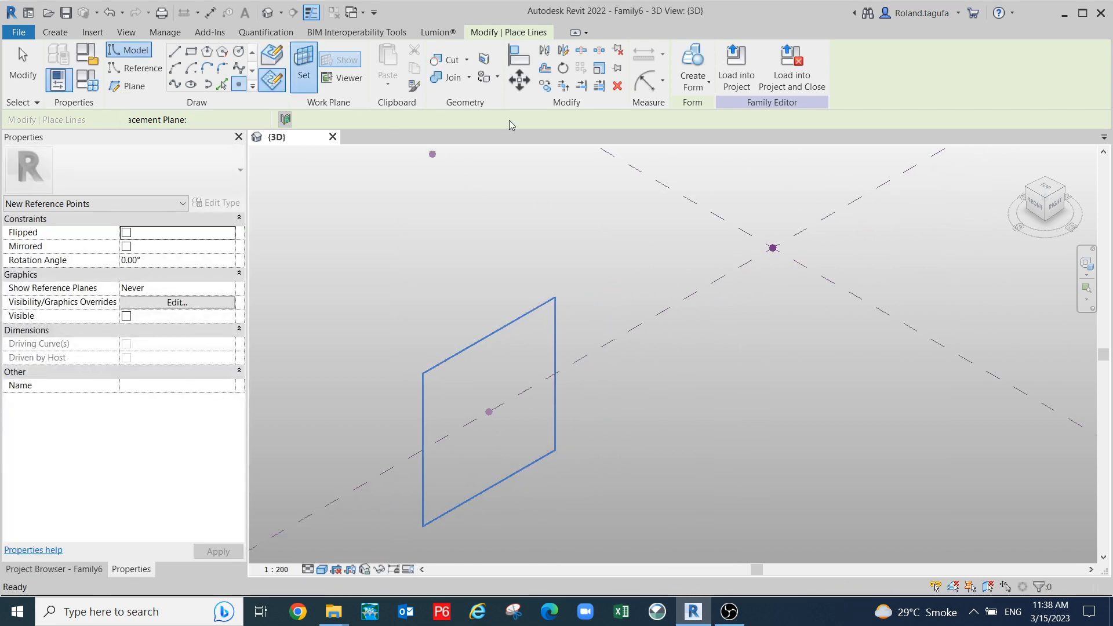
- Host another reference point on the intersection point's plane, dismissing the identical-points warning
left_click(769, 247)
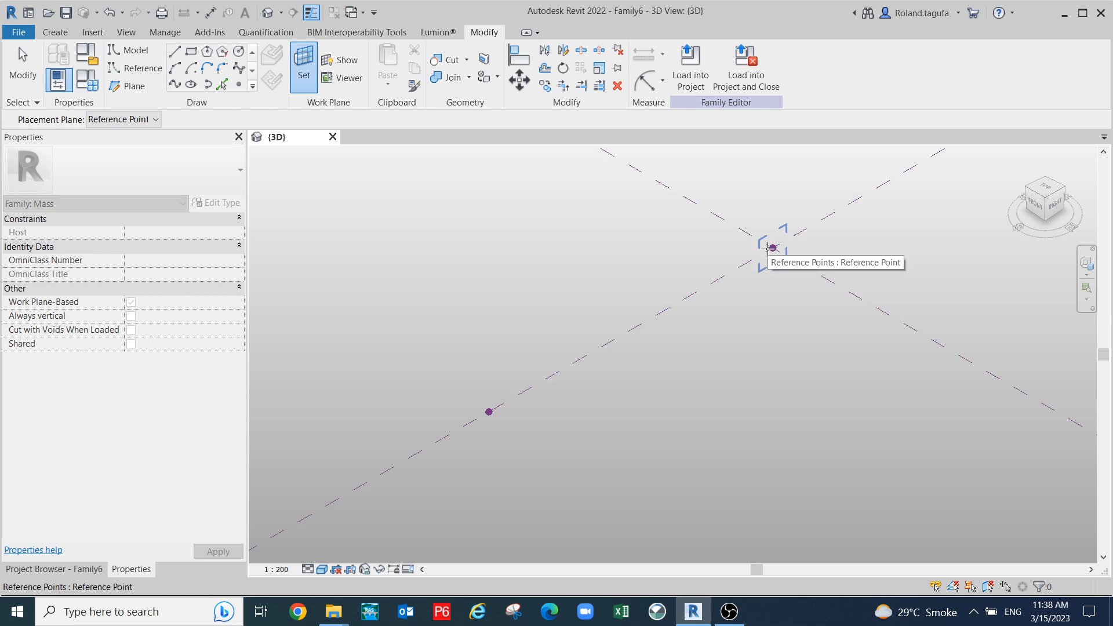
left_click(767, 248)
left_click(773, 247)
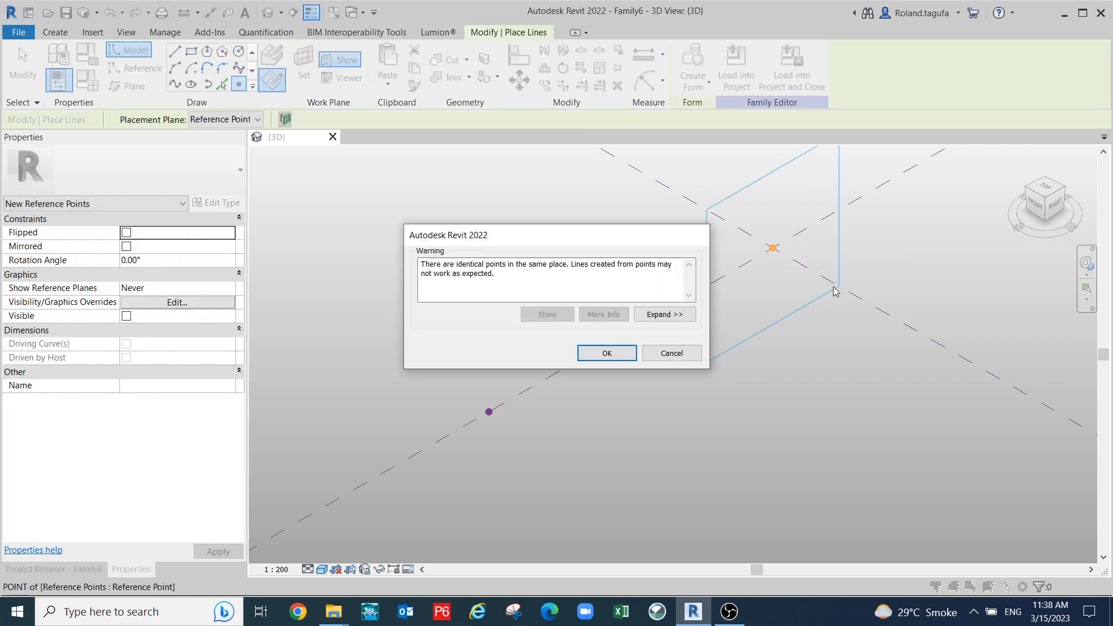
left_click(627, 359)
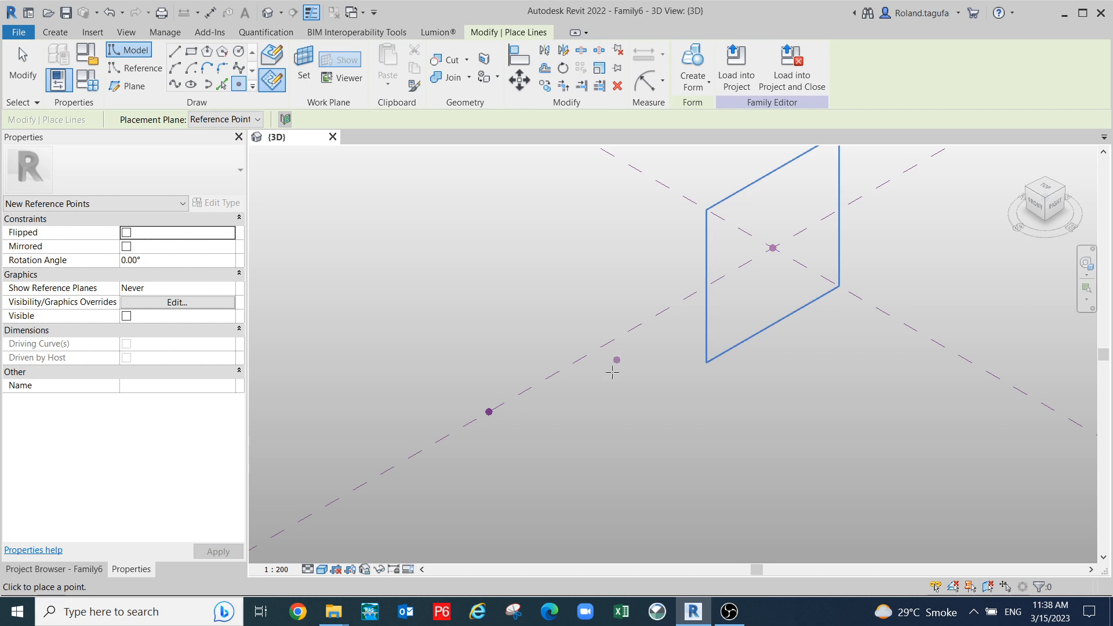
key("Escape")
- Select only the hosted point among the coincident points at the lower spot
middle_click_drag(569, 442, 574, 358)
scroll(575, 362, "down", 1)
left_click_drag(463, 306, 601, 396)
left_click(521, 348)
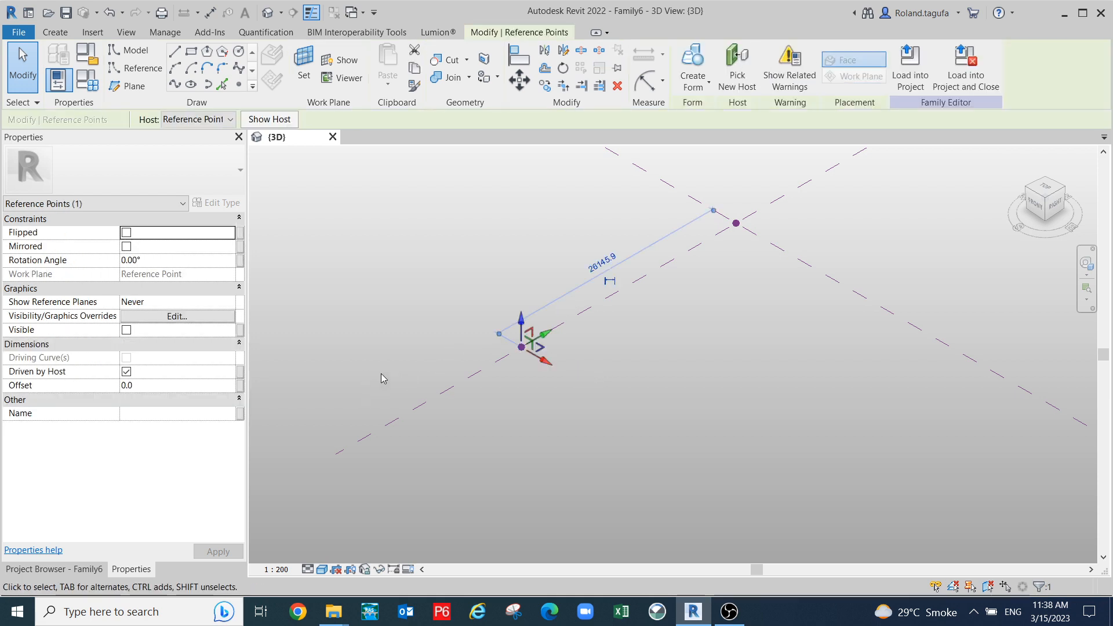
- Link the hosted point's Offset to a new 'Offset' family parameter and enter 200 in Family Types
left_click(239, 385)
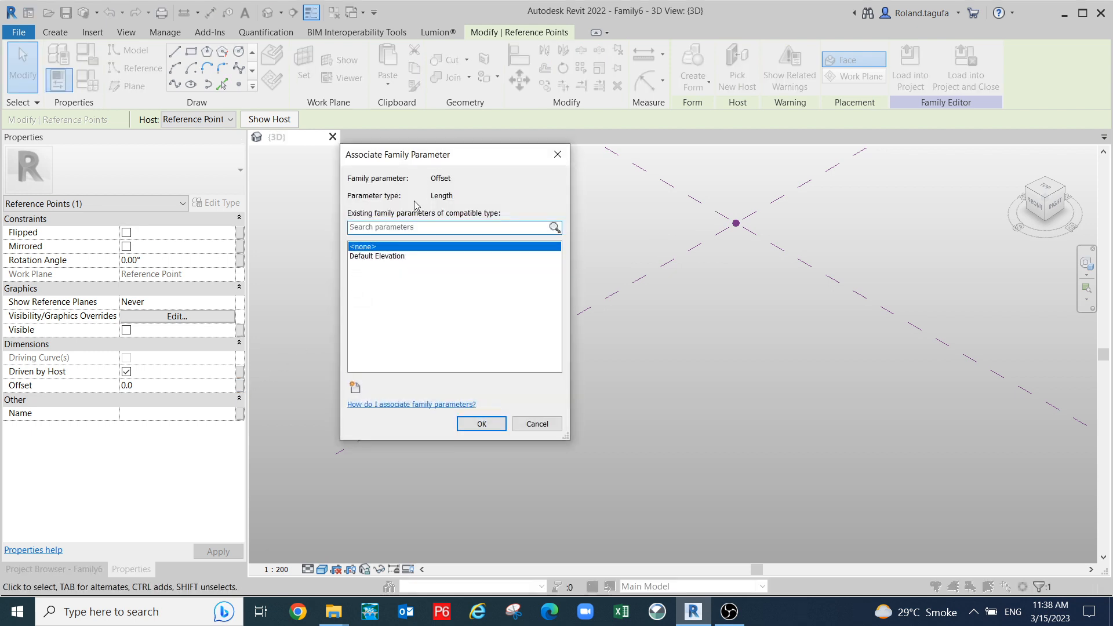
left_click(356, 387)
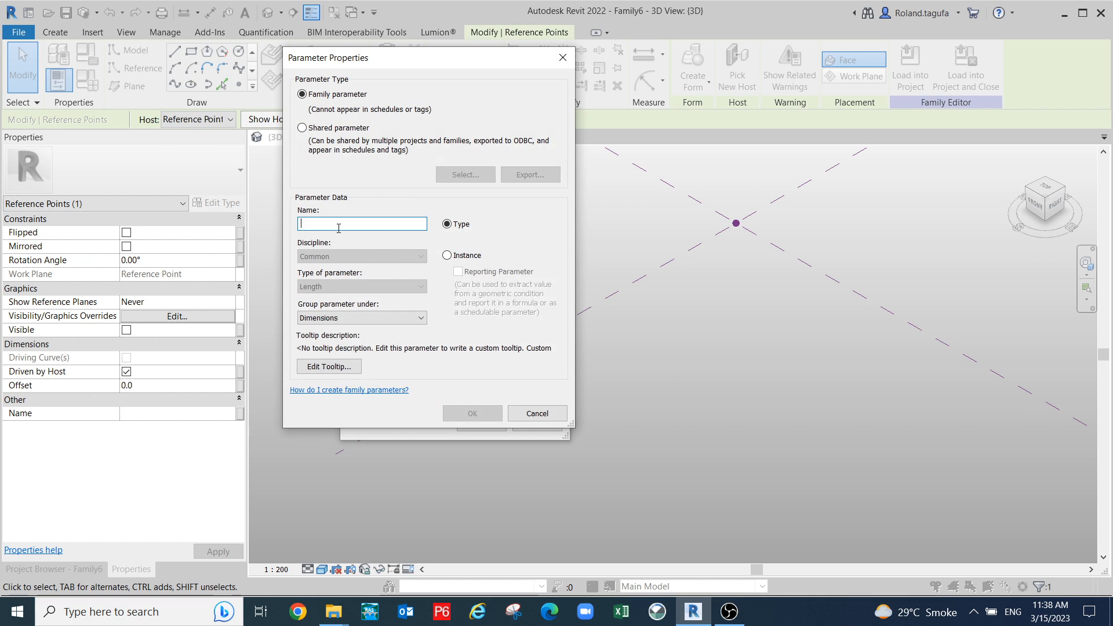
type("offset")
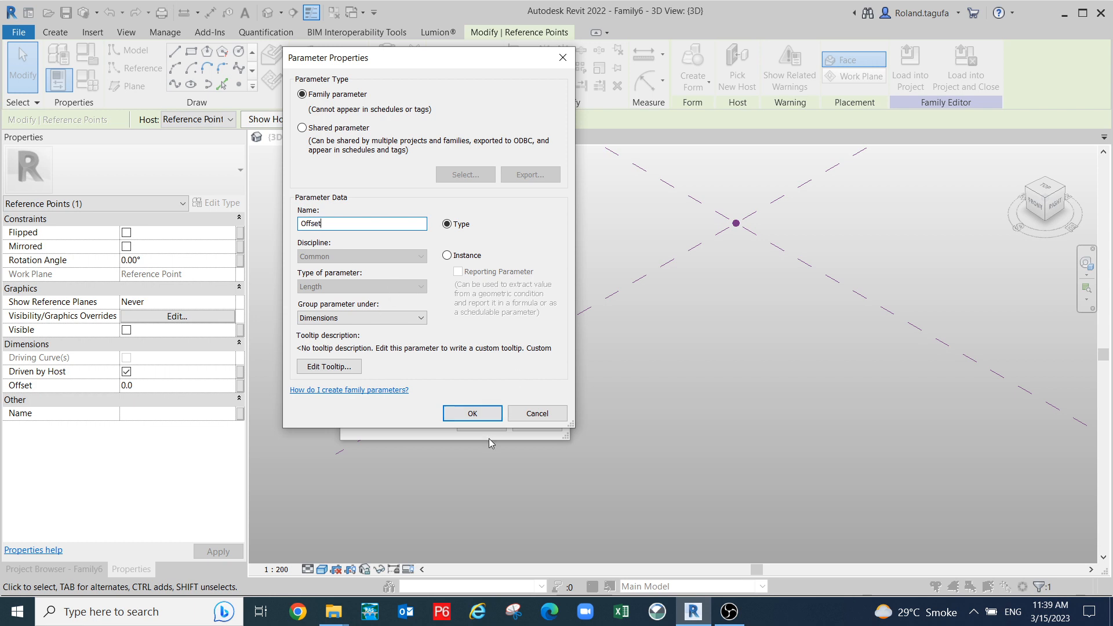
left_click(480, 415)
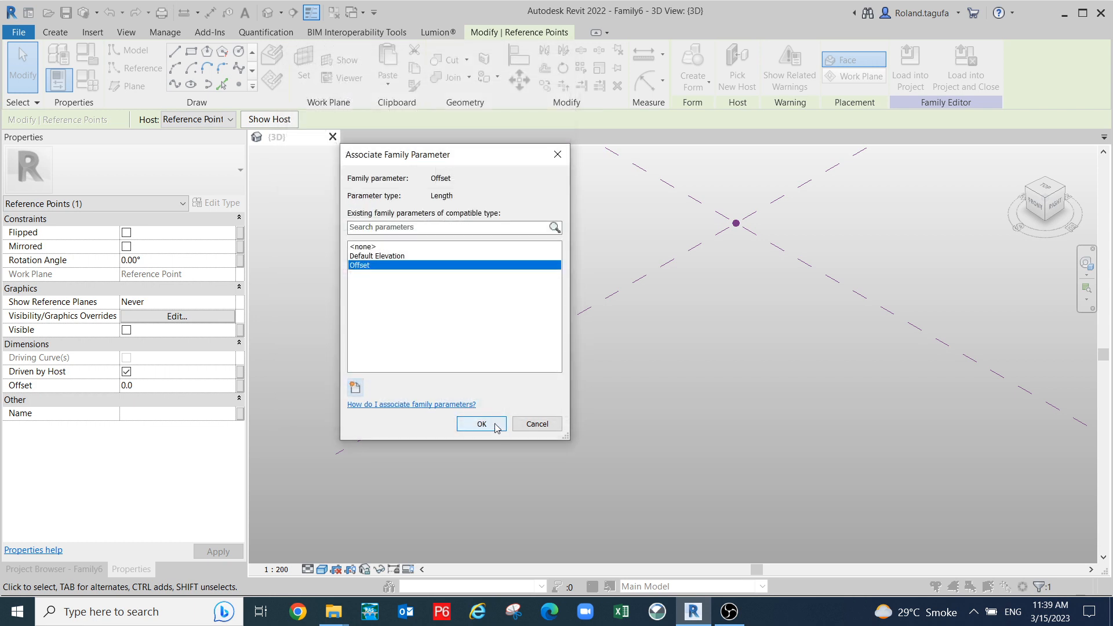
left_click(481, 424)
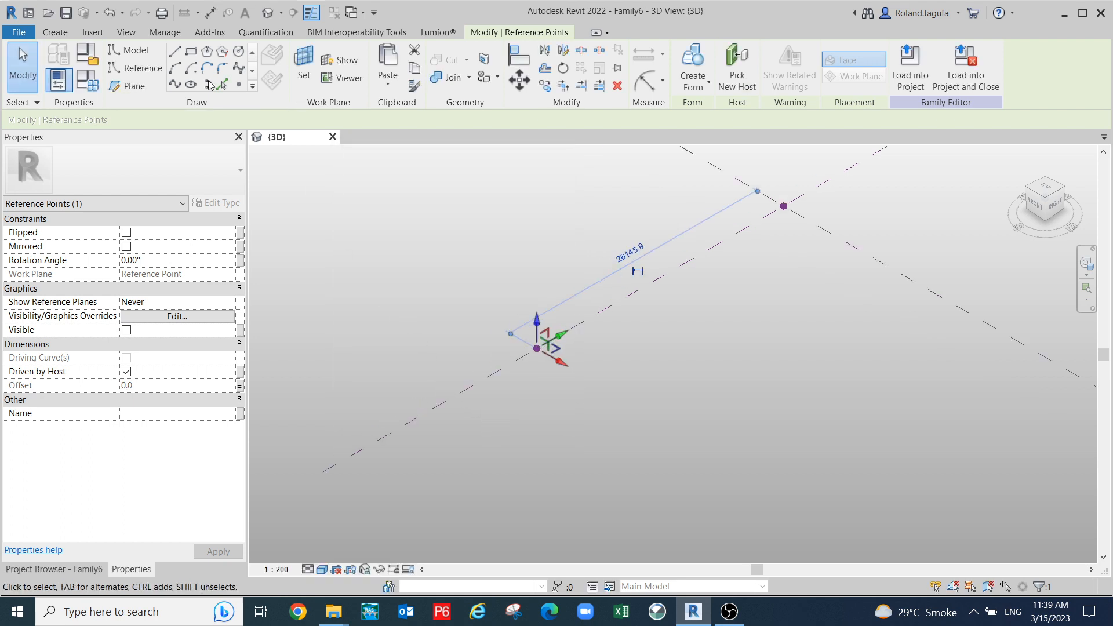
left_click(85, 81)
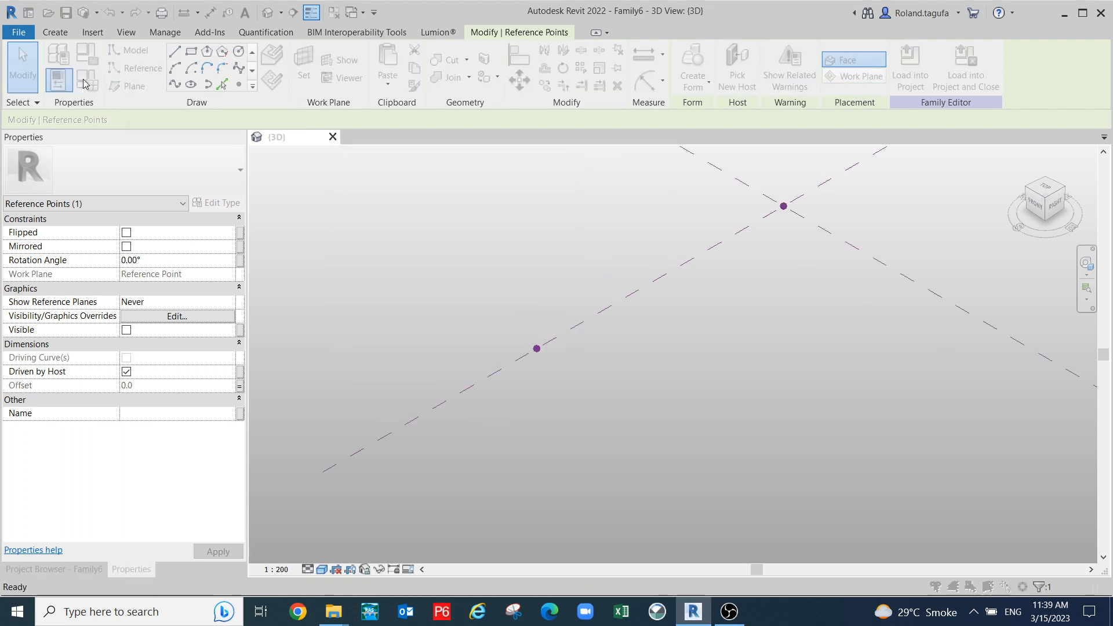
left_click(320, 254)
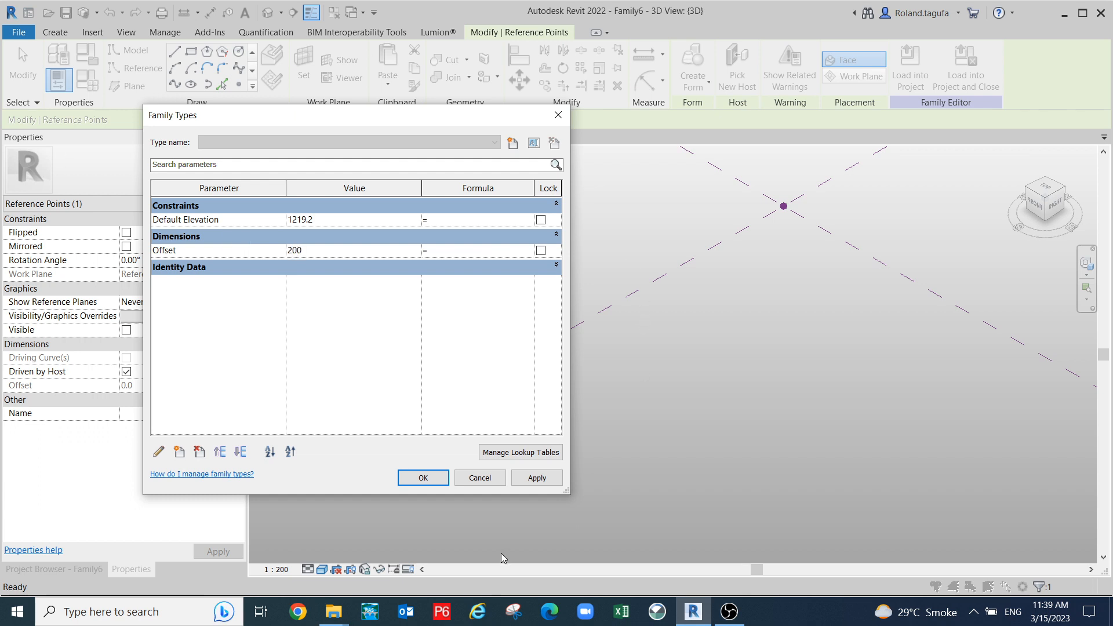
- Apply Offset 200, then change the Offset parameter to 500 and apply it
left_click(526, 478)
left_click(423, 477)
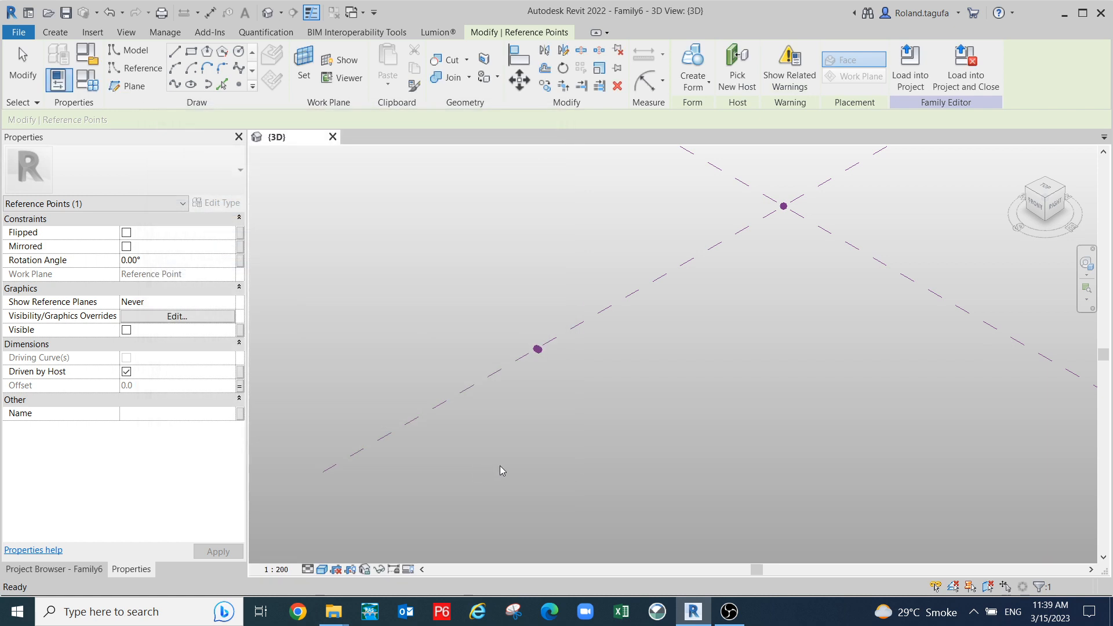
scroll(525, 342, "up", 6)
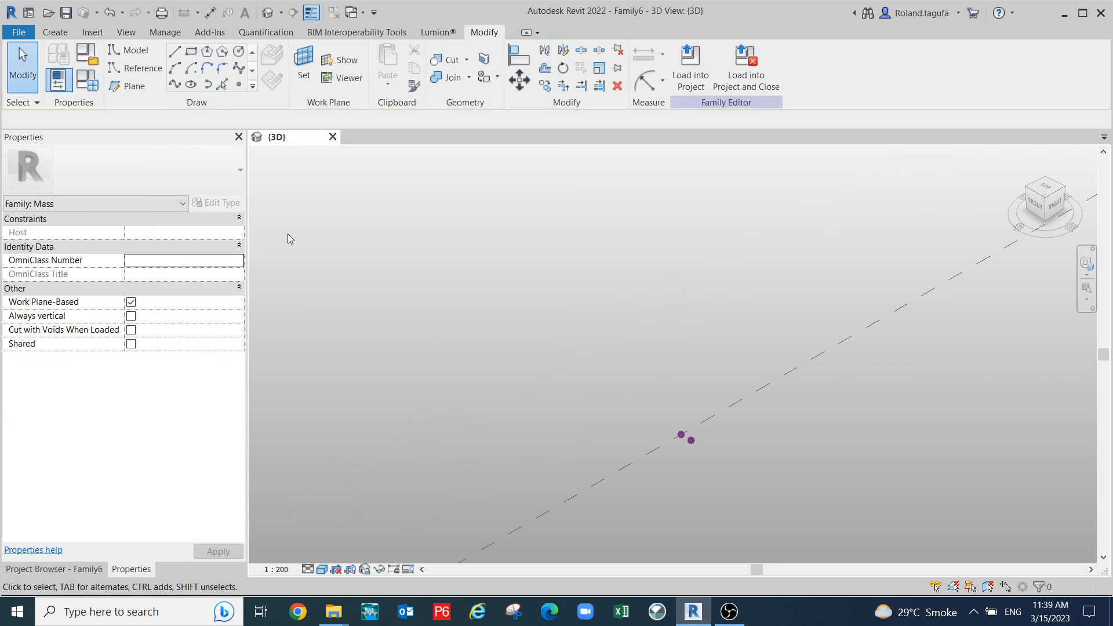
left_click(100, 87)
left_click(333, 255)
double_click(316, 249)
type("500")
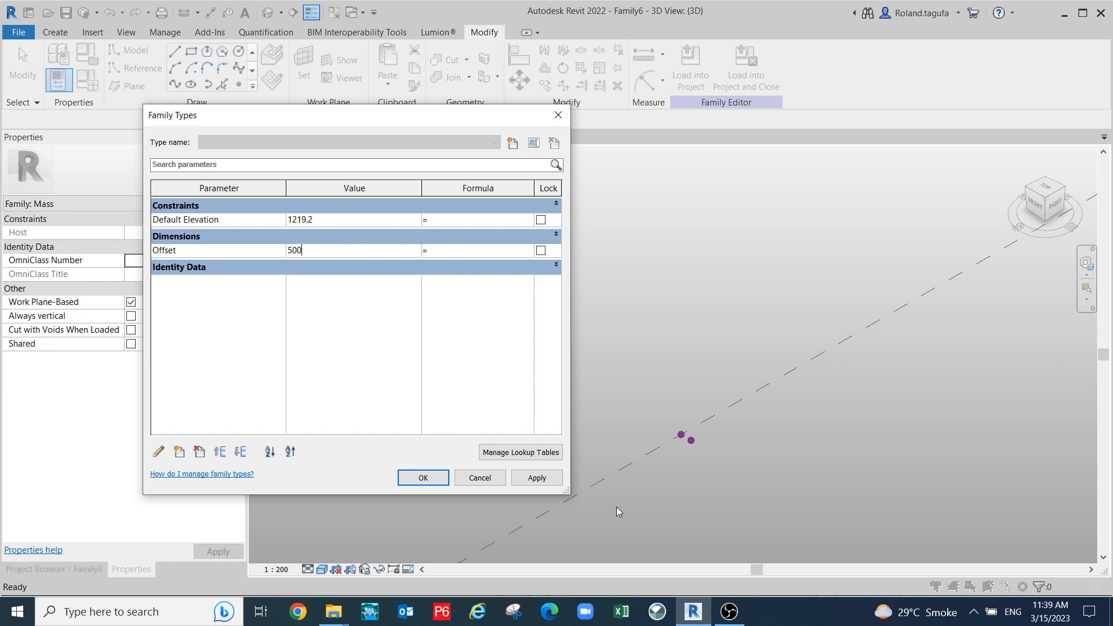
left_click(537, 477)
- Change the Offset parameter to 1000, apply it and close Family Types
left_click(334, 255)
double_click(336, 256)
left_click(538, 478)
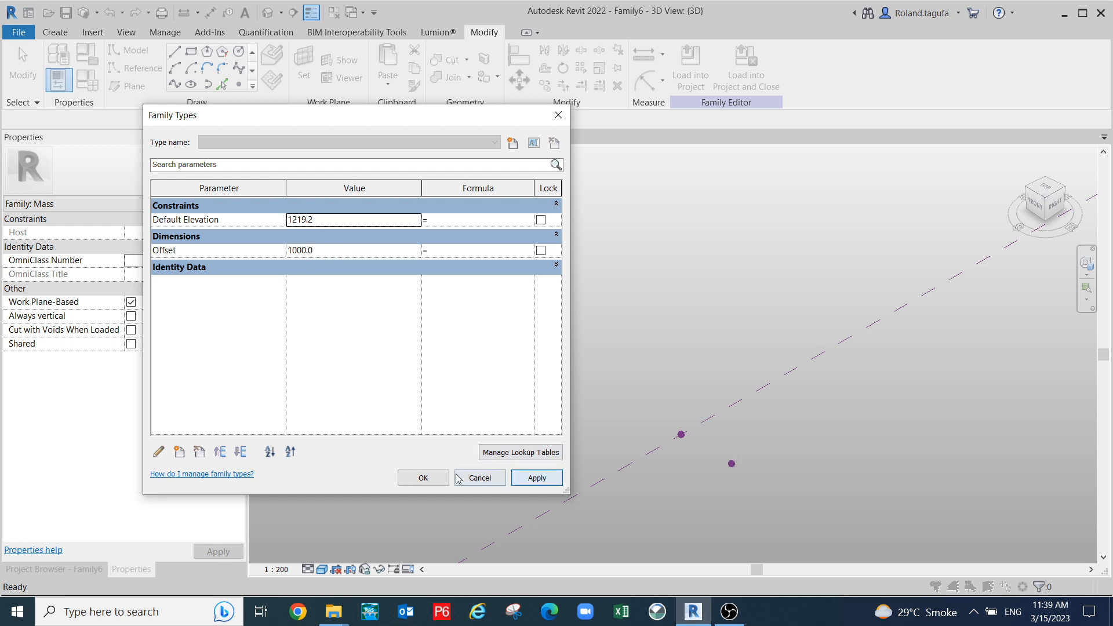
left_click(423, 478)
scroll(548, 416, "down", 2)
middle_click_drag(653, 422, 413, 487)
scroll(470, 426, "down", 2)
middle_click_drag(589, 340, 578, 367)
scroll(737, 279, "up", 4)
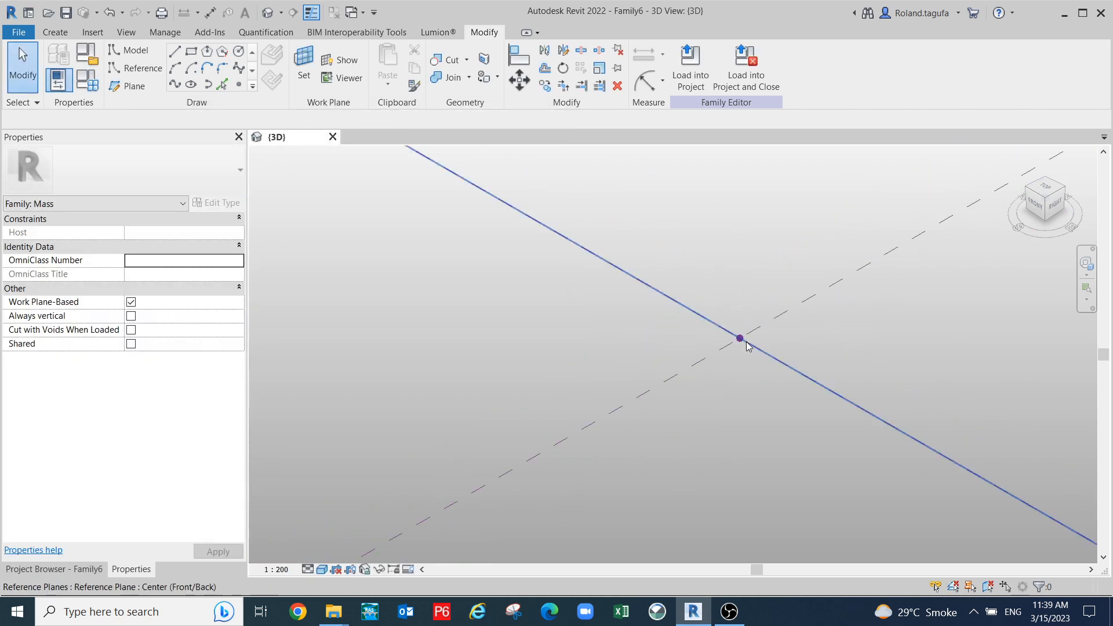
- Associate the reference point's Offset with the family Offset parameter, raising it 1000
left_click(741, 340)
scroll(696, 450, "up", 1)
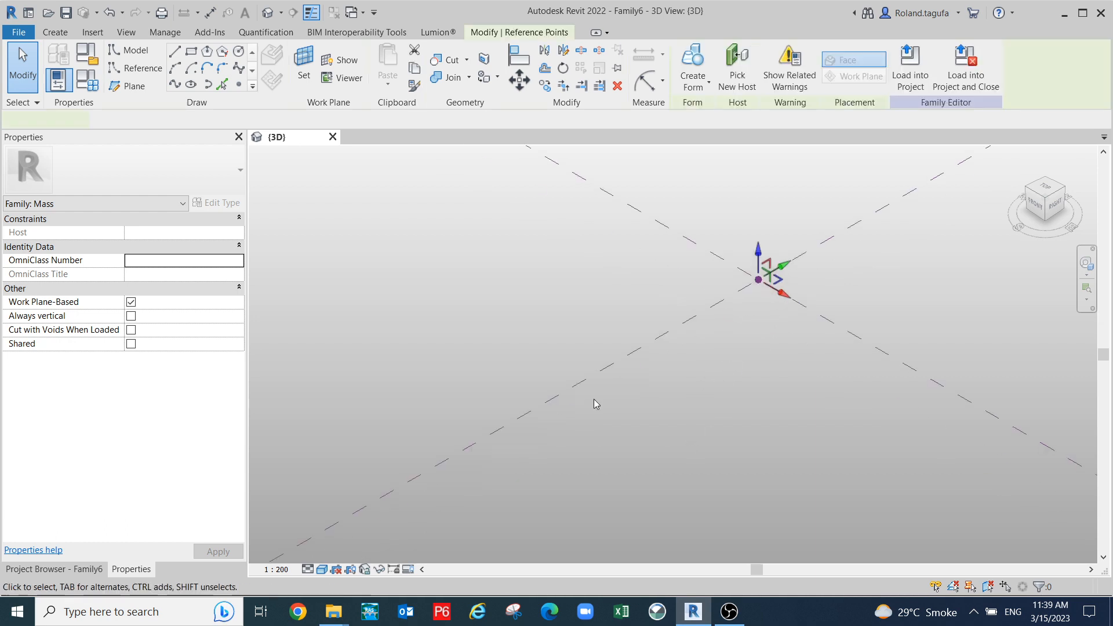
left_click(74, 570)
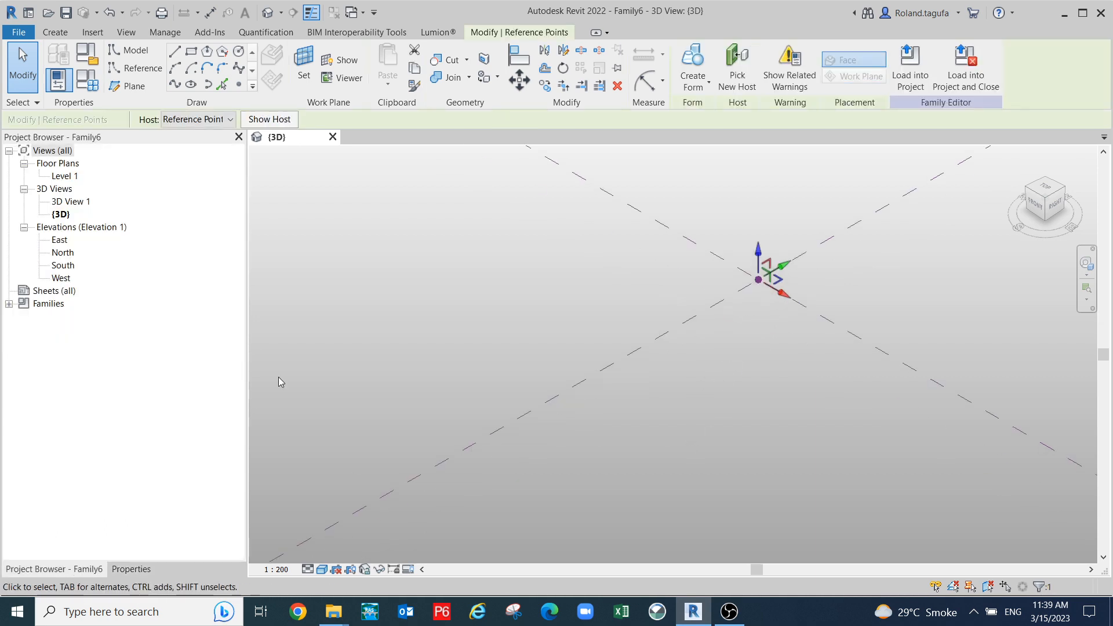
left_click(132, 569)
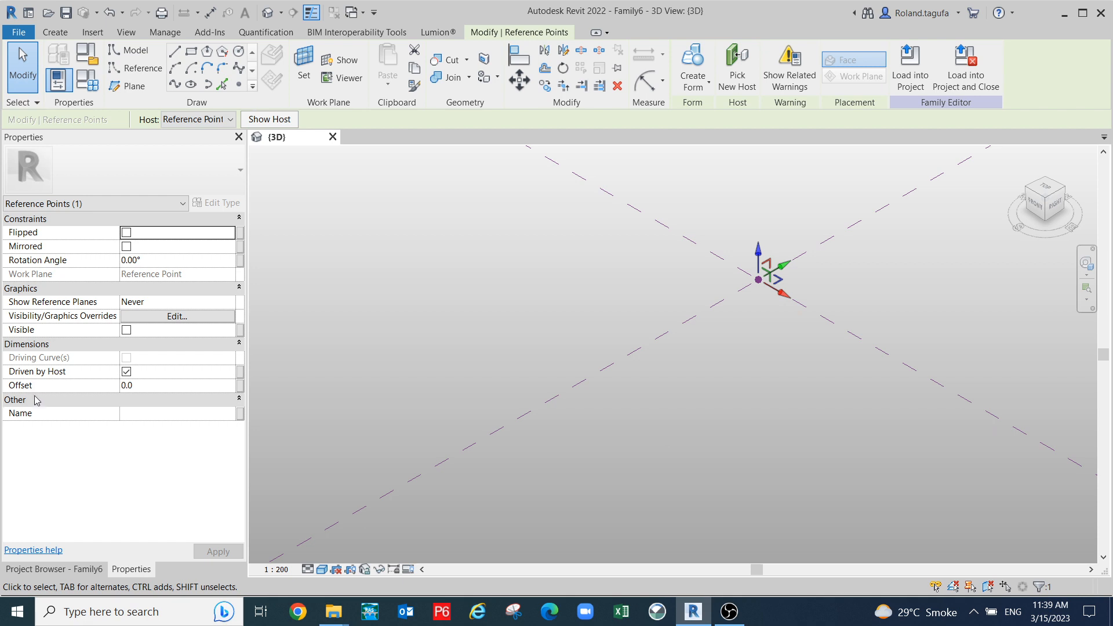
left_click(240, 387)
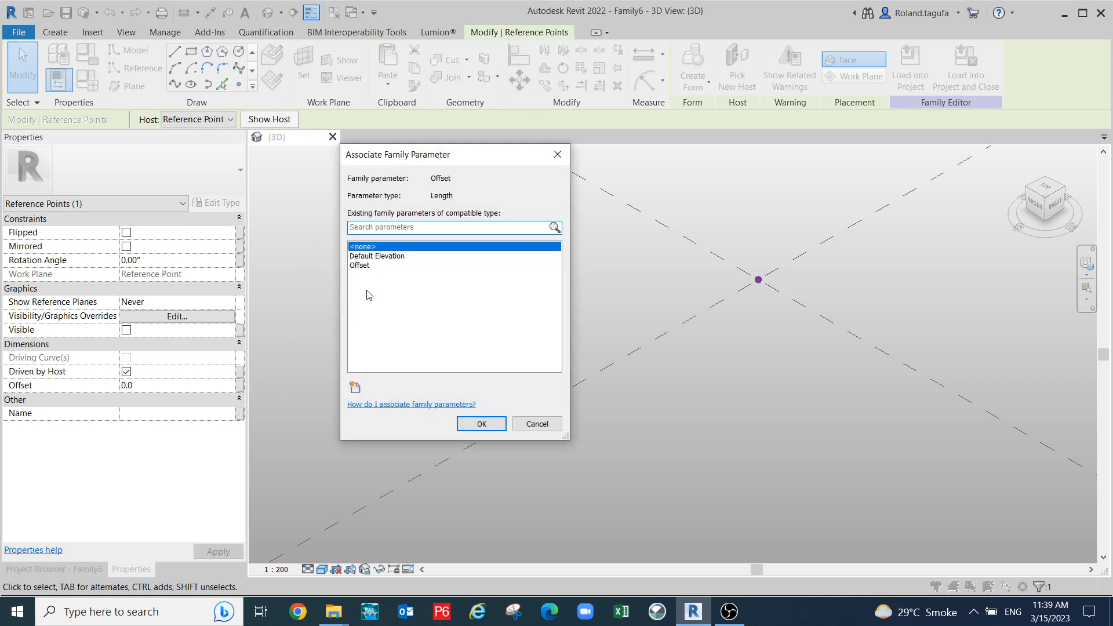
left_click(365, 265)
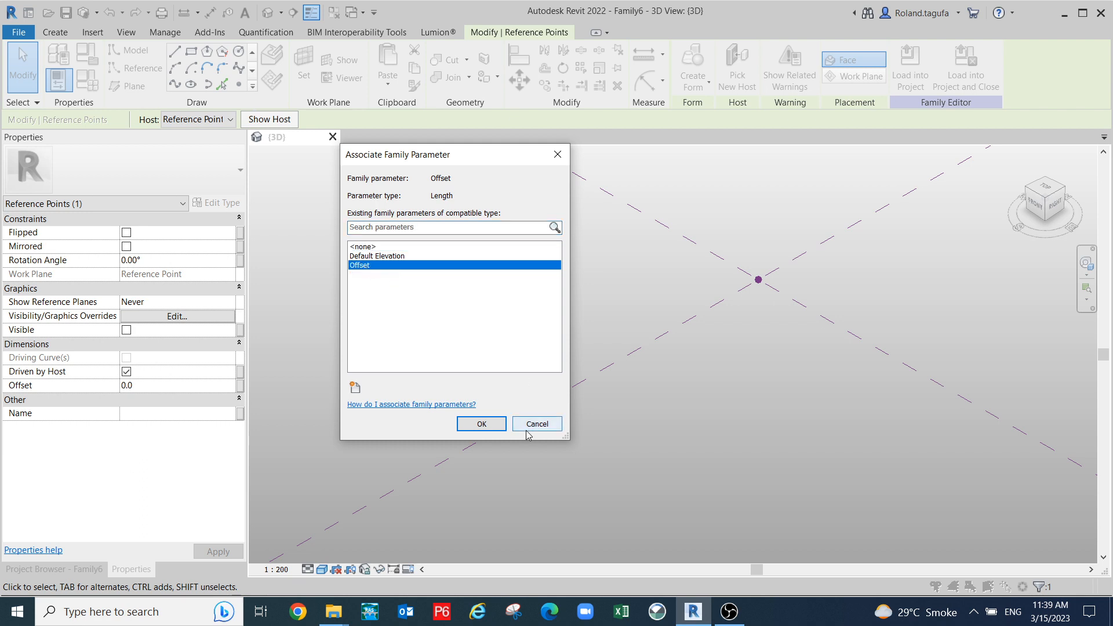
left_click(497, 424)
- Set the raised reference point's plane as the current work plane
scroll(554, 383, "down", 4)
middle_click_drag(682, 386, 761, 350)
left_click(702, 400)
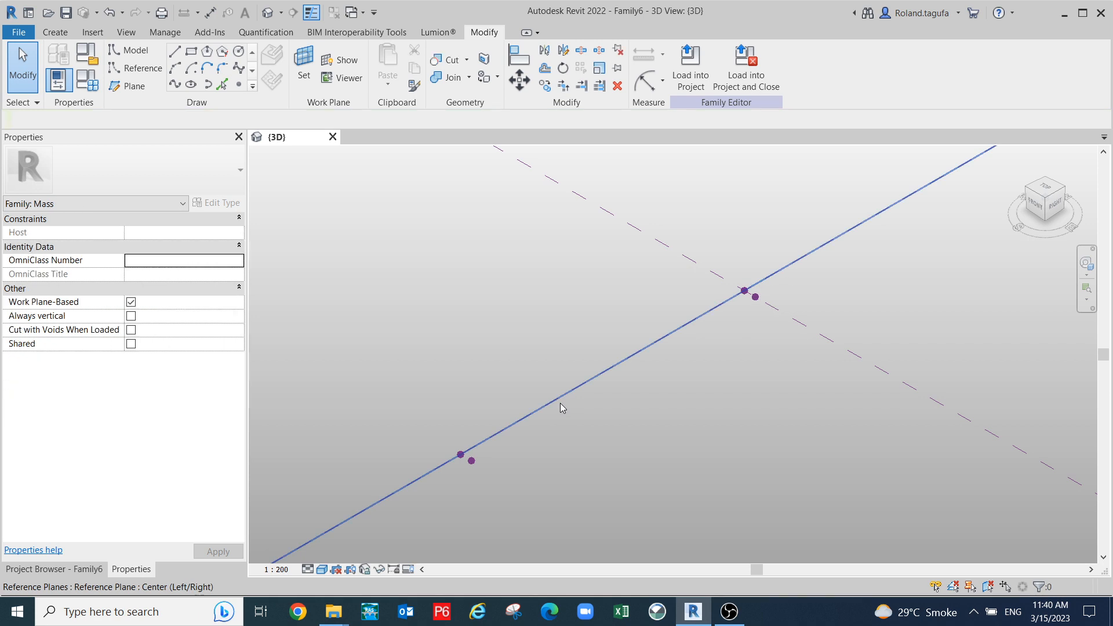
middle_click_drag(543, 360, 658, 301)
scroll(634, 380, "up", 4)
scroll(554, 383, "up", 2)
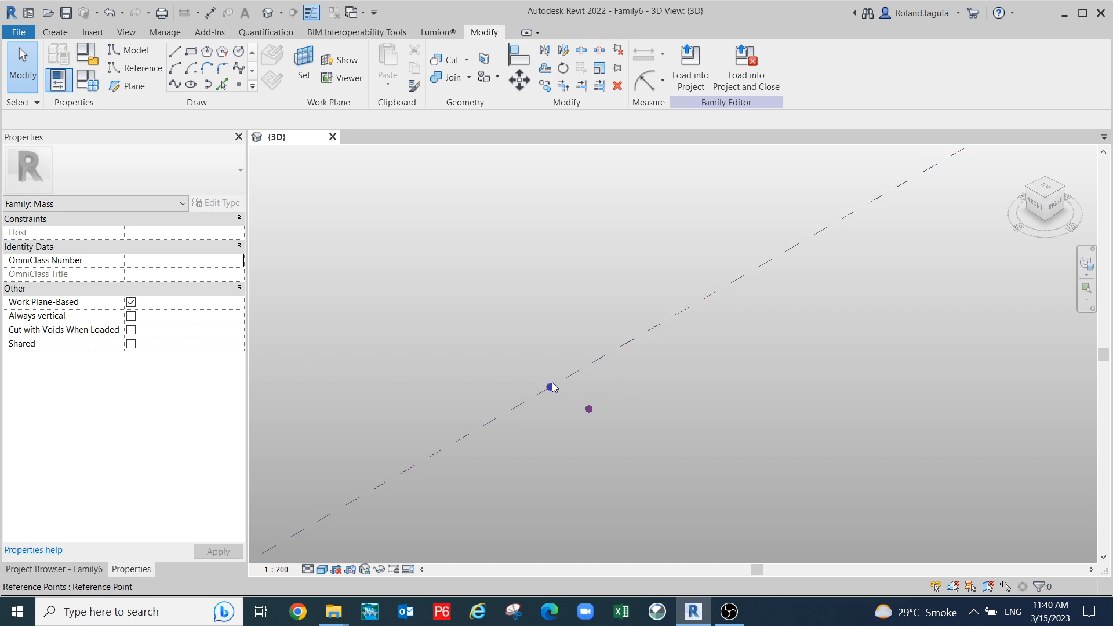
scroll(551, 387, "down", 1)
middle_click_drag(603, 382, 619, 413)
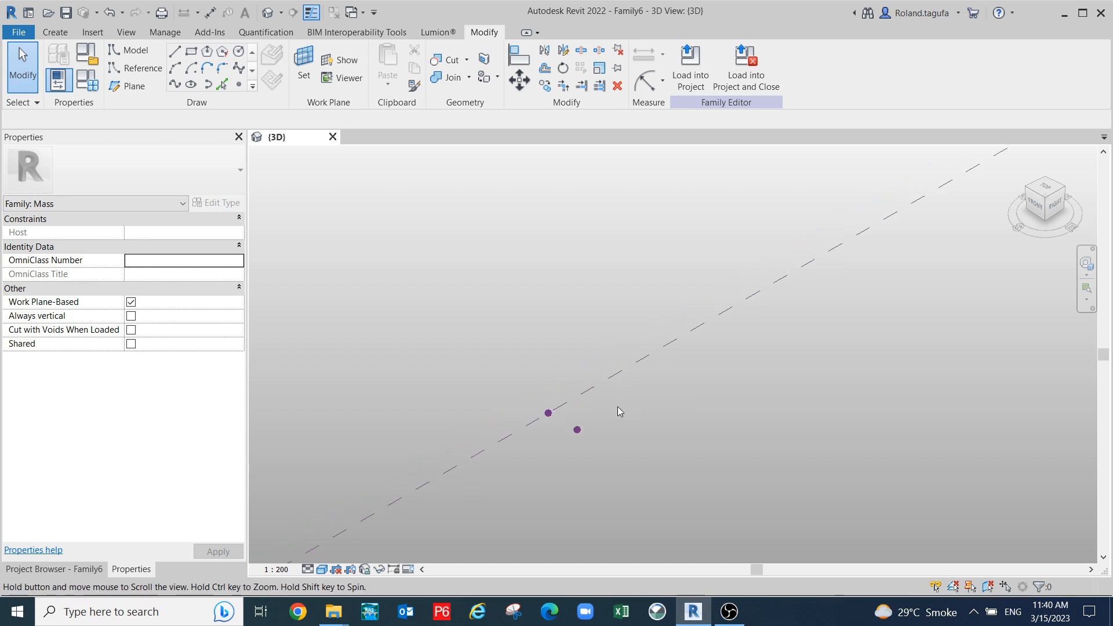
left_click(579, 433)
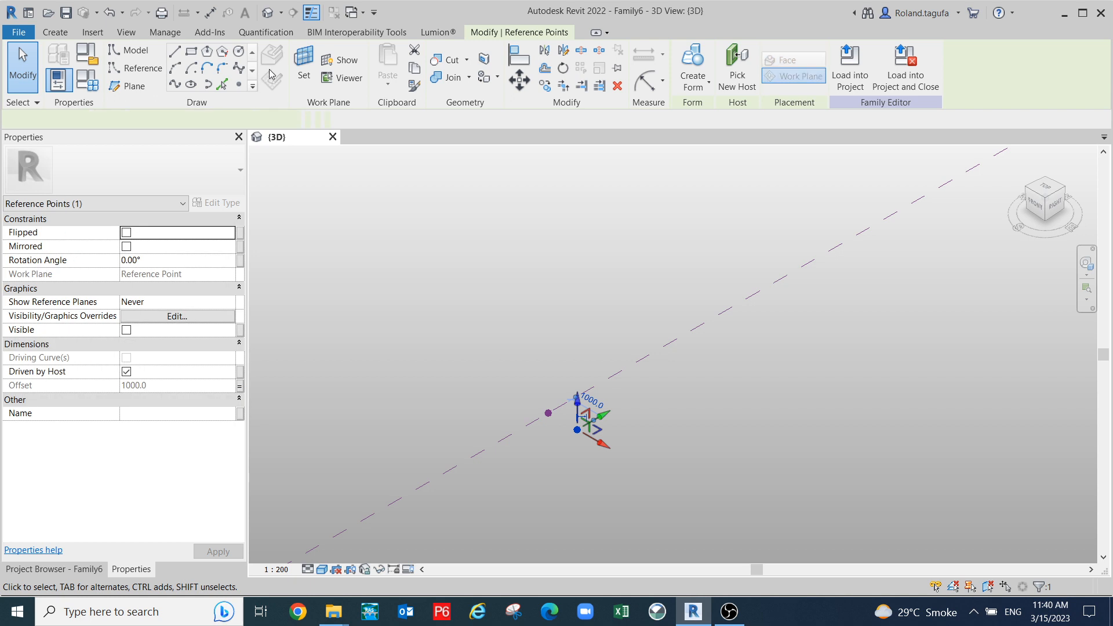
left_click(302, 62)
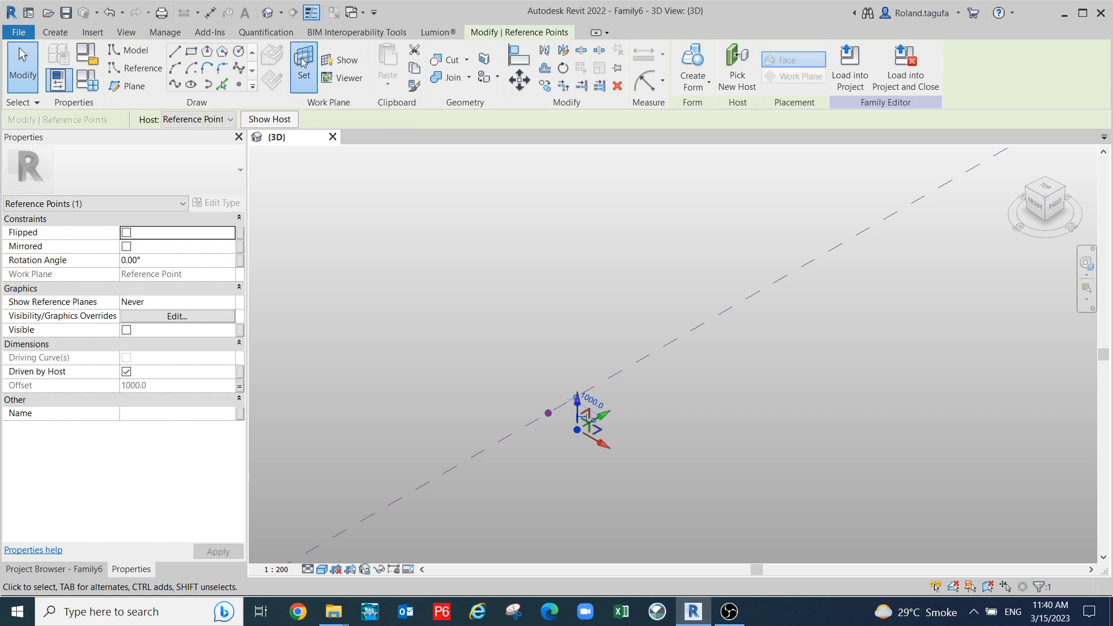
left_click(570, 432)
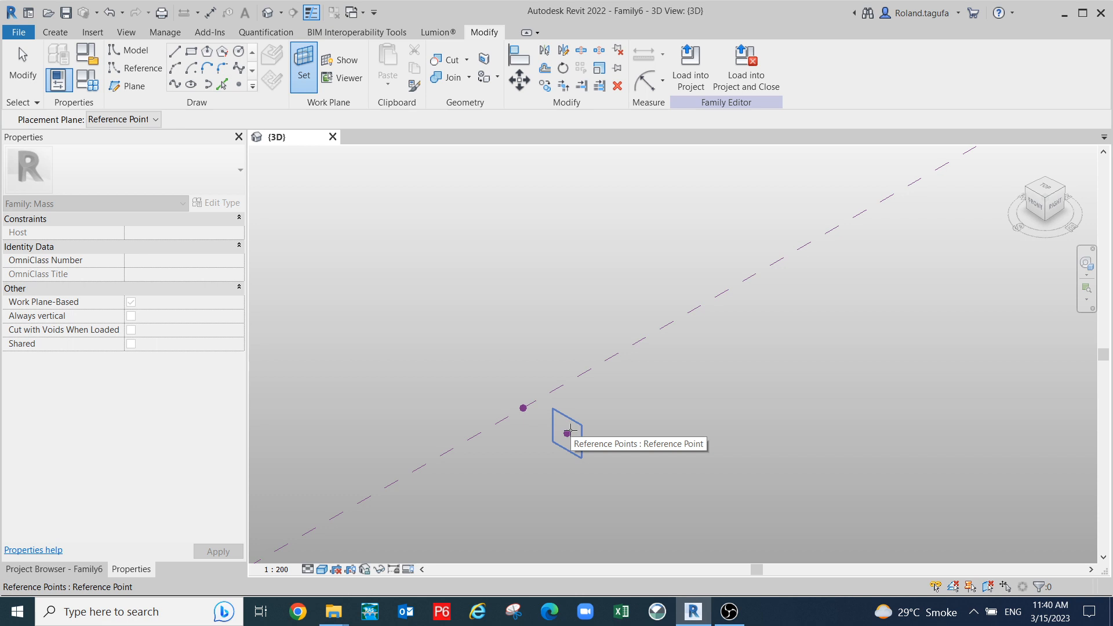
- Draw a reference line from the raised point straight up on its plane
key("Escape")
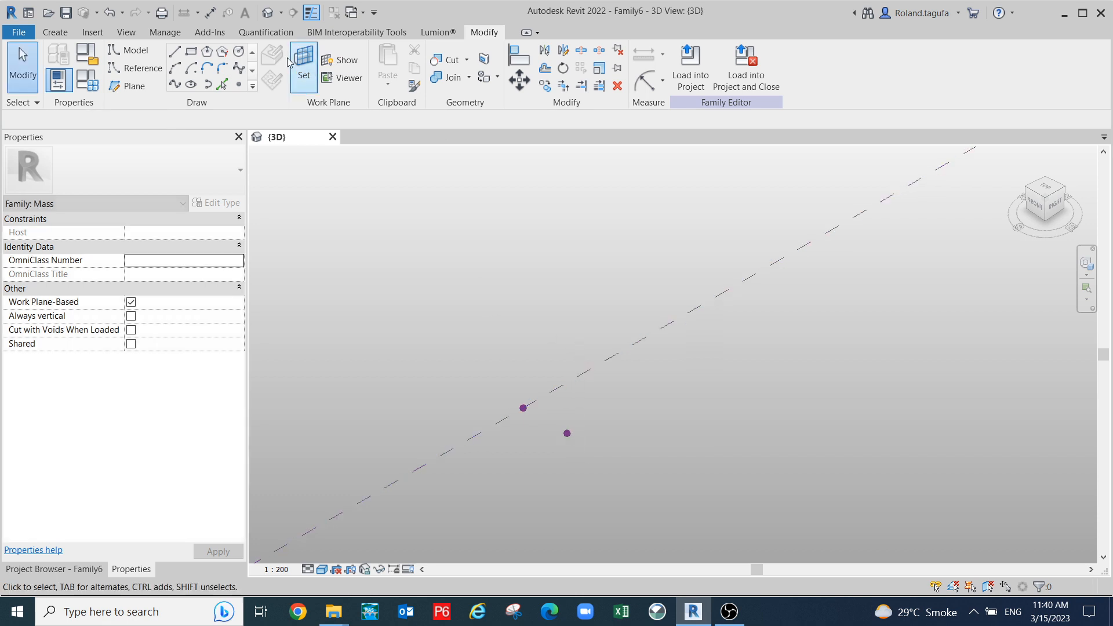
left_click(137, 73)
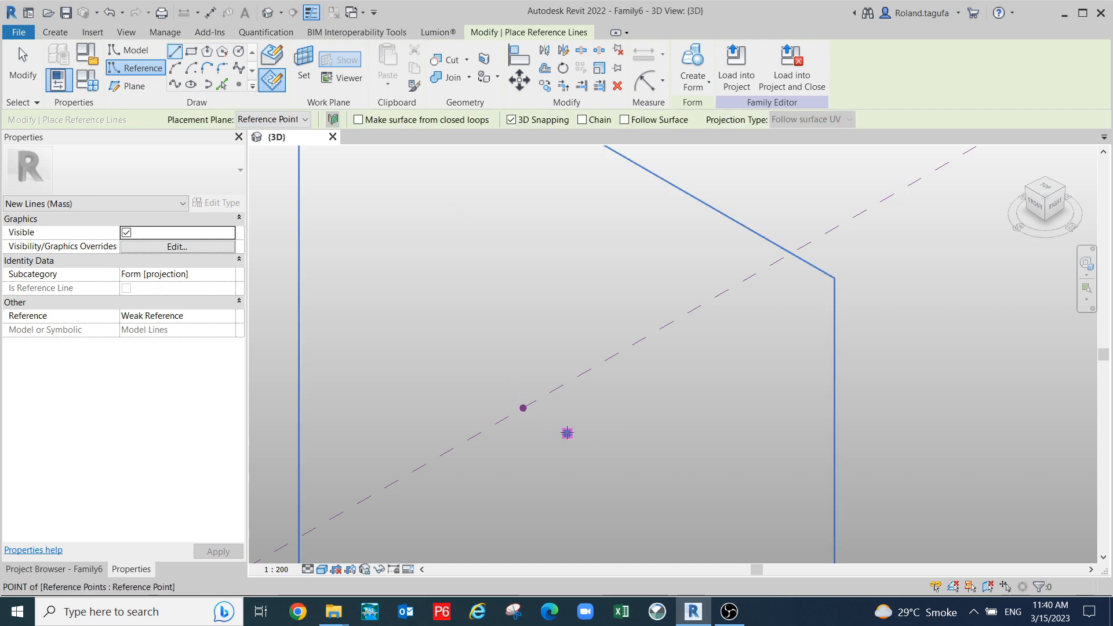
left_click(572, 407)
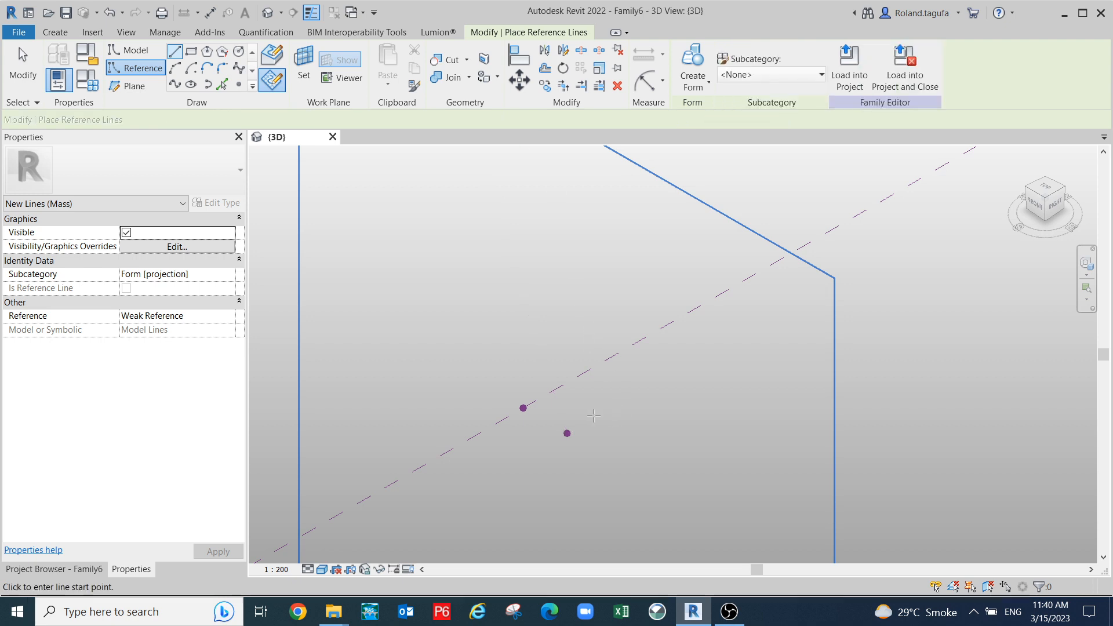
left_click(567, 433)
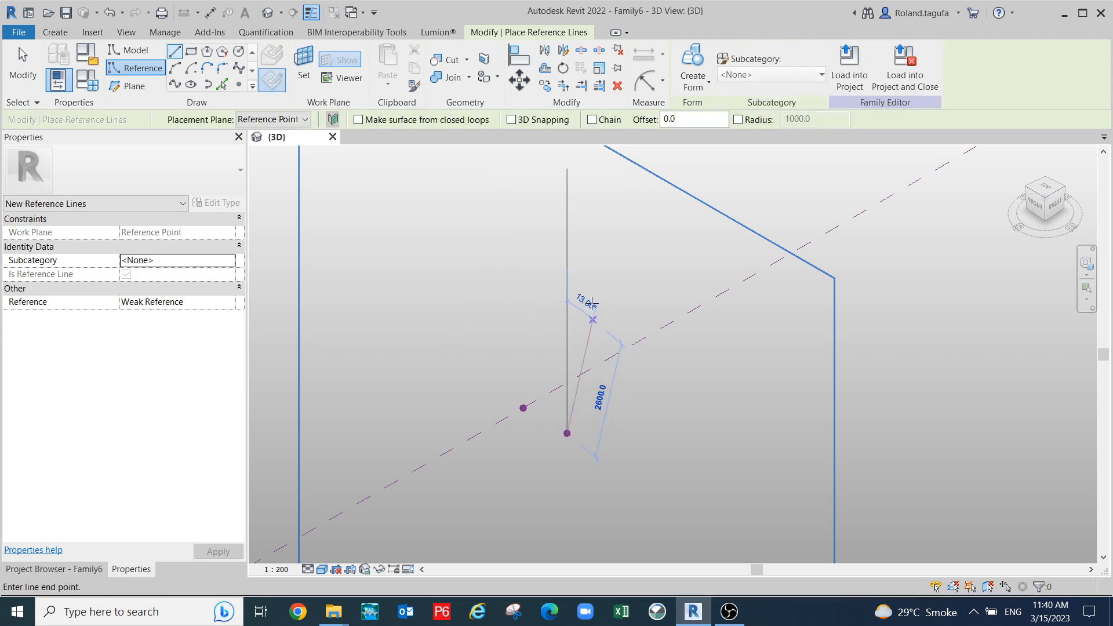
left_click(567, 191)
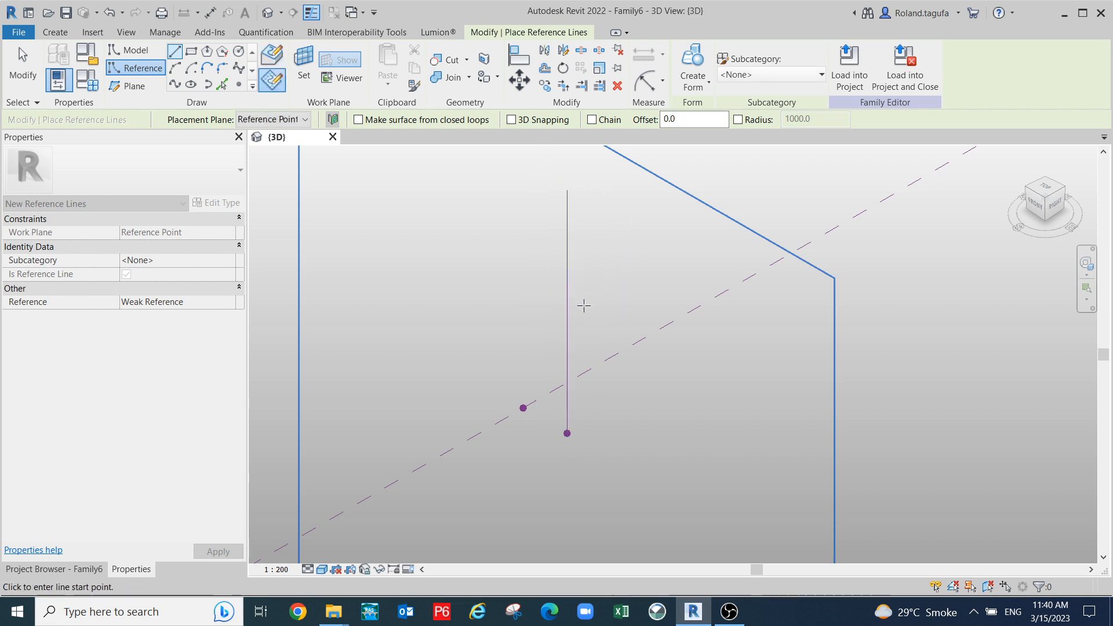
key("Escape")
key("Escape")
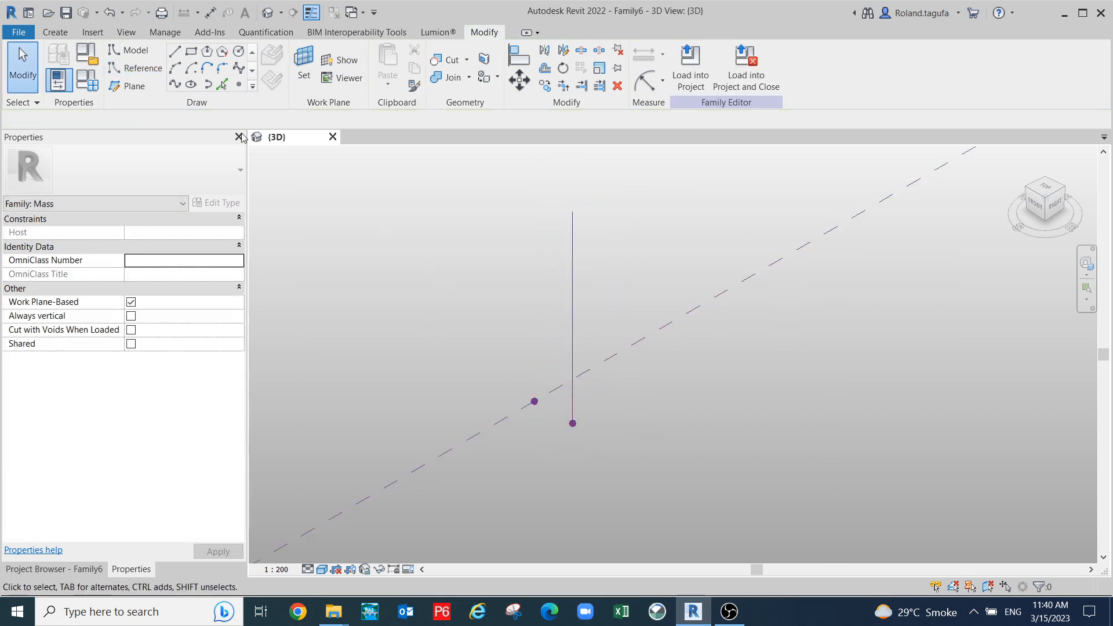
- Begin a start-end-radius arc reference line at the point, with its end straight above
left_click(128, 69)
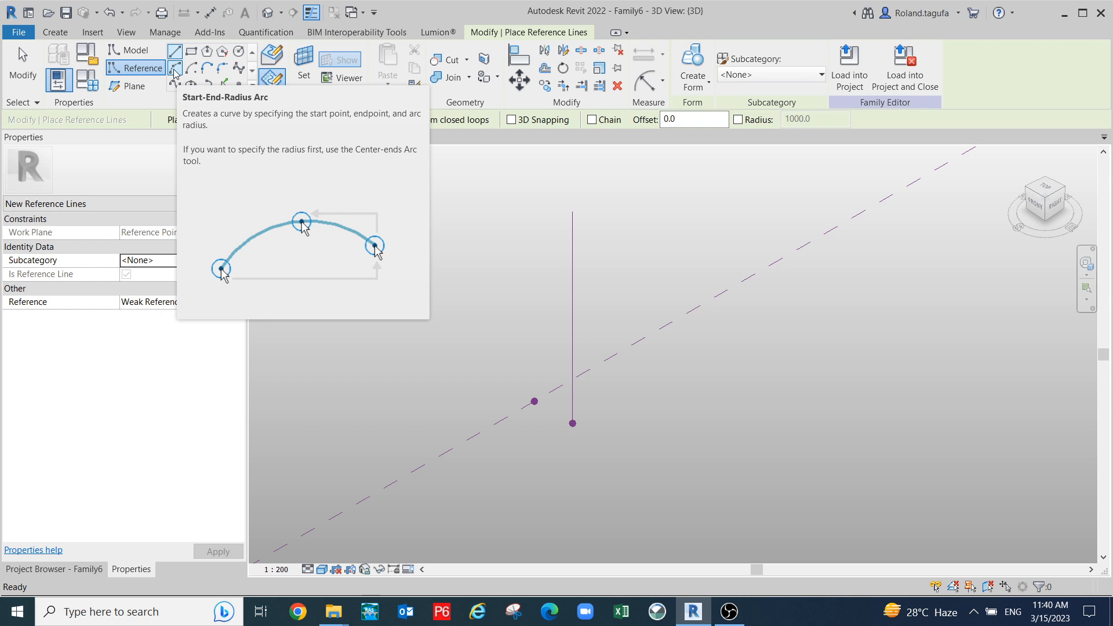
left_click(175, 69)
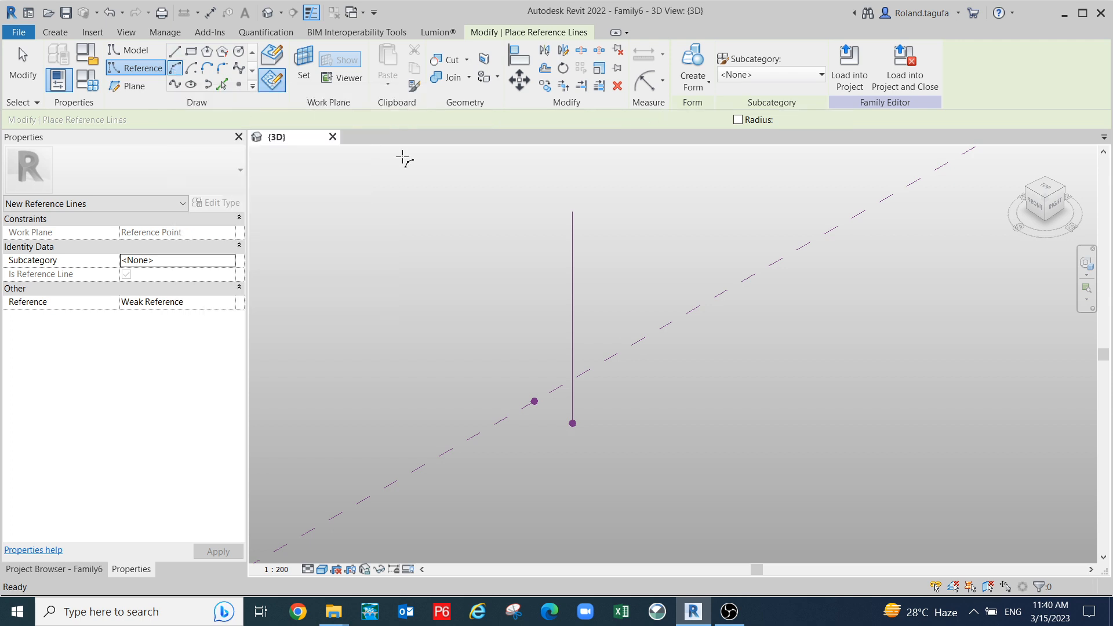
left_click(534, 401)
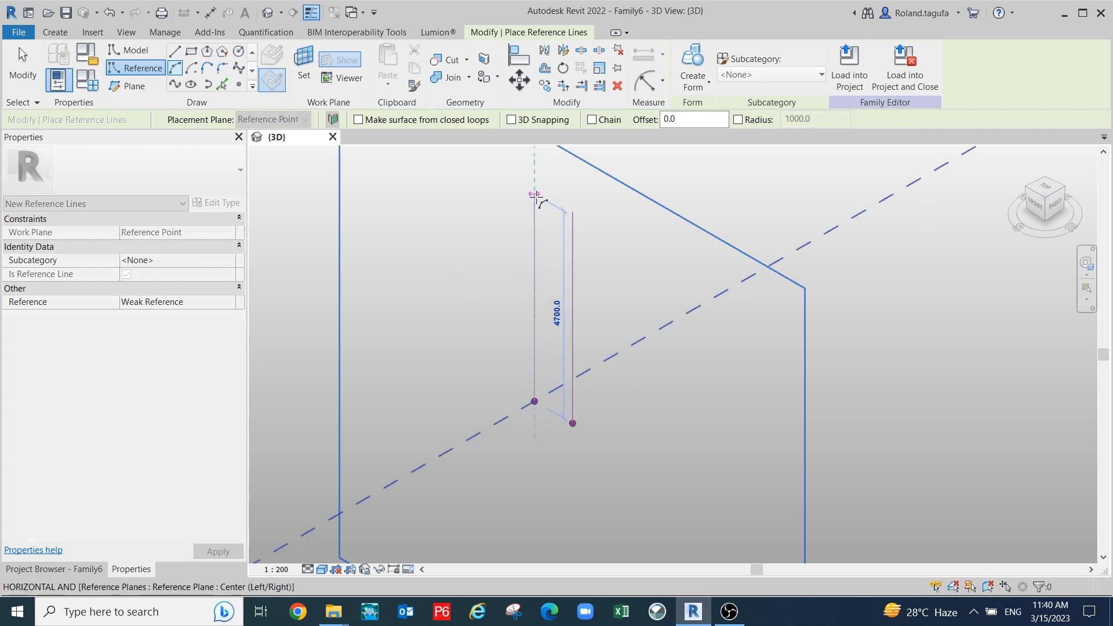
left_click(534, 191)
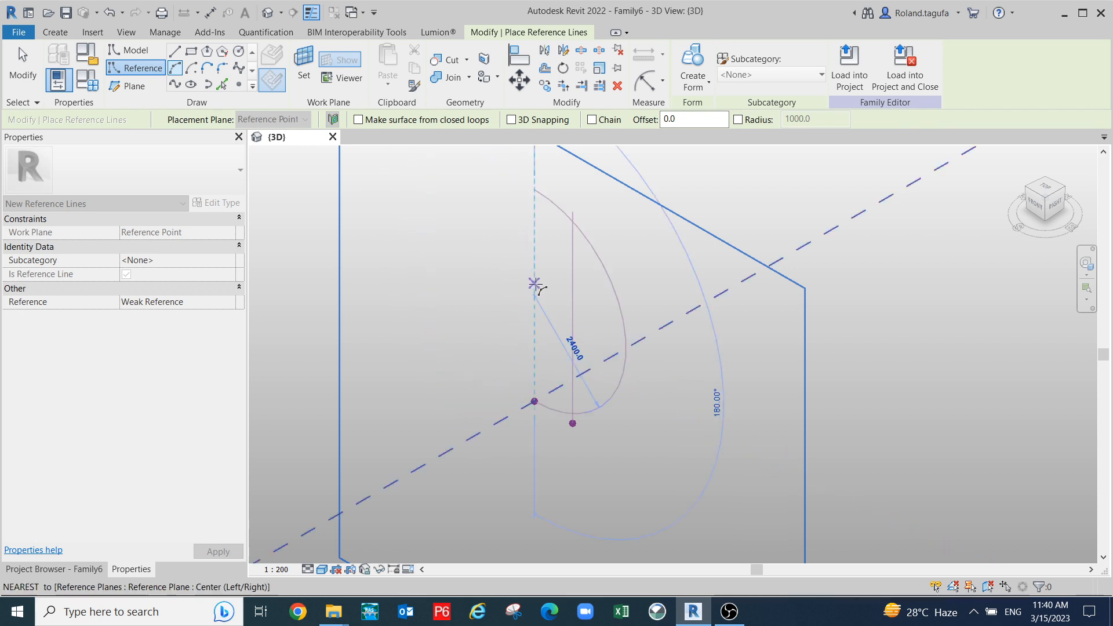
scroll(528, 290, "up", 3)
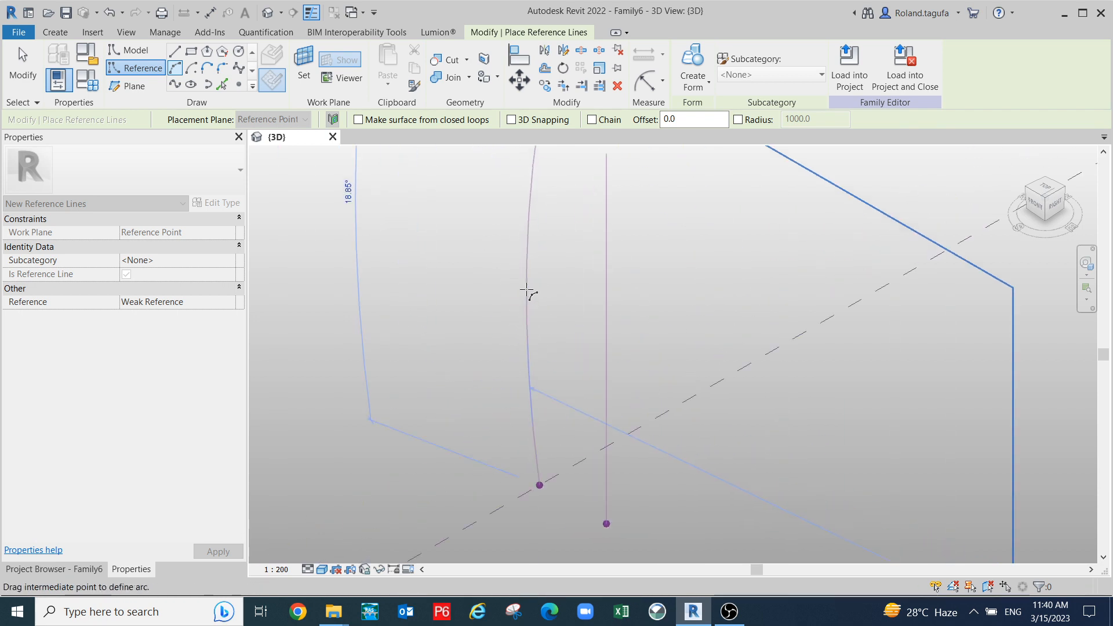
scroll(531, 292, "down", 2)
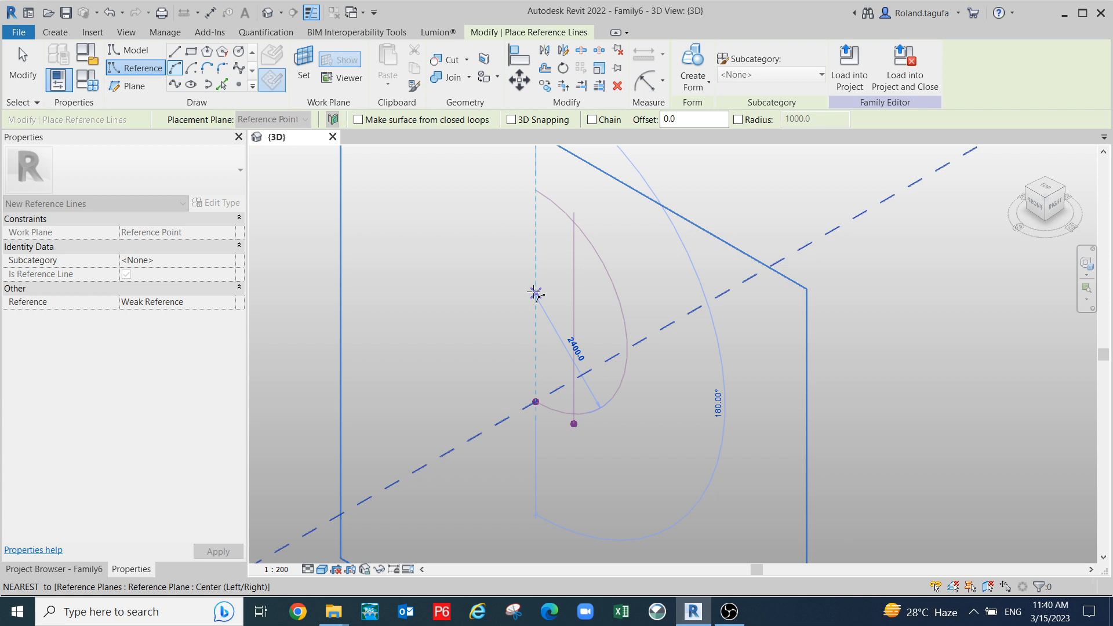
scroll(534, 290, "down", 2)
scroll(528, 289, "down", 1)
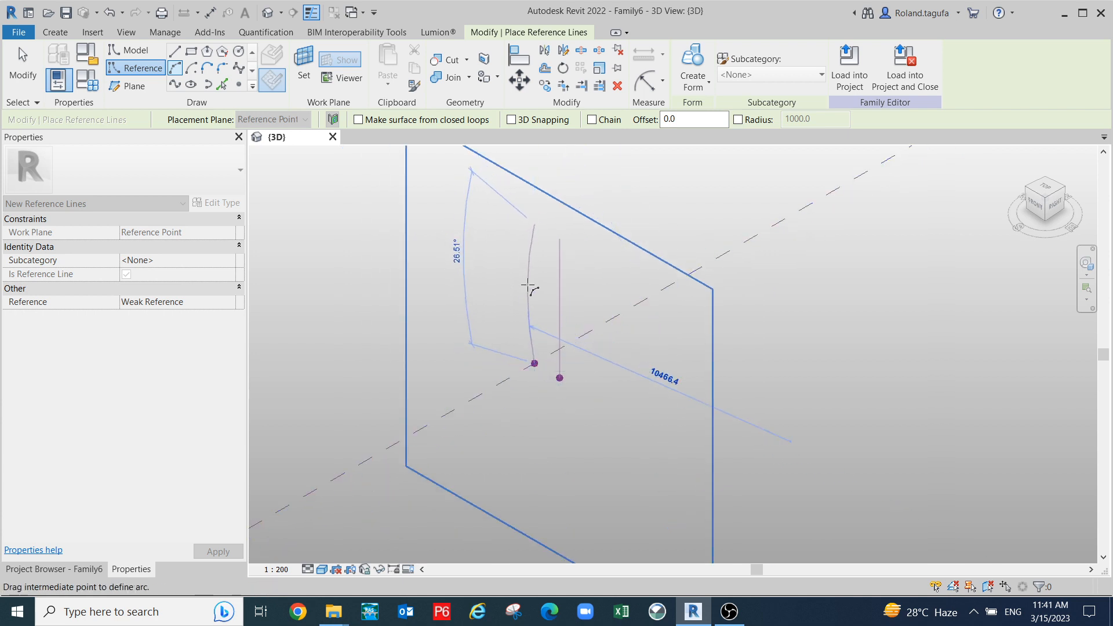
scroll(527, 285, "up", 2)
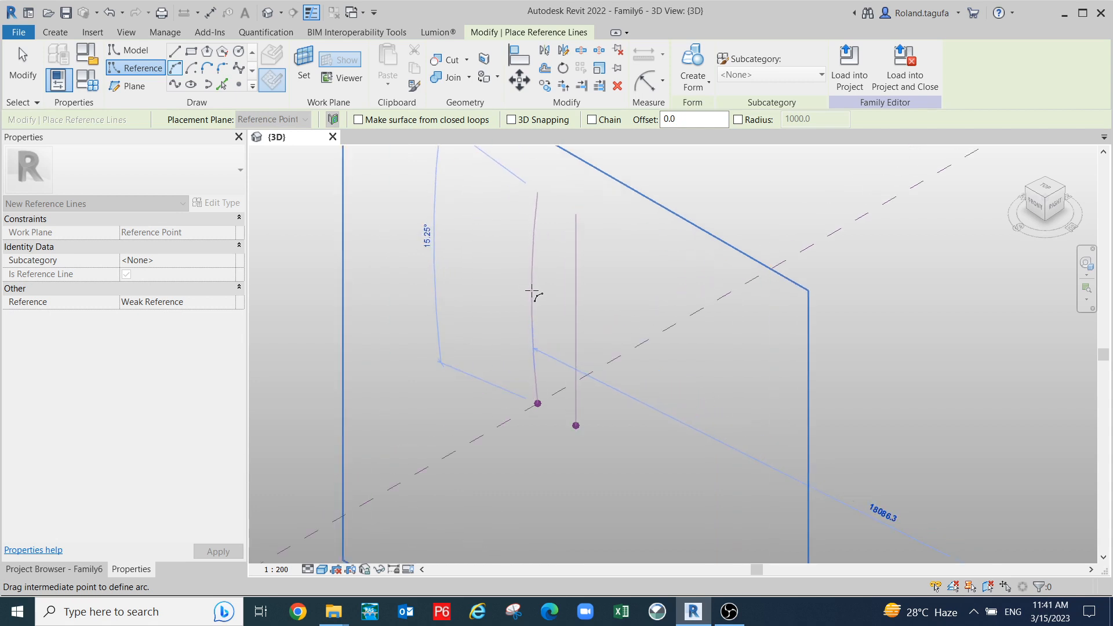
scroll(538, 292, "up", 1)
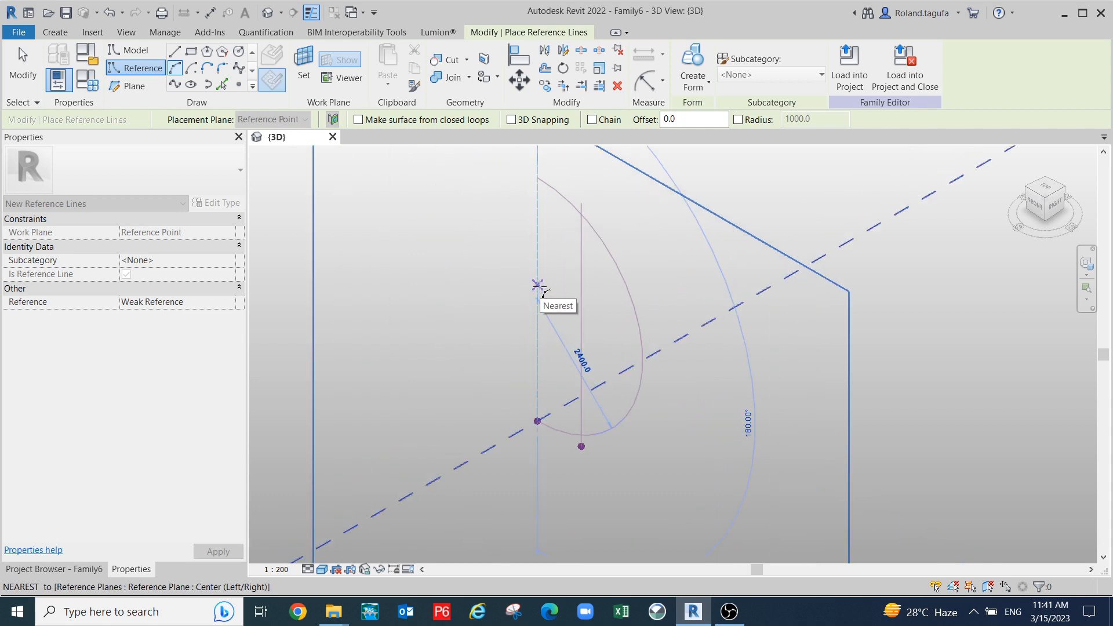
scroll(538, 285, "up", 2)
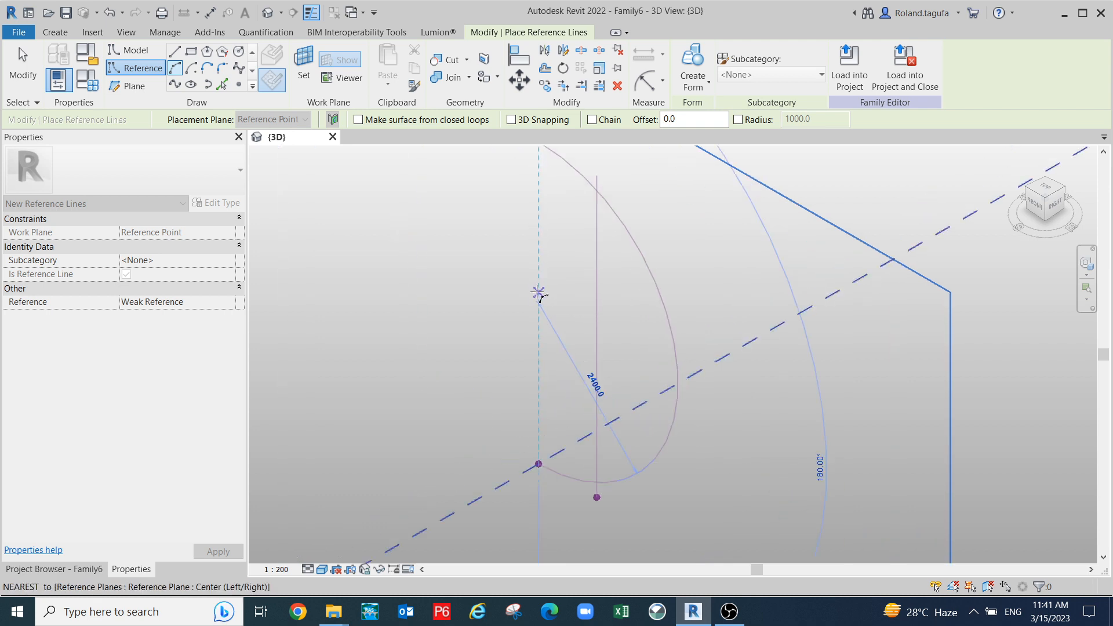
scroll(538, 295, "down", 5)
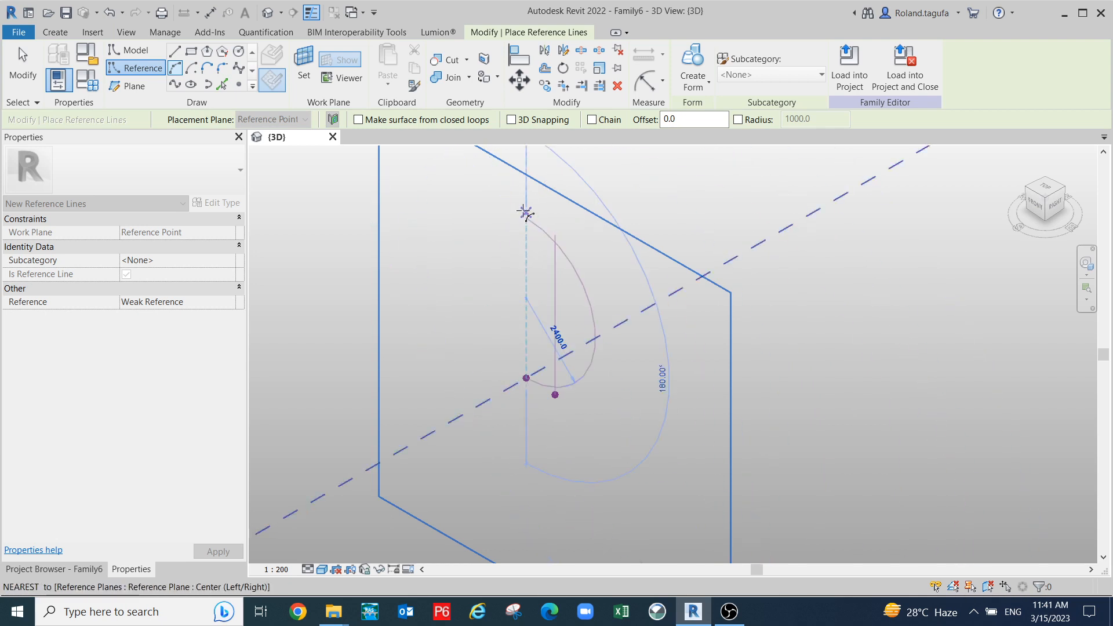
scroll(526, 208, "up", 1)
- Set the arc's bulge to complete the curved reference line beside the vertical line
middle_click_drag(541, 236, 581, 231, "shift")
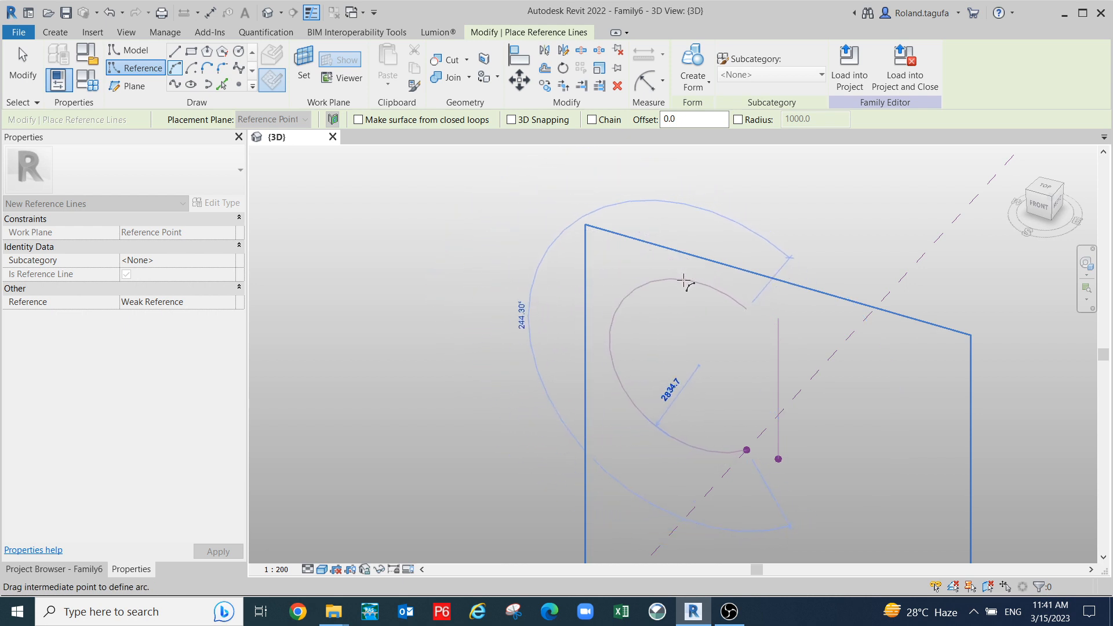
left_click(745, 321)
left_click(733, 328)
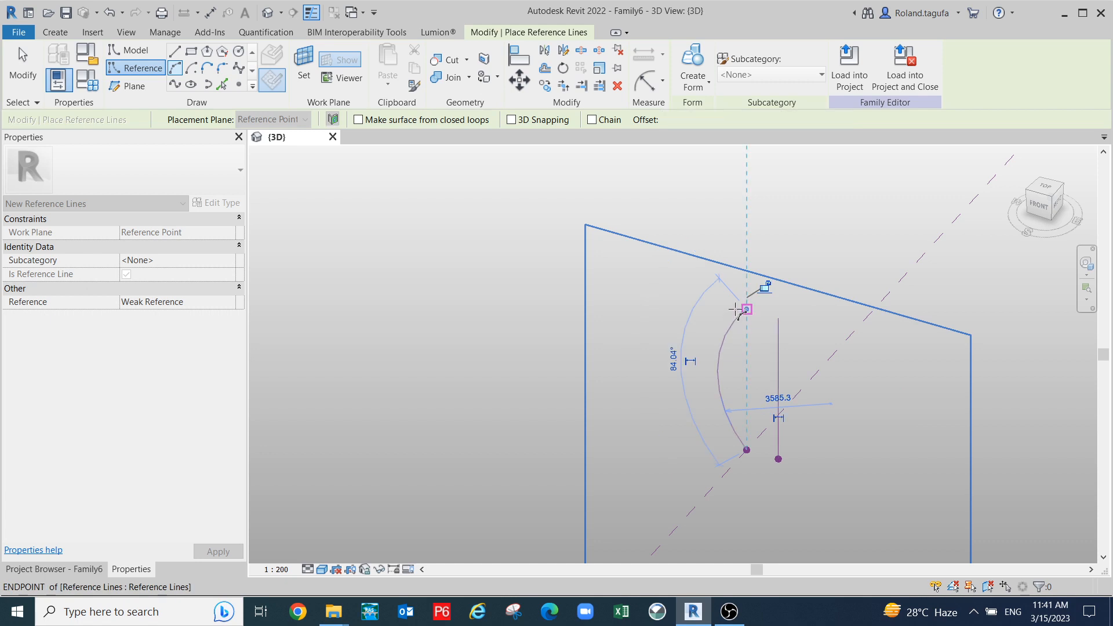
scroll(722, 294, "down", 3)
key("Escape")
key("Escape")
middle_click_drag(825, 349, 752, 402, "shift")
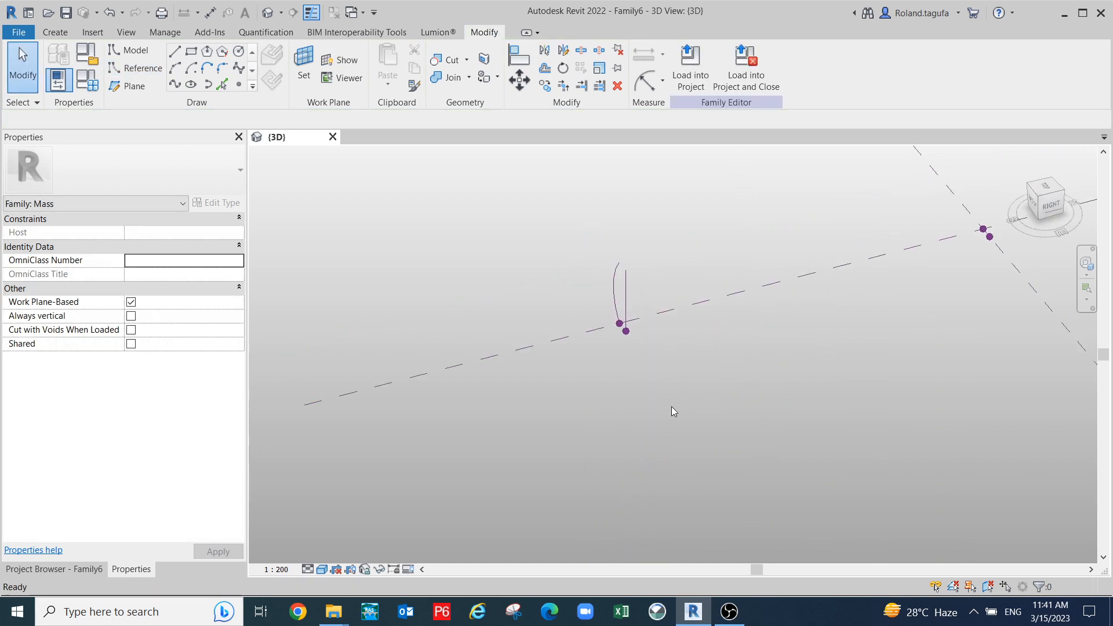
middle_click_drag(673, 408, 652, 474)
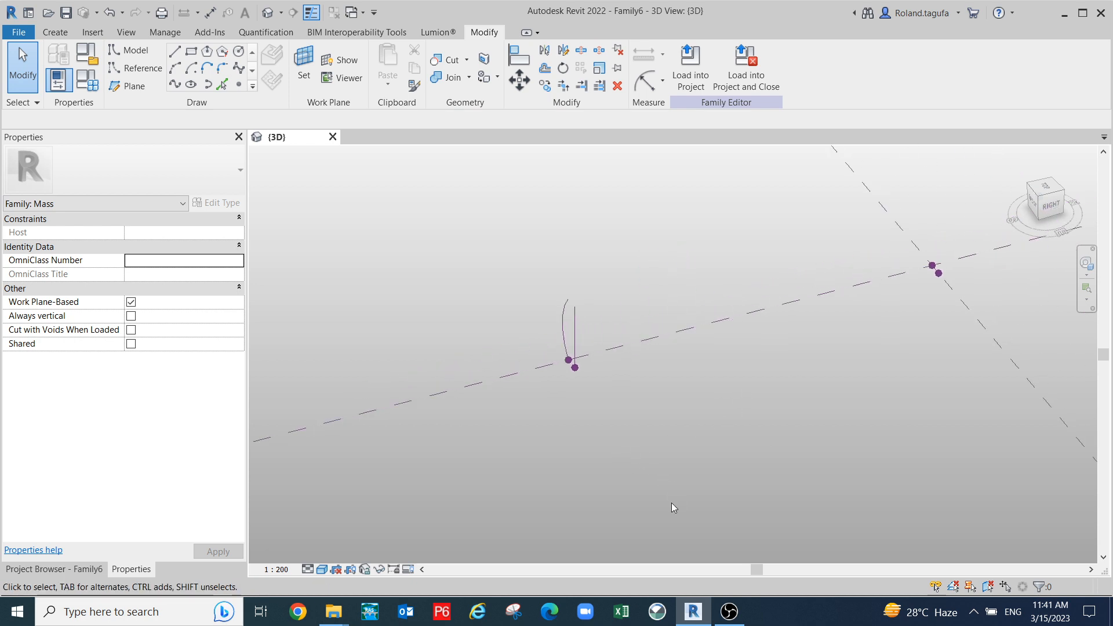
middle_click_drag(674, 502, 636, 371, "shift")
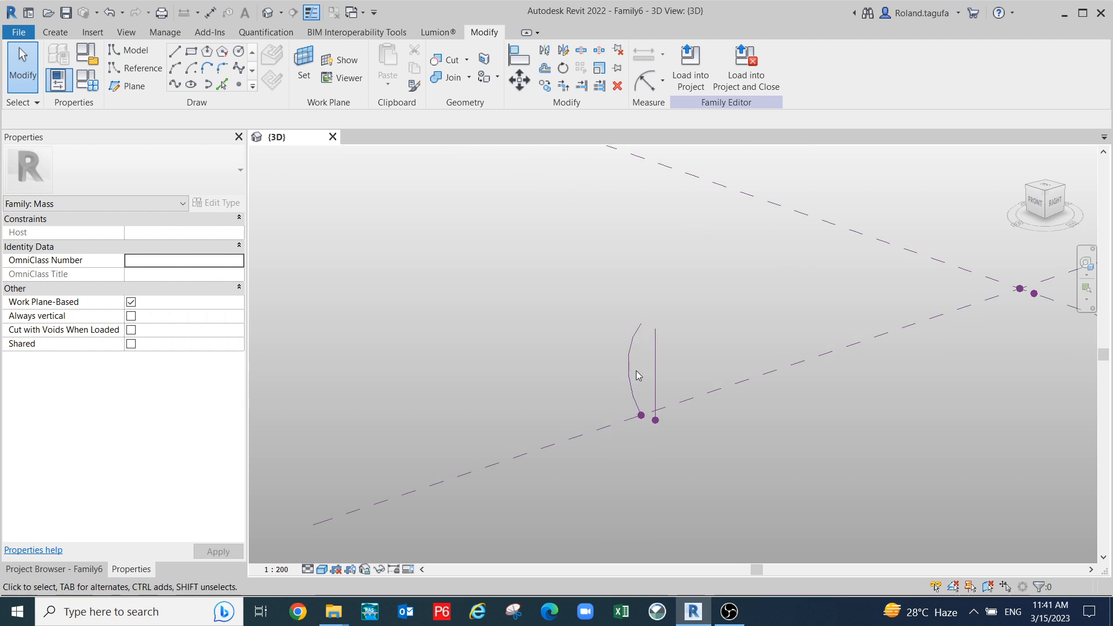
- Drag the arc's midpoint grip until it becomes a gentle 60° curve of radius 4781.1
left_click(627, 374)
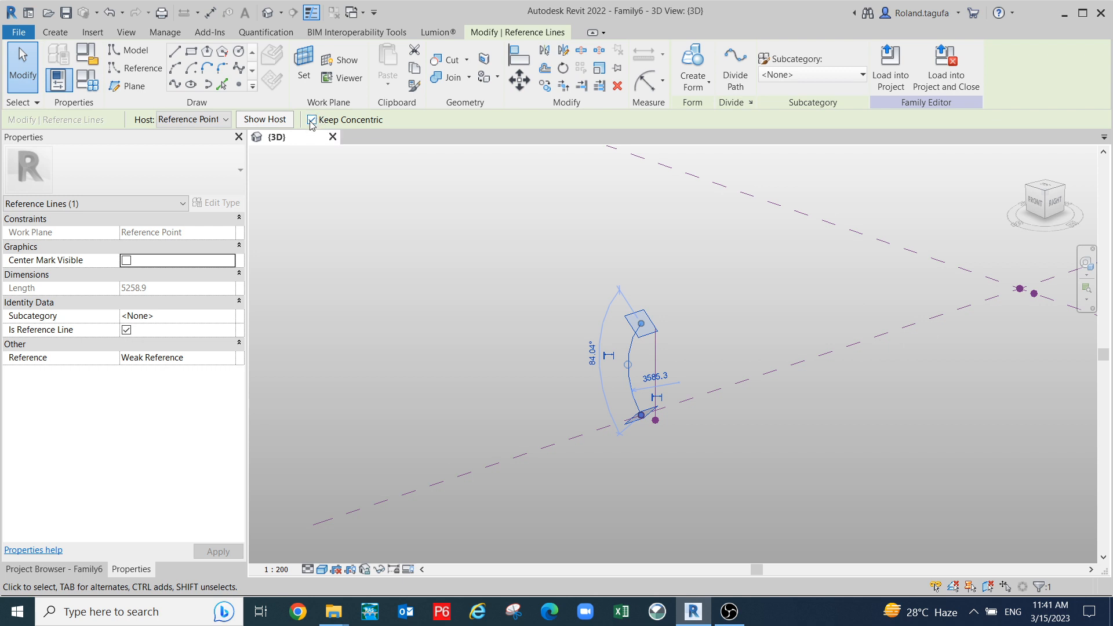
scroll(603, 348, "up", 2)
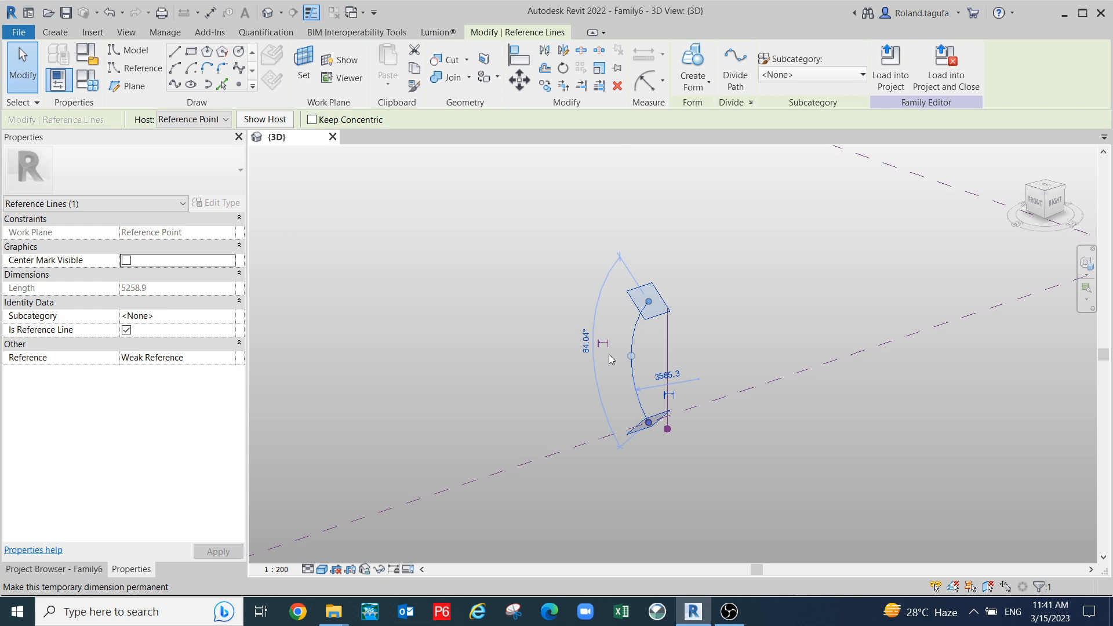
mouse_move(632, 356)
left_mouse_down()
mouse_move(647, 361)
mouse_move(647, 343)
mouse_move(643, 359)
left_mouse_up()
middle_click_drag(646, 369, 711, 358, "shift")
scroll(631, 363, "up", 4)
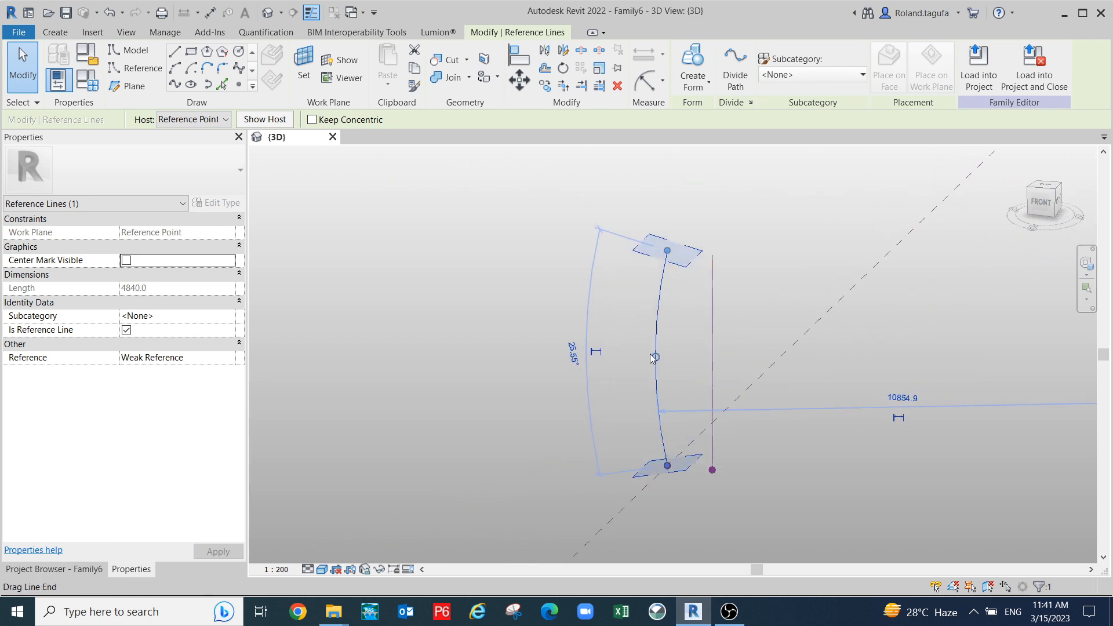
scroll(665, 364, "up", 3)
left_click_drag(654, 358, 673, 346)
left_click_drag(861, 376, 724, 394)
scroll(753, 385, "down", 5)
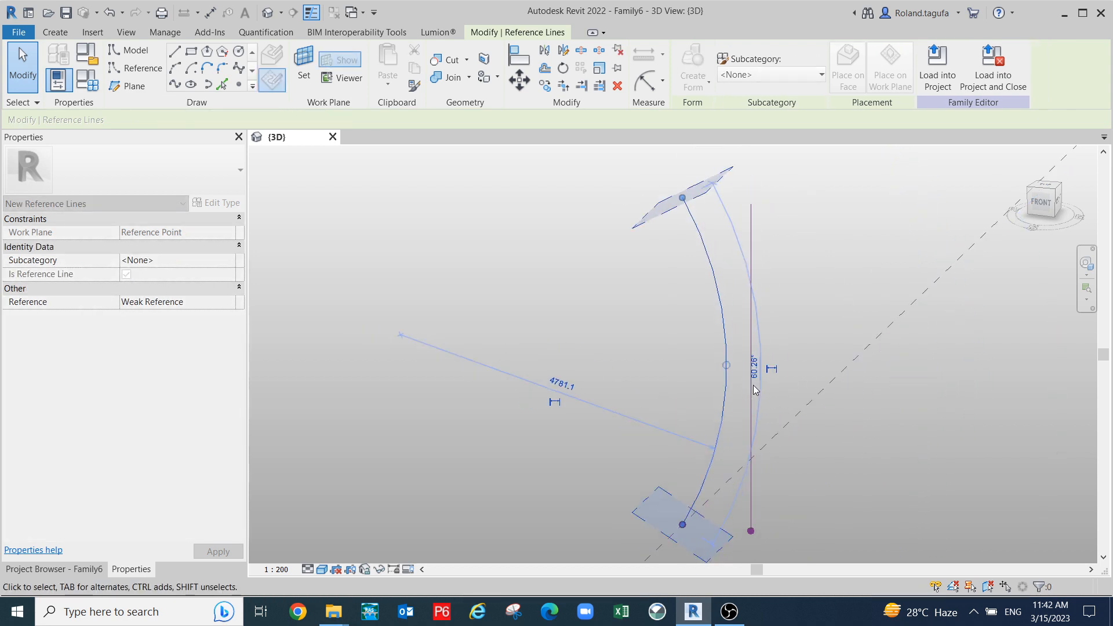
left_click(808, 423)
middle_click_drag(840, 342, 812, 390, "shift")
middle_click_drag(870, 420, 637, 414)
middle_click_drag(578, 331, 674, 288)
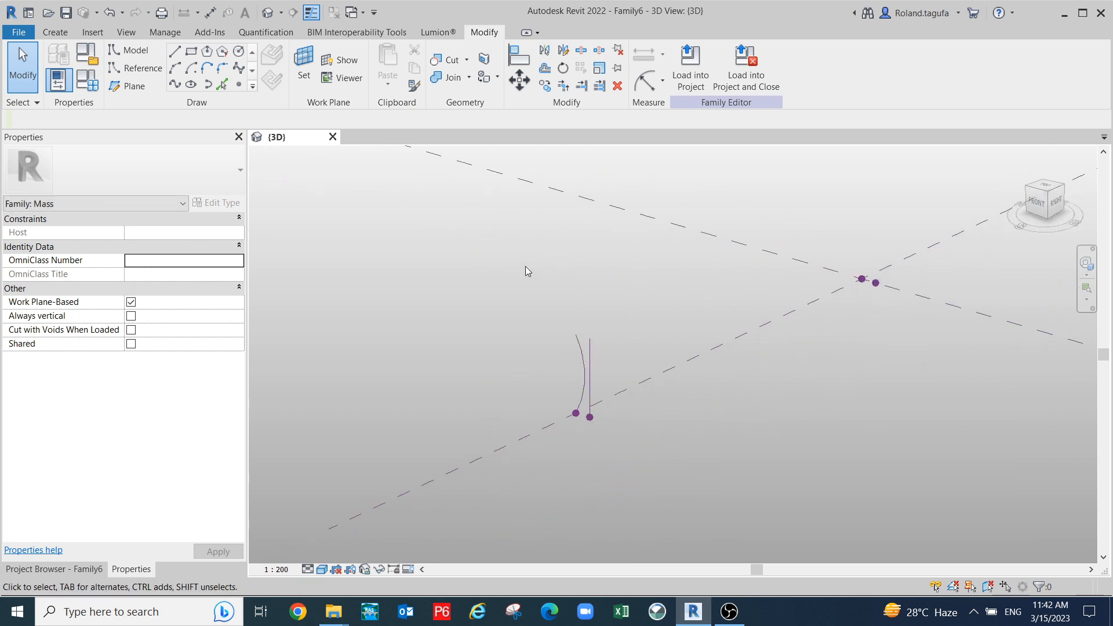
left_click(576, 348)
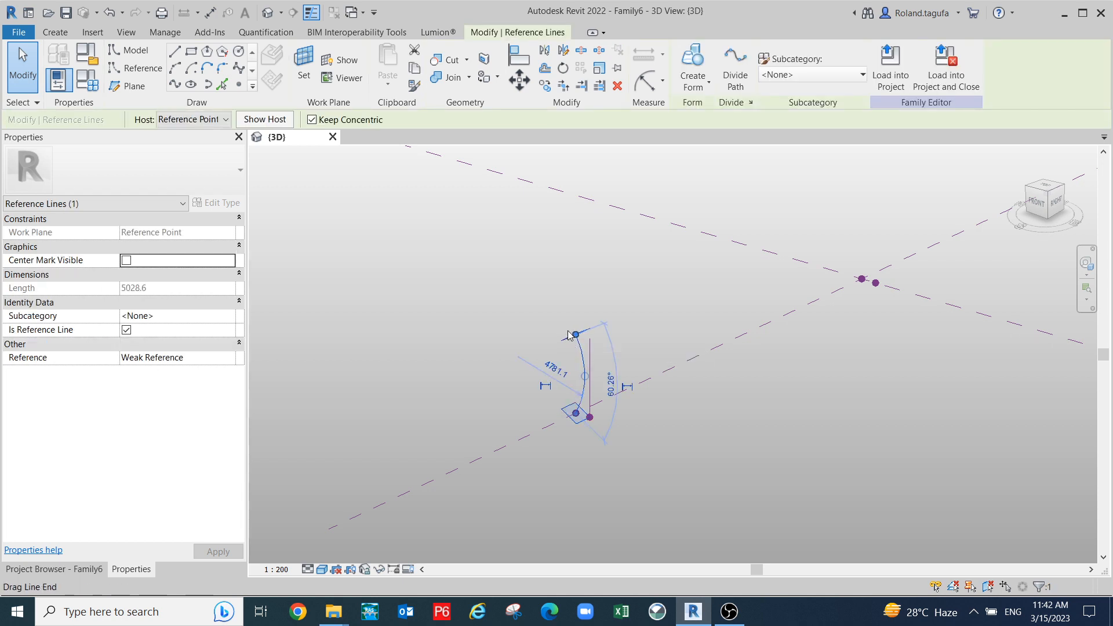
left_click(889, 481)
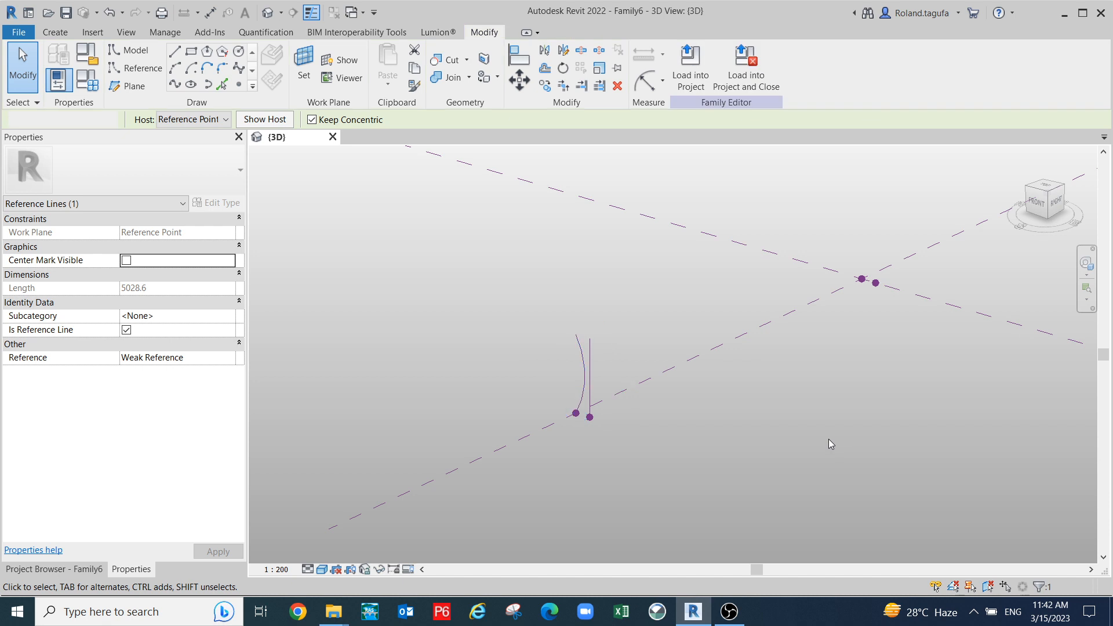
scroll(829, 439, "up", 3)
middle_click_drag(800, 443, 731, 501)
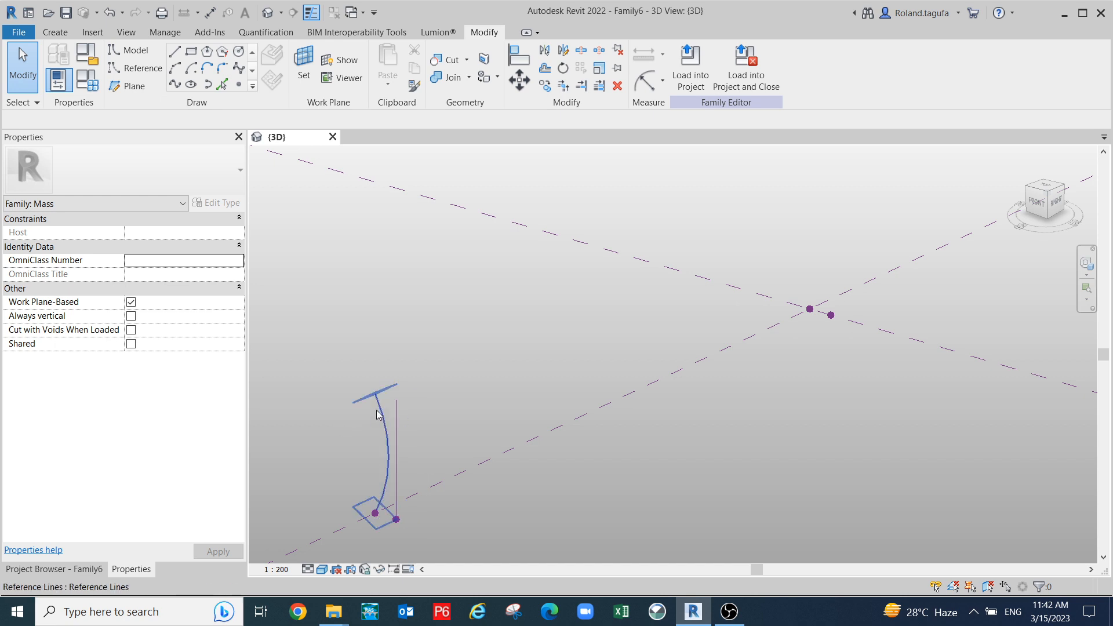
middle_click_drag(711, 437, 664, 463)
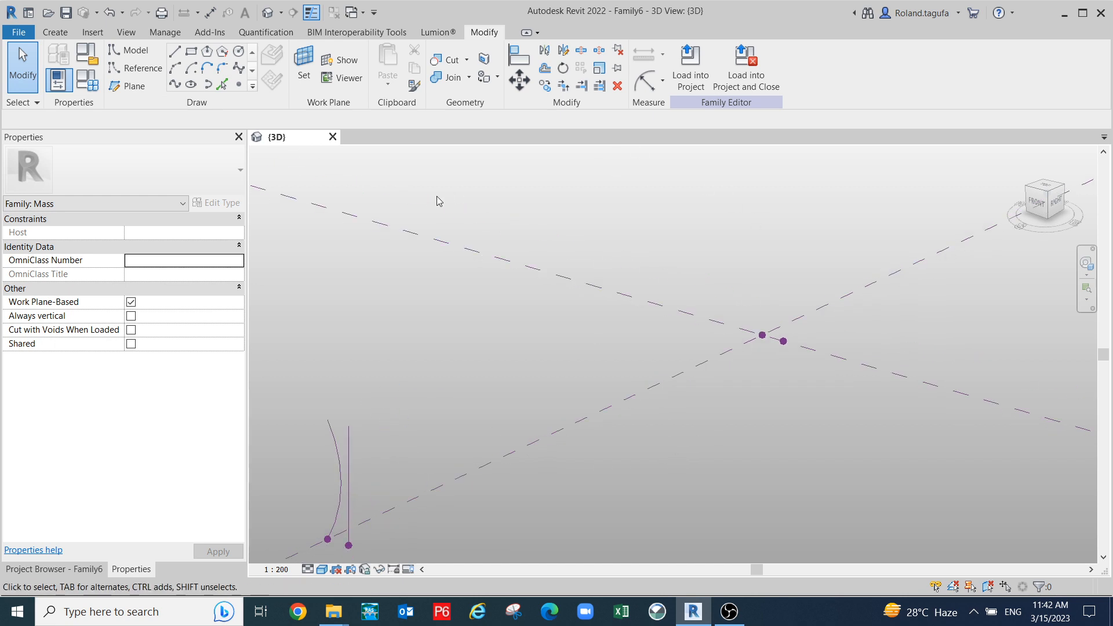
scroll(311, 155, "down", 2)
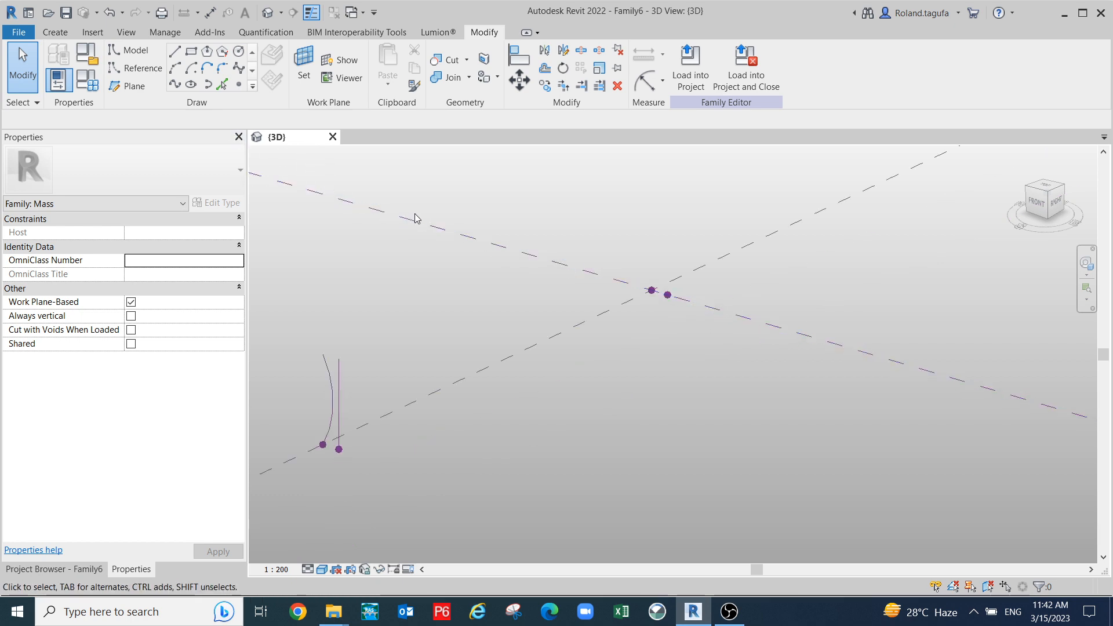
left_click(345, 415)
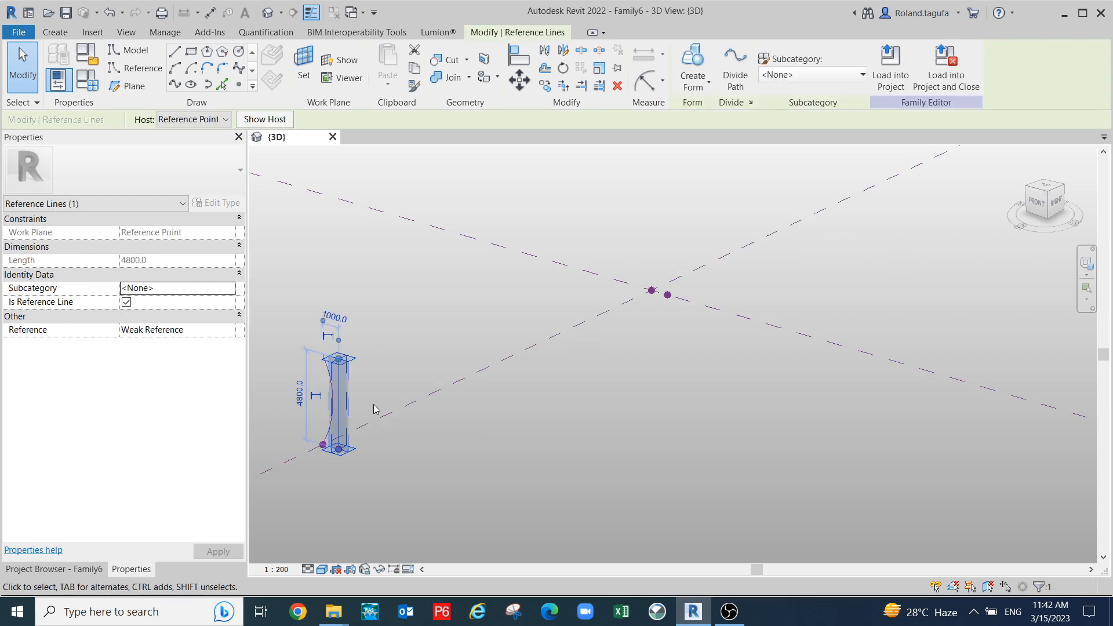
left_click(702, 282)
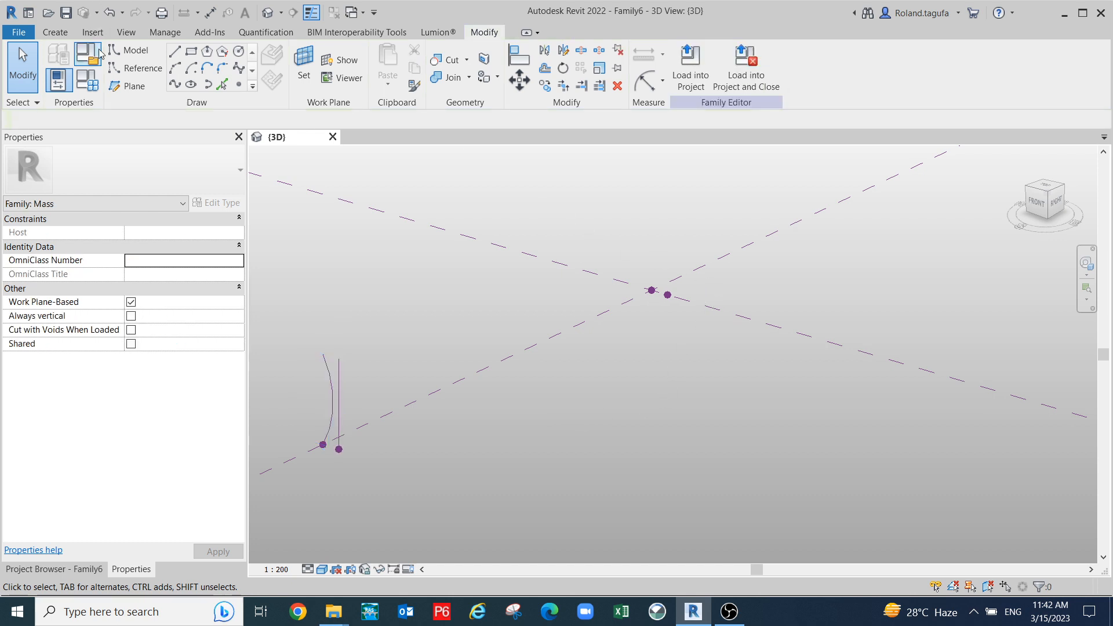
- Start the Reference line tool and Work Plane Set to pick a new placement plane
left_click(144, 72)
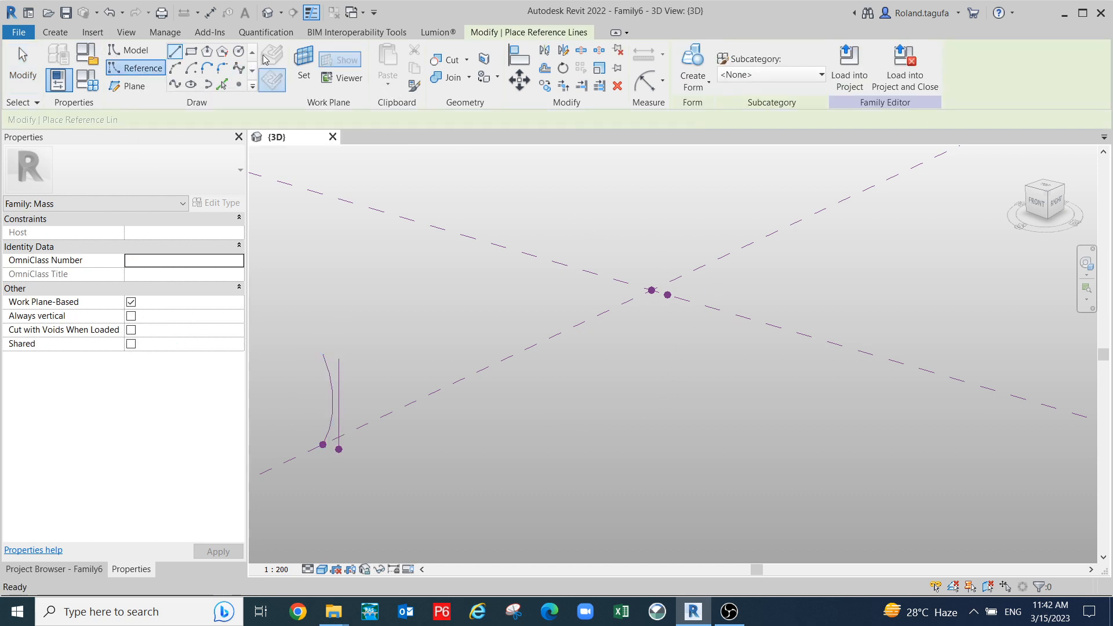
left_click(303, 64)
scroll(641, 334, "up", 1)
middle_click_drag(641, 335, 581, 386)
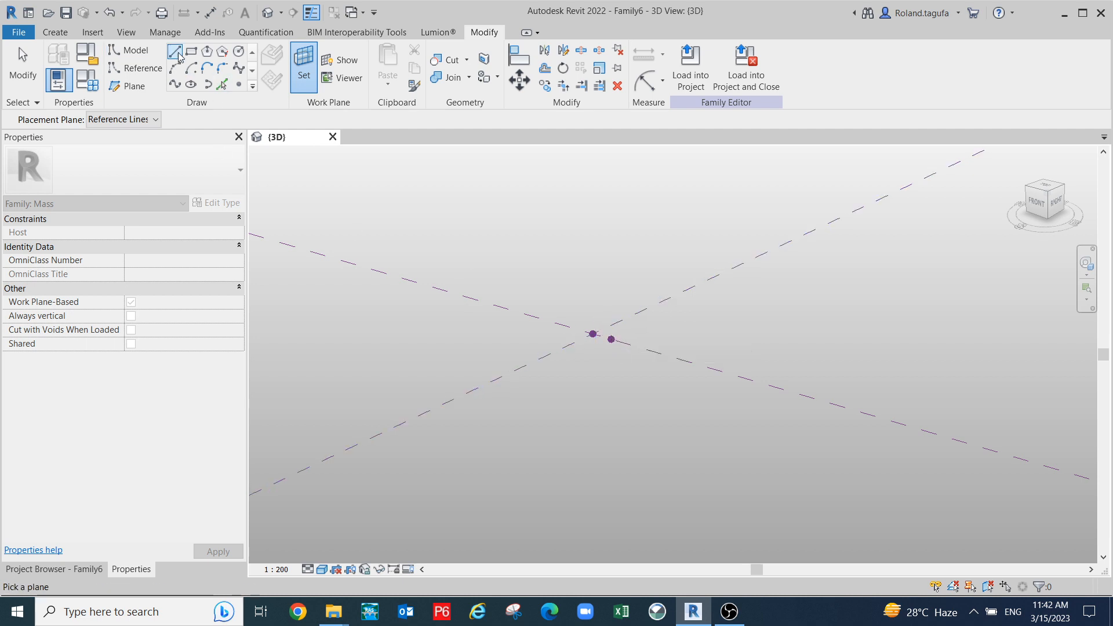
left_click(135, 67)
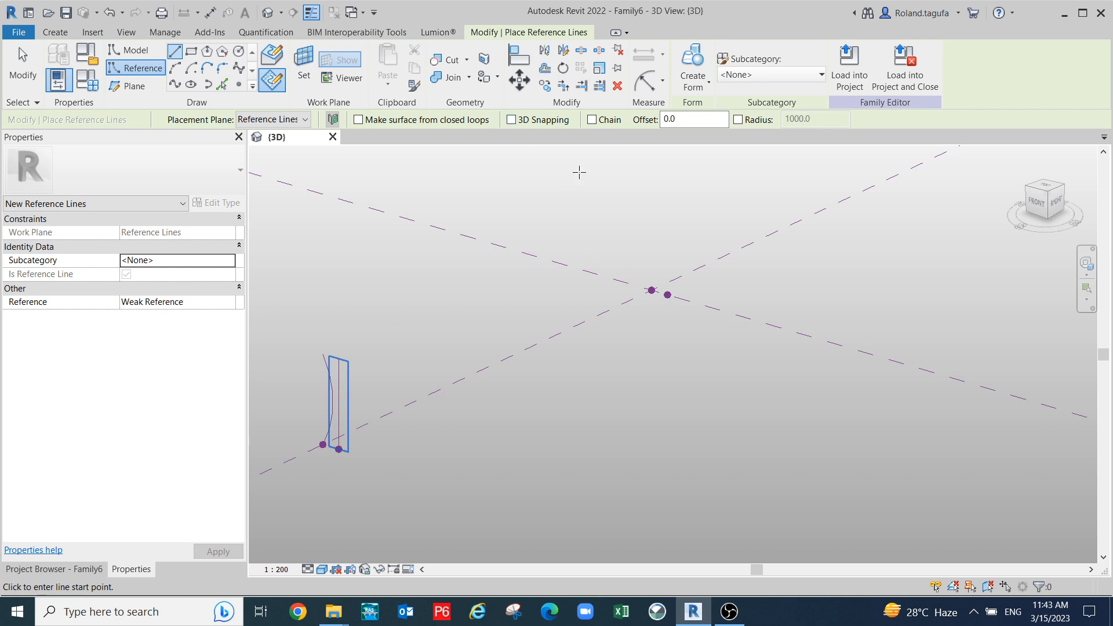
key("Escape")
key("Escape")
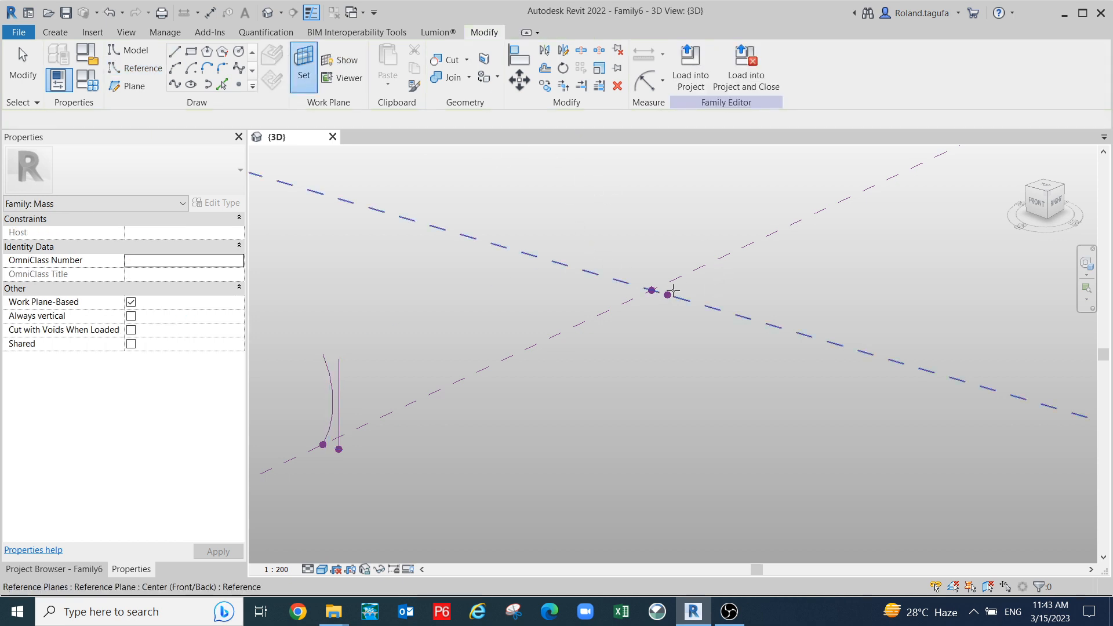
- Draw the vertical reference line rising from the central reference point
left_click(669, 296)
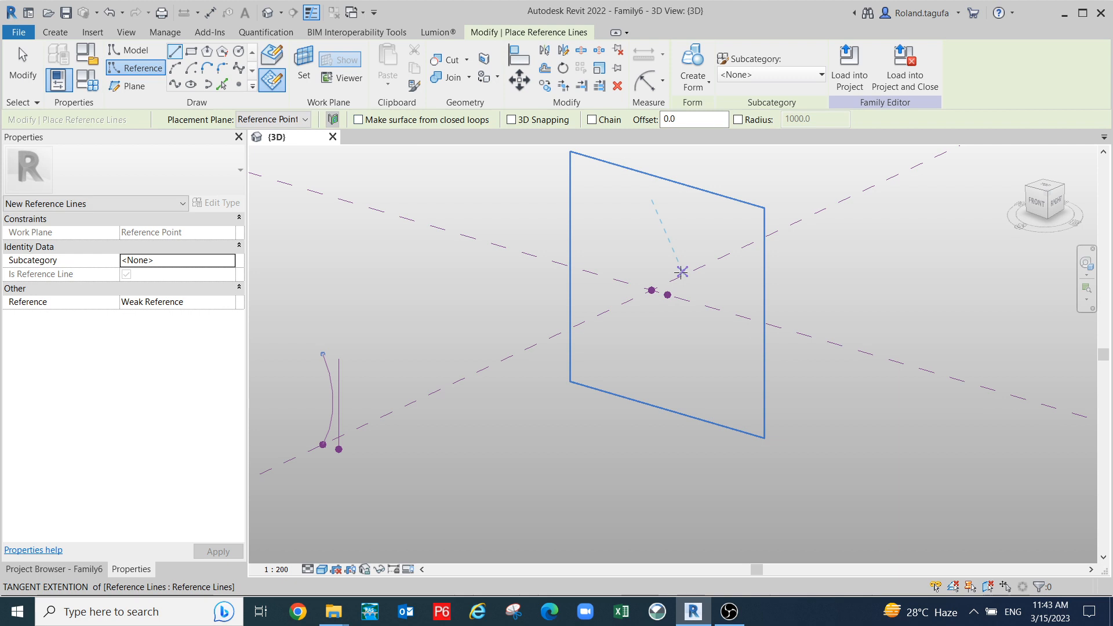
left_click(668, 294)
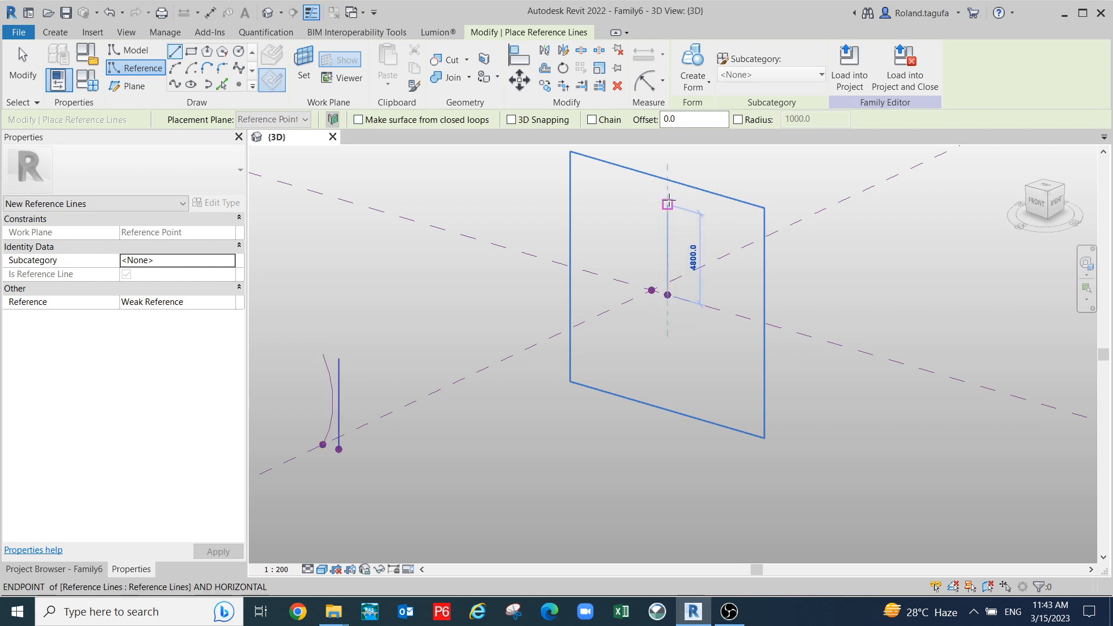
scroll(668, 184, "down", 2)
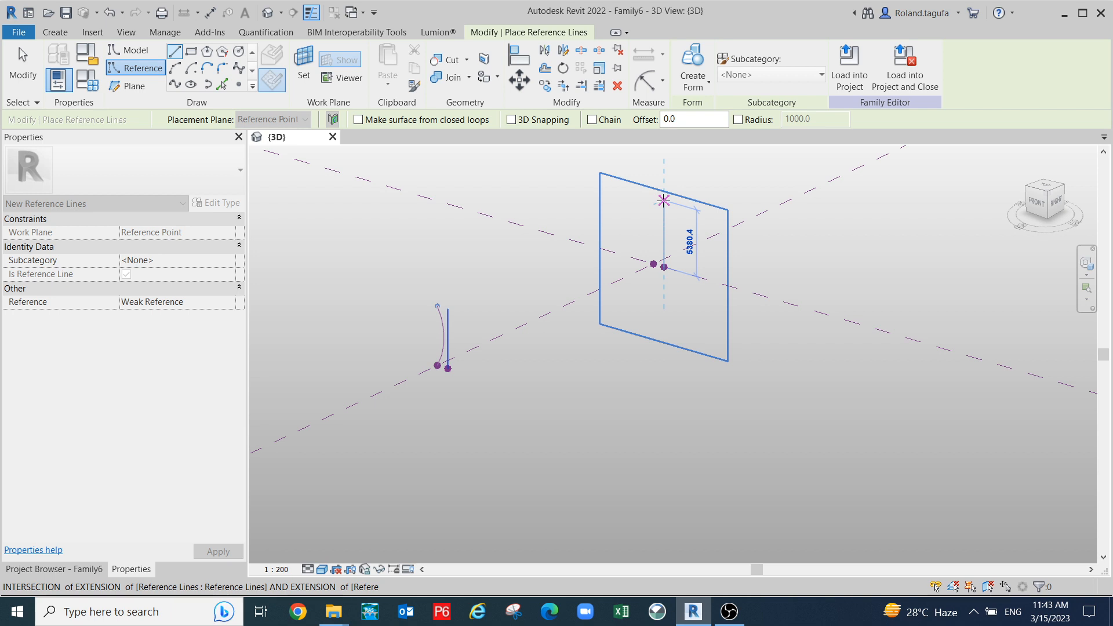
left_click(664, 200)
scroll(775, 232, "up", 1)
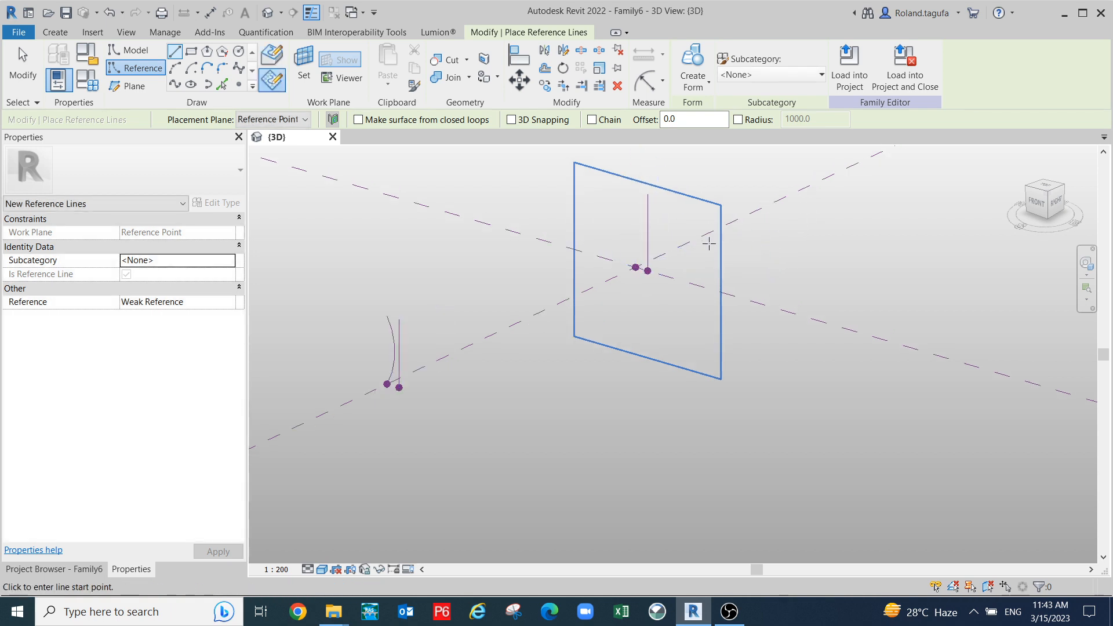
key("Escape")
key("Escape")
scroll(606, 269, "up", 1)
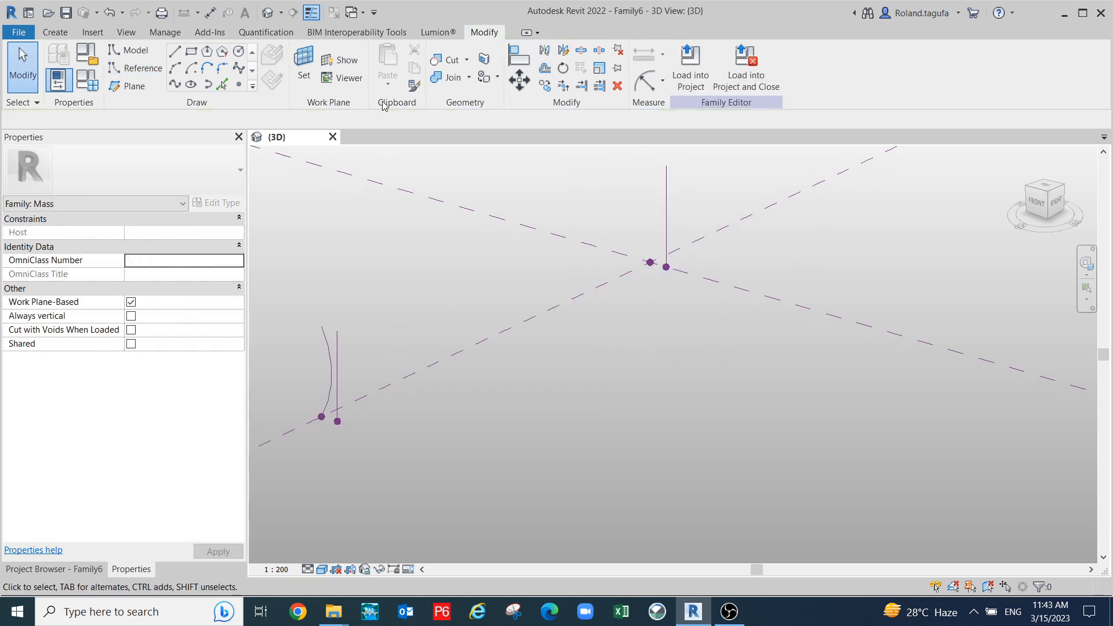
- Set the reference point at the planes' intersection as the work plane
left_click(161, 69)
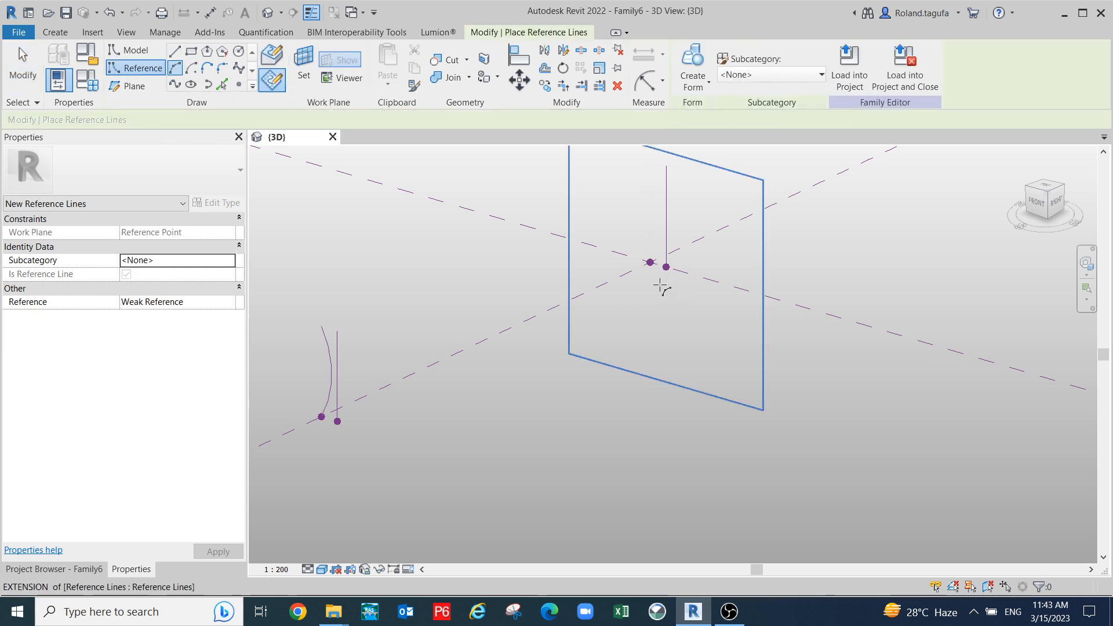
scroll(659, 284, "down", 1)
middle_click_drag(648, 289, 644, 320)
scroll(644, 320, "up", 1)
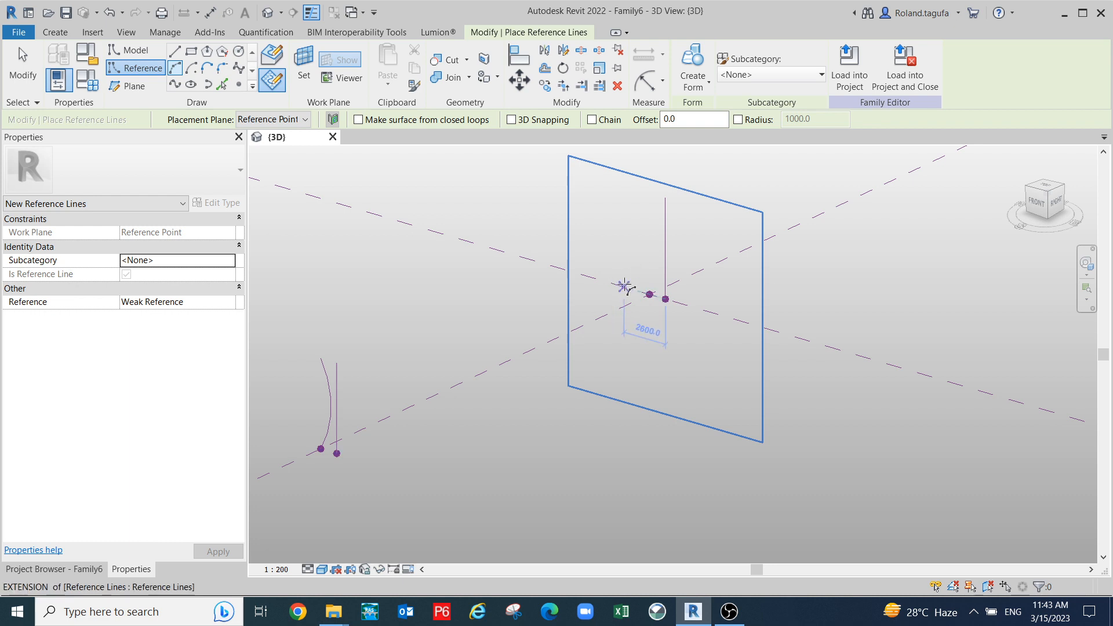
left_click(649, 293)
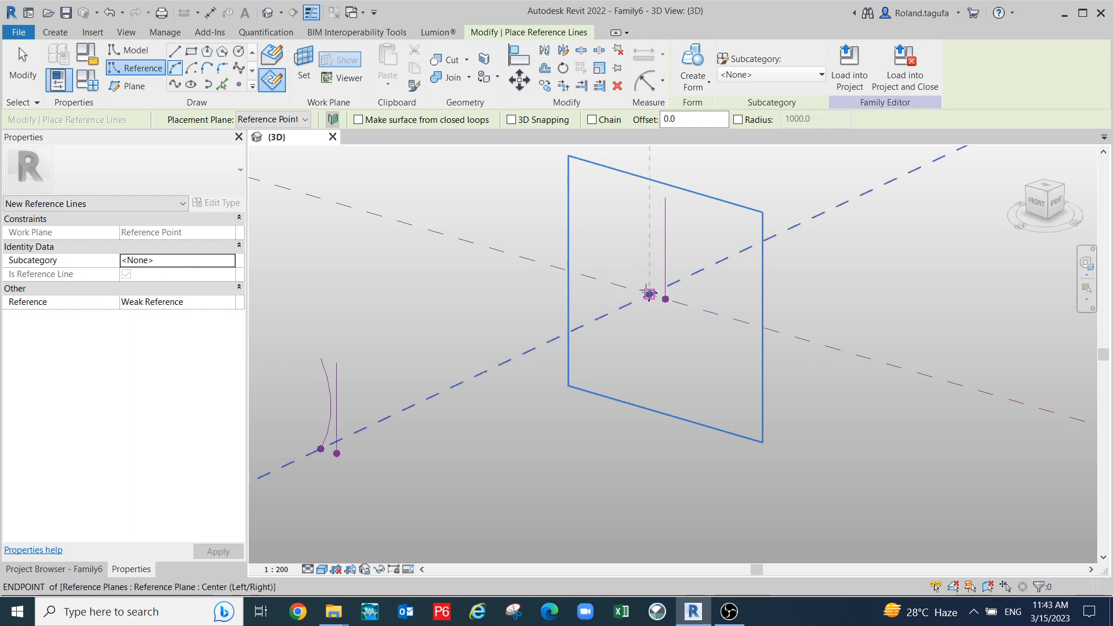
key("Escape")
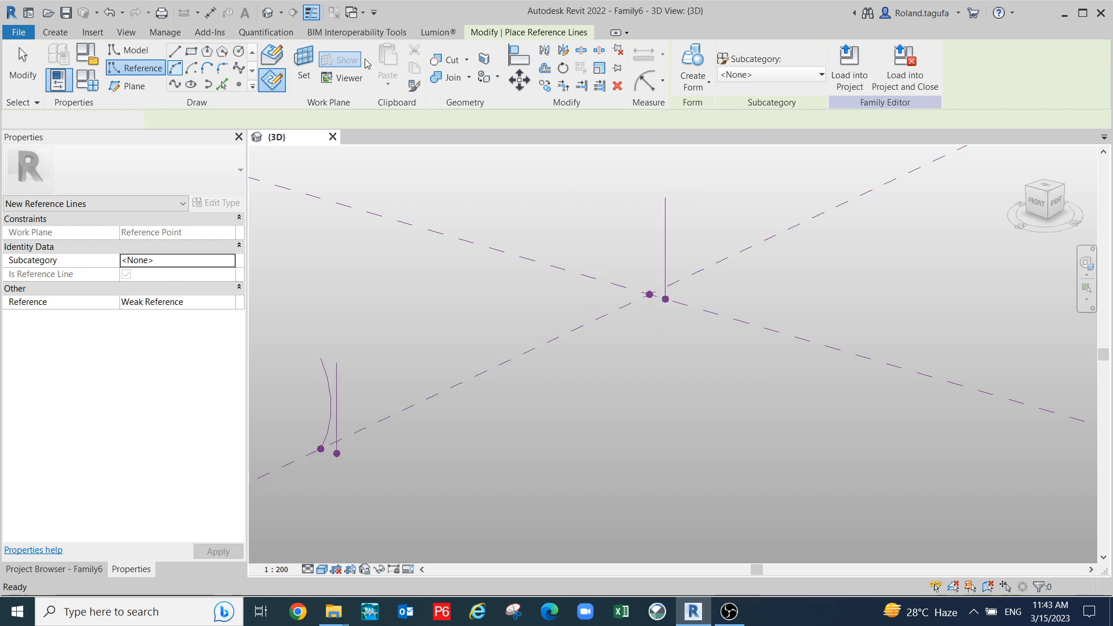
key("Escape")
left_click(307, 67)
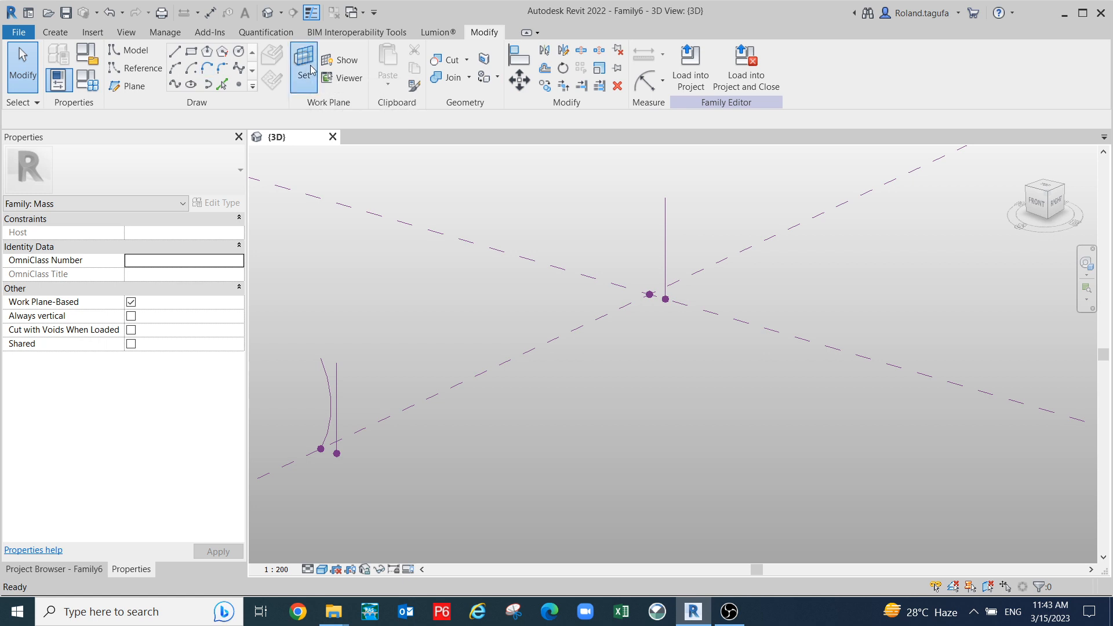
left_click(650, 294)
scroll(666, 301, "up", 1)
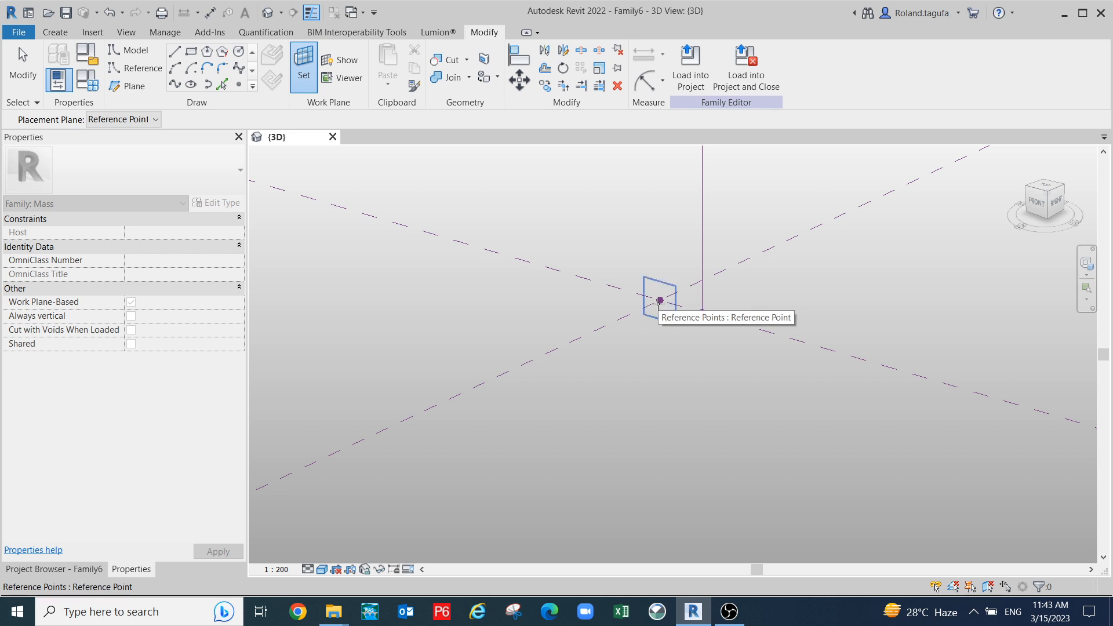
key("Escape")
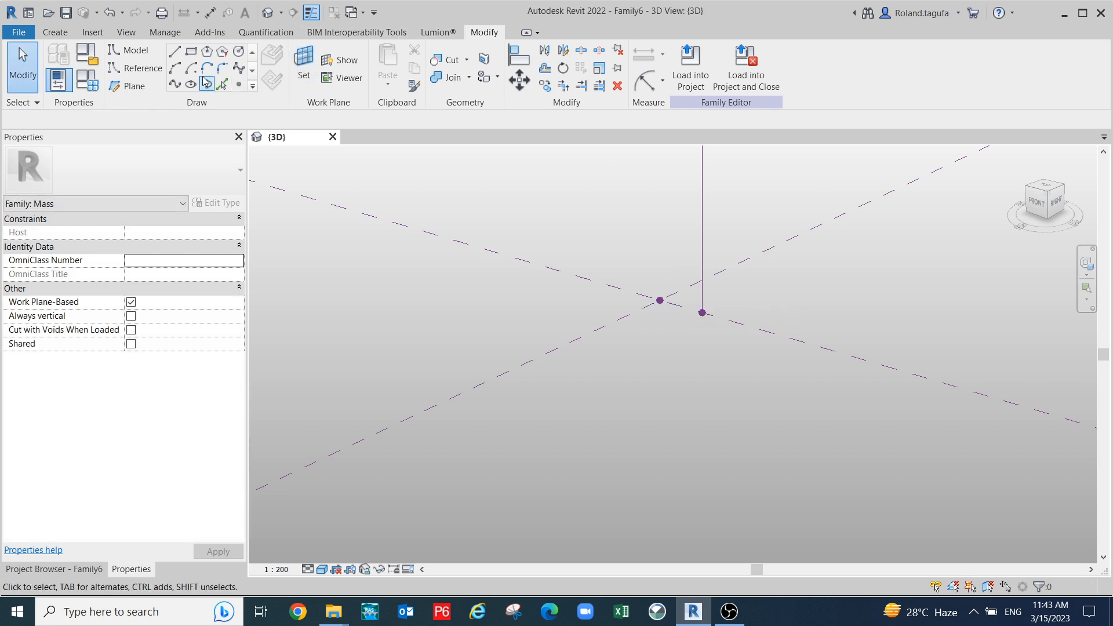
- Draw a 180° start-end-radius reference arc from the central point to the vertical line's top
left_click(175, 68)
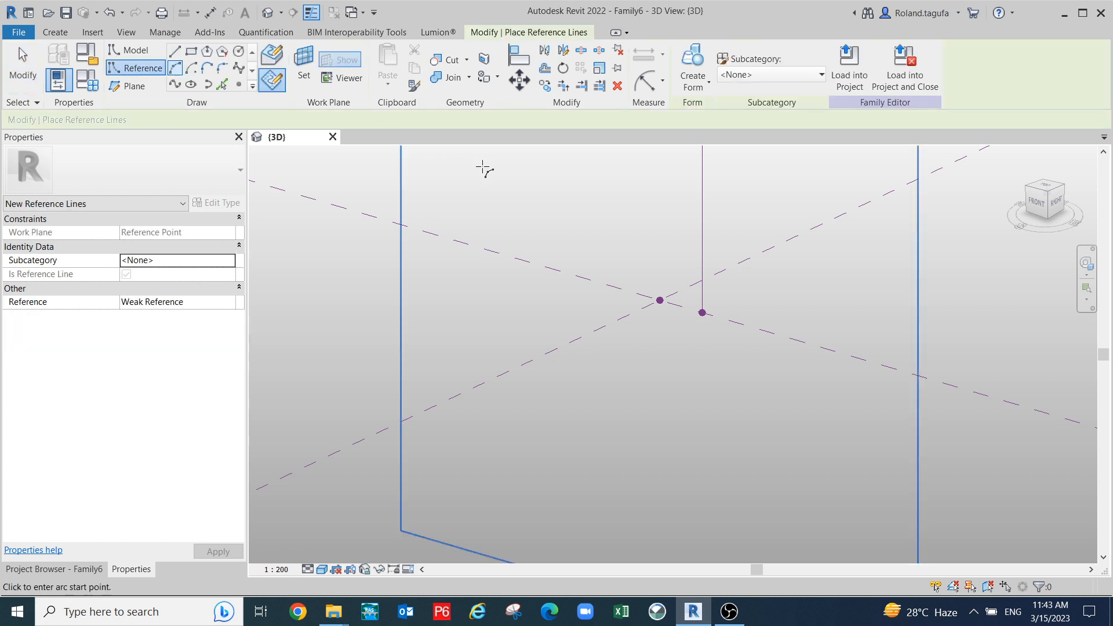
scroll(679, 303, "down", 2)
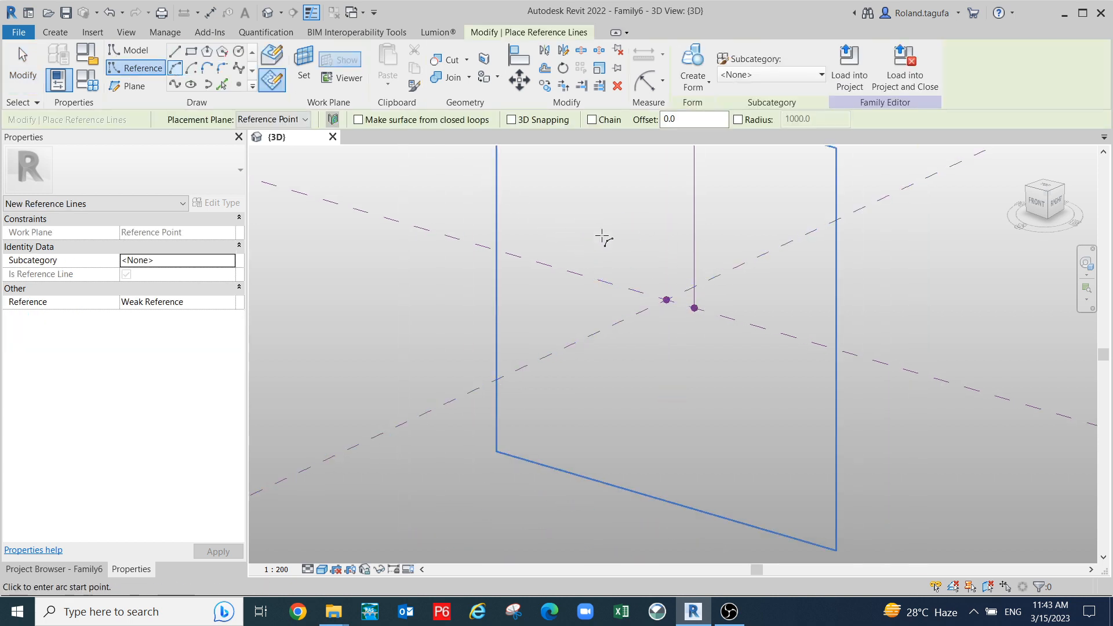
left_click(665, 298)
scroll(665, 244, "down", 2)
middle_click_drag(668, 213, 643, 291)
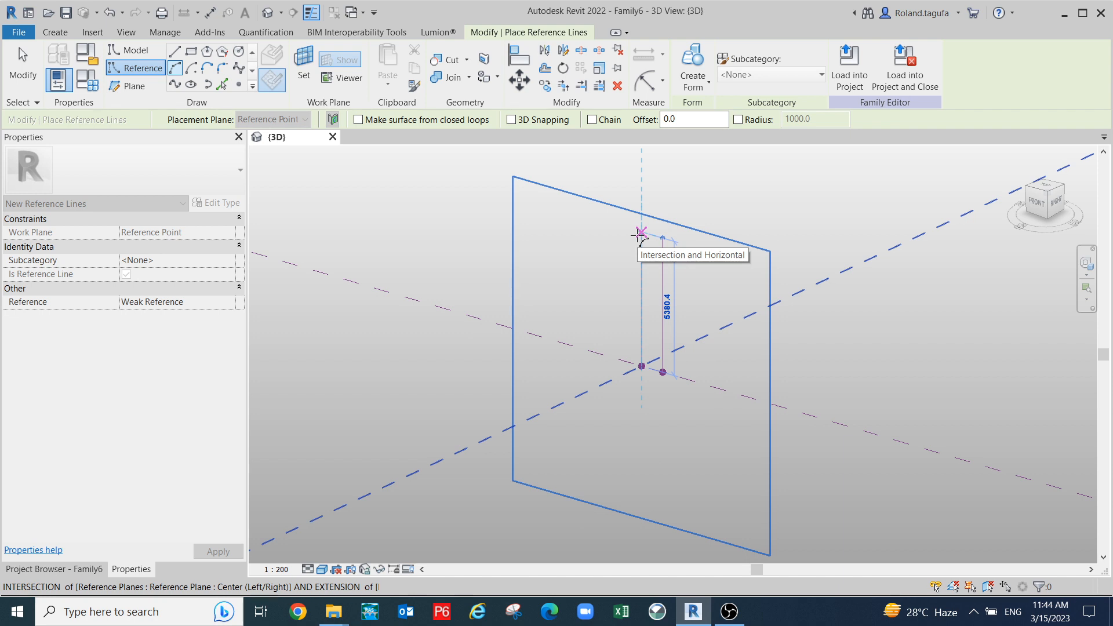
left_click(640, 233)
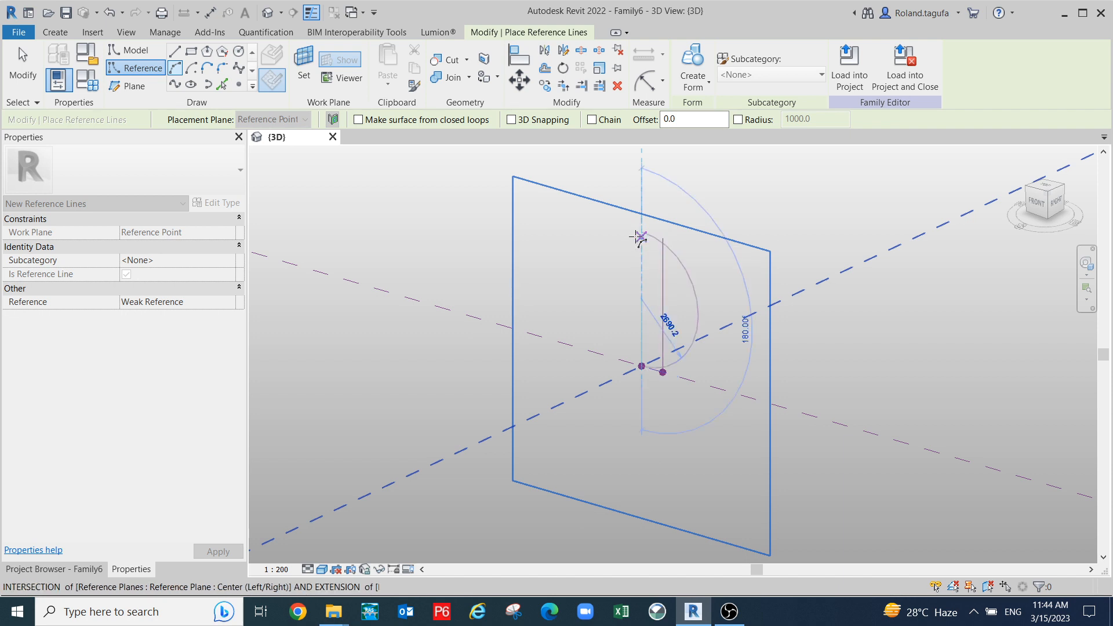
scroll(640, 280, "up", 1)
left_click(641, 280)
key("Escape")
middle_click_drag(744, 338, 749, 285)
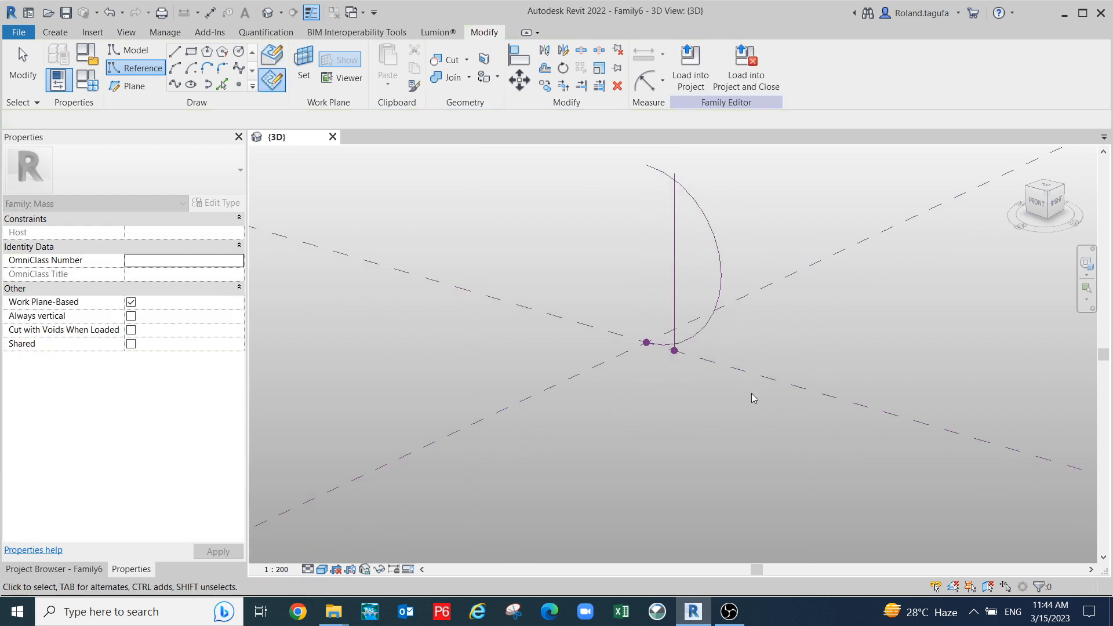
- Uncheck Keep Concentric and drag the arc's midpoint to flatten it to about 31.20°
left_click(730, 277)
middle_click_drag(723, 398, 783, 373, "shift")
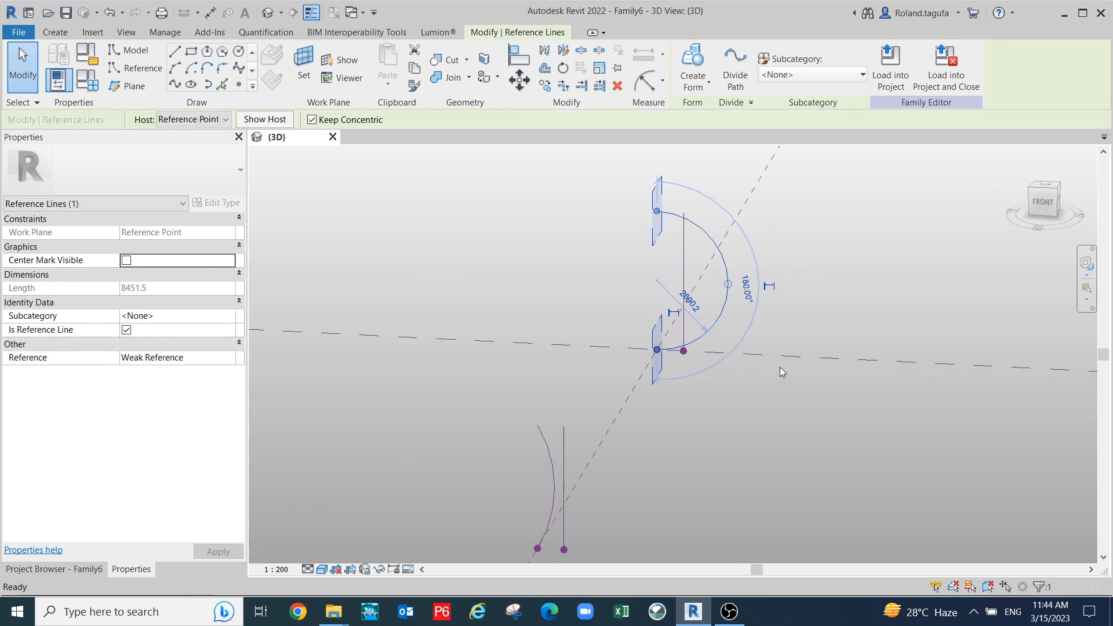
left_click(311, 120)
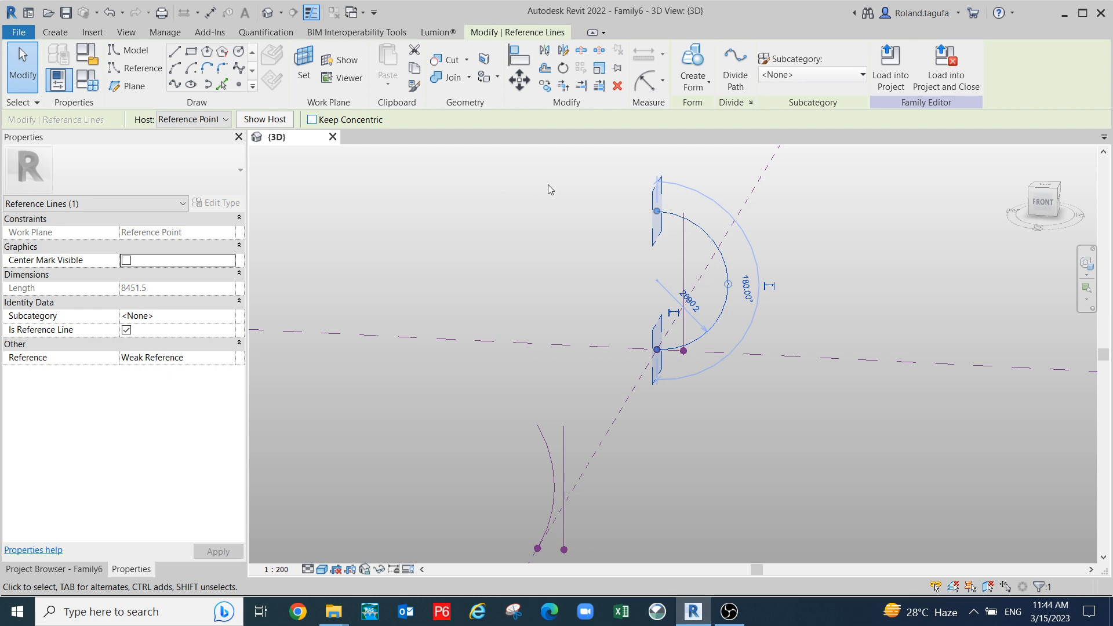
left_click_drag(727, 284, 667, 288)
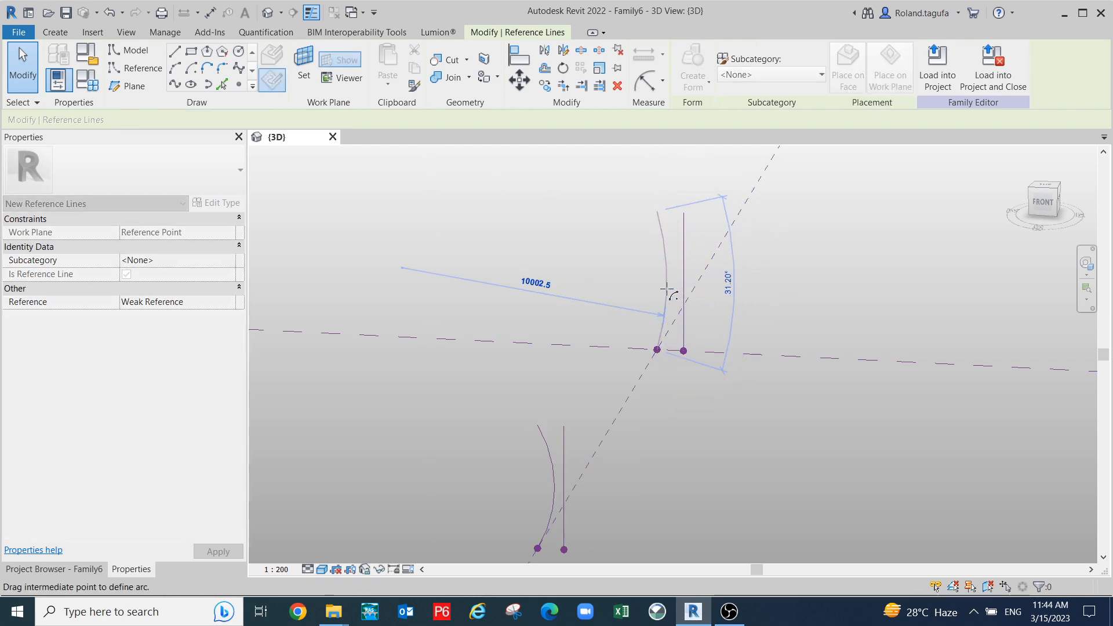
left_click_drag(667, 288, 667, 289)
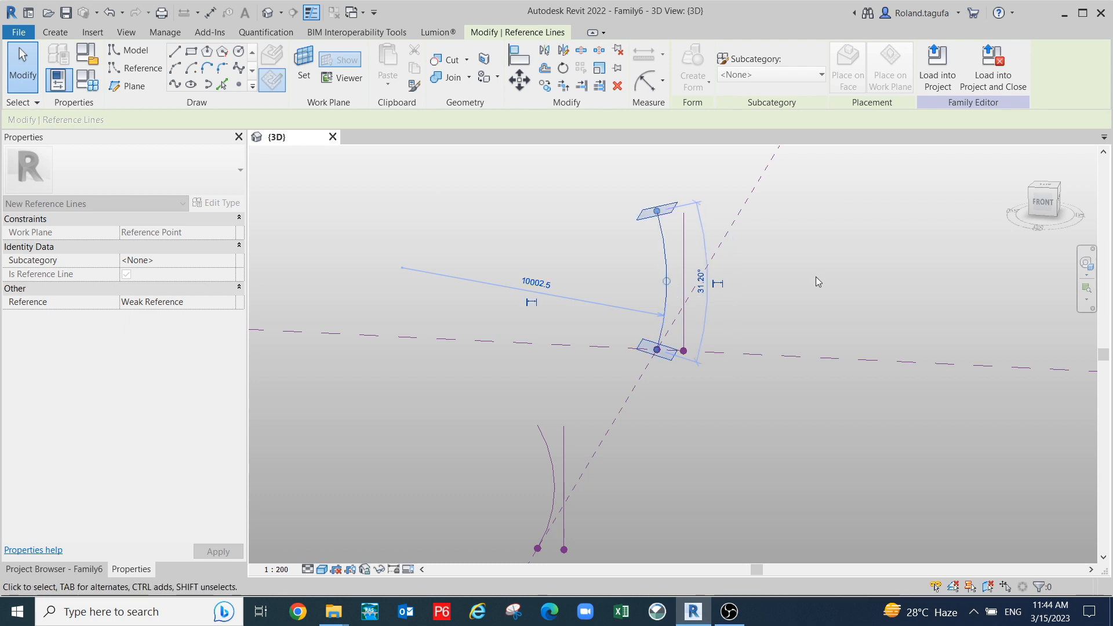
left_click(810, 287)
scroll(778, 358, "down", 3)
middle_click_drag(887, 495, 698, 415, "shift")
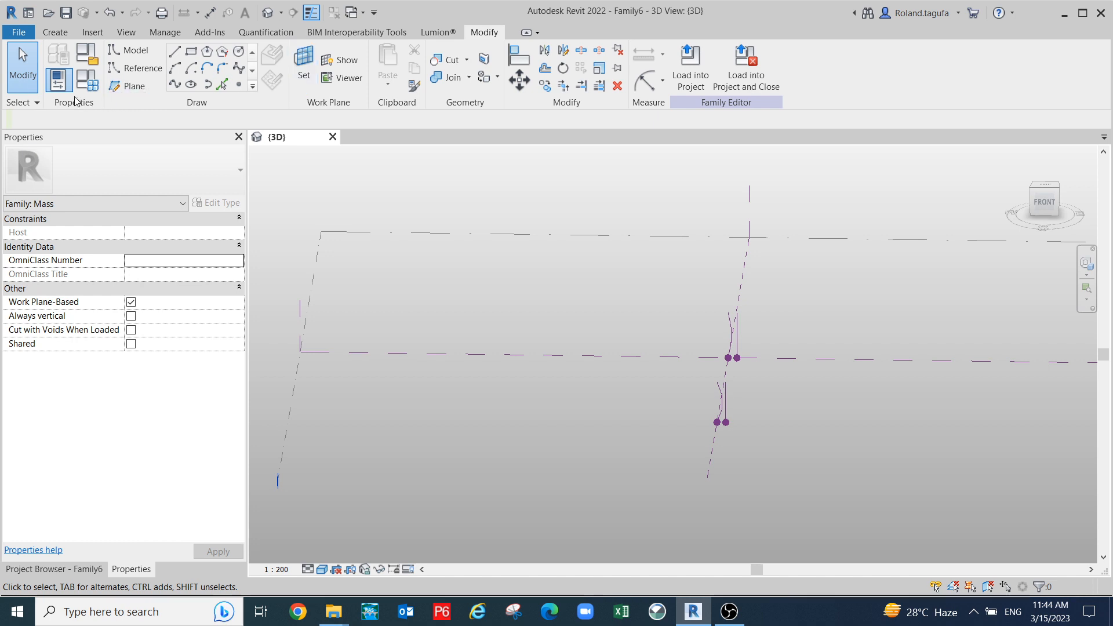
- Create a new family from the English Metric Generic Model Adaptive.rft template
left_click(28, 13)
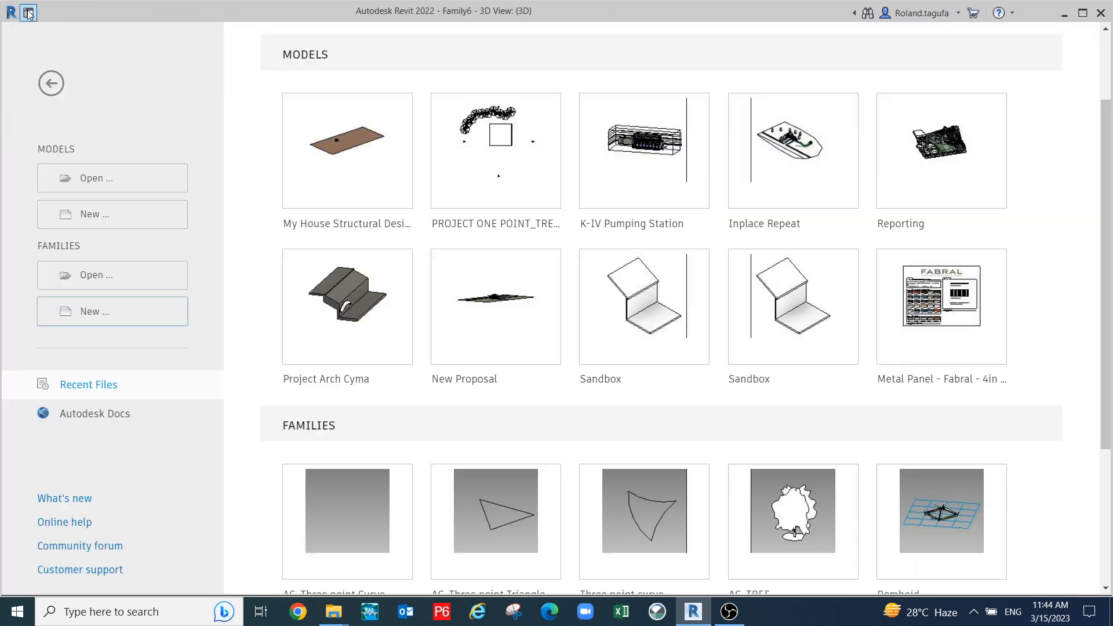
left_click(96, 314)
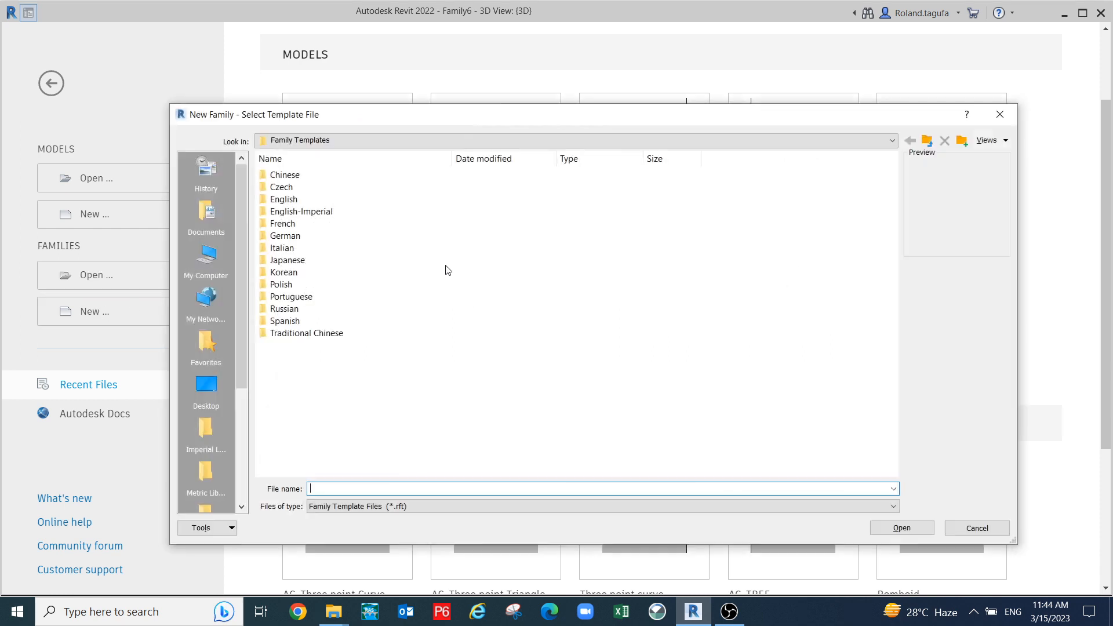
double_click(298, 199)
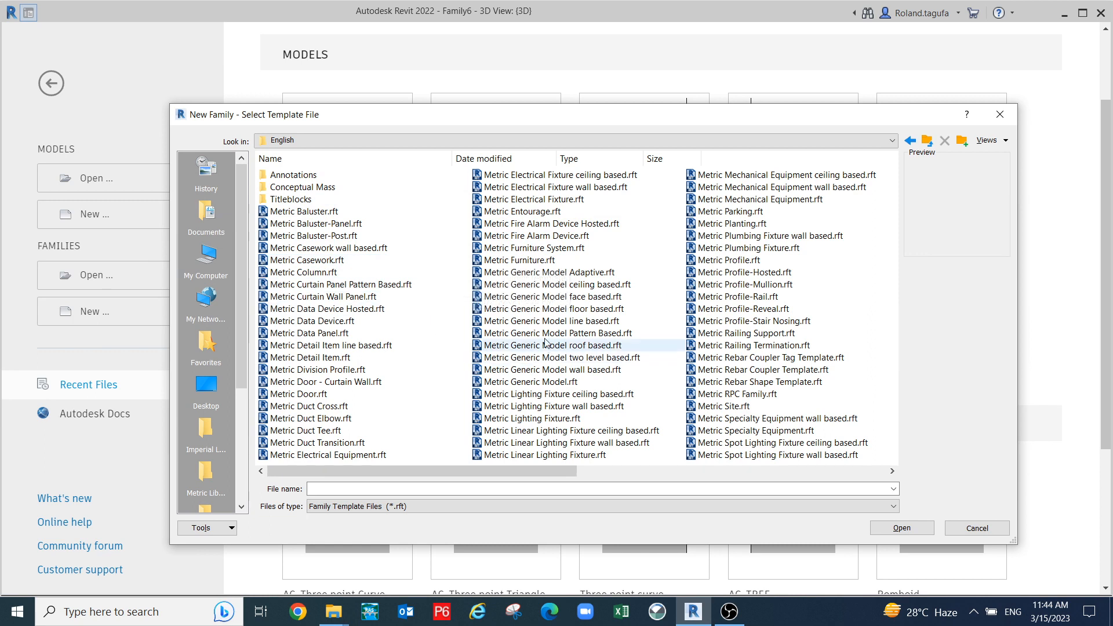
left_click(551, 274)
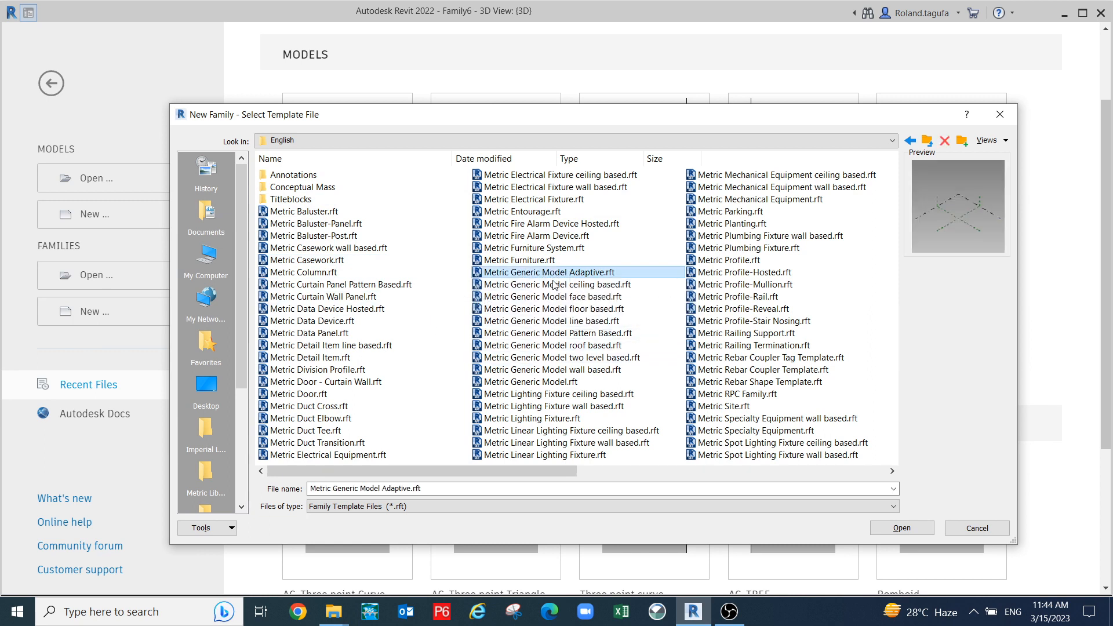
left_click(900, 528)
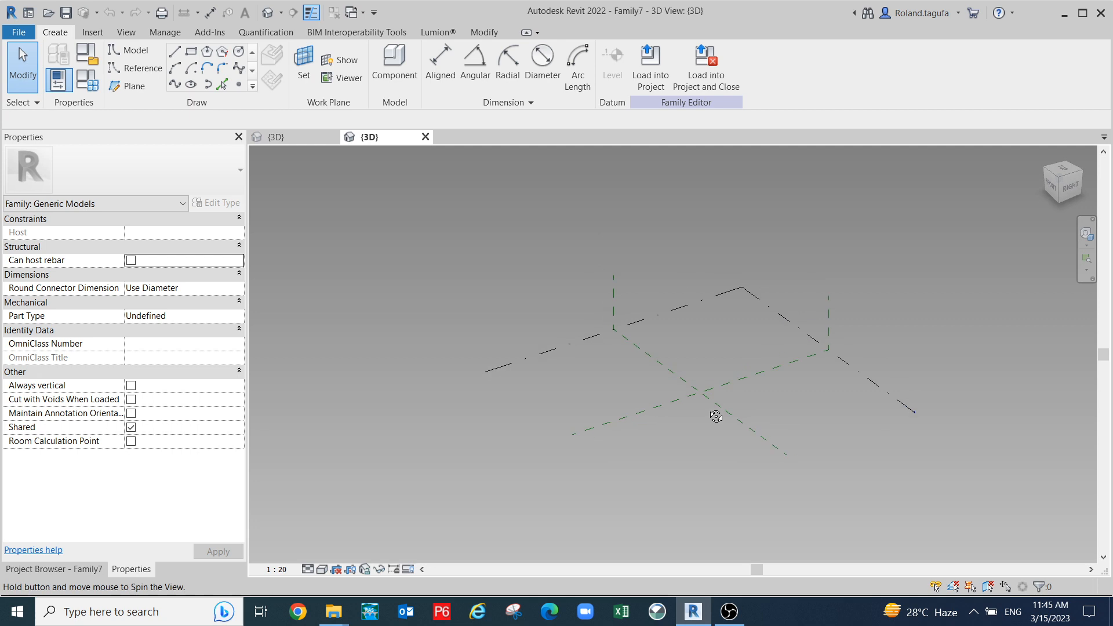
- Place four reference points on the Ref. Level plane
left_click(529, 355)
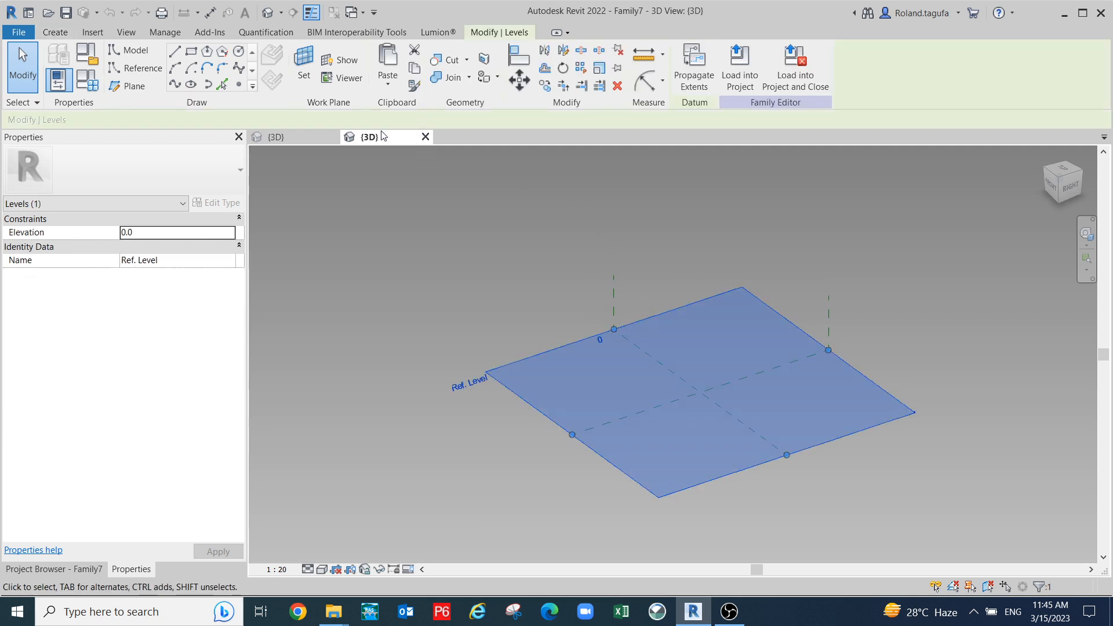
left_click(237, 86)
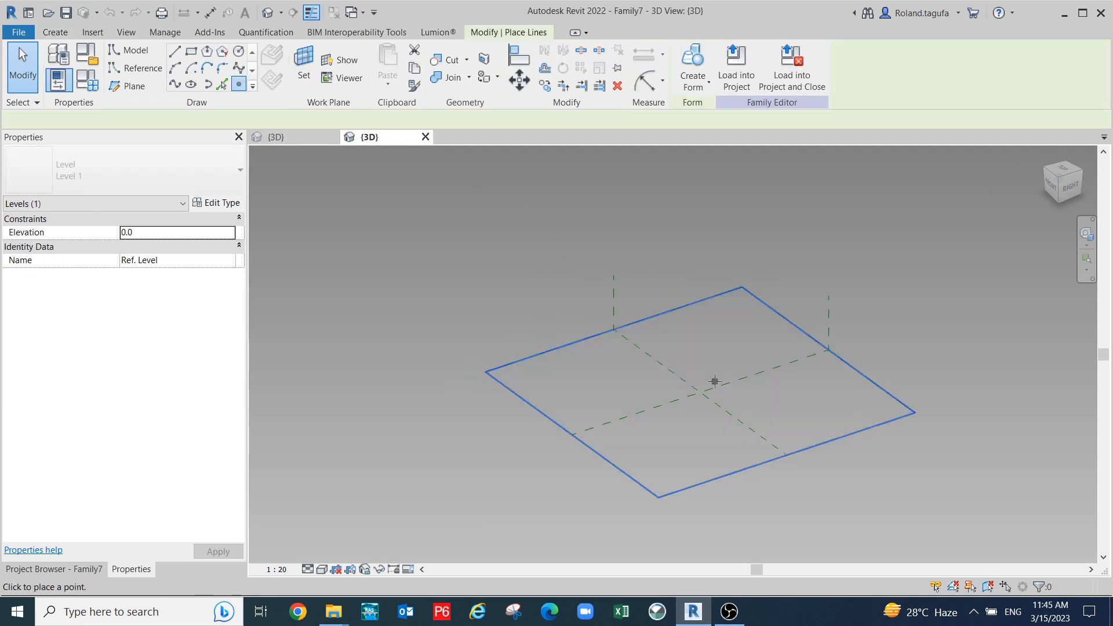
scroll(641, 390, "up", 3)
left_click(671, 305)
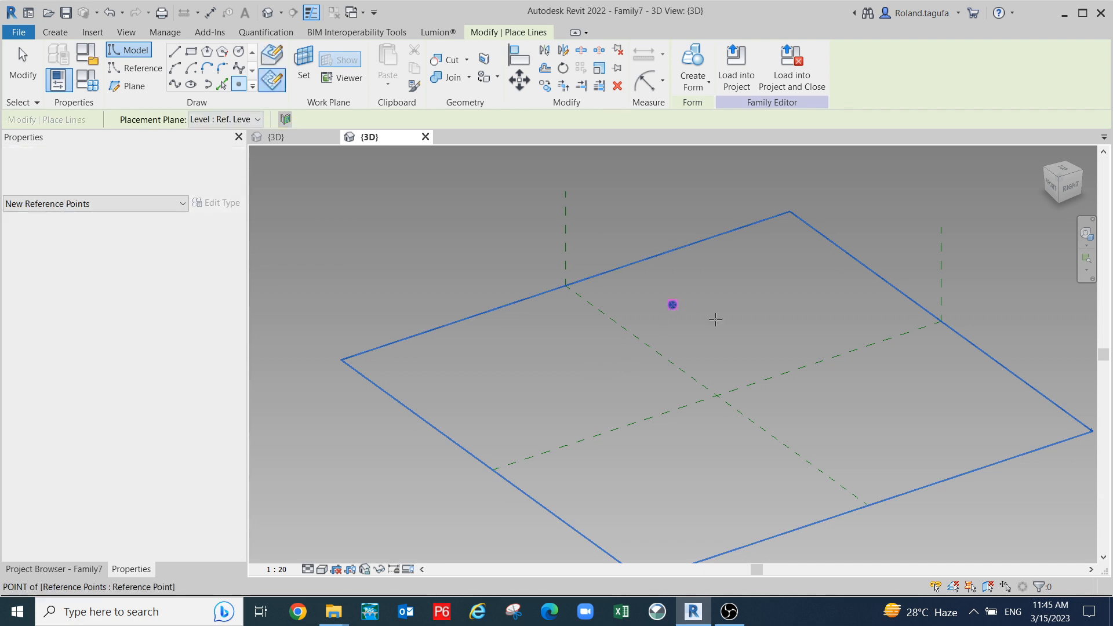
left_click(746, 360)
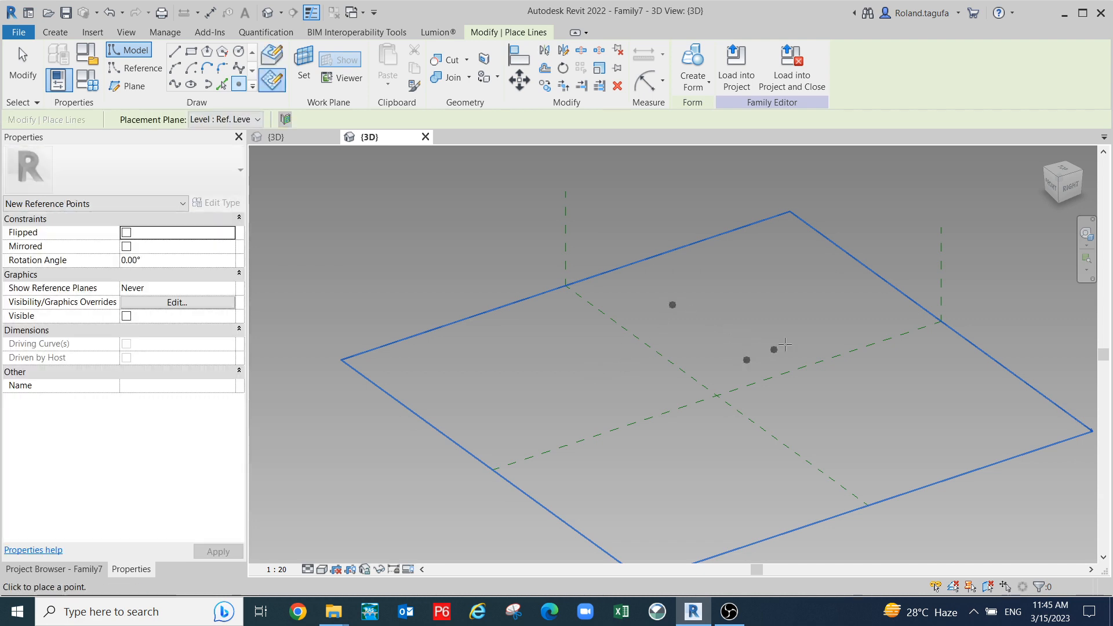
left_click(832, 326)
left_click(778, 301)
left_click(746, 271)
key("Escape")
key("Escape")
- Make the four selected reference points adaptive, numbered 1 to 4
left_click_drag(619, 210, 839, 402)
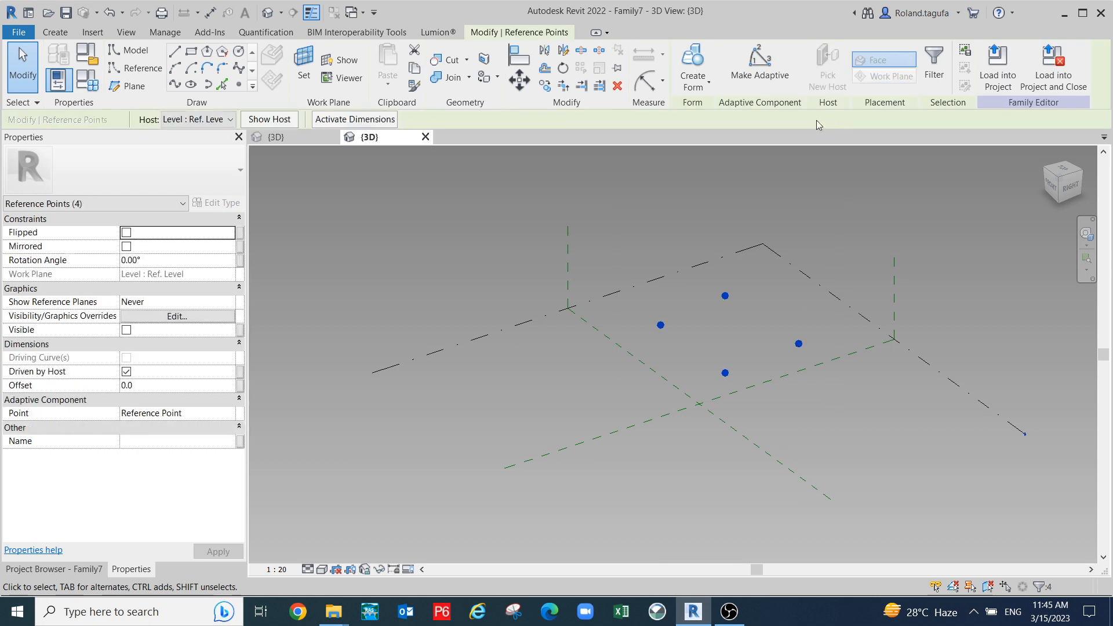
left_click(759, 63)
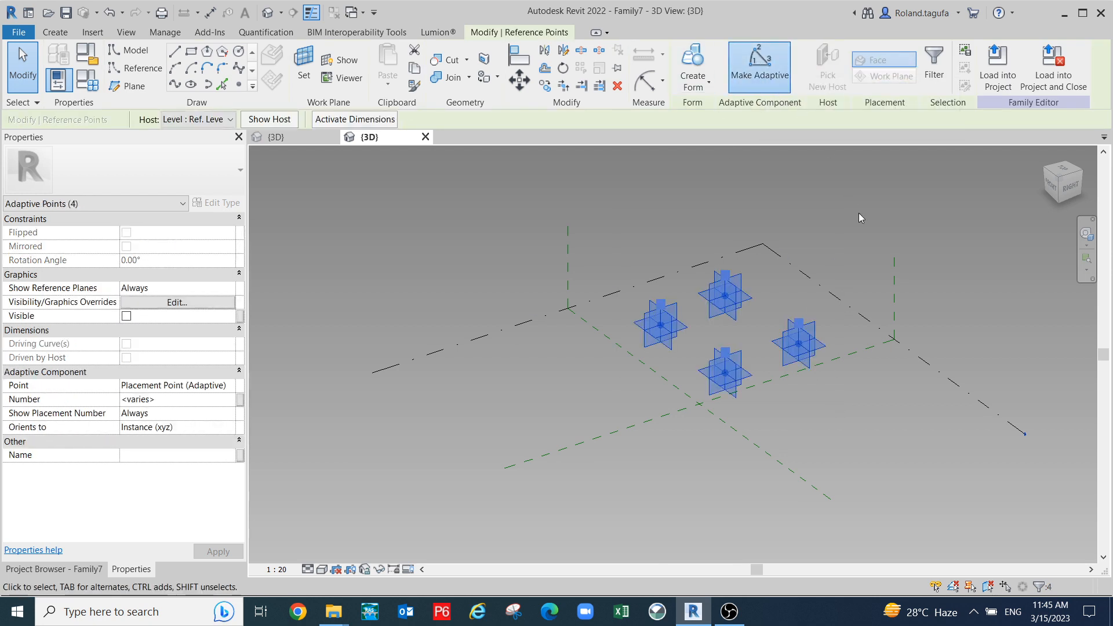
scroll(731, 315, "up", 2)
left_click(591, 203)
scroll(601, 267, "up", 3)
middle_click_drag(632, 312, 628, 288)
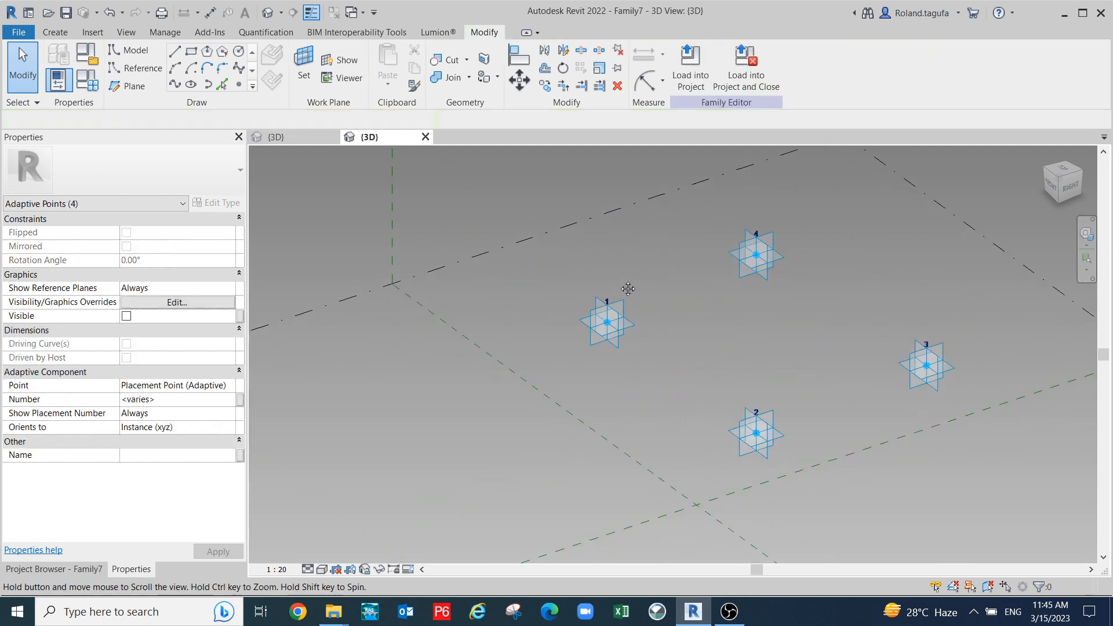
scroll(625, 285, "down", 1)
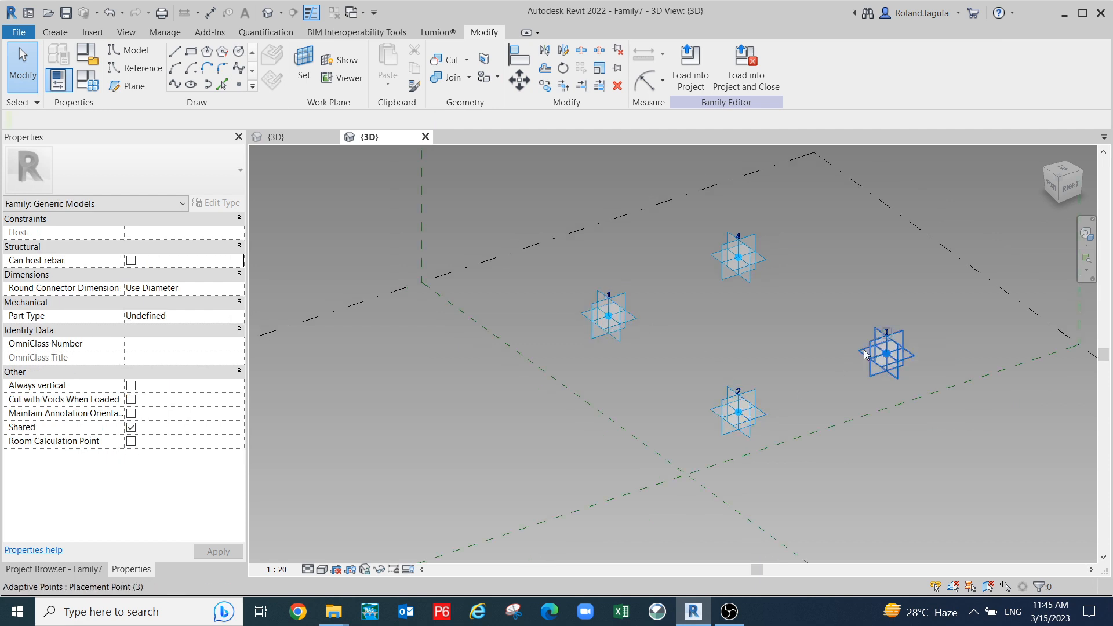
scroll(736, 343, "down", 2)
scroll(735, 340, "down", 1)
middle_click_drag(720, 341, 740, 363)
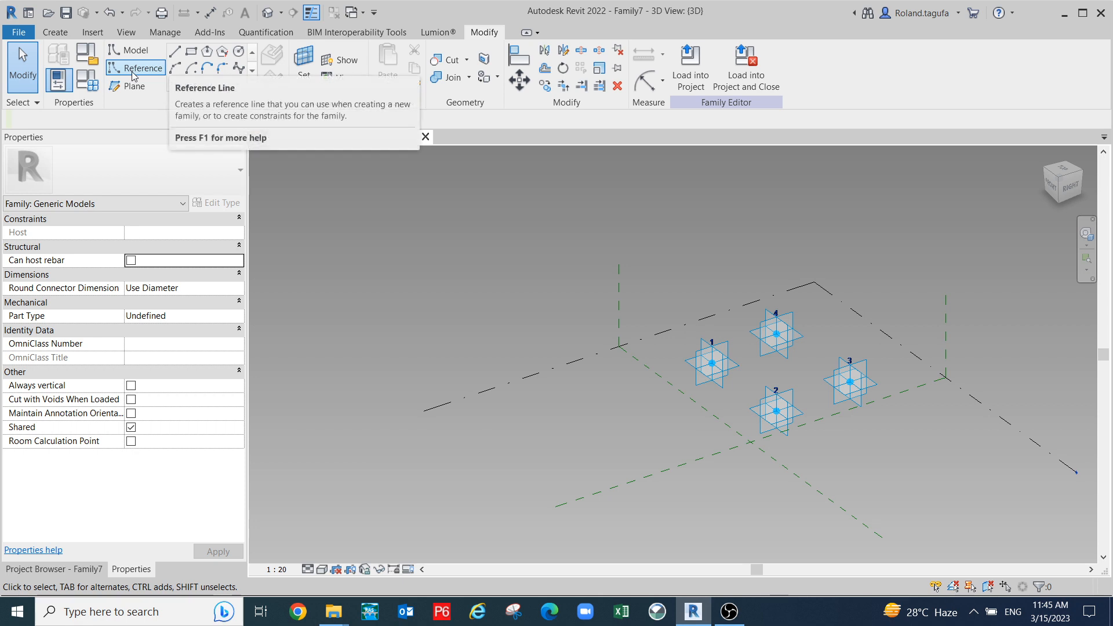
- Draw model lines from adaptive point 1 to 2 and from 2 to 3
key("l")
key("i")
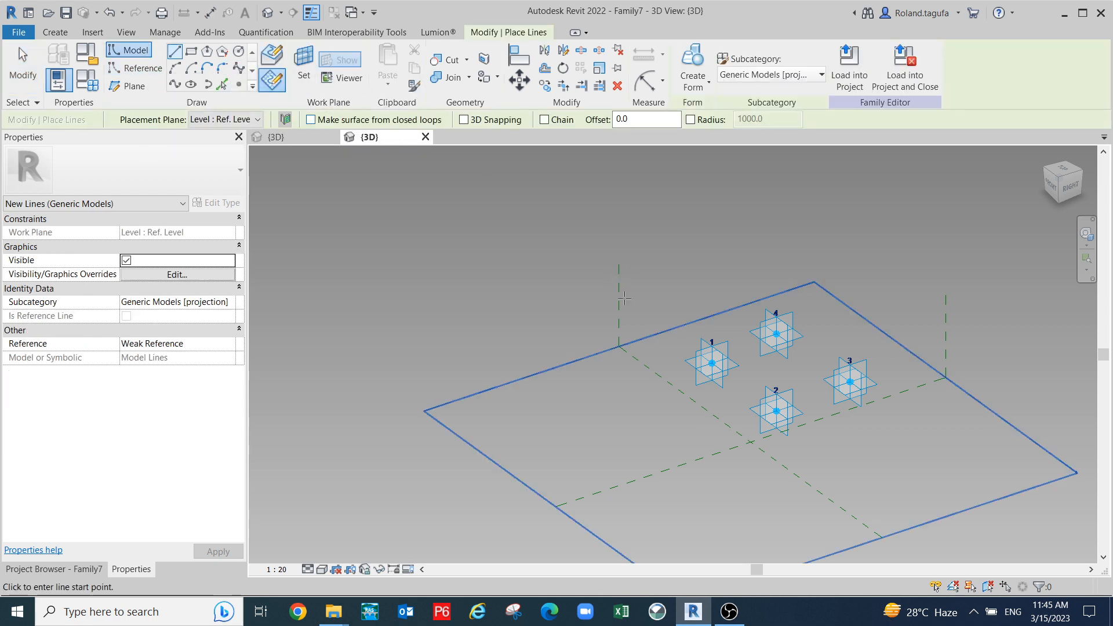
scroll(761, 337, "up", 1)
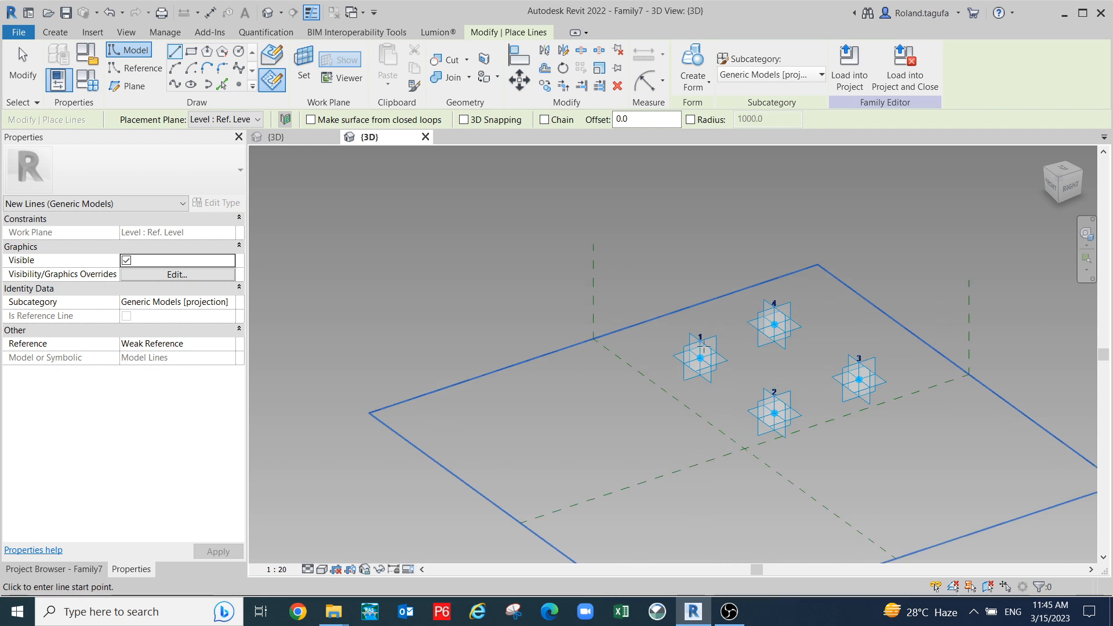
left_click(701, 358)
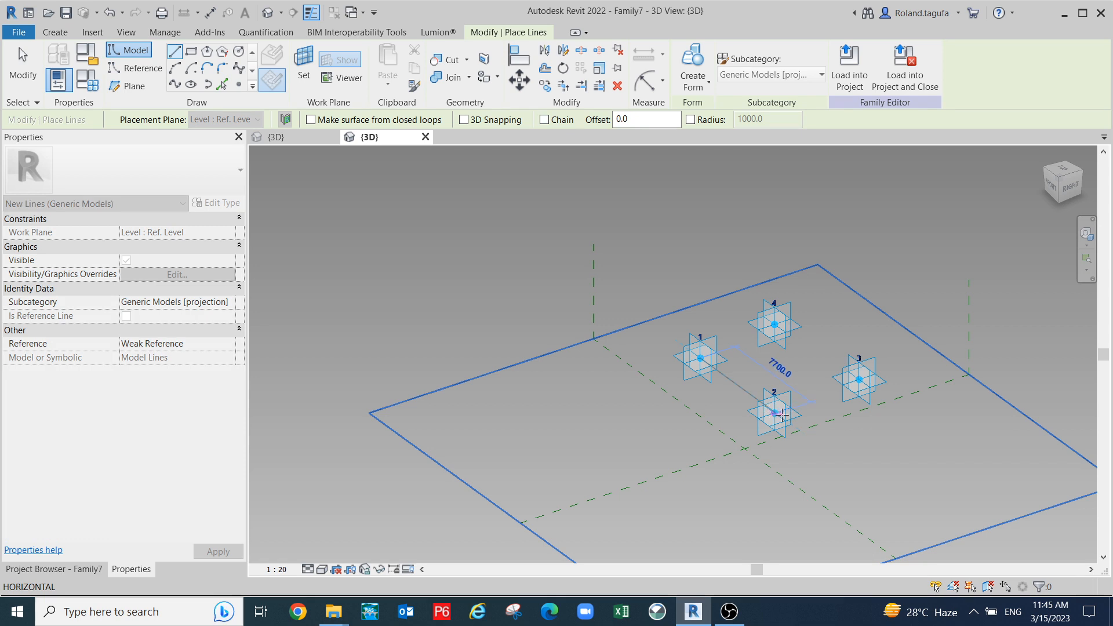
scroll(775, 414, "up", 3)
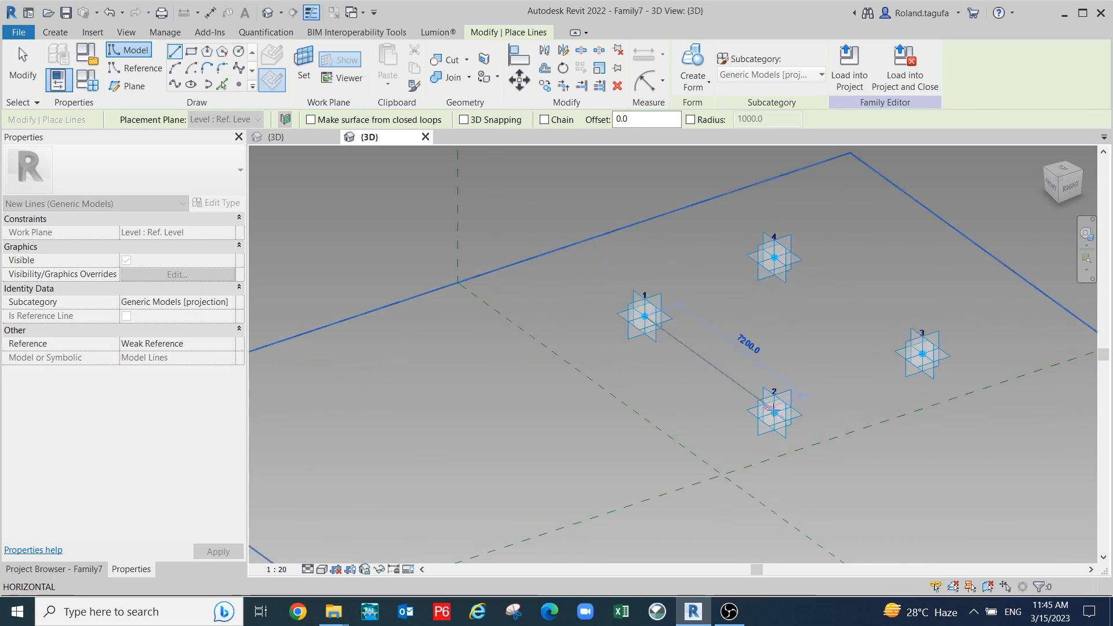
scroll(775, 411, "down", 3)
middle_click_drag(752, 400, 717, 406, "shift")
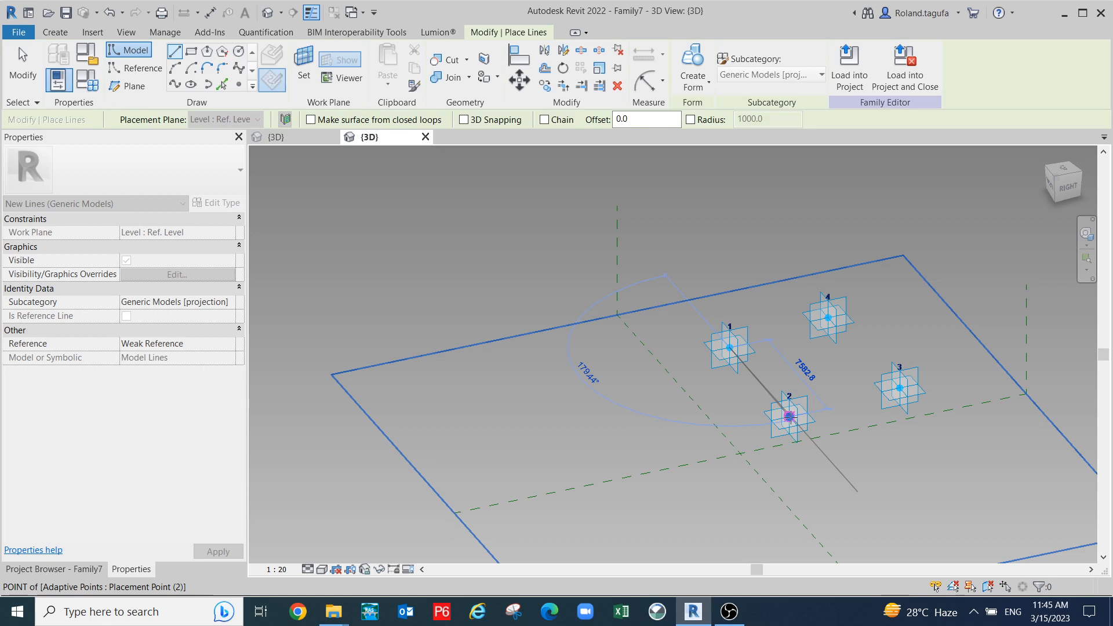
left_click(790, 416)
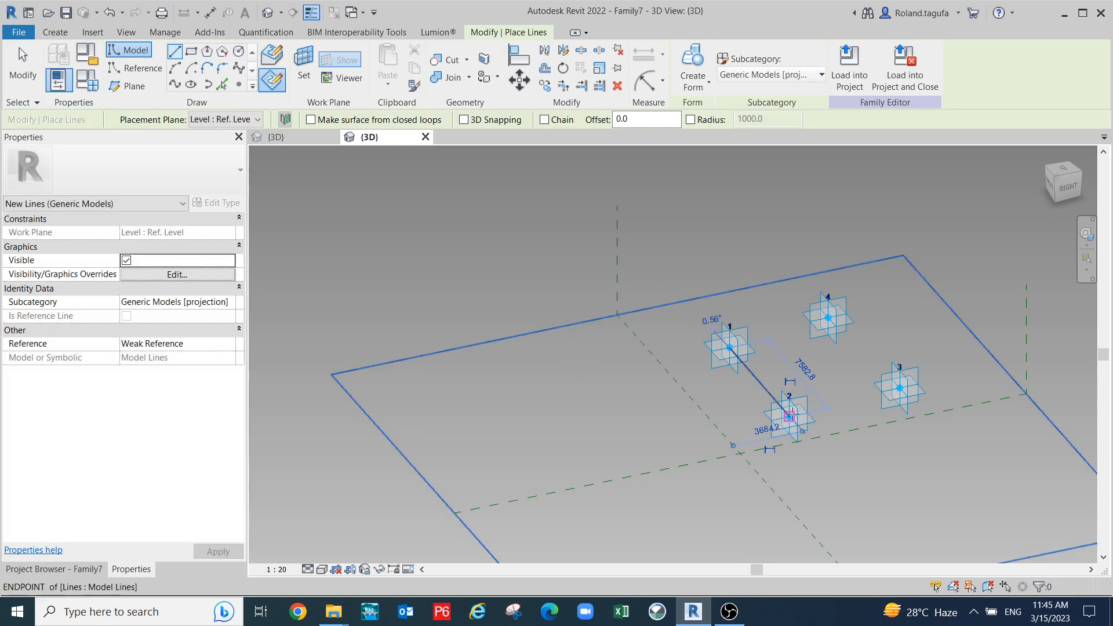
left_click(790, 416)
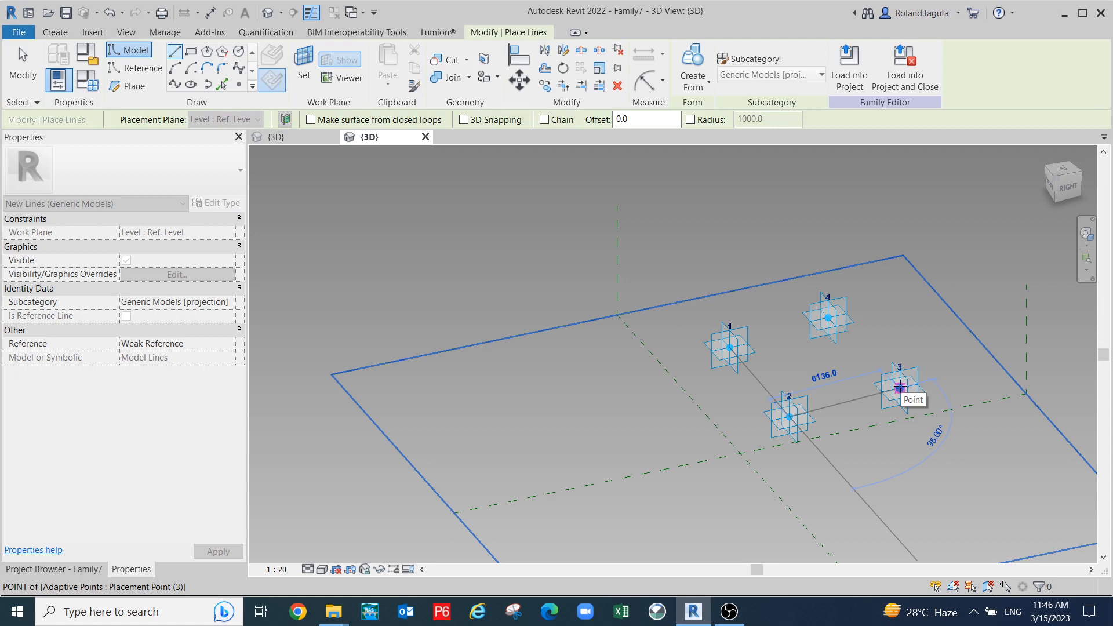
left_click(899, 387)
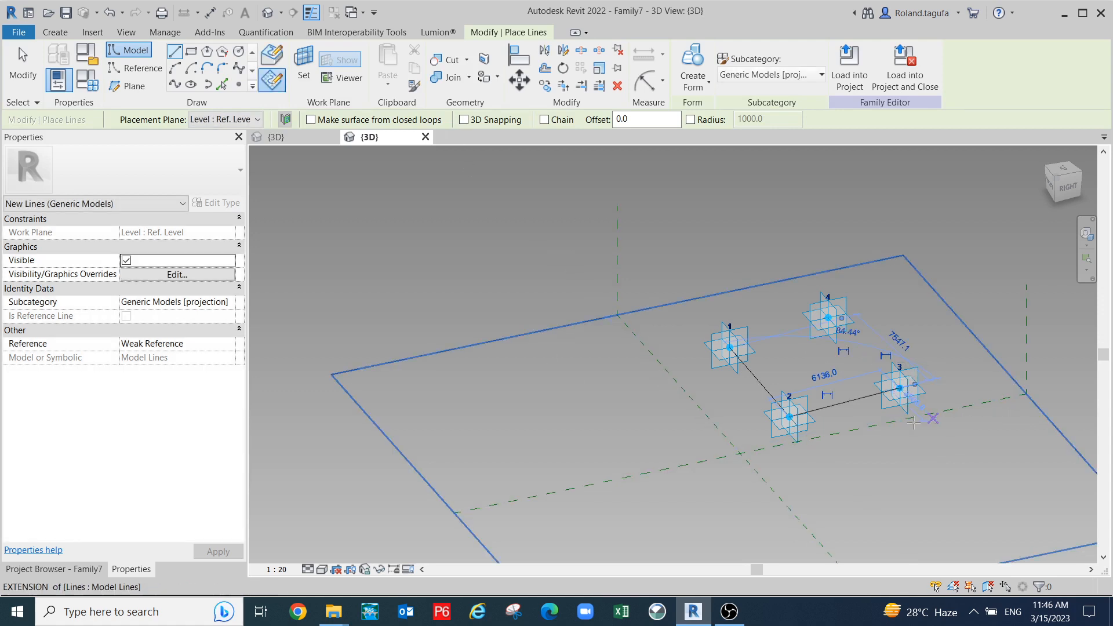
- Draw a start-end-radius arc between adaptive points 3 and 4
left_click(175, 68)
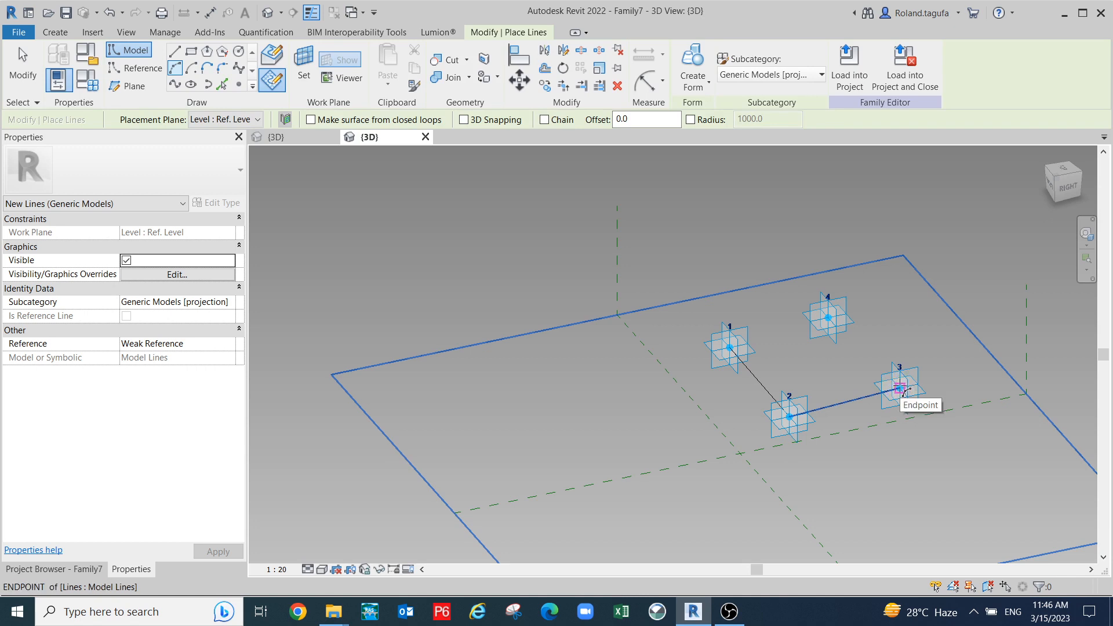
left_click(900, 388)
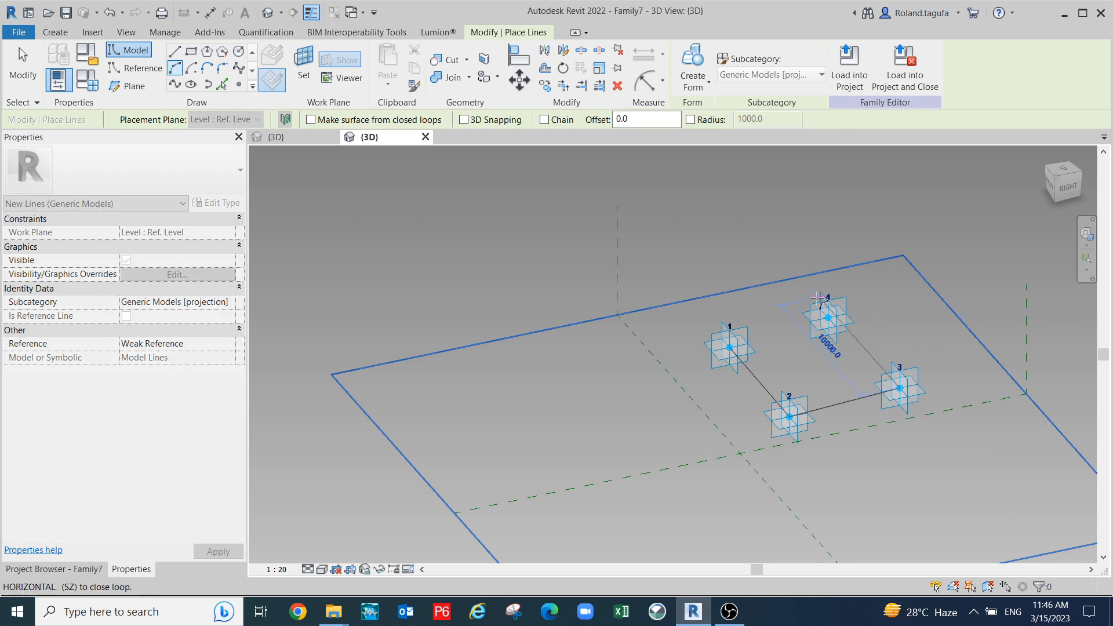
key("Escape")
key("Escape")
left_click(176, 69)
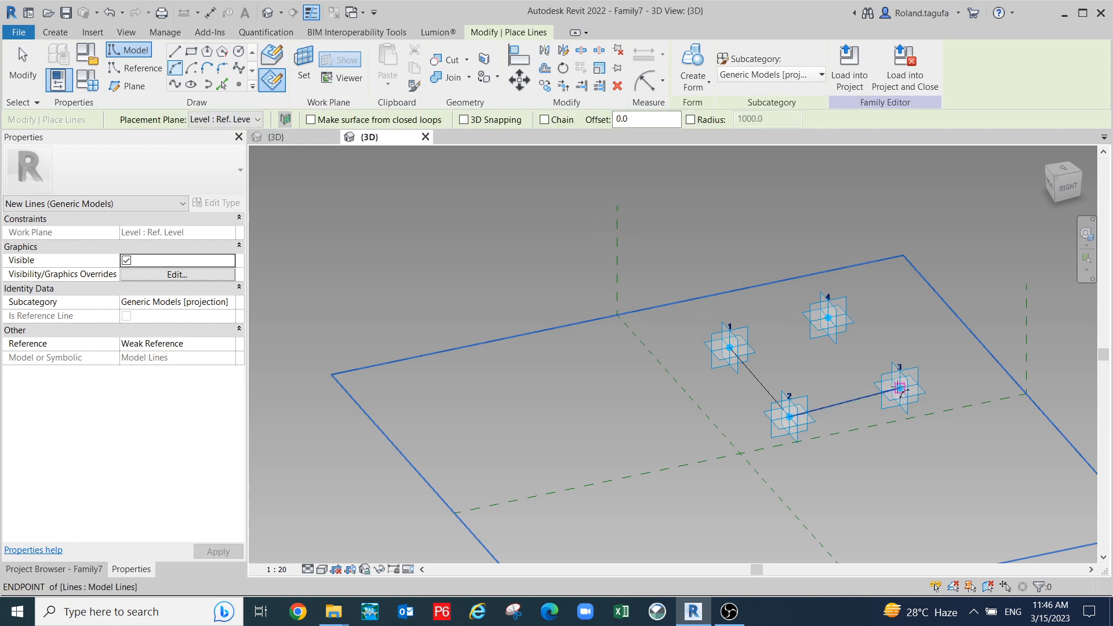
left_click(899, 388)
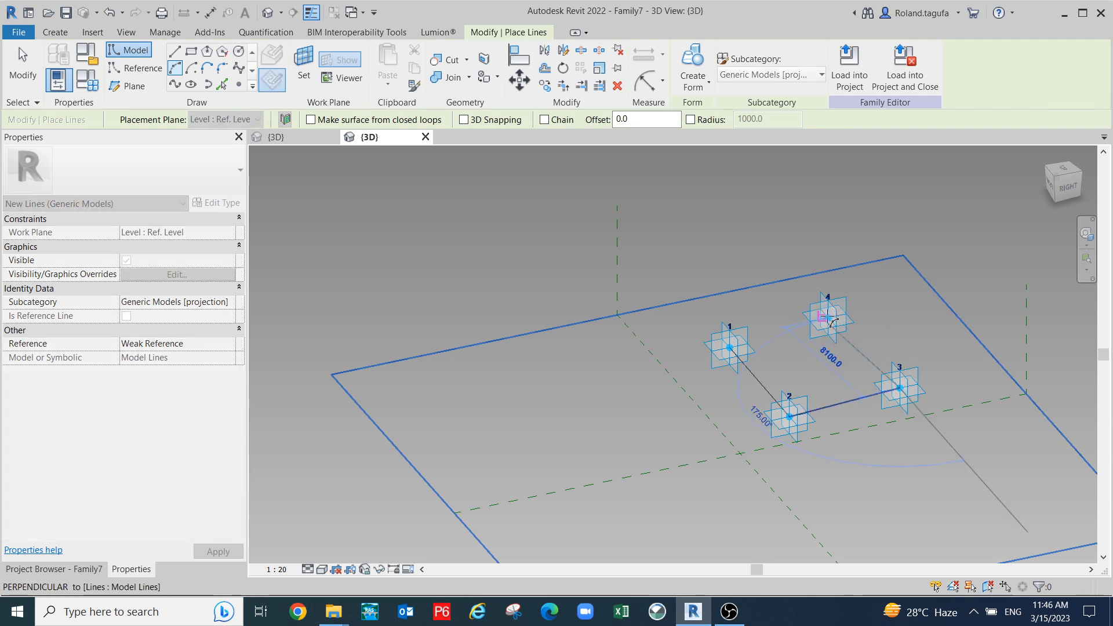
scroll(829, 317, "up", 3)
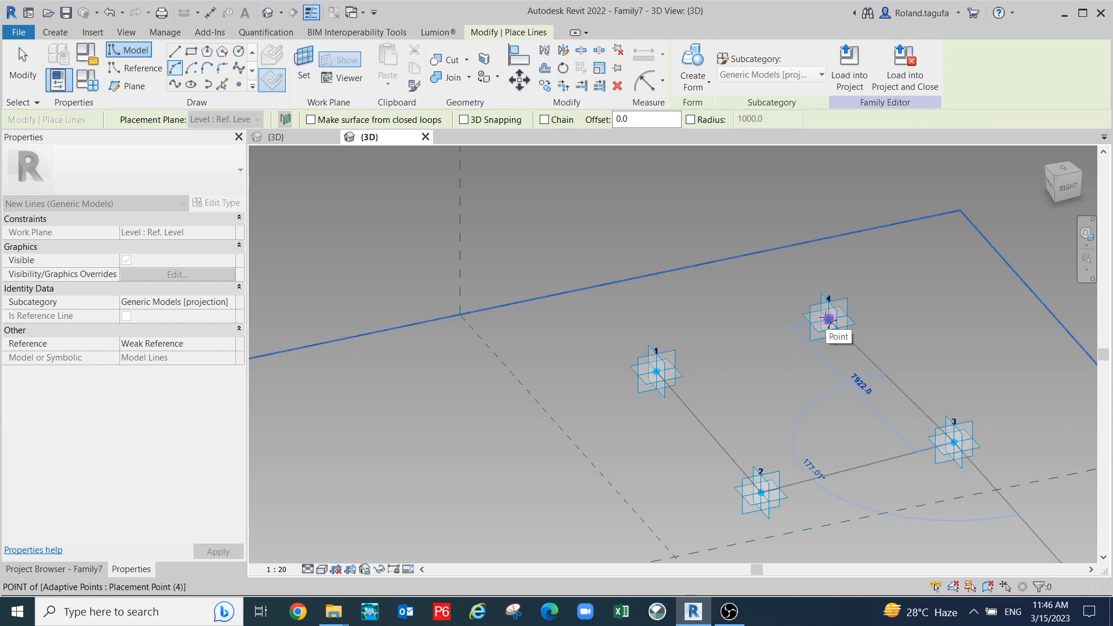
left_click(829, 318)
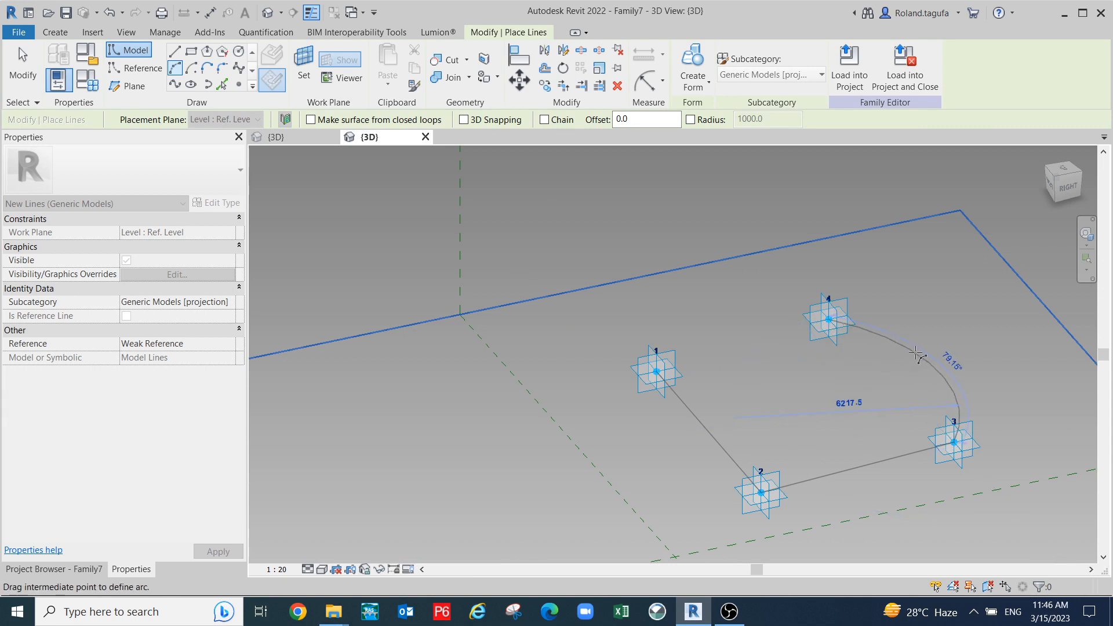
left_click(916, 354)
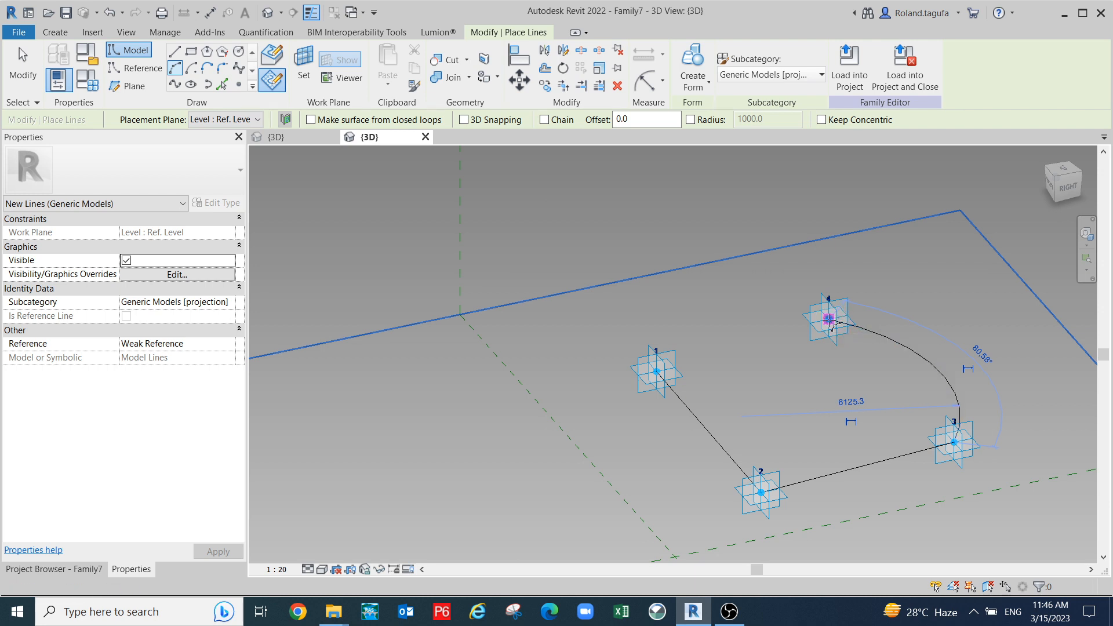
left_click(829, 319)
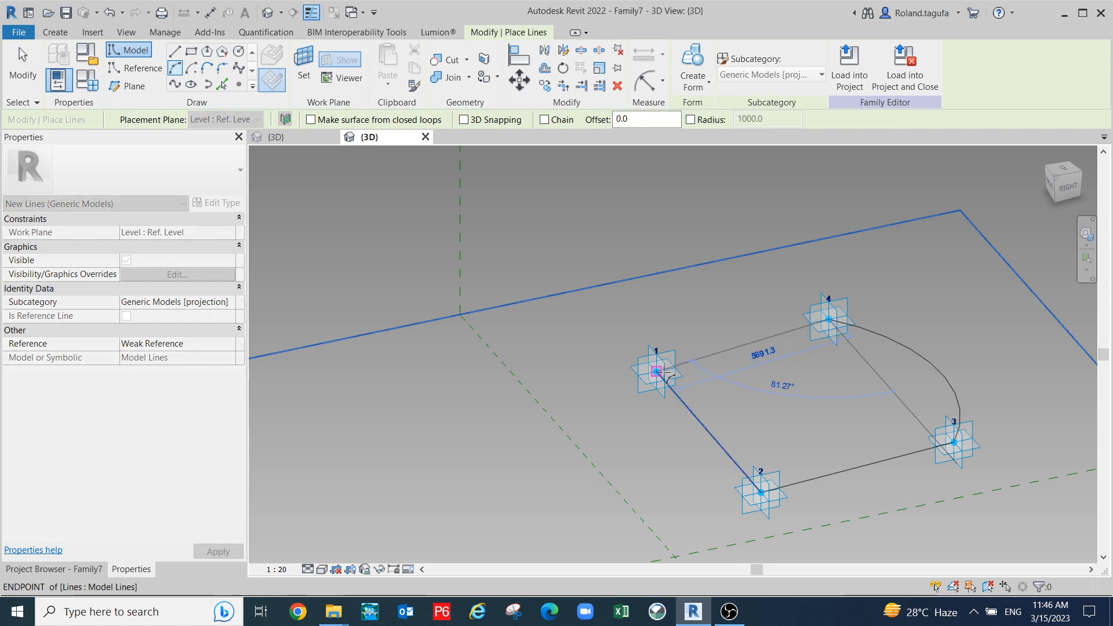
key("s")
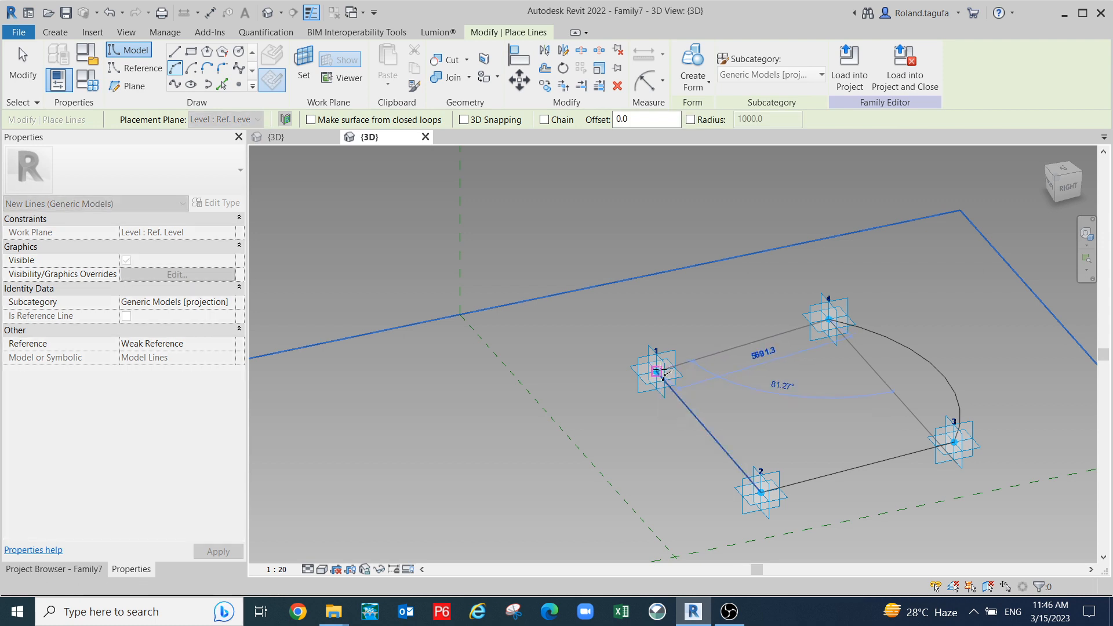
left_click(658, 372)
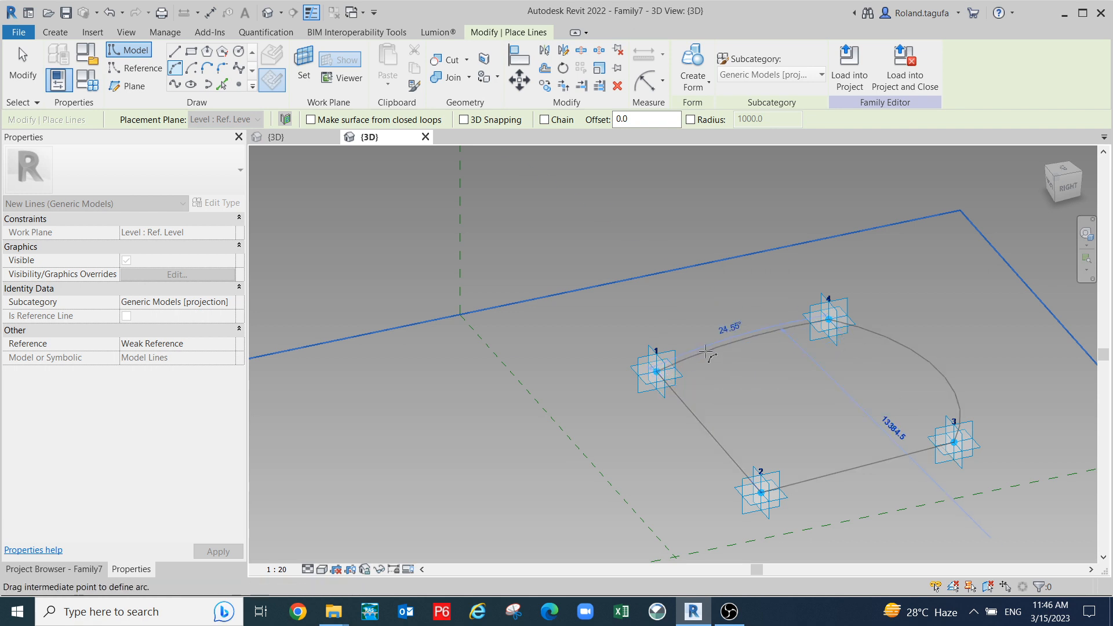
key("Escape")
key("Escape")
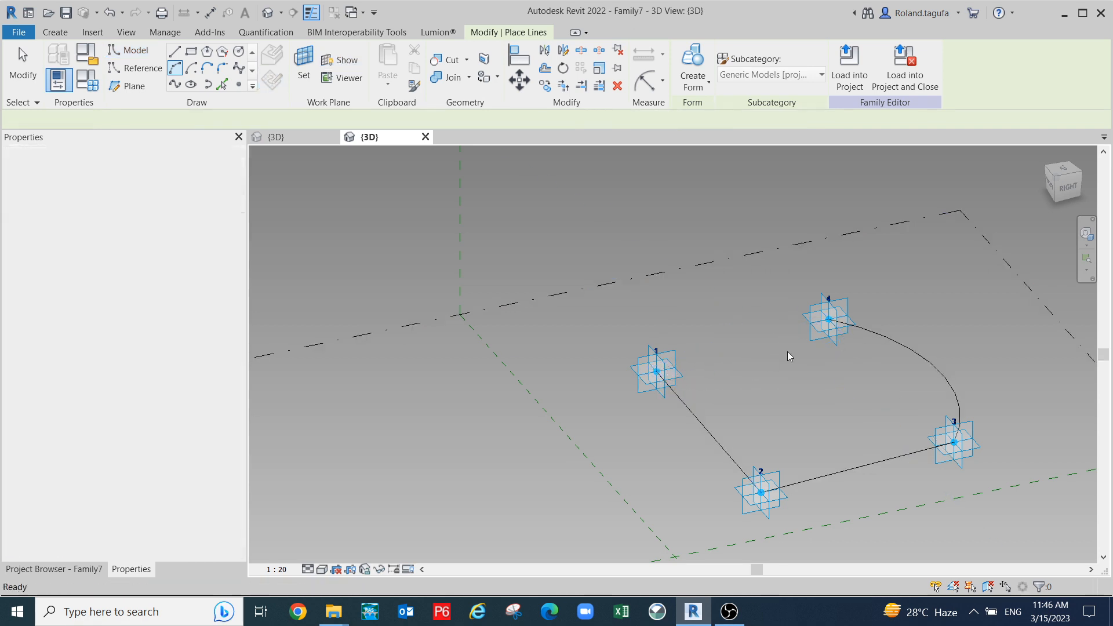
- Close the profile with a straight model line from point 4 to point 1
left_click(174, 51)
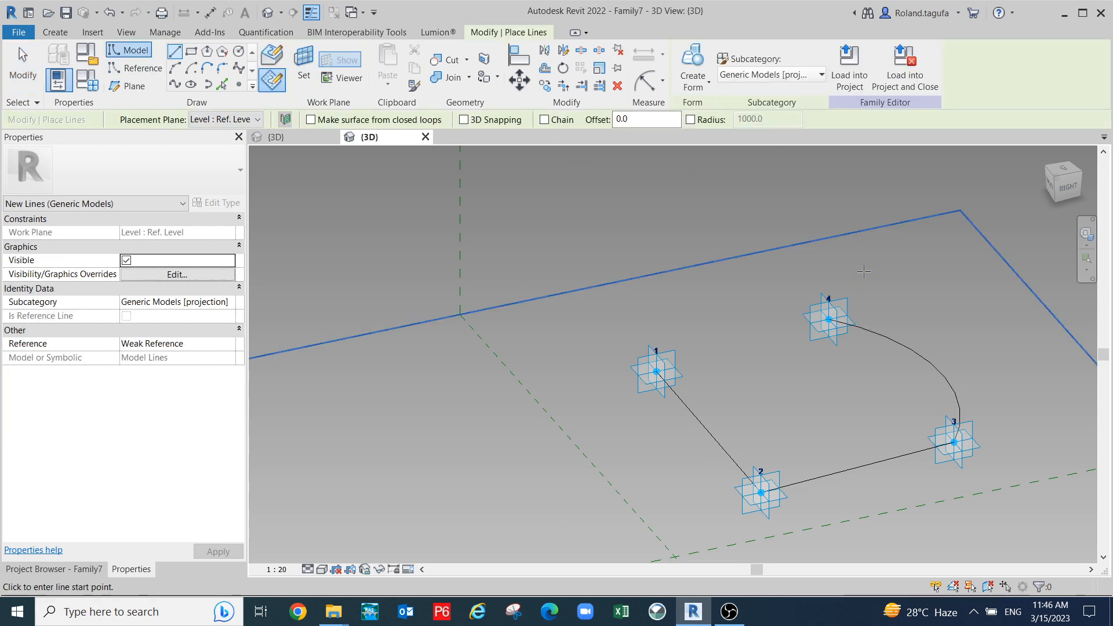
scroll(863, 272, "up", 1)
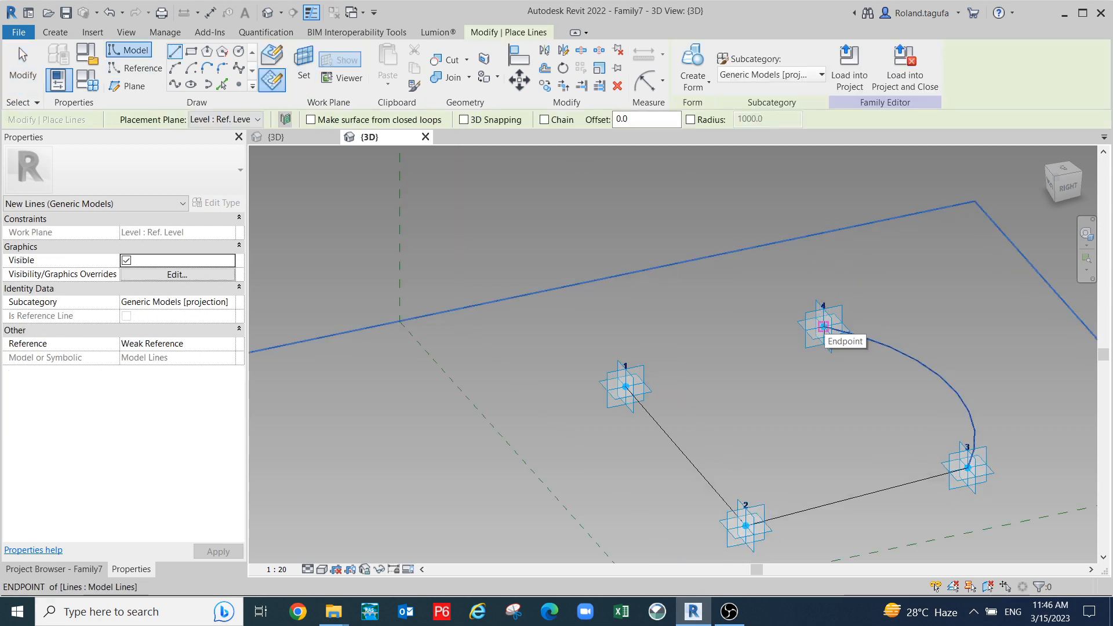
left_click(823, 327)
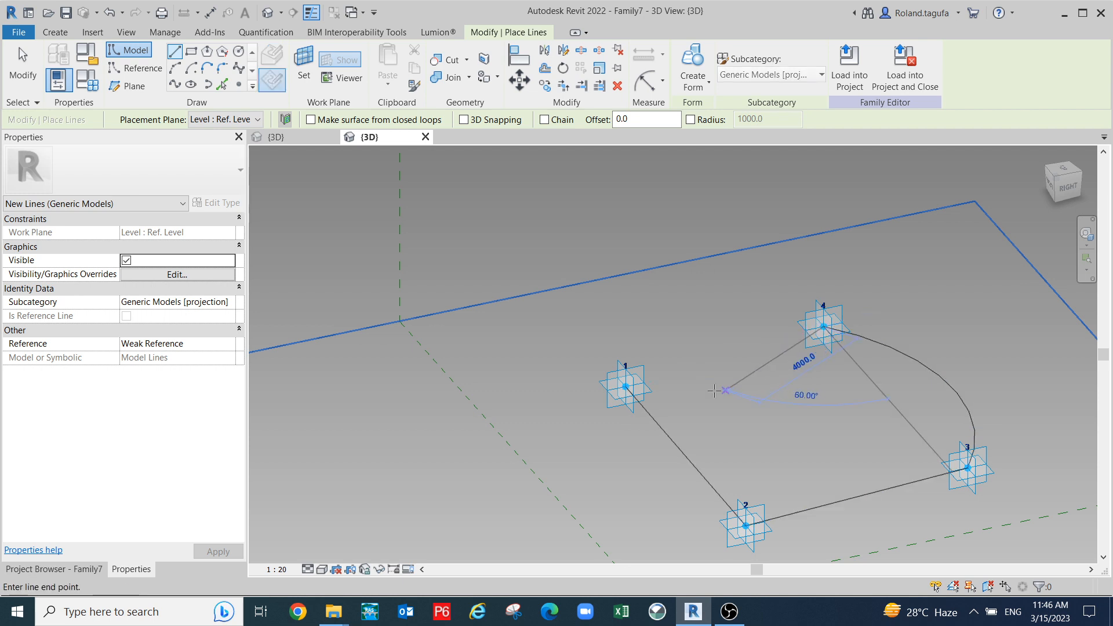
key("s")
left_click(626, 386)
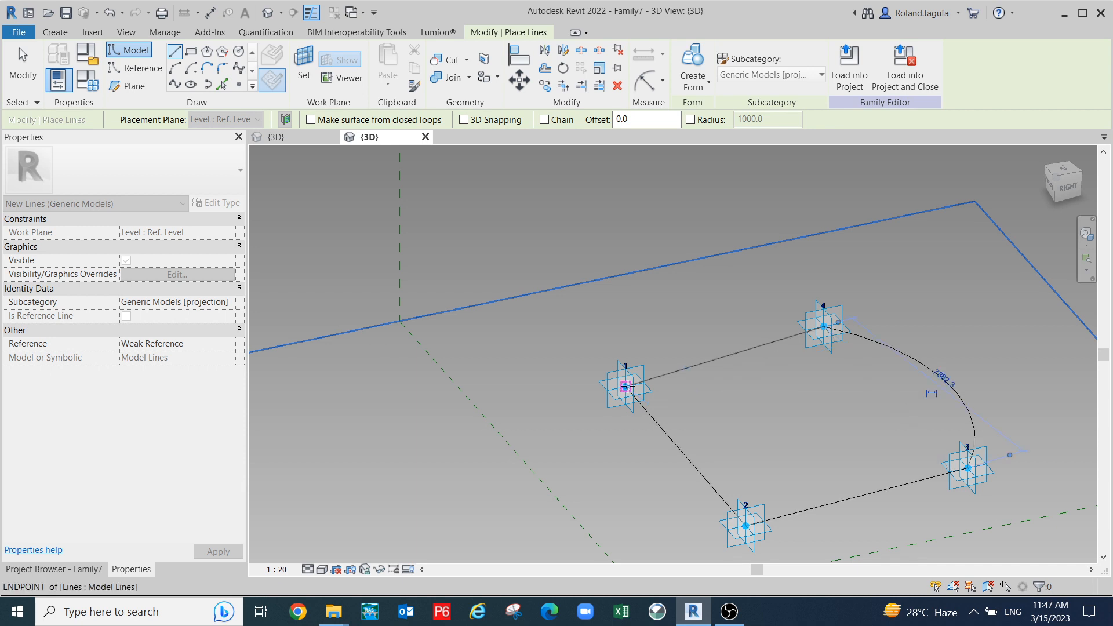
key("Escape")
key("Escape")
scroll(747, 359, "down", 4)
middle_click_drag(880, 439, 913, 493, "shift")
middle_click_drag(913, 493, 942, 477)
middle_click_drag(827, 435, 723, 536)
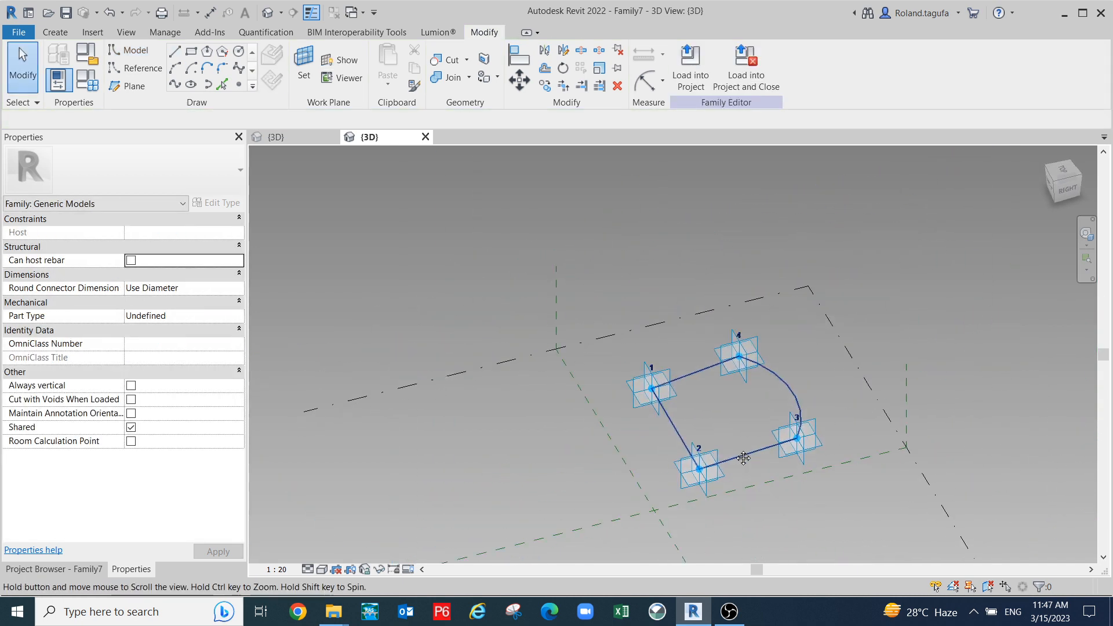
- Test-move adaptive points 1, 4 and 3, undoing each move with Ctrl+Z
left_click(660, 385)
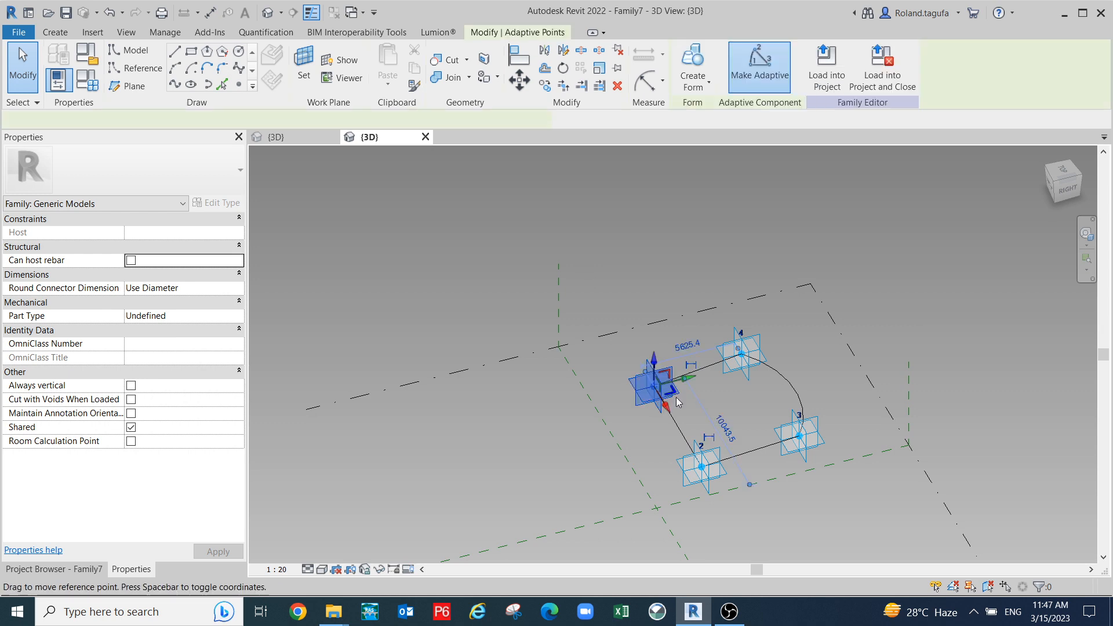
left_click_drag(666, 405, 648, 377)
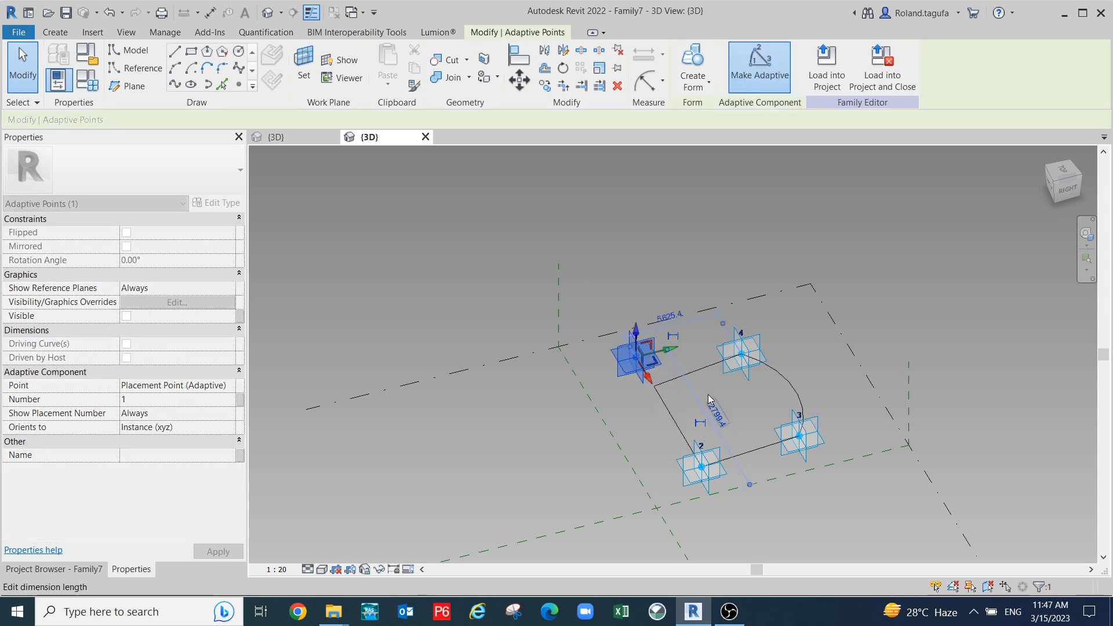
scroll(708, 395, "up", 1)
key("ctrl+z")
left_click(687, 390)
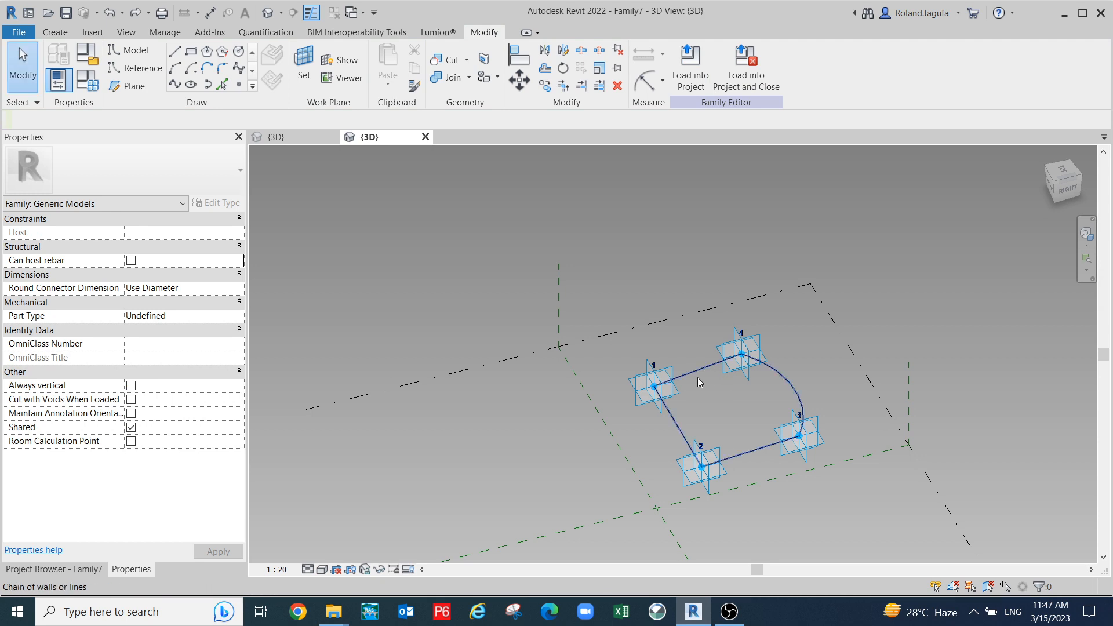
left_click_drag(703, 278, 771, 382)
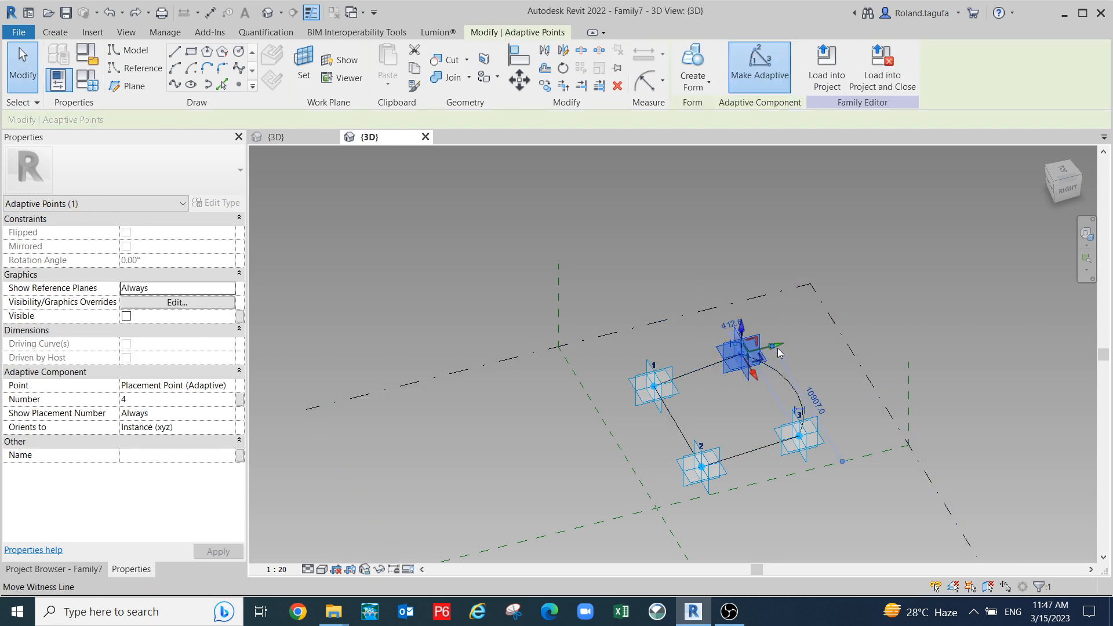
left_click_drag(817, 343, 771, 342)
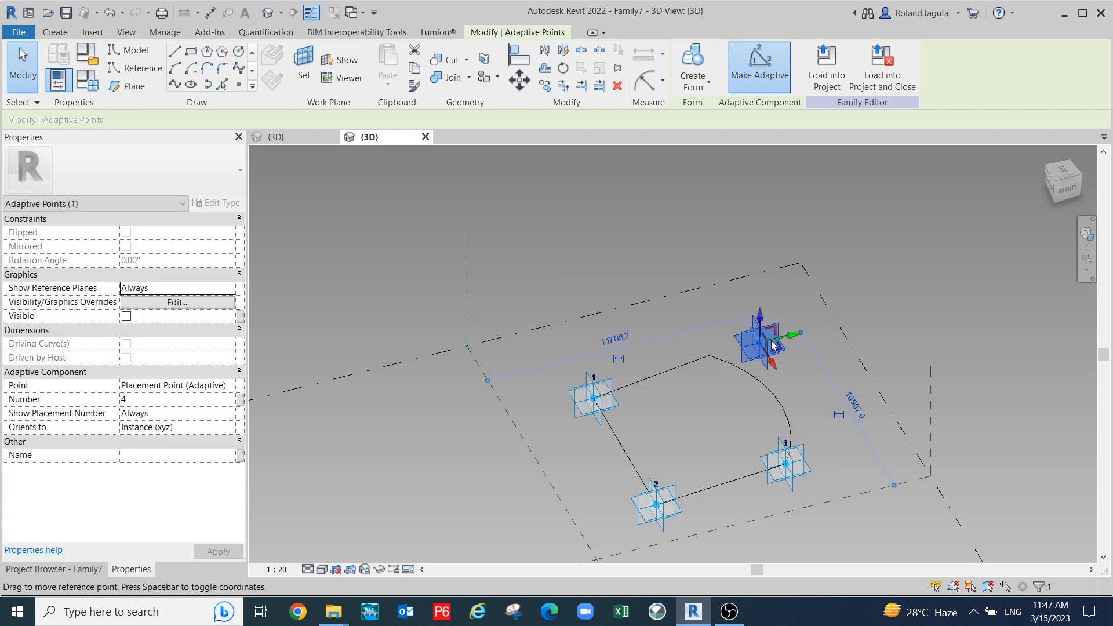
key("ctrl+z")
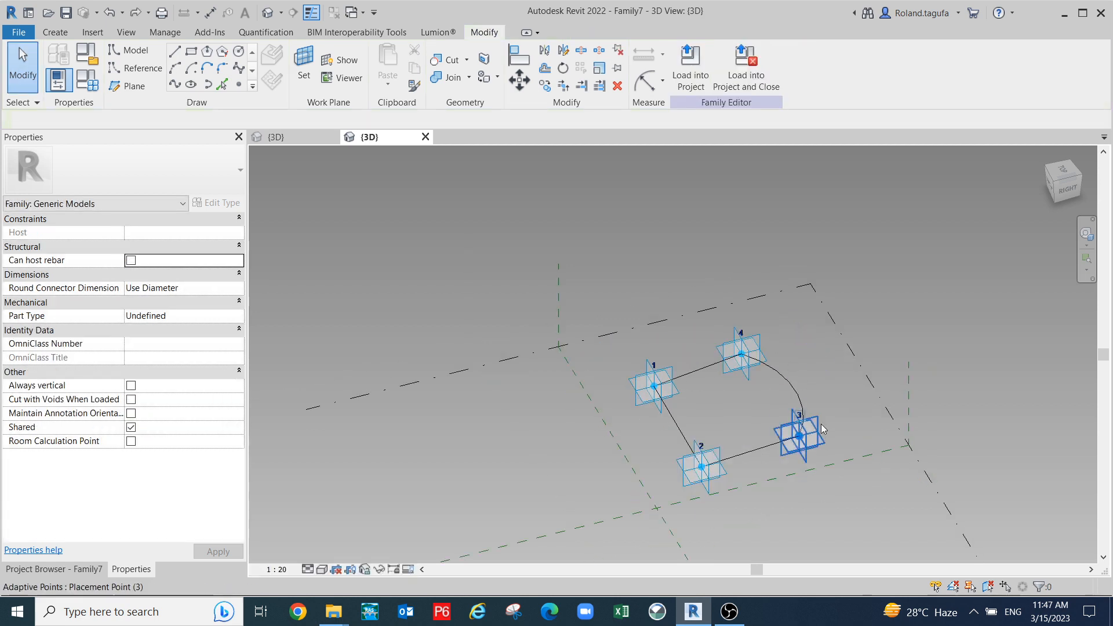
left_click(819, 439)
left_click_drag(837, 427, 862, 424)
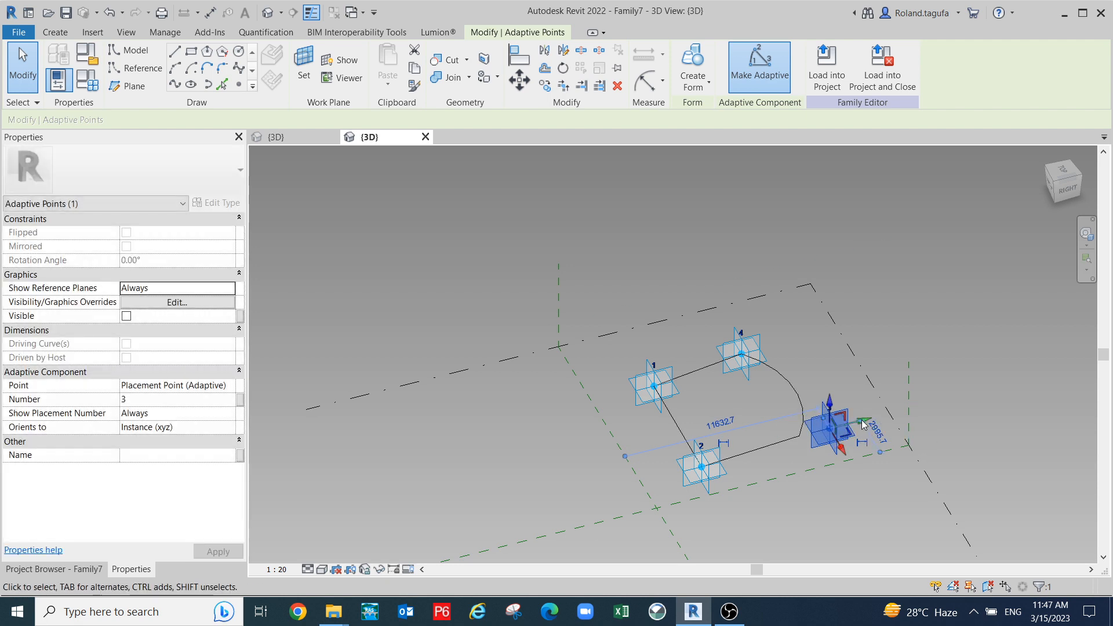
key("ctrl+z")
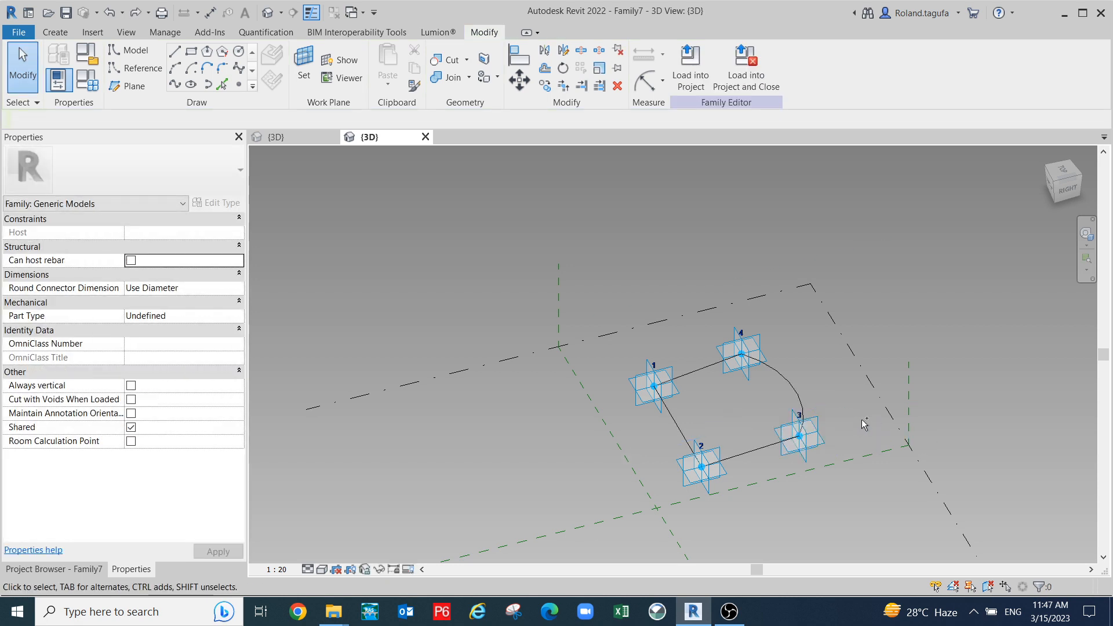
- Undo the connecting model lines and arc, leaving only the four points
key("ctrl+z")
key("ctrl+z")
key("ctrl+z")
key("ctrl+z")
middle_click_drag(861, 420, 717, 388)
middle_click_drag(728, 458, 725, 334)
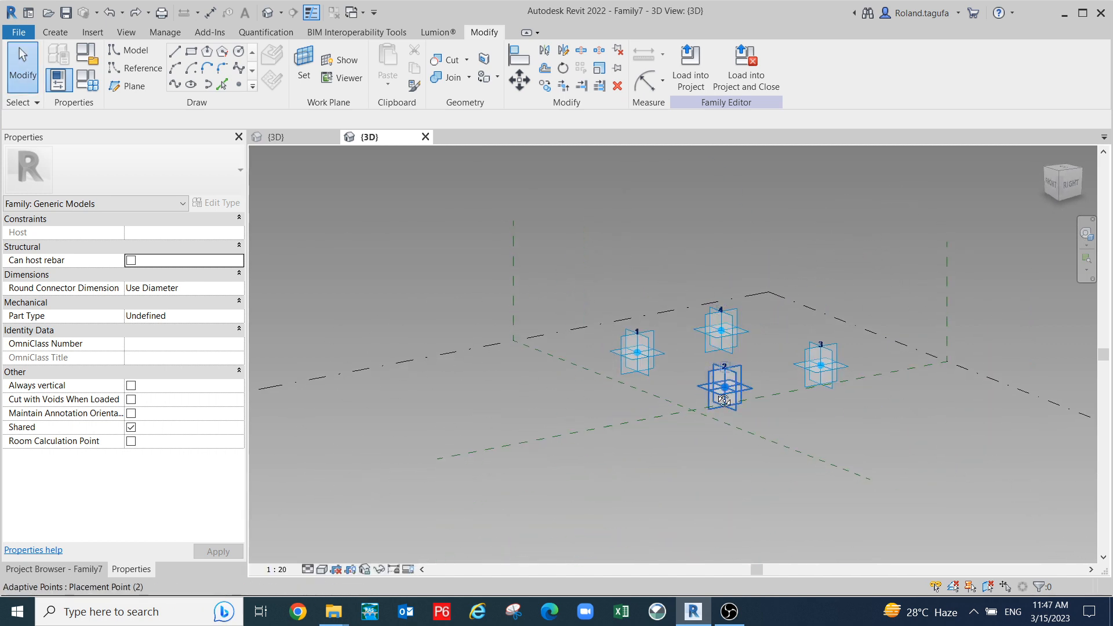
- With 3D Snapping on, draw model lines from point 1 to 2 and 2 to 3
middle_click_drag(724, 400, 707, 433, "shift")
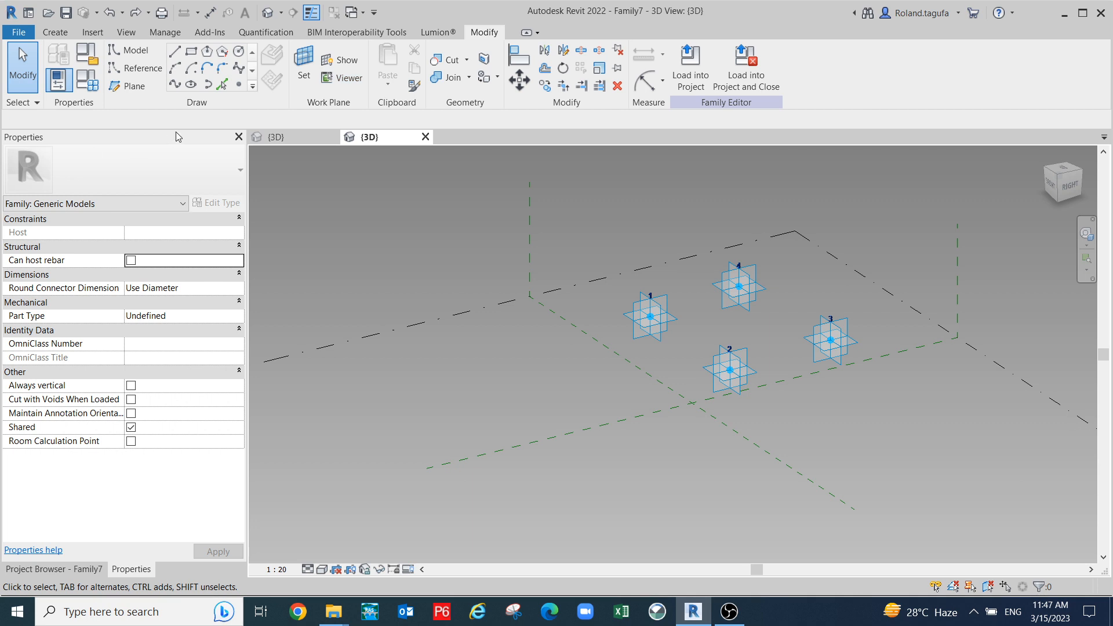
left_click(139, 51)
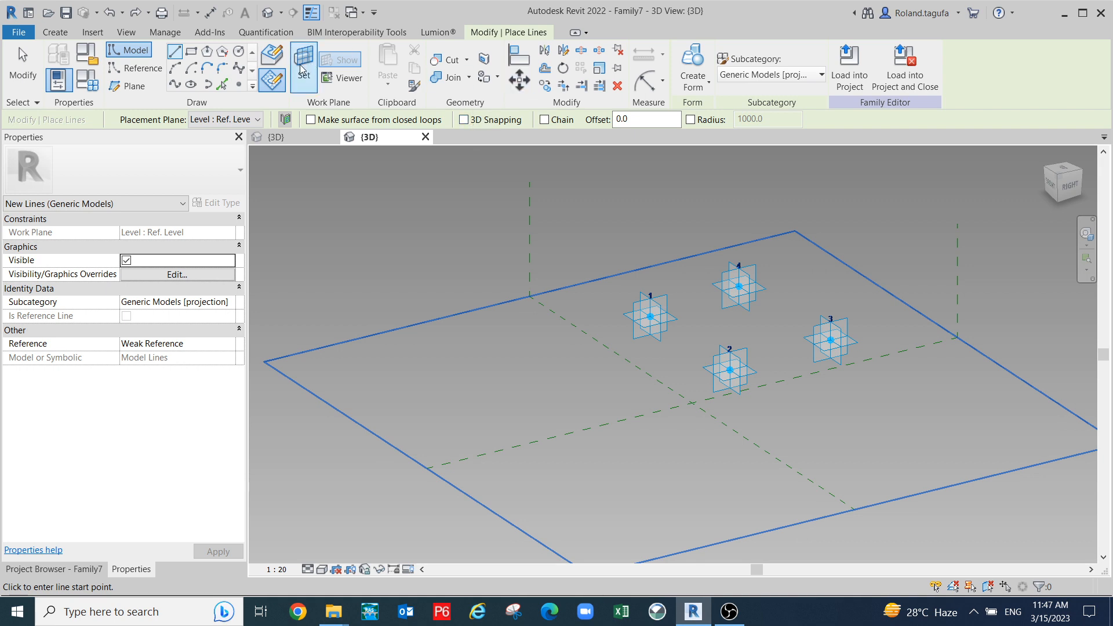
left_click(465, 120)
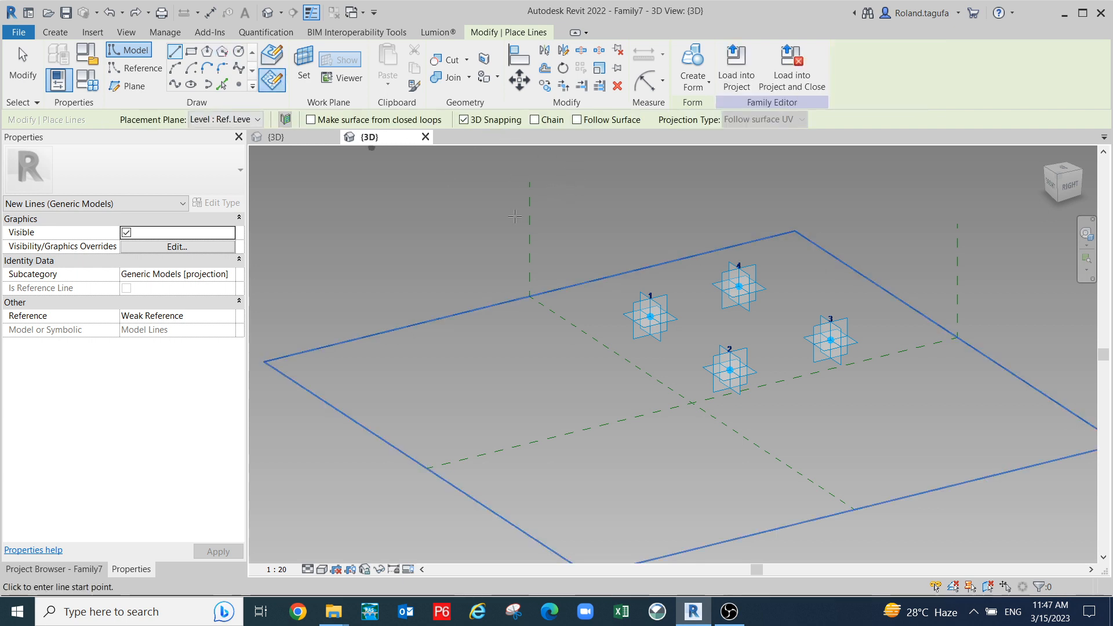
scroll(647, 313, "up", 3)
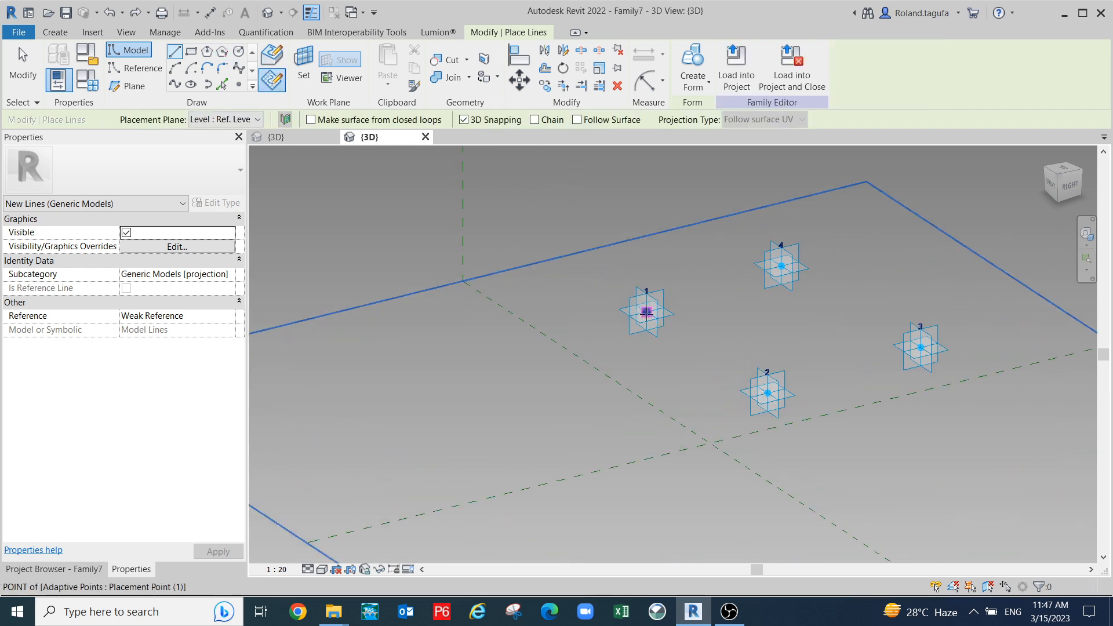
left_click(646, 312)
left_click(768, 393)
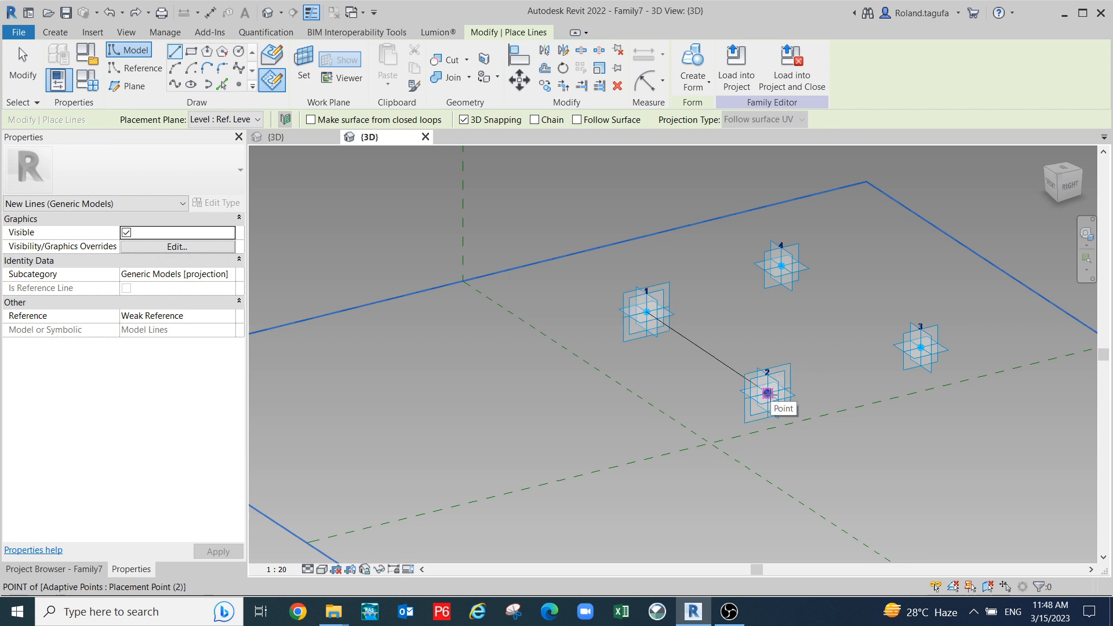
left_click(768, 393)
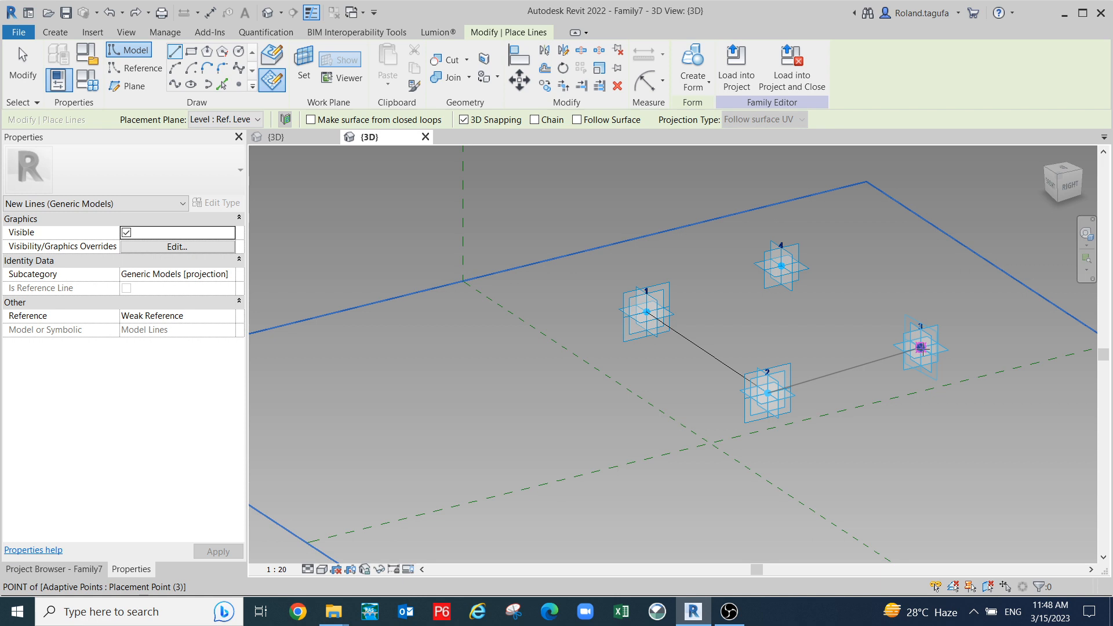
left_click(920, 348)
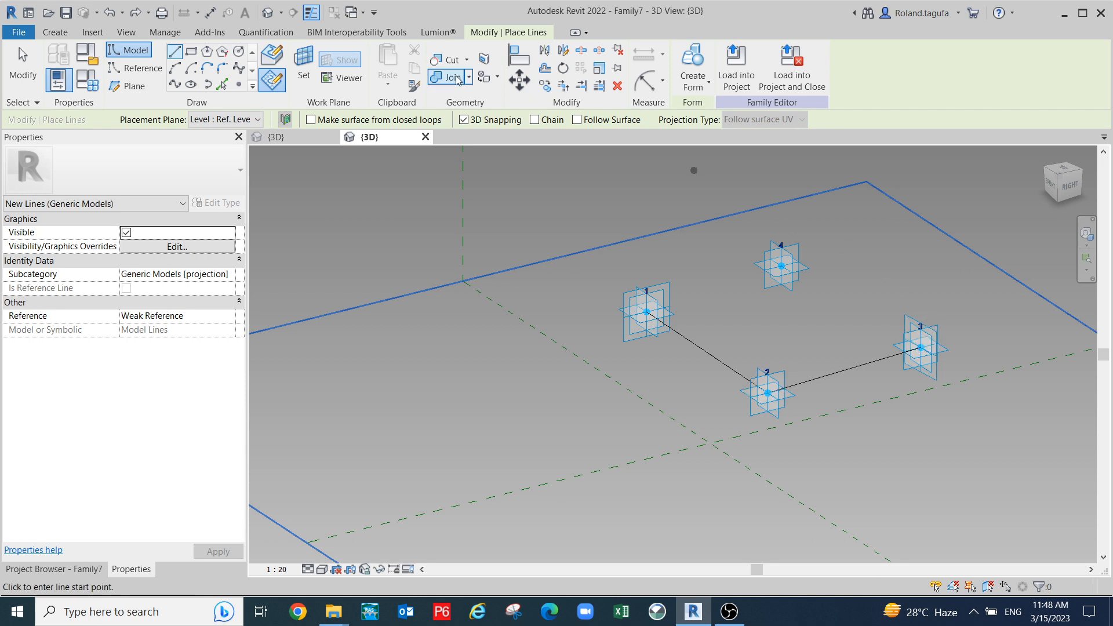
- Draw a start-end-radius arc bulging outward from point 3 to point 4
left_click(175, 68)
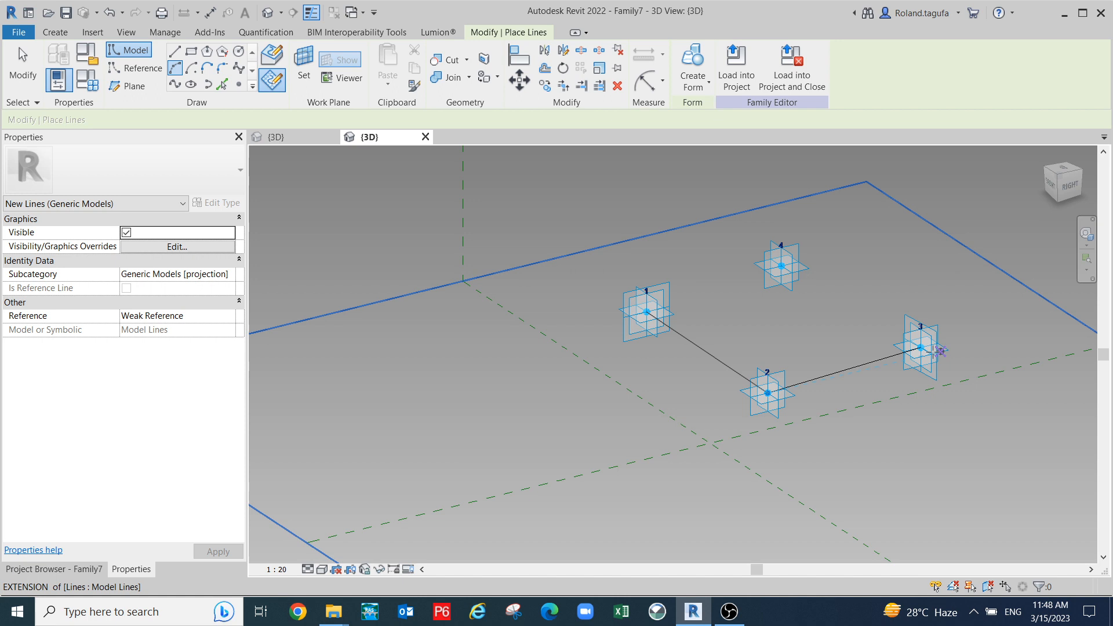
key("s")
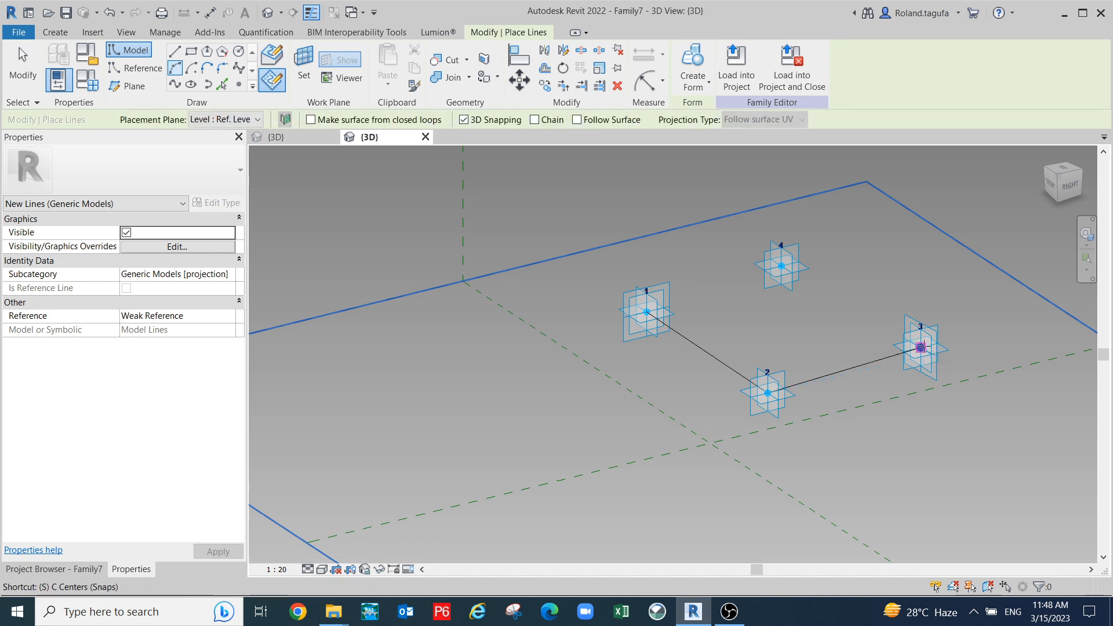
left_click(920, 347)
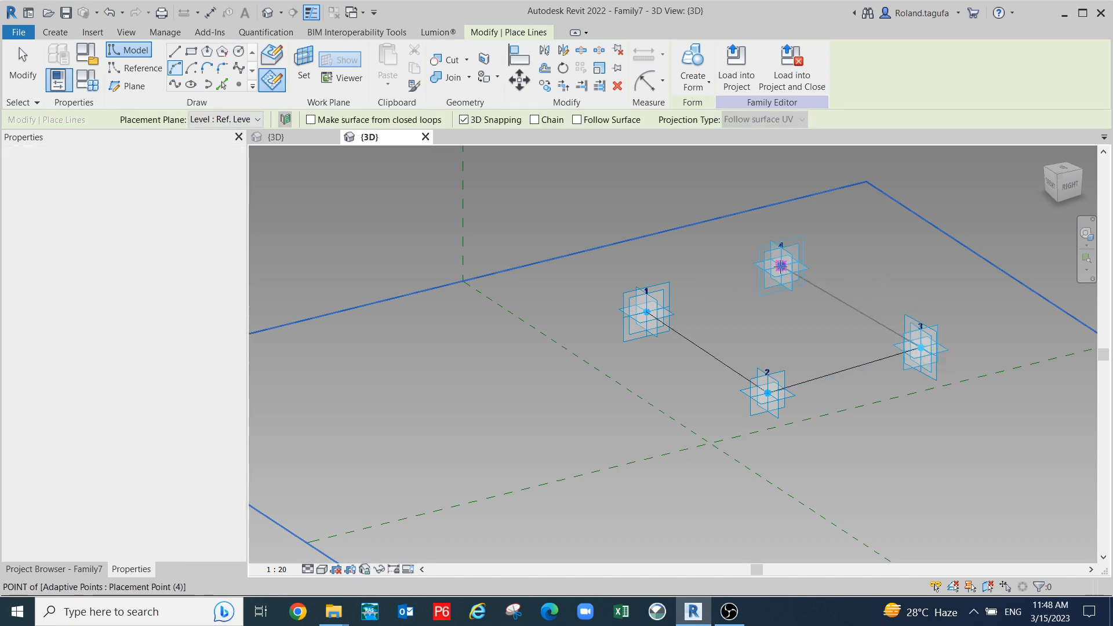
left_click(781, 267)
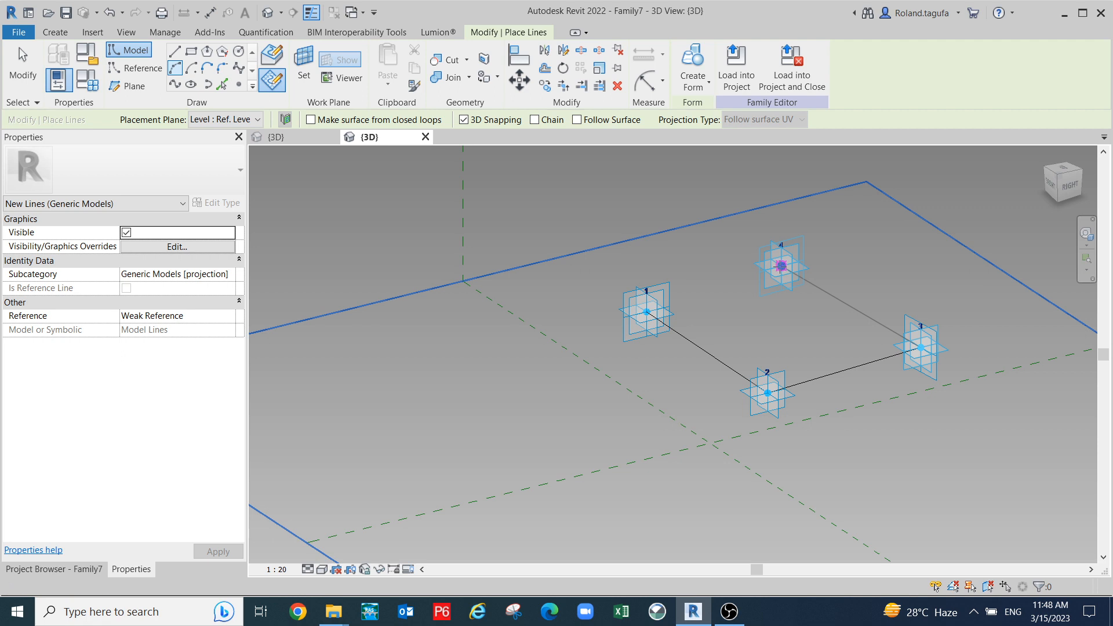
scroll(860, 289, "up", 2)
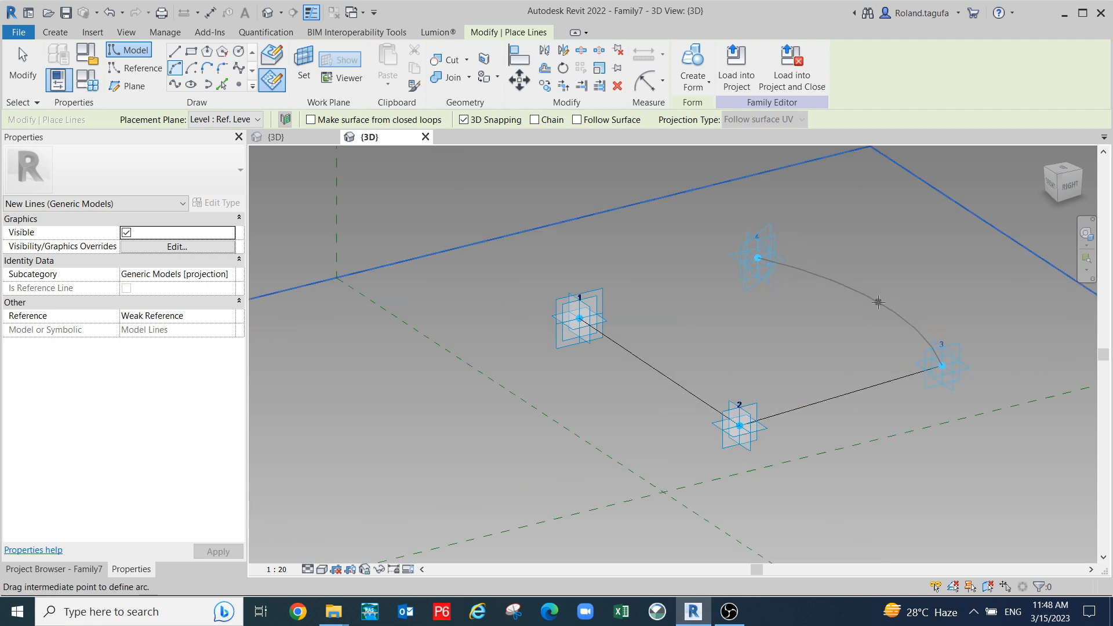
left_click(878, 302)
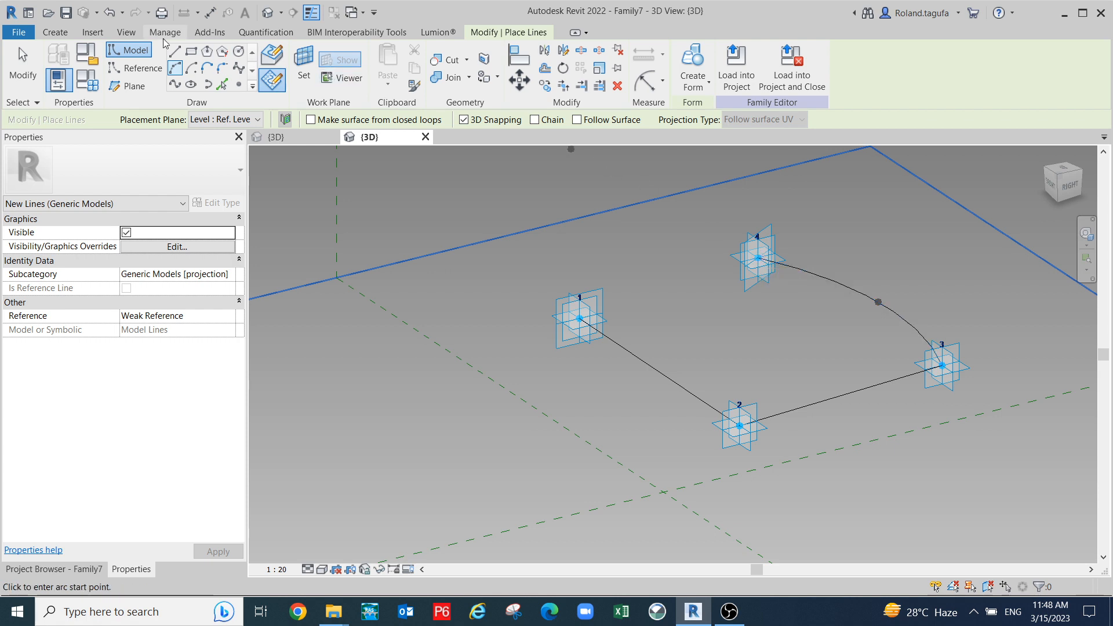
- Close the loop with a straight model line from point 4 to point 1
left_click(174, 51)
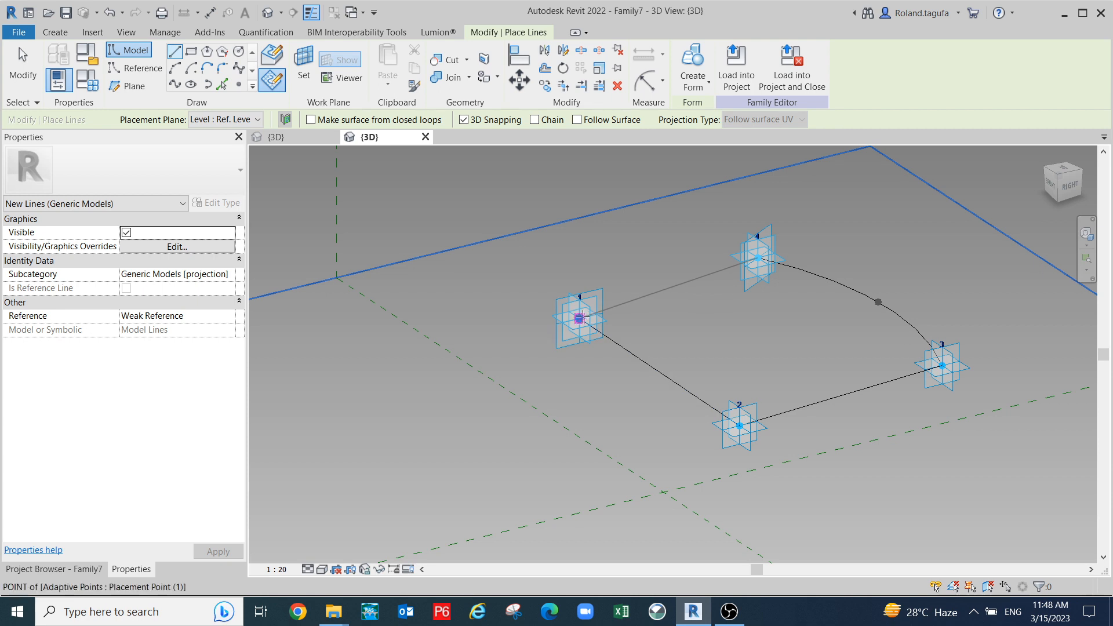
left_click(581, 318)
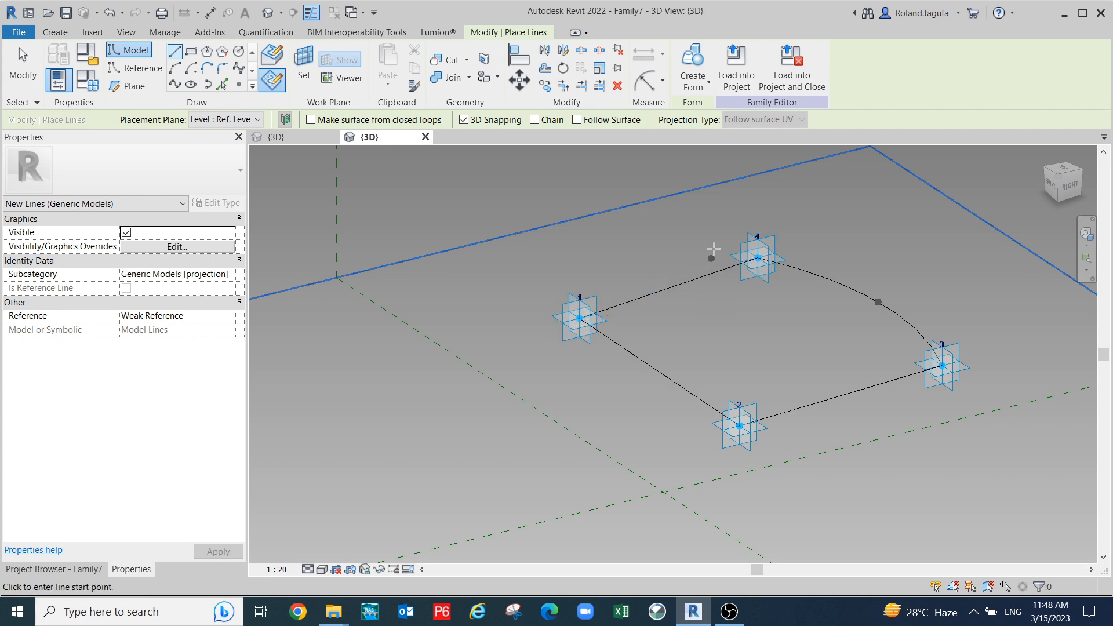
scroll(713, 242, "down", 2)
key("Escape")
key("Escape")
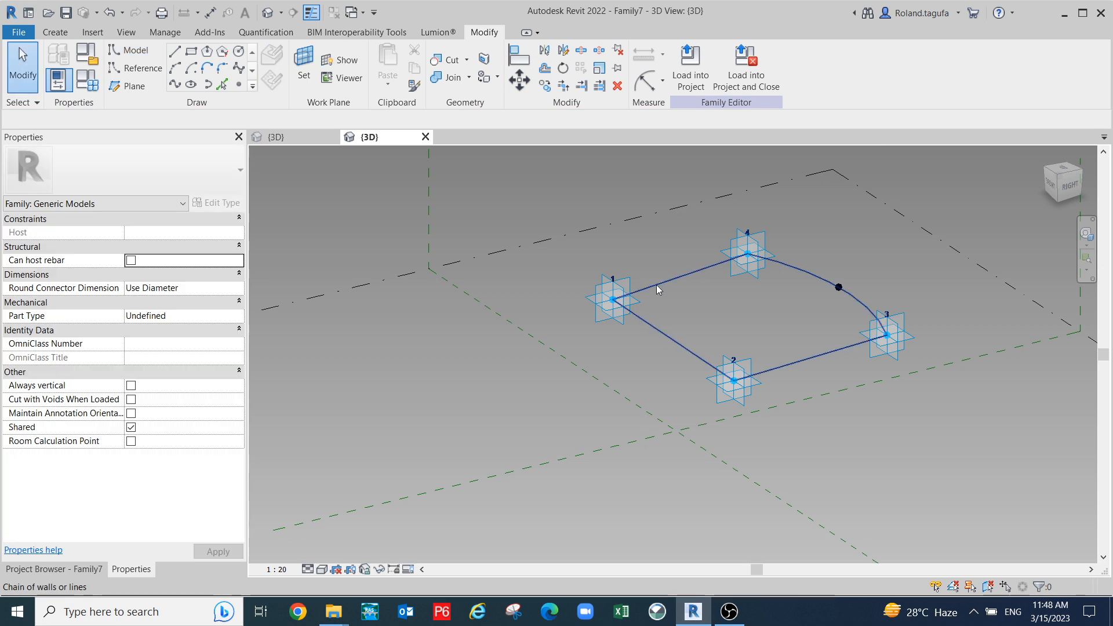
left_click(612, 300)
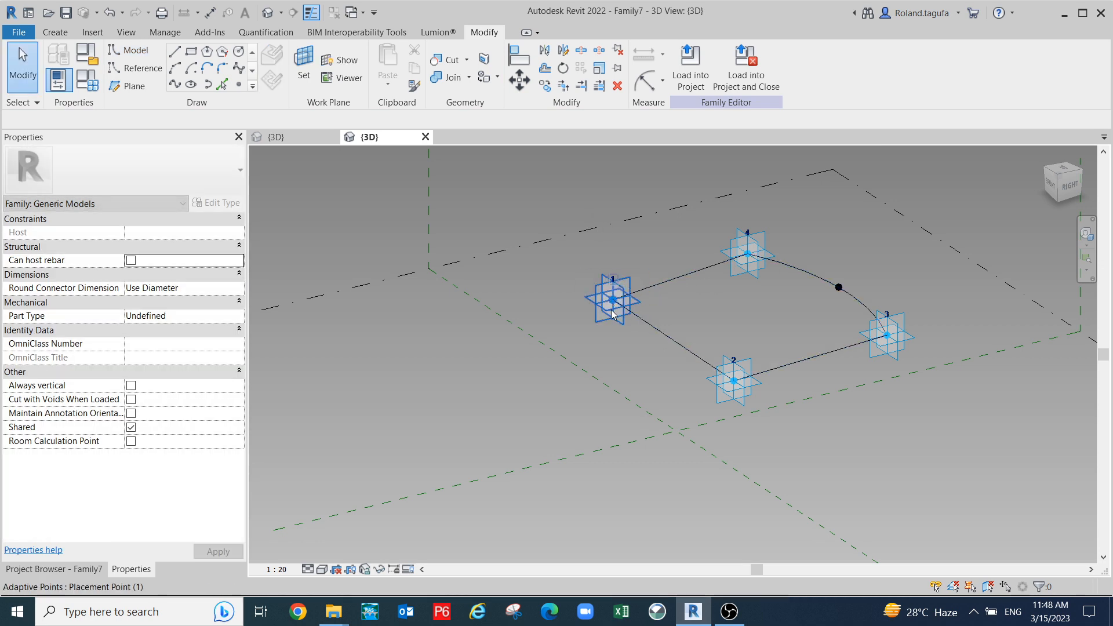
left_click_drag(612, 300, 570, 271)
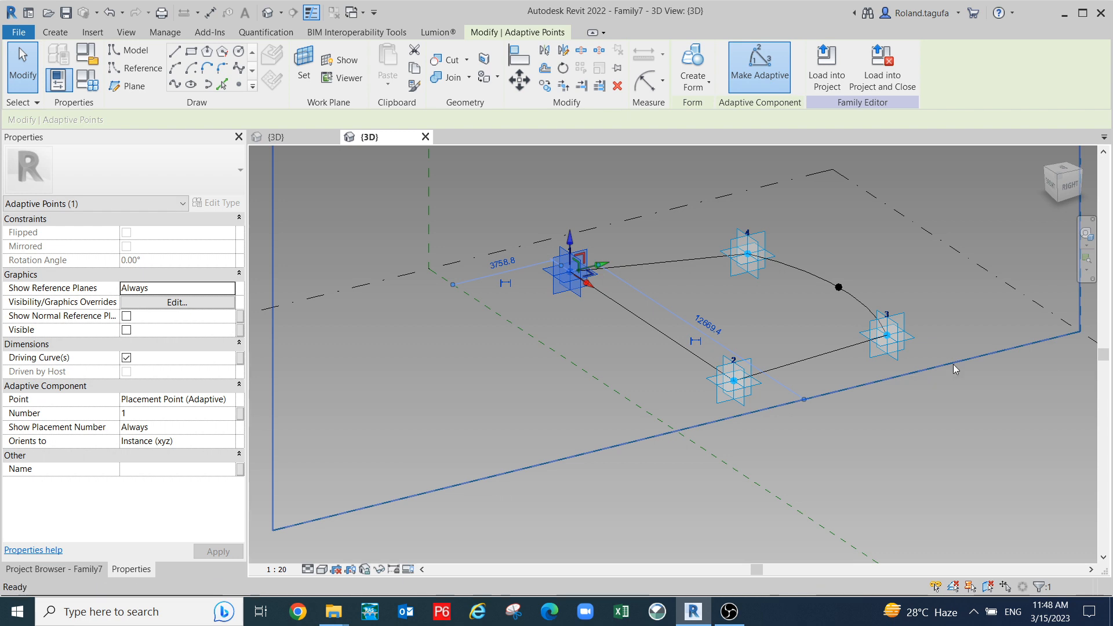
key("ctrl+z")
left_click(748, 393)
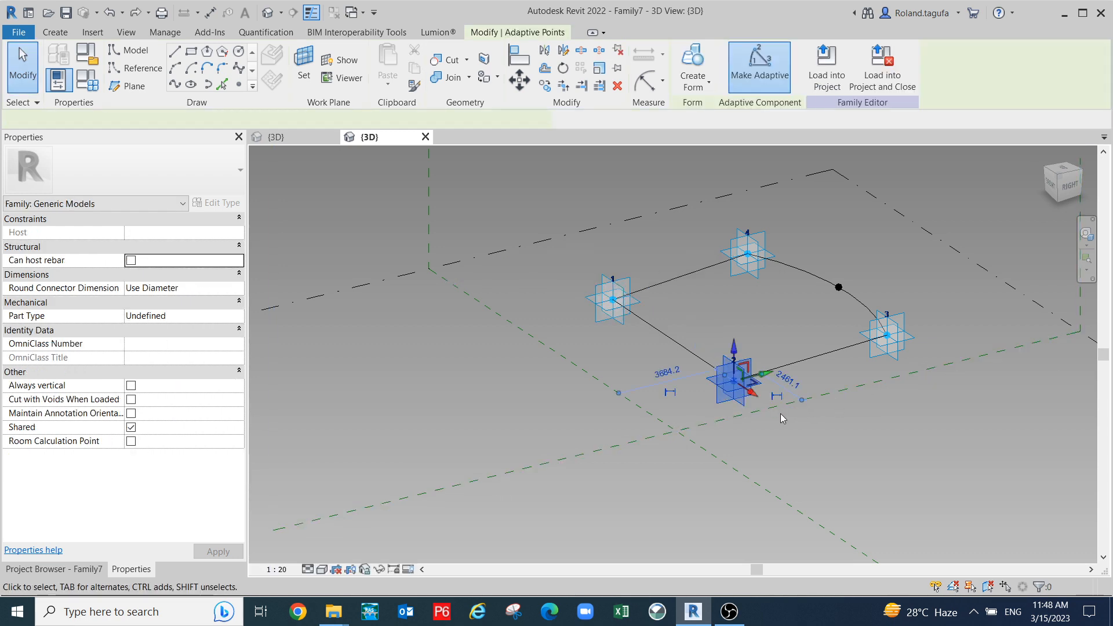
left_click_drag(753, 394, 778, 410)
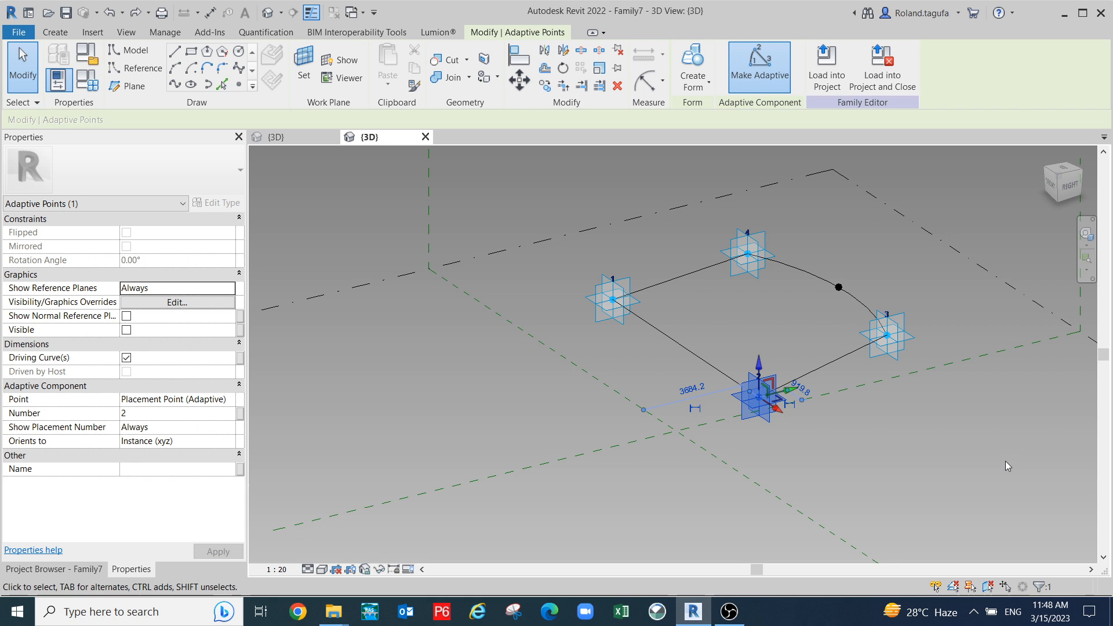
key("ctrl+z")
left_click(897, 348)
left_click_drag(902, 355, 1059, 451)
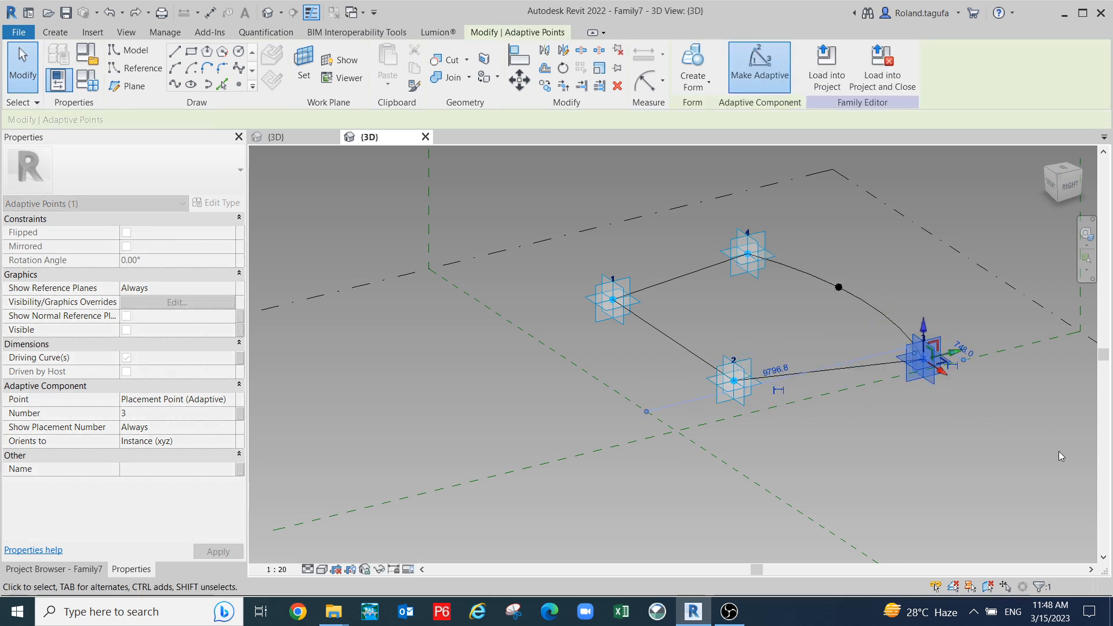
key("ctrl+z")
middle_click_drag(835, 351, 854, 411)
left_click(784, 321)
left_click_drag(784, 321, 728, 285)
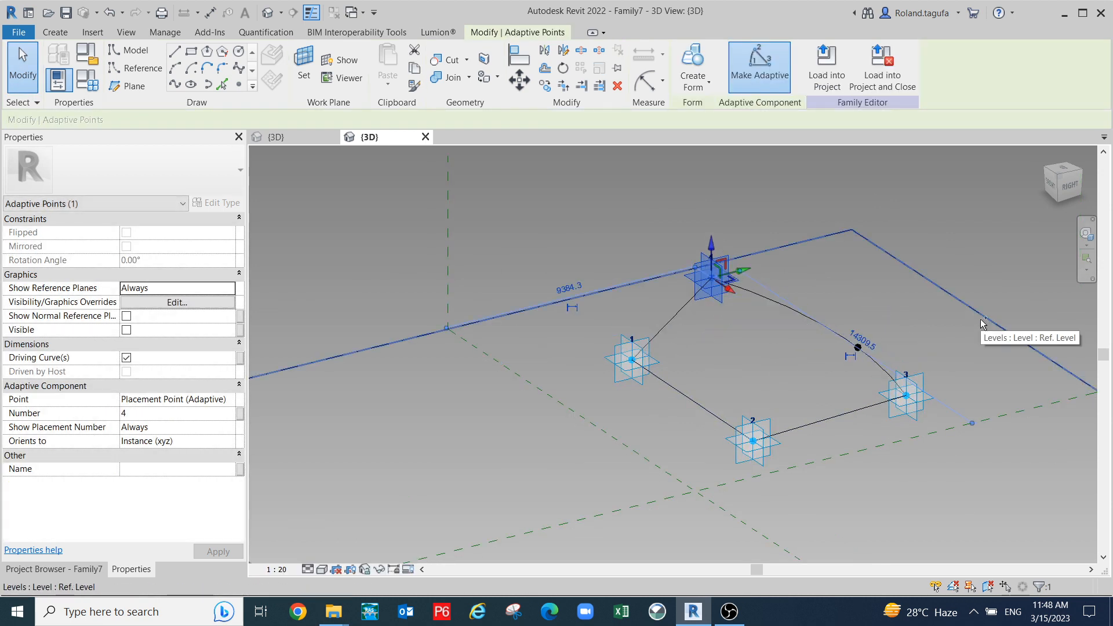
key("ctrl+z")
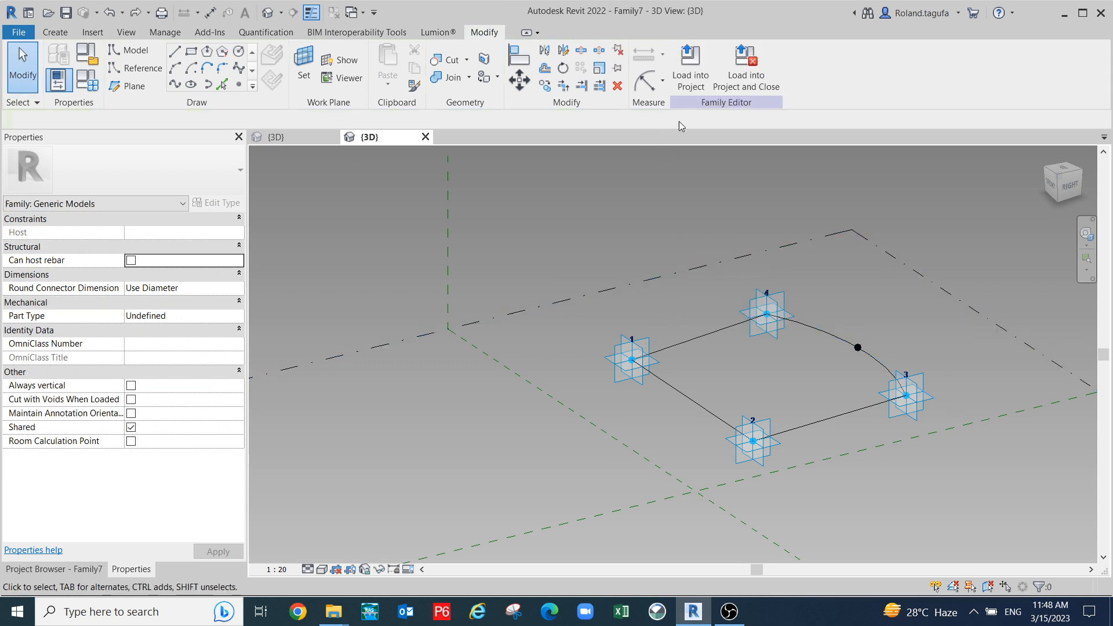
scroll(637, 352, "up", 1)
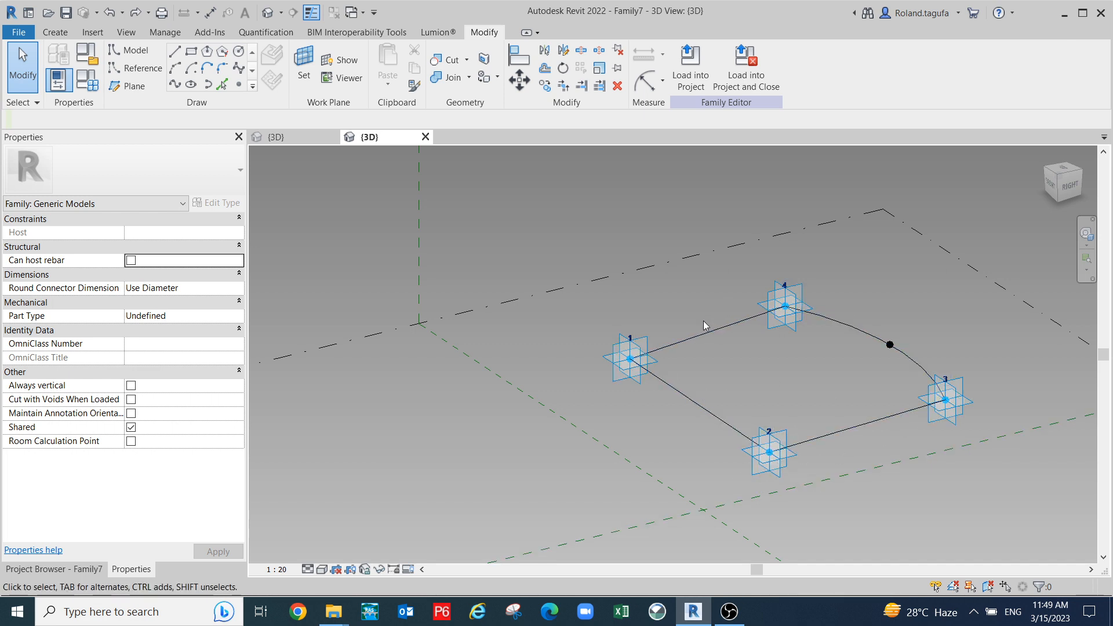
- Load Family7 into the Family6 mass family
left_click(690, 67)
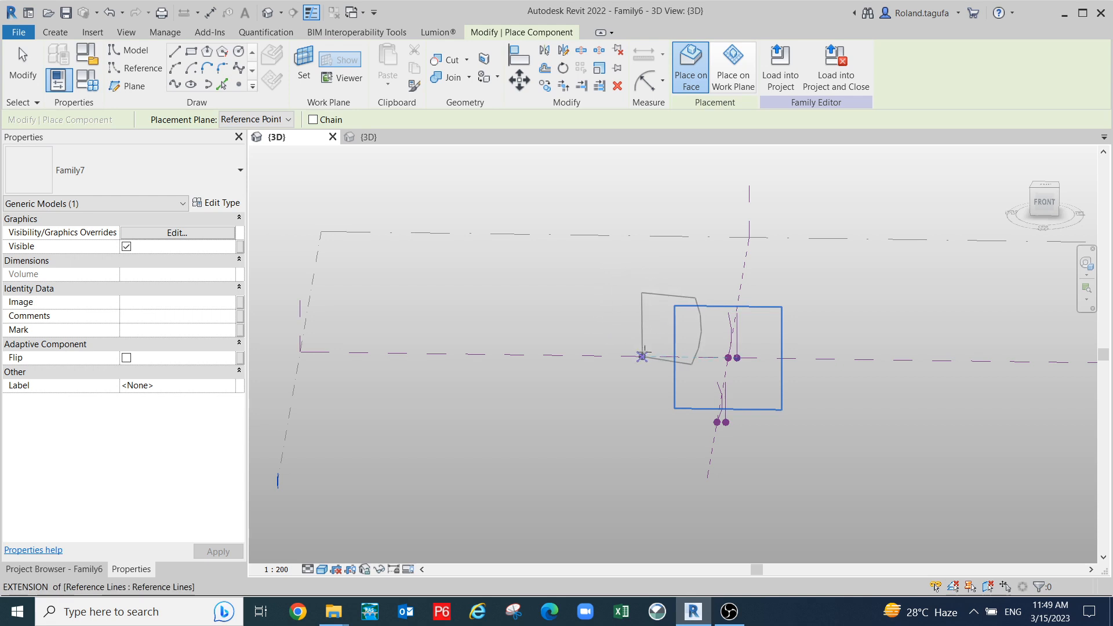
scroll(641, 353, "up", 1)
middle_click_drag(707, 340, 625, 285, "shift")
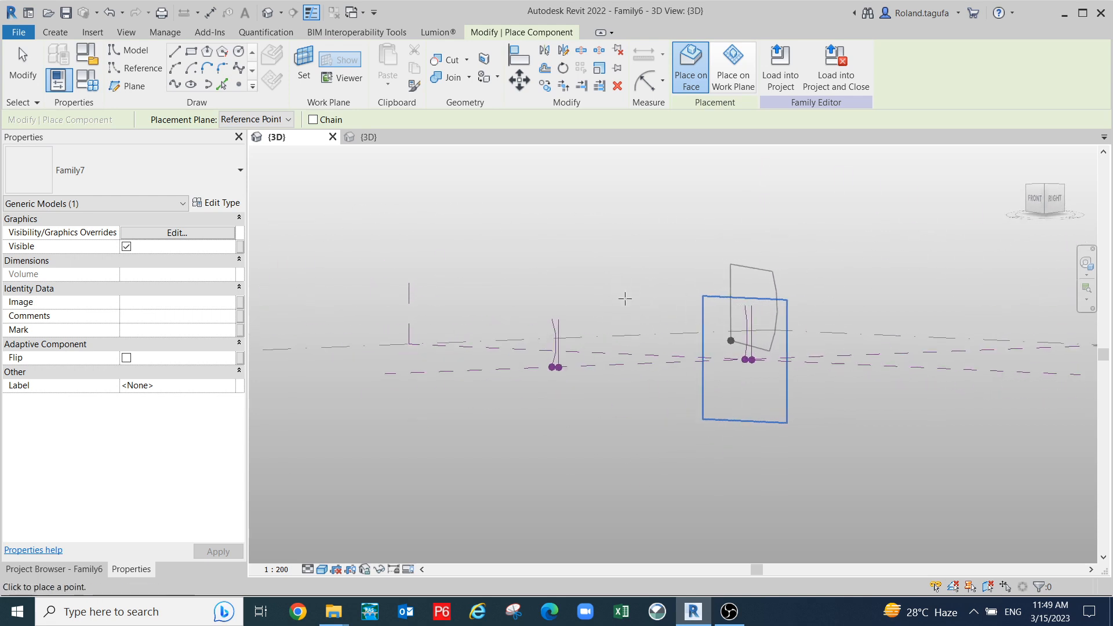
scroll(615, 313, "up", 1)
left_click(607, 348)
scroll(581, 353, "up", 4)
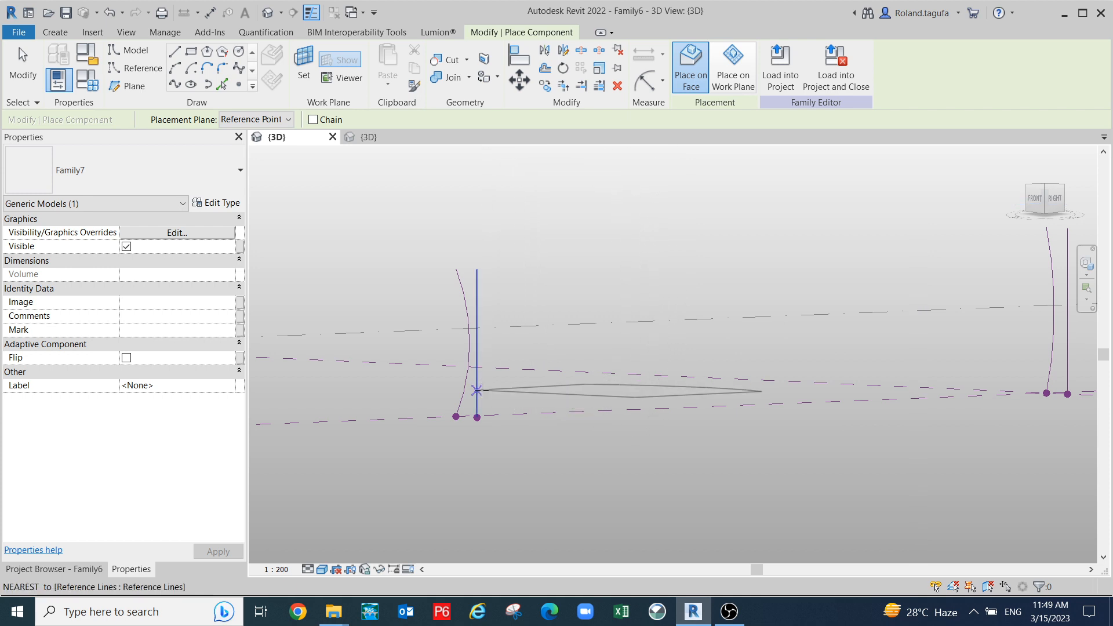
scroll(475, 381, "down", 1)
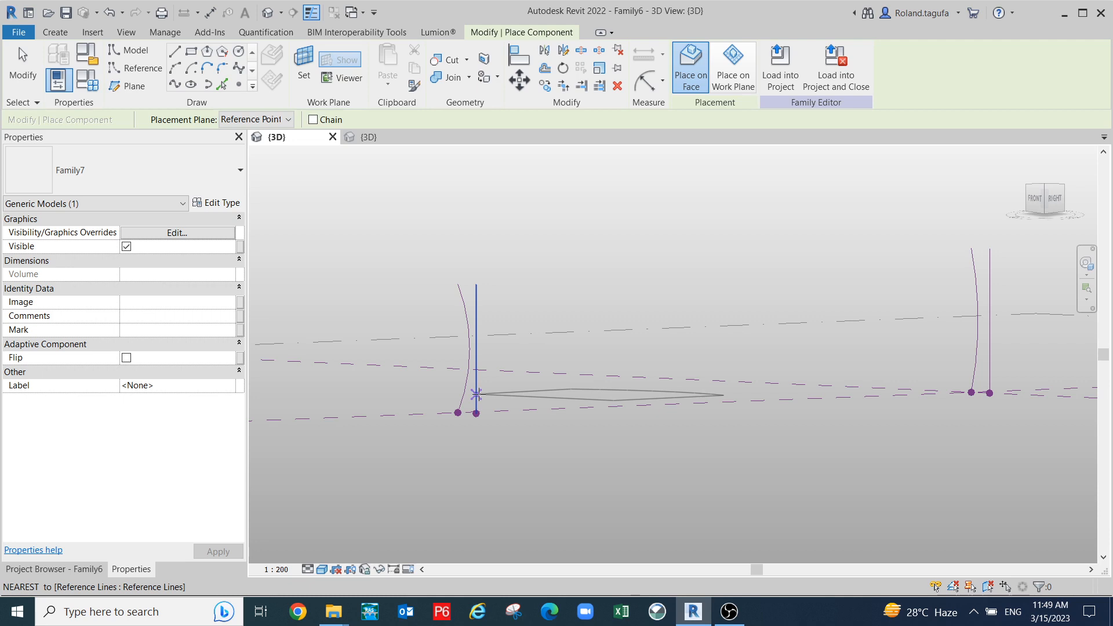
- Place one profile instance with its points on the left and right reference curves
left_click(476, 394)
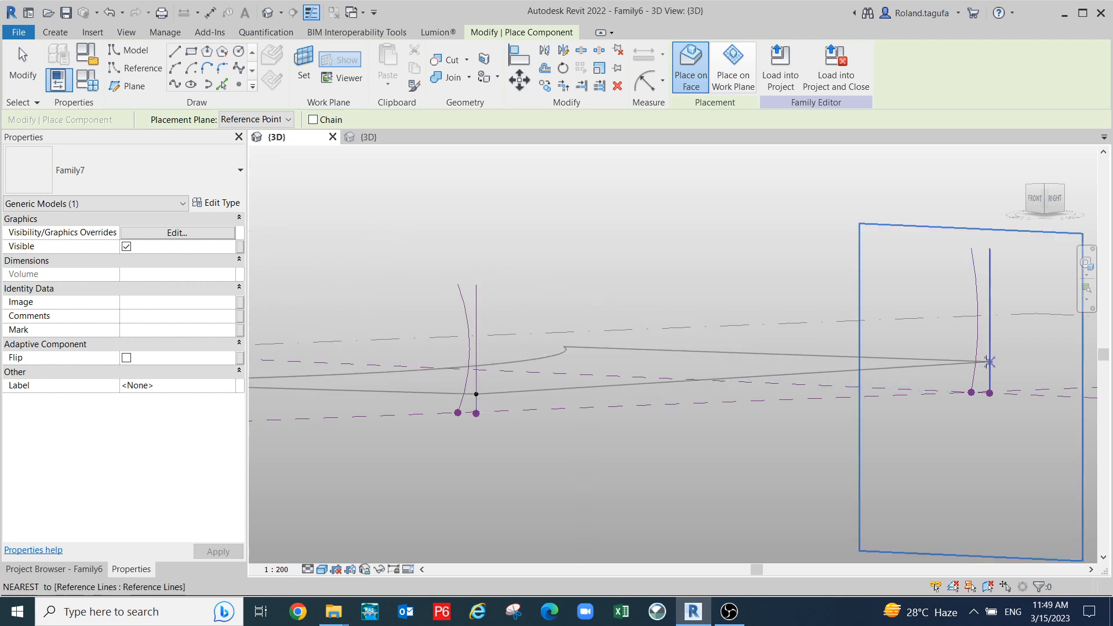
left_click(990, 370)
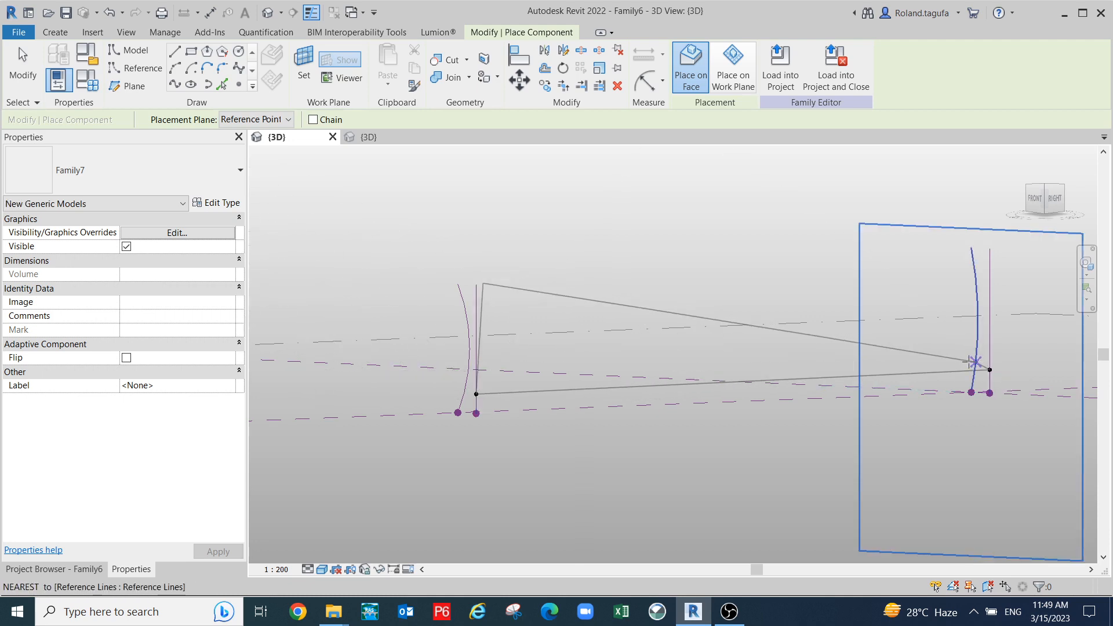
scroll(969, 363, "up", 3)
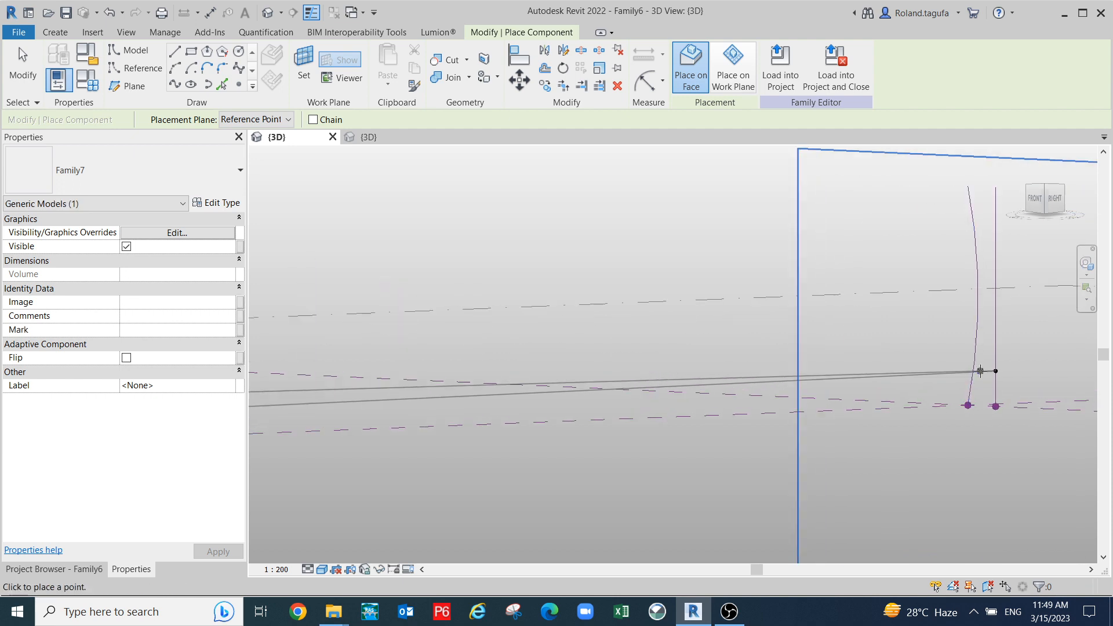
left_click(974, 367)
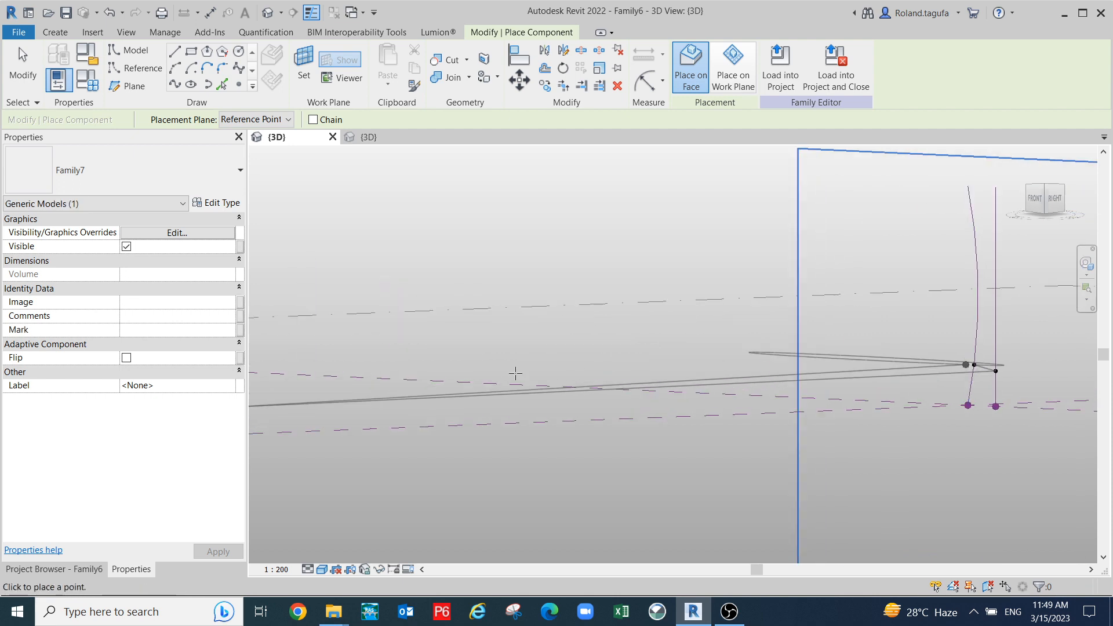
scroll(782, 369, "down", 3)
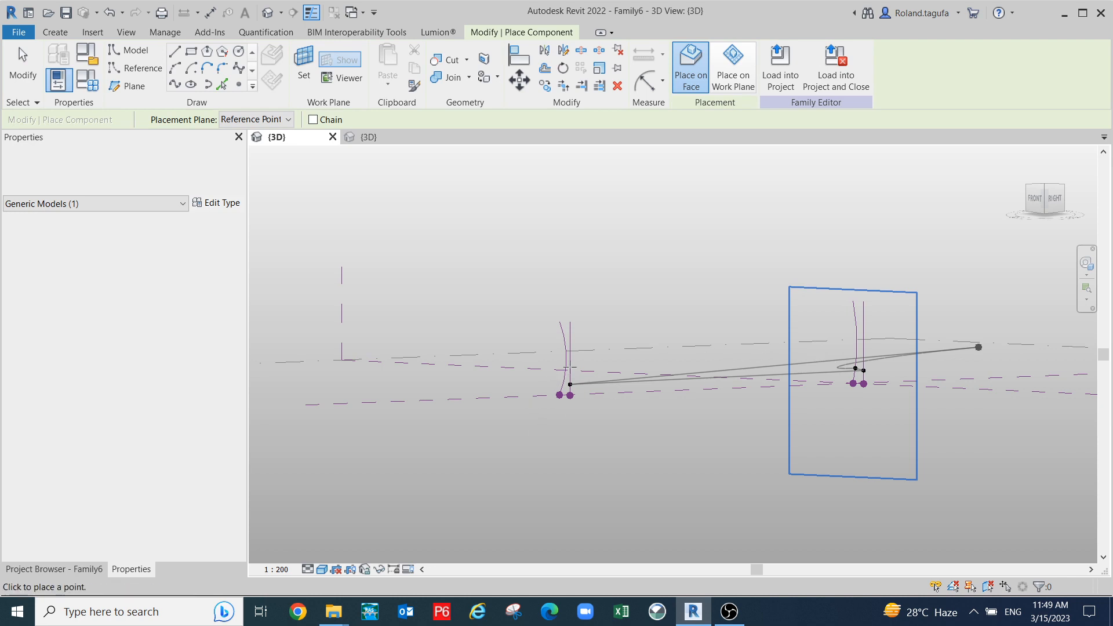
scroll(510, 399, "up", 3)
scroll(603, 365, "up", 2)
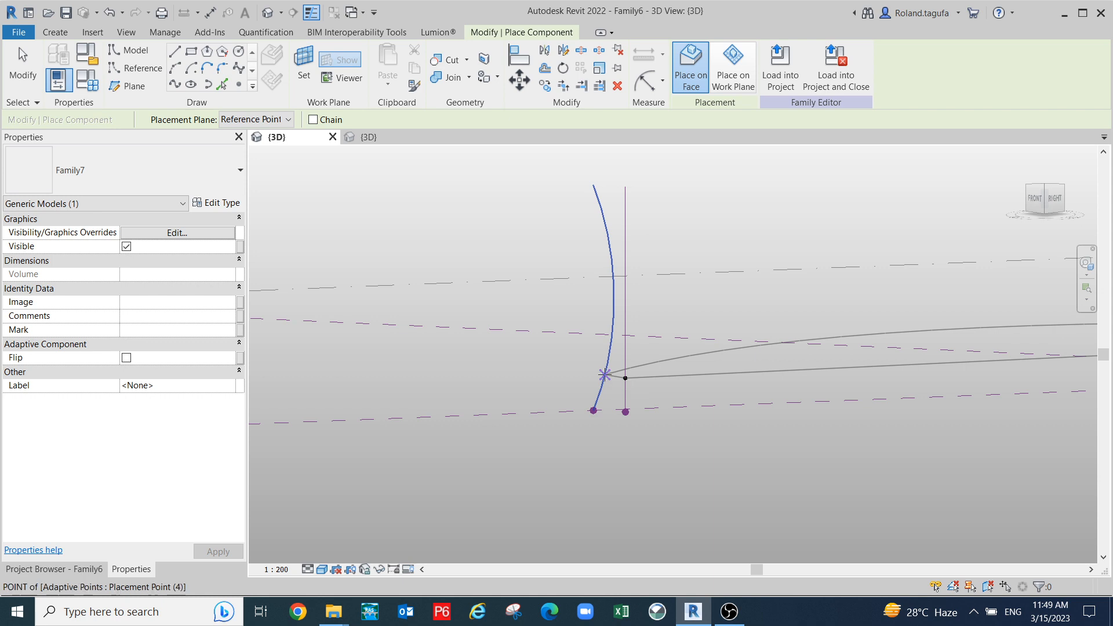
scroll(771, 443, "down", 2)
key("Escape")
key("Escape")
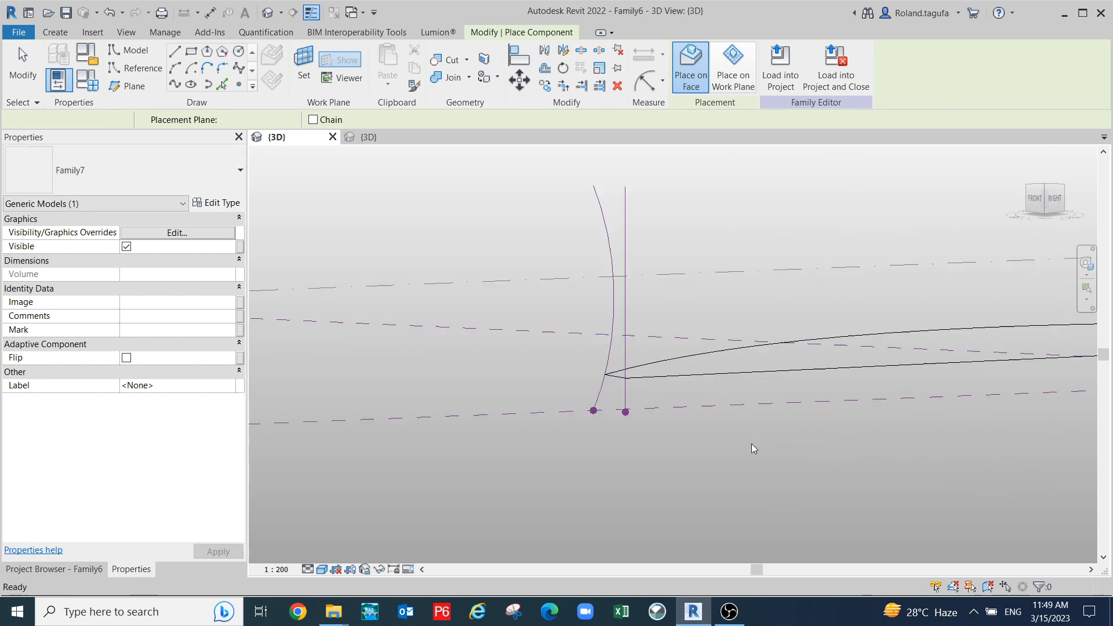
- Drag the placed Family7 profile down until points 1 and 4 sit at the reference-line base points
middle_click_drag(707, 479, 770, 476, "shift")
middle_click_drag(770, 477, 371, 425)
middle_click_drag(524, 459, 461, 455, "shift")
middle_click_drag(597, 450, 710, 402, "shift")
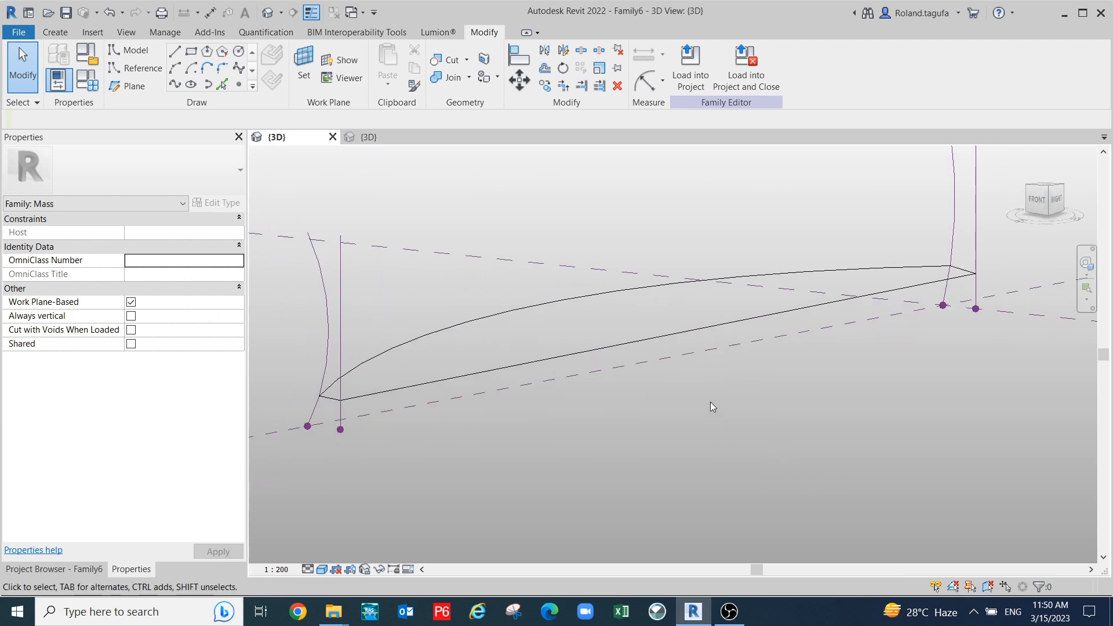
left_click(661, 340)
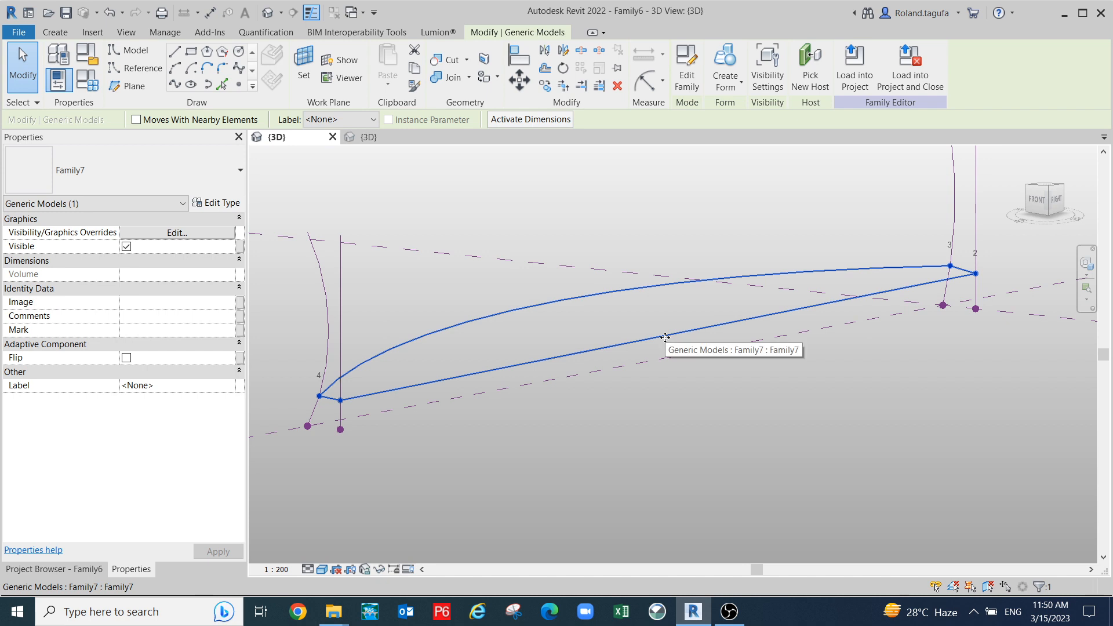
left_click_drag(668, 355, 675, 392)
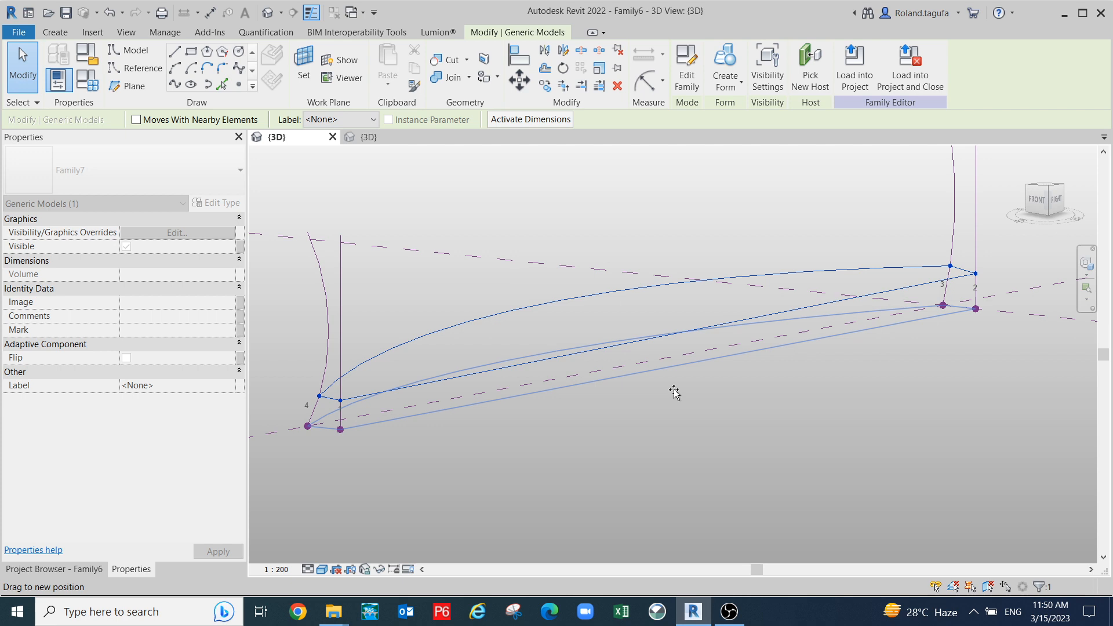
left_click_drag(675, 393, 673, 391)
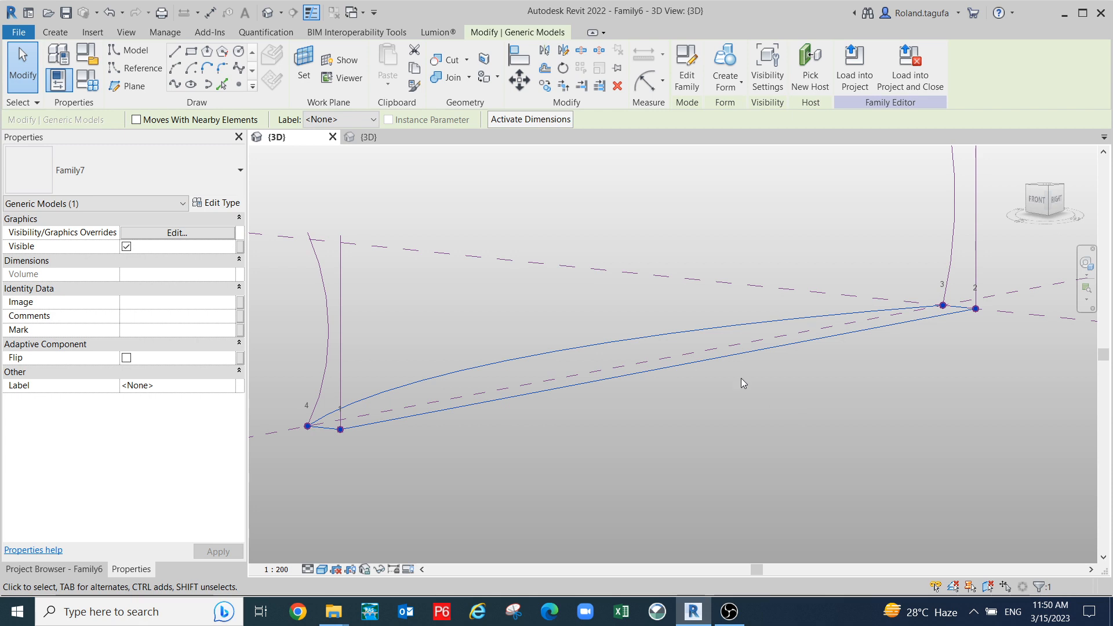
middle_click_drag(822, 409, 793, 435, "shift")
mouse_move(795, 442)
middle_mouse_down()
mouse_move(800, 403)
mouse_move(775, 441)
middle_mouse_up()
scroll(801, 413, "up", 1)
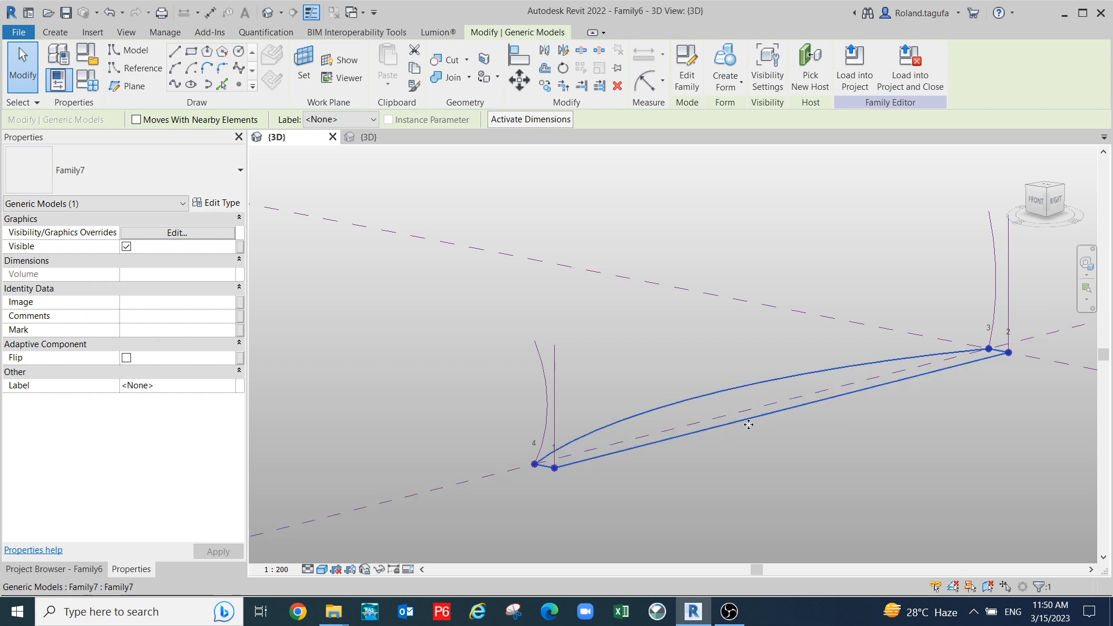
- Ctrl-drag copies of the Family7 profile up the curved lines to stack six sections, then window-select them
left_click_drag(747, 406, 772, 332)
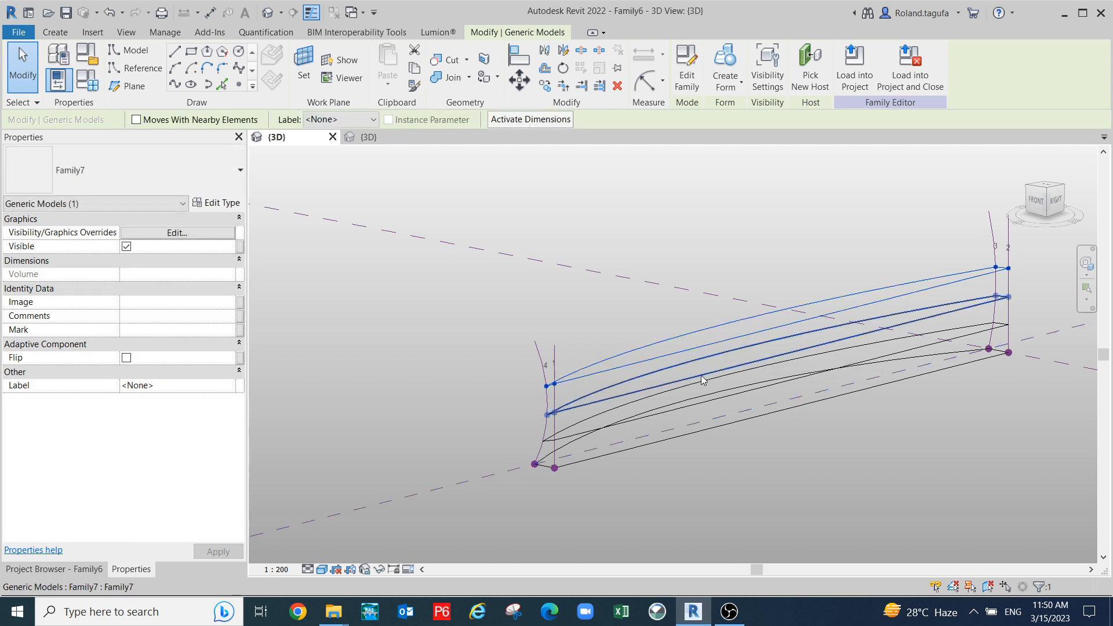
scroll(702, 379, "up", 1)
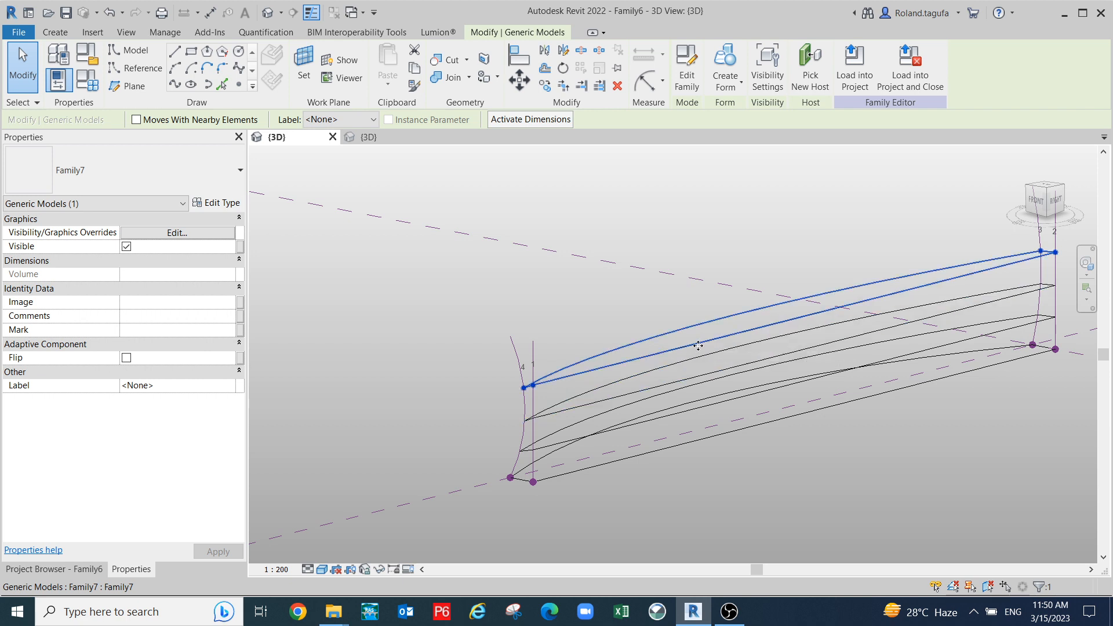
left_click_drag(700, 326, 708, 325)
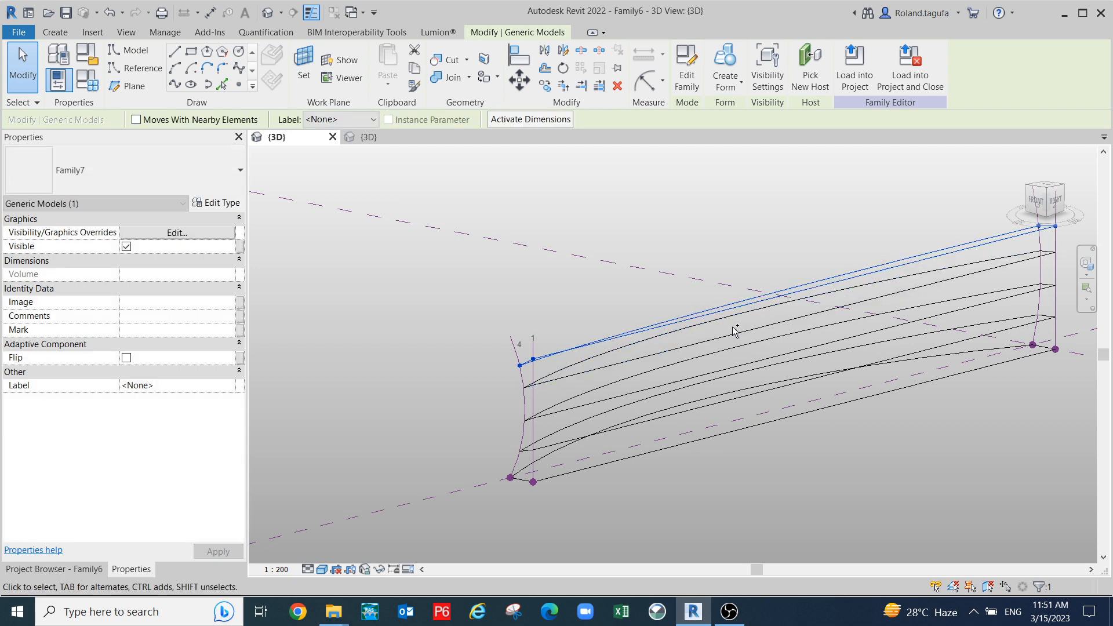
left_click_drag(658, 309, 661, 293)
middle_click_drag(710, 450, 792, 534, "shift")
middle_click_drag(835, 497, 830, 490)
scroll(846, 497, "down", 2)
left_click_drag(829, 481, 711, 372)
- Filter Reference Planes out of the selection and create a Solid Form from the stacked profiles
left_click(686, 65)
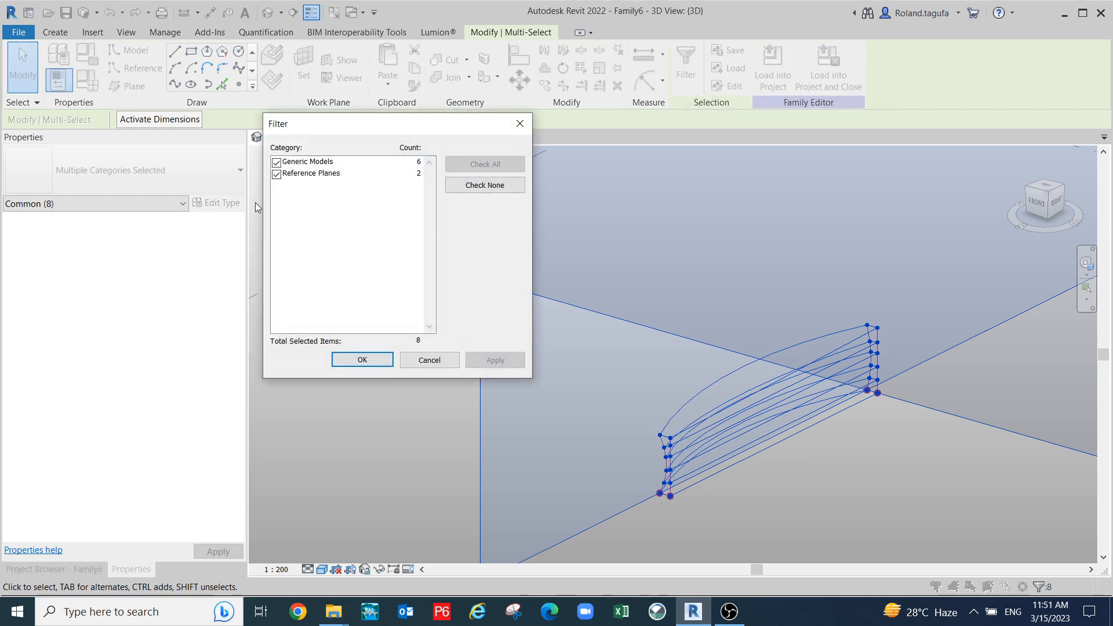
left_click(276, 174)
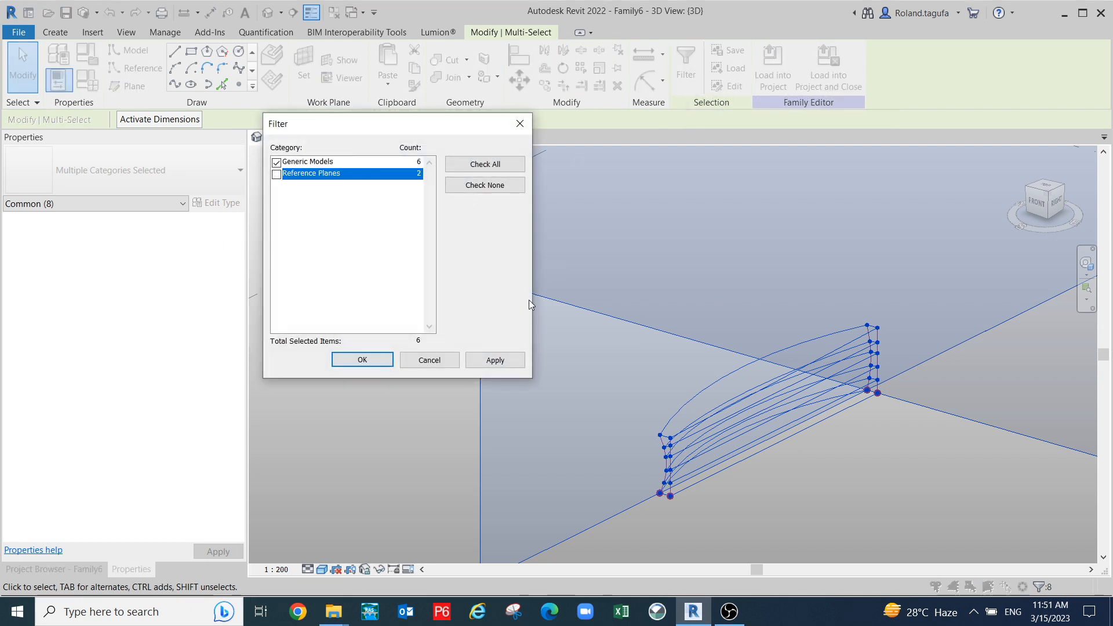
left_click(495, 360)
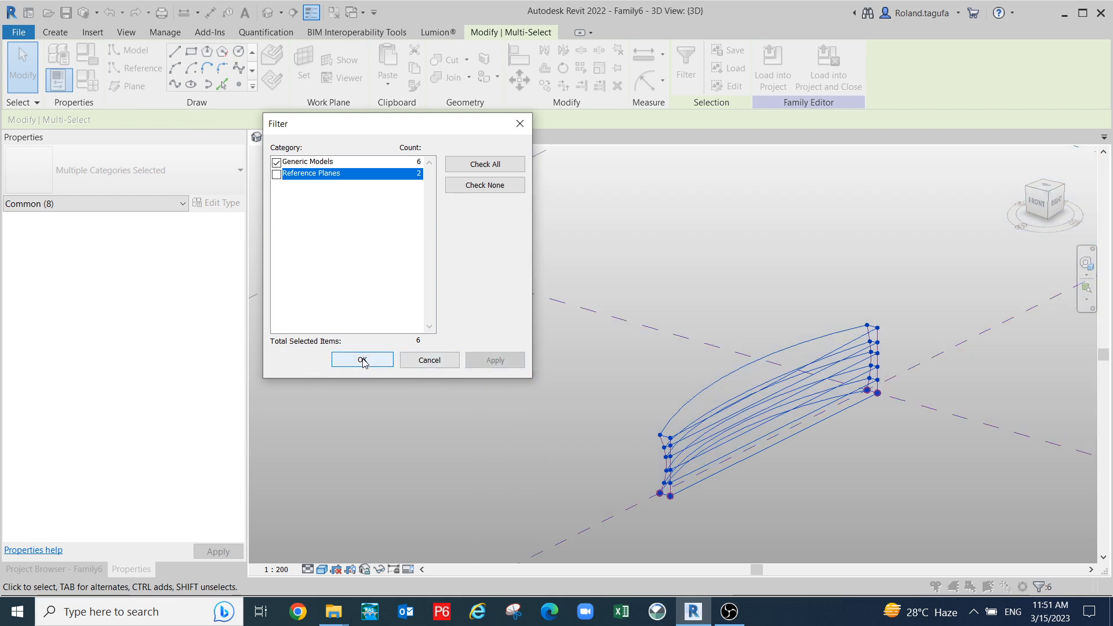
left_click(362, 360)
scroll(775, 317, "down", 1)
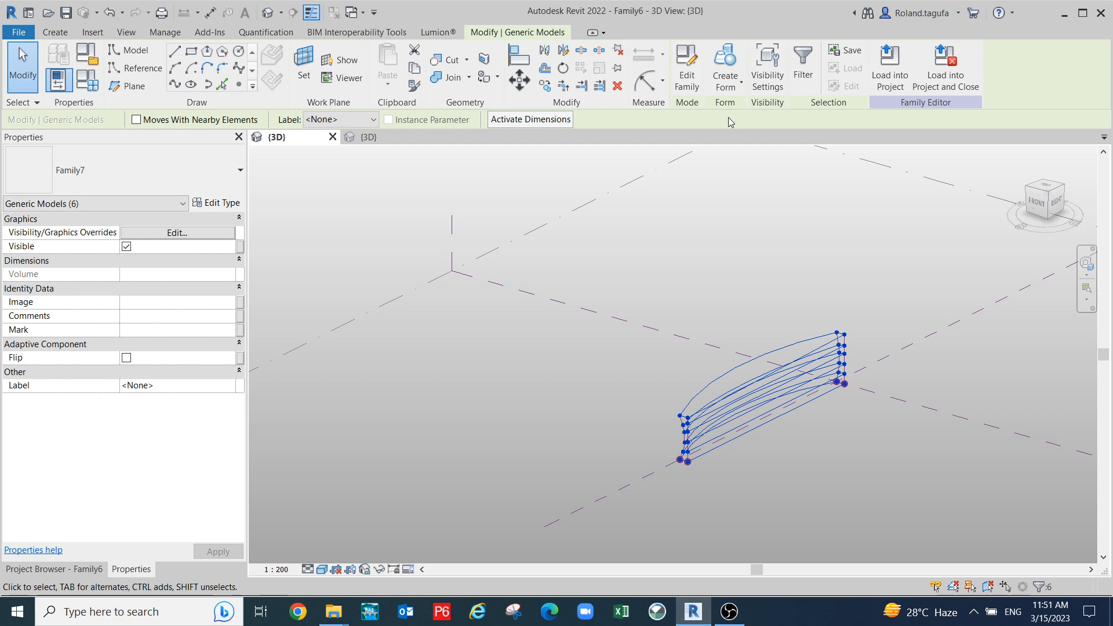
left_click(723, 67)
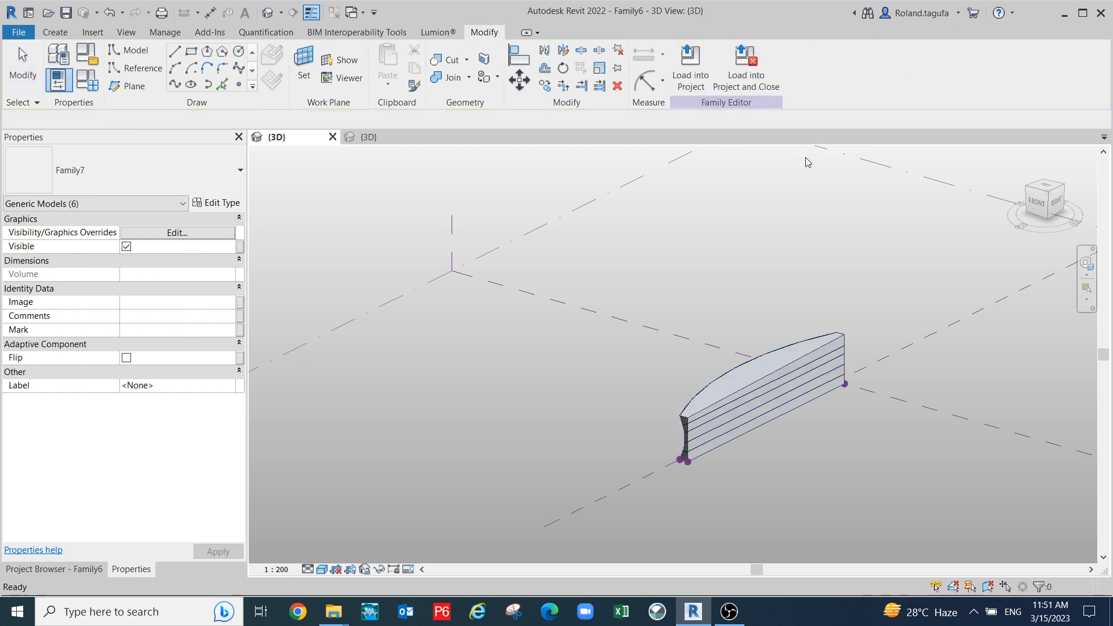
- Orbit around the new hull solid to inspect its ends and sides, then undo the Create Form
left_click(790, 447)
middle_click_drag(790, 447, 865, 431, "shift")
scroll(843, 382, "up", 4)
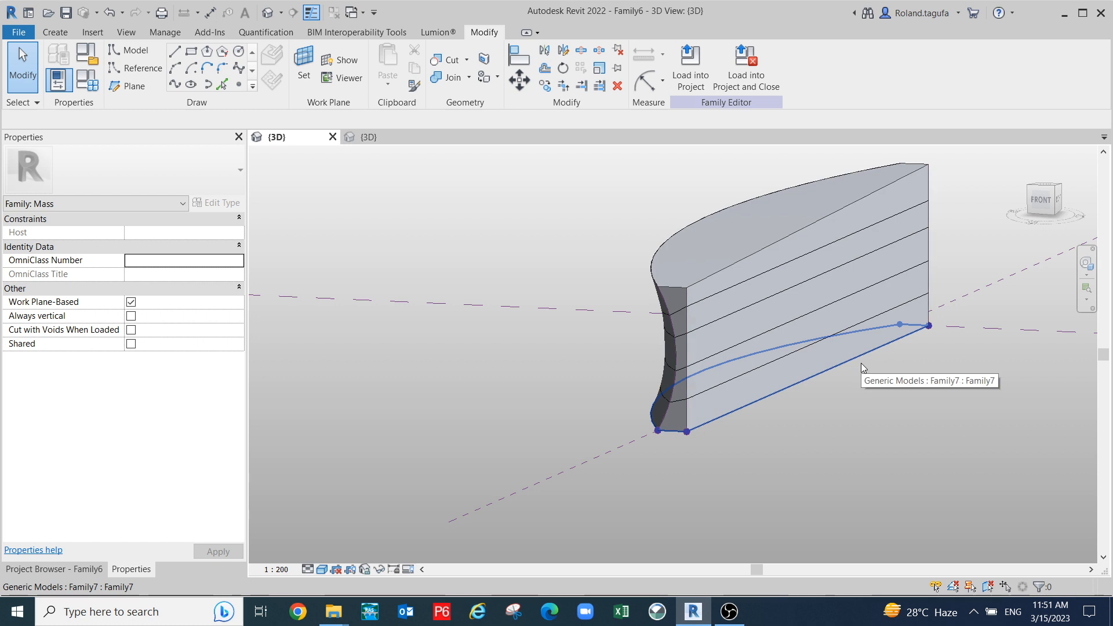
middle_click_drag(762, 449, 640, 425, "shift")
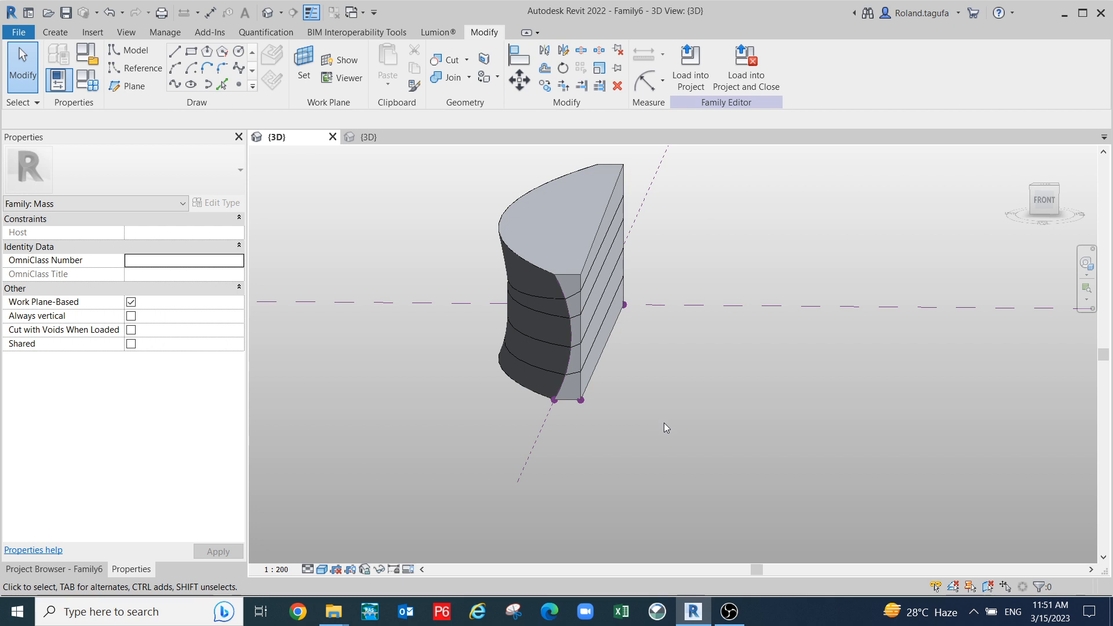
middle_click_drag(665, 427, 641, 464, "shift")
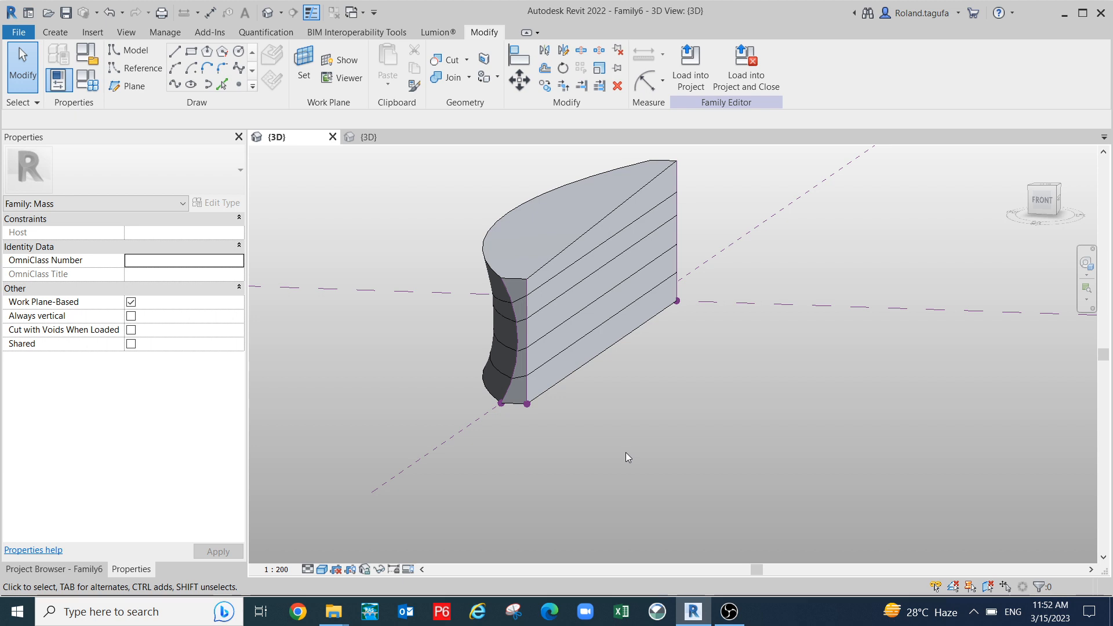
key("ctrl+z")
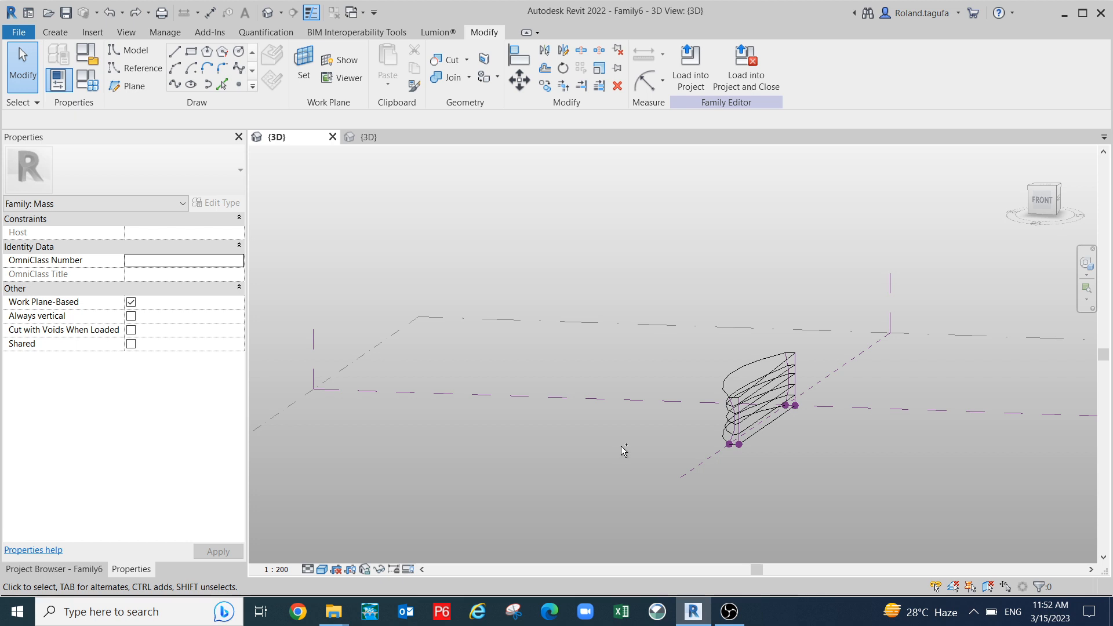
- Step back to the wireframe profiles, undoing and restoring the topmost profile copy, and frame the front
key("ctrl+z")
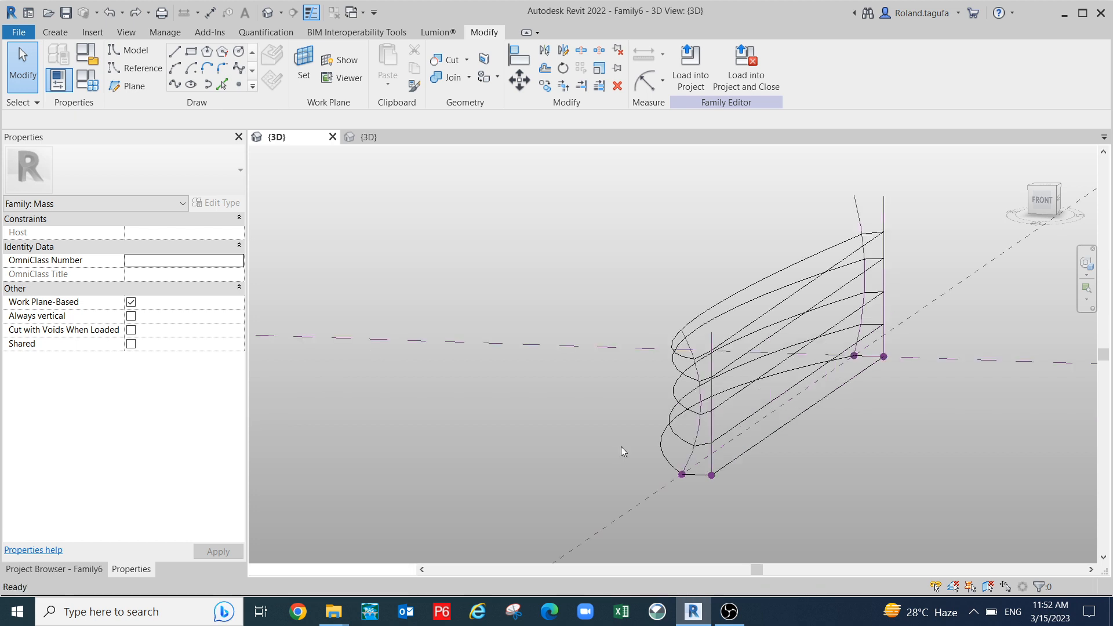
key("ctrl+z")
scroll(698, 417, "up", 1)
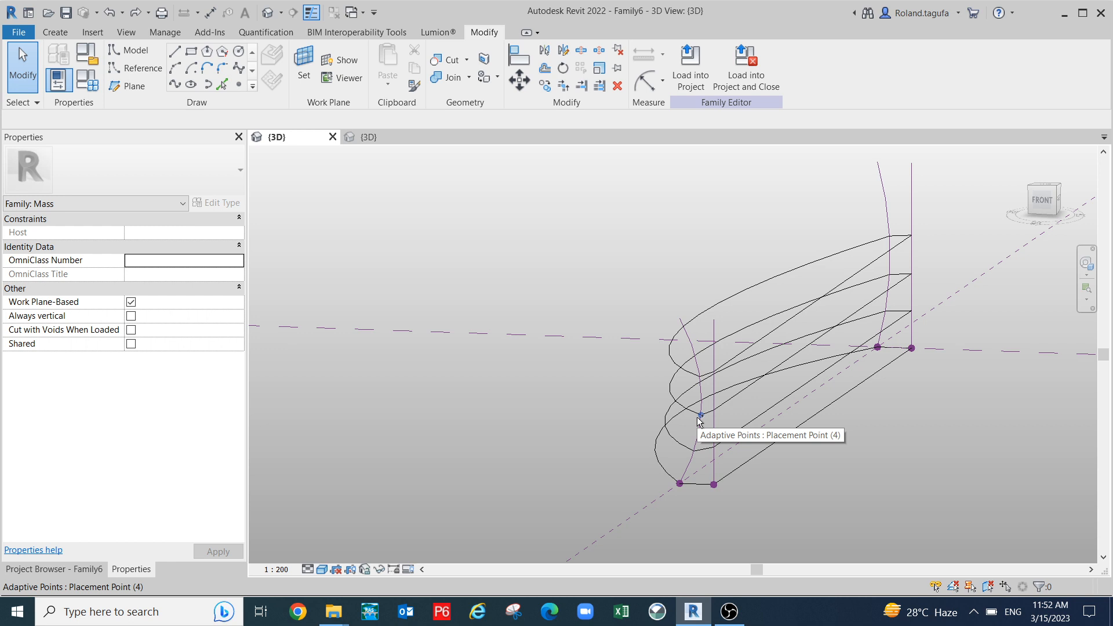
key("ctrl+y")
scroll(942, 432, "up", 2)
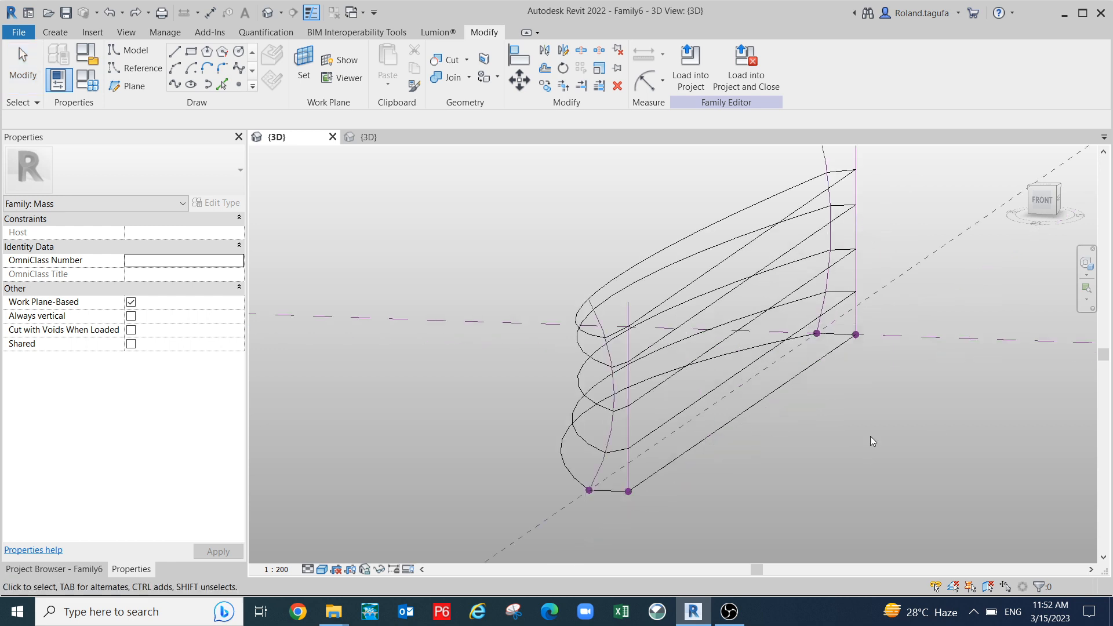
scroll(710, 402, "up", 2)
middle_click_drag(710, 401, 802, 414)
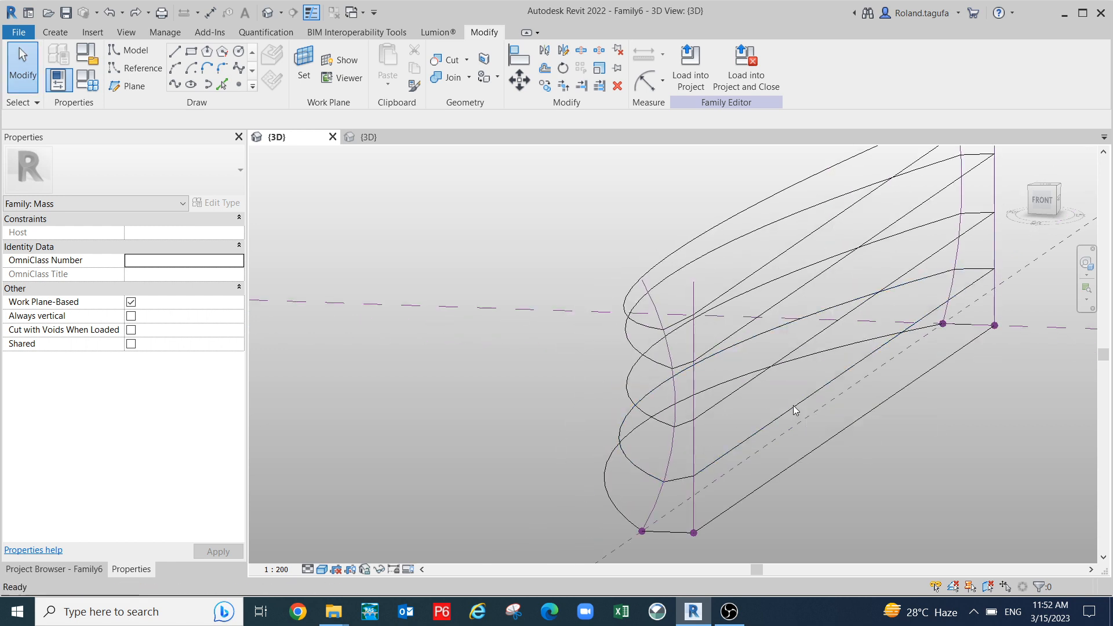
scroll(794, 410, "down", 4)
scroll(690, 429, "up", 2)
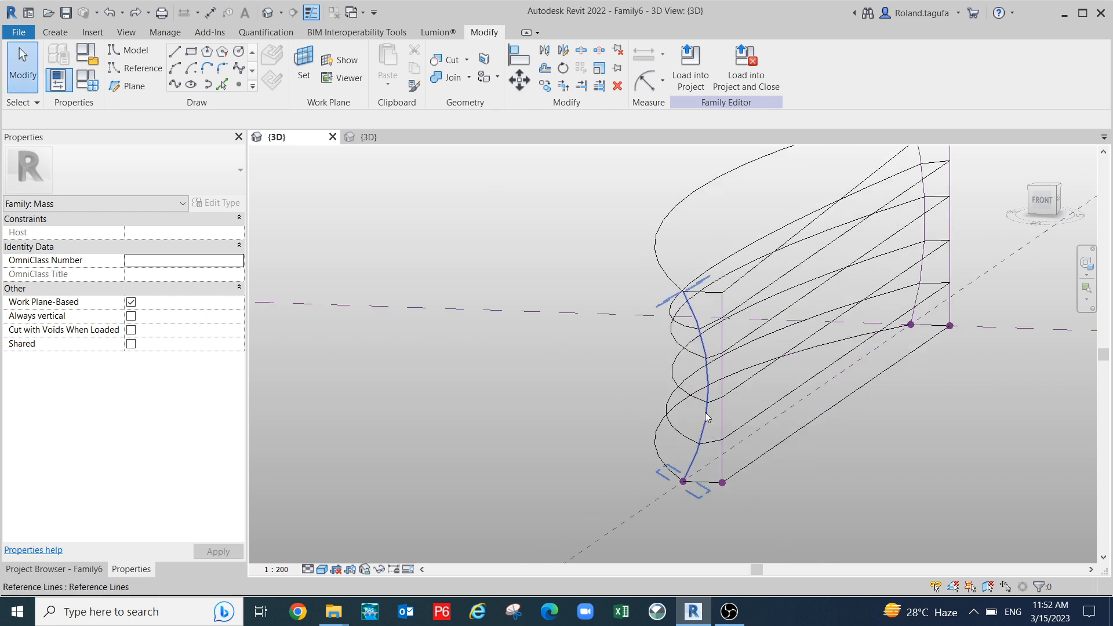
- Uncheck Keep Concentric on the front reference arc and drag its midpoint so it bulges outward
left_click(706, 417)
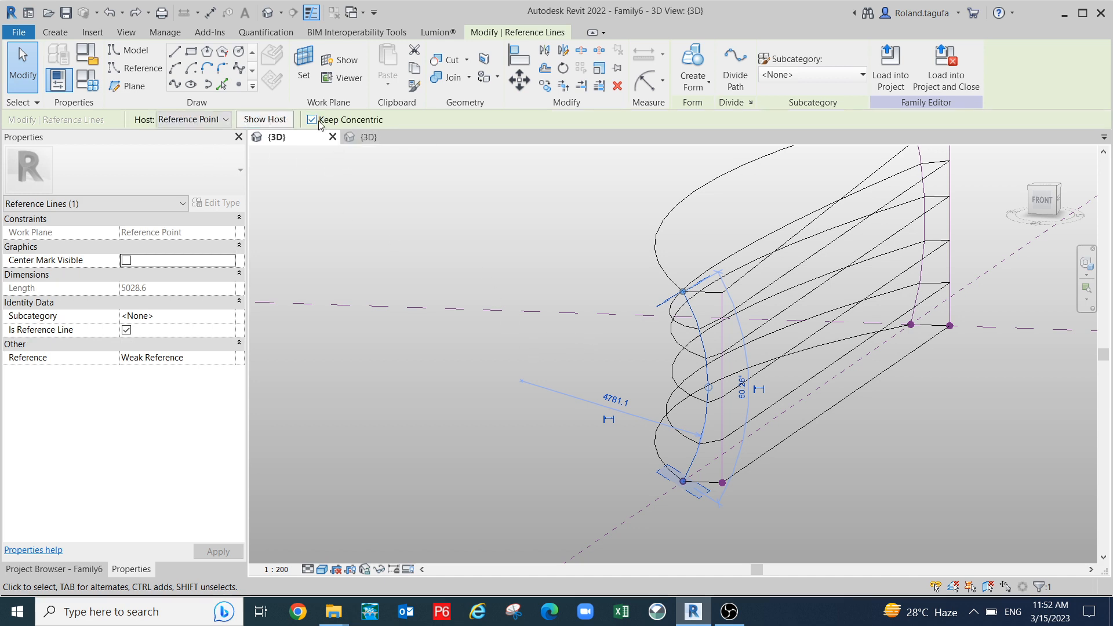
left_click(312, 120)
scroll(719, 418, "up", 1)
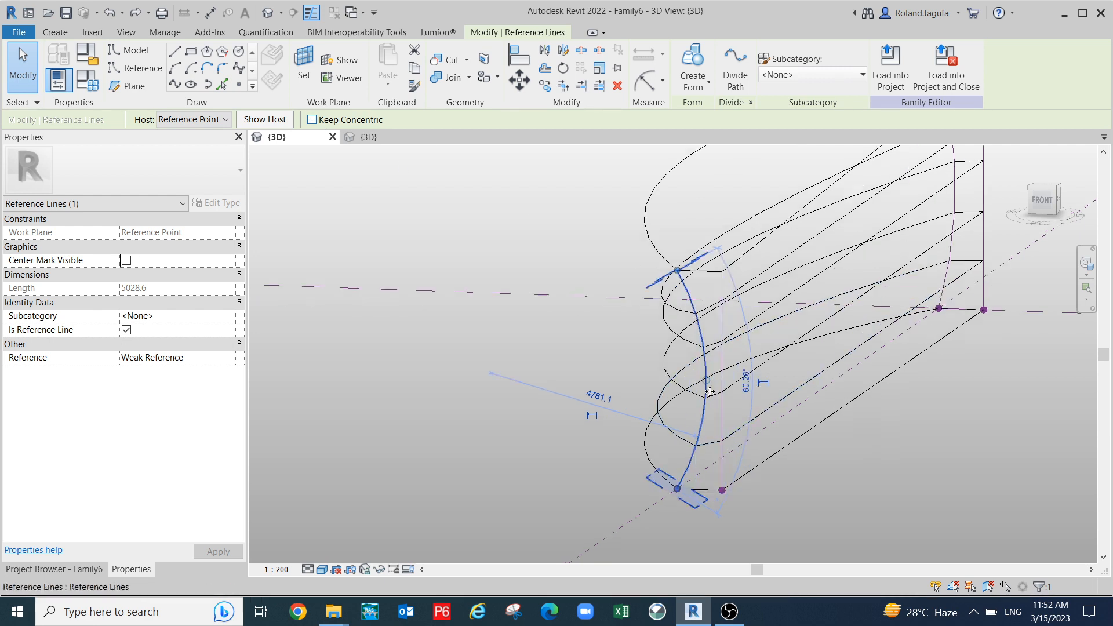
left_click_drag(707, 380, 654, 368)
middle_click_drag(827, 424, 797, 450, "shift")
middle_click_drag(707, 379, 515, 356)
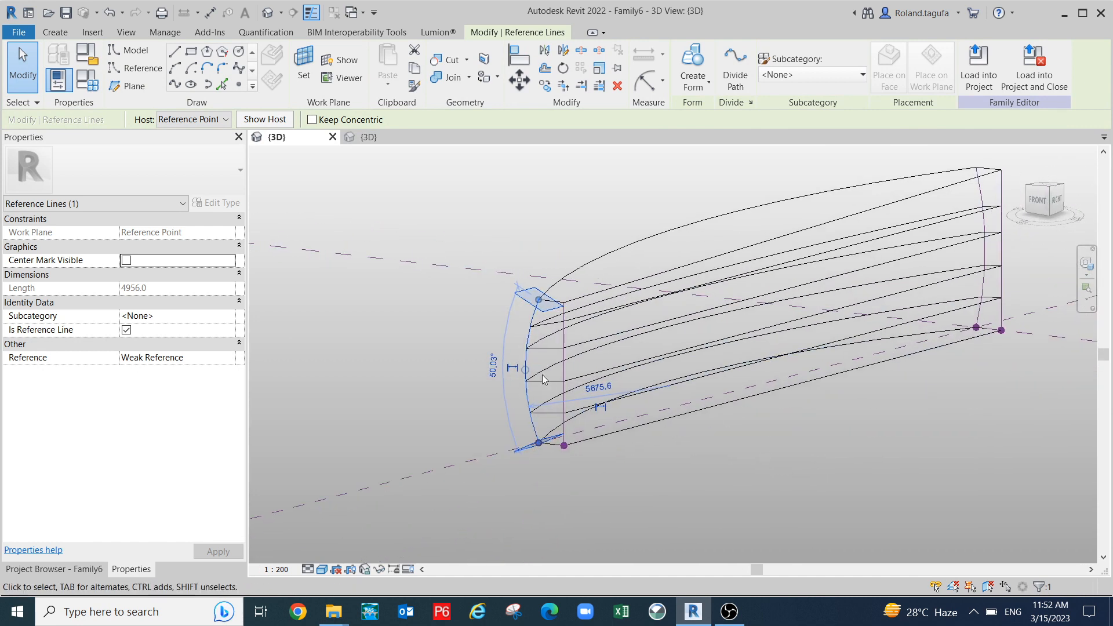
left_click(753, 453)
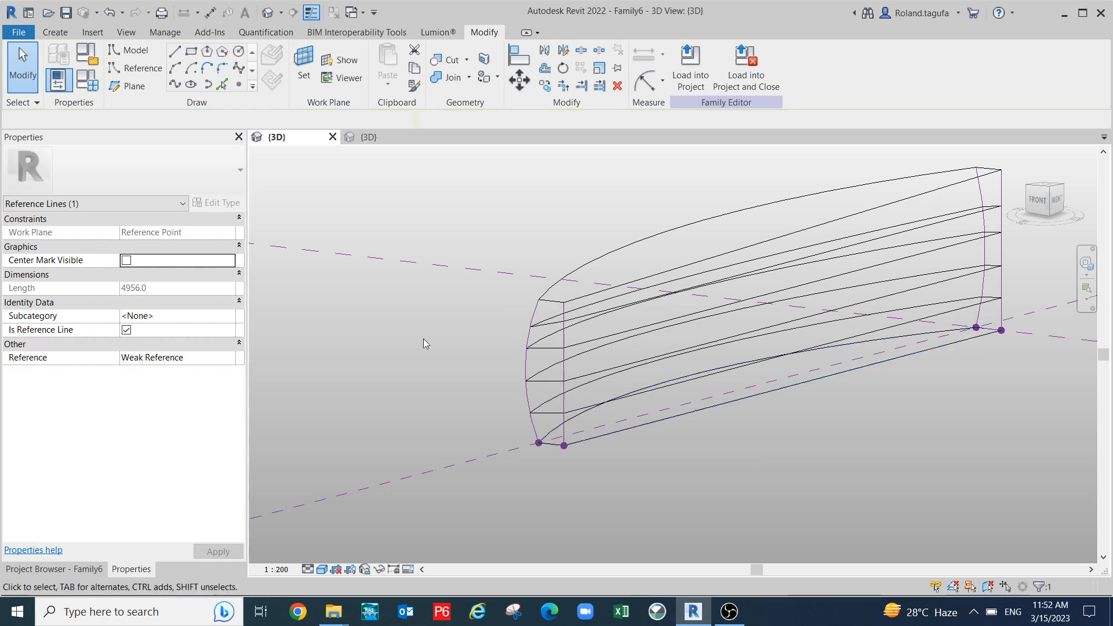
left_click(523, 363)
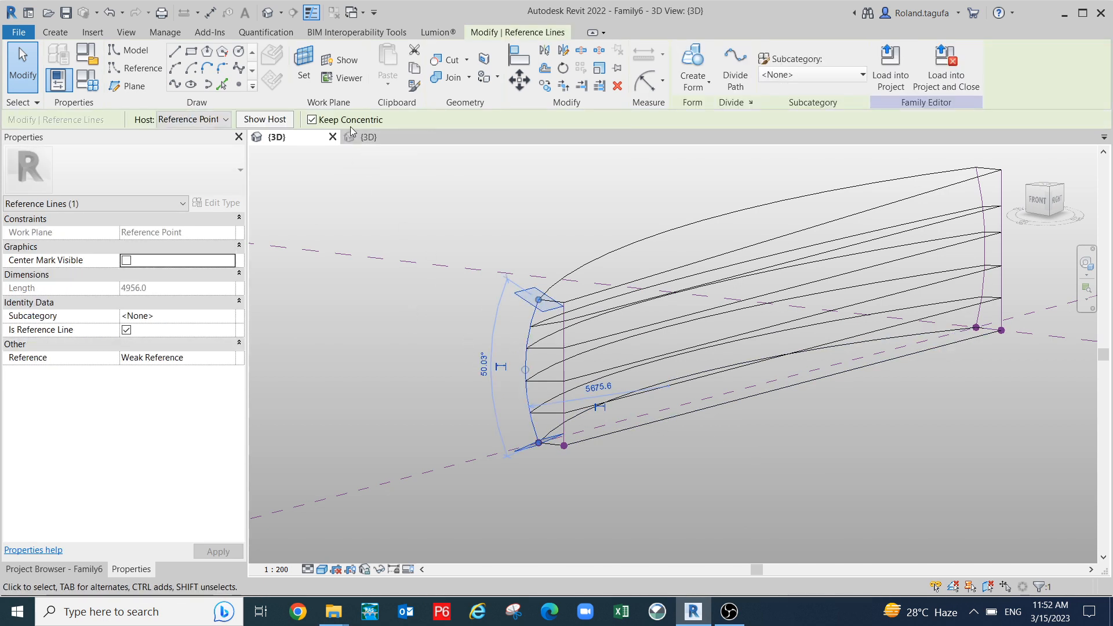
left_click(817, 464)
scroll(776, 447, "down", 4)
- Crossing-select the hull, filter out Reference Planes, and loft the six Family7 profiles into a Solid Form
left_click_drag(823, 489, 700, 350)
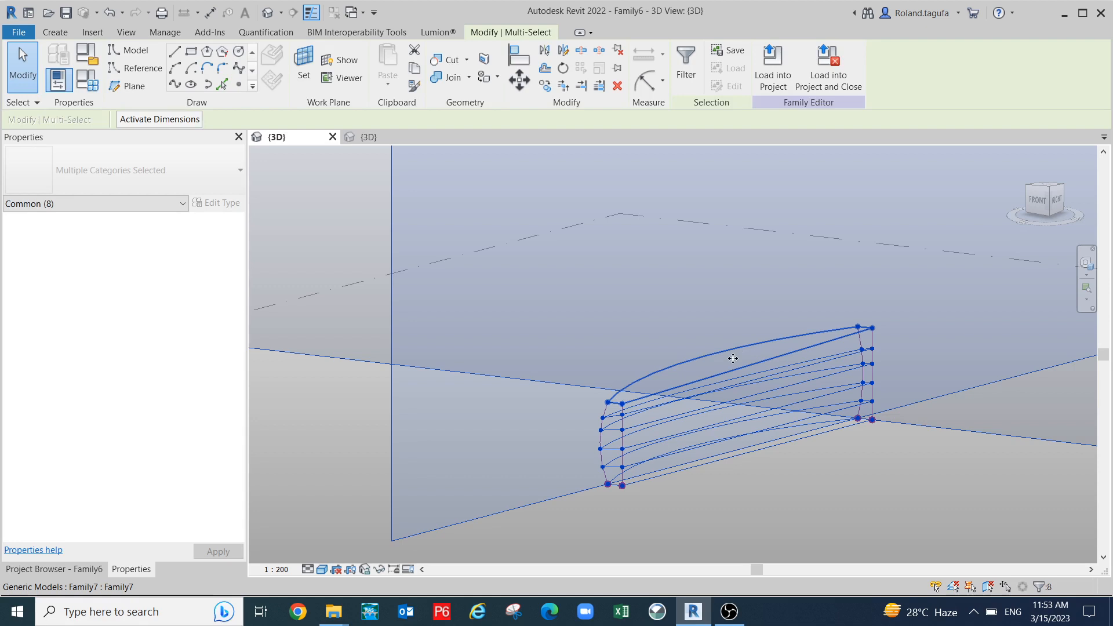
scroll(723, 328, "down", 2)
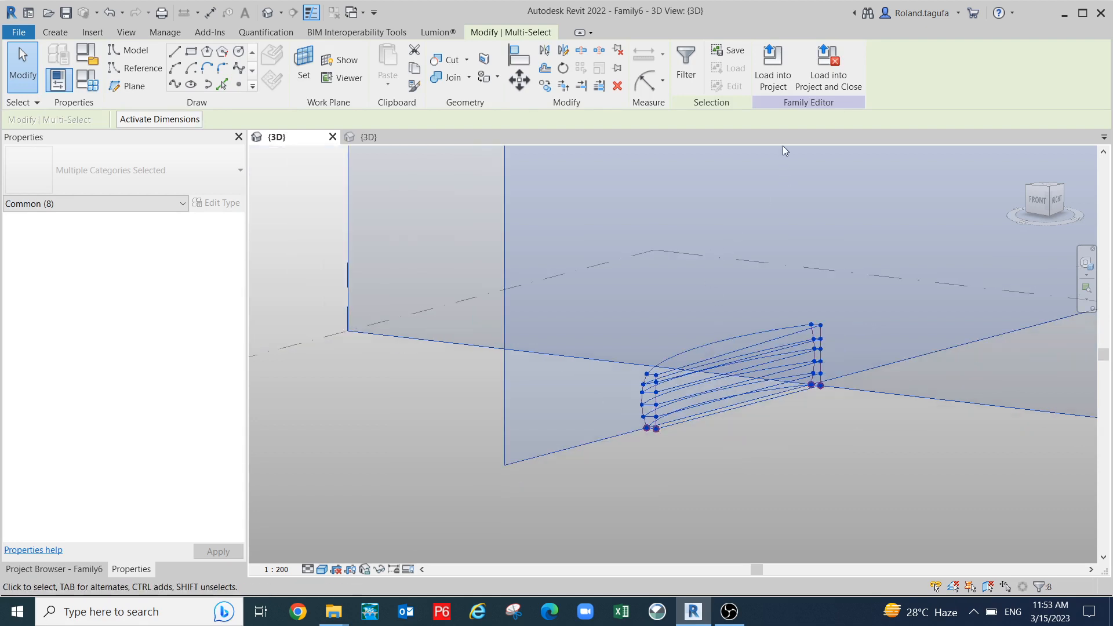
left_click(687, 65)
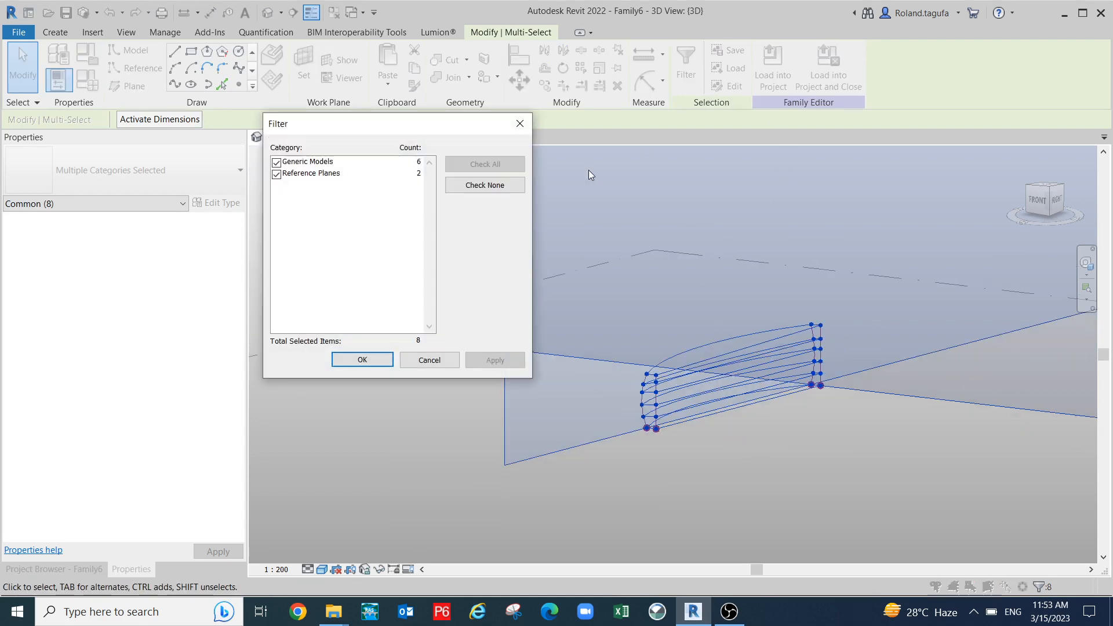
left_click(277, 175)
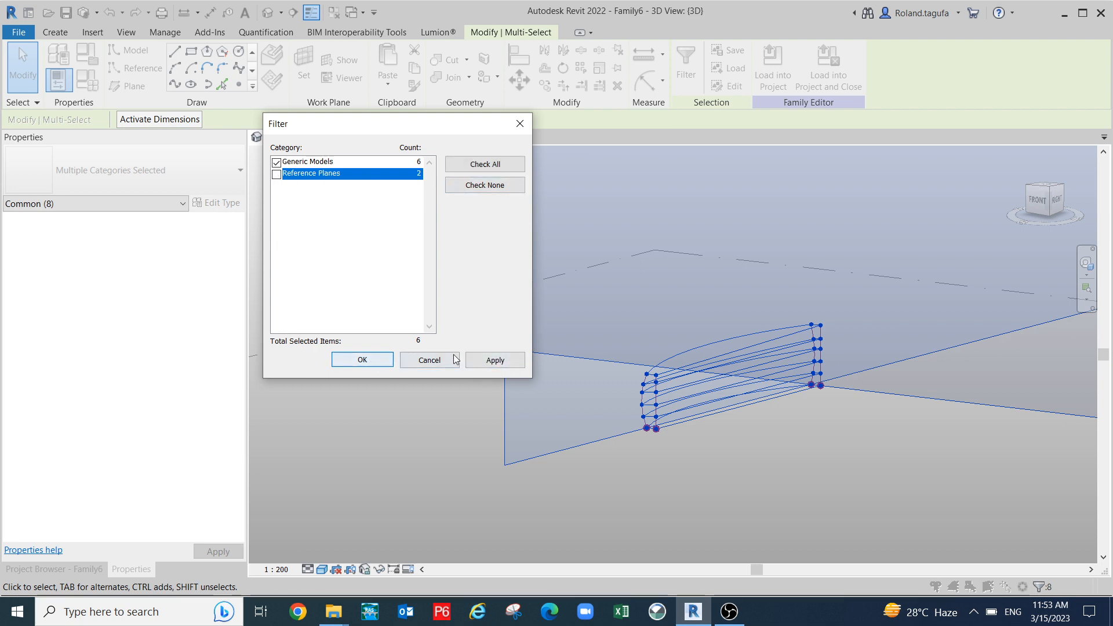
left_click(494, 361)
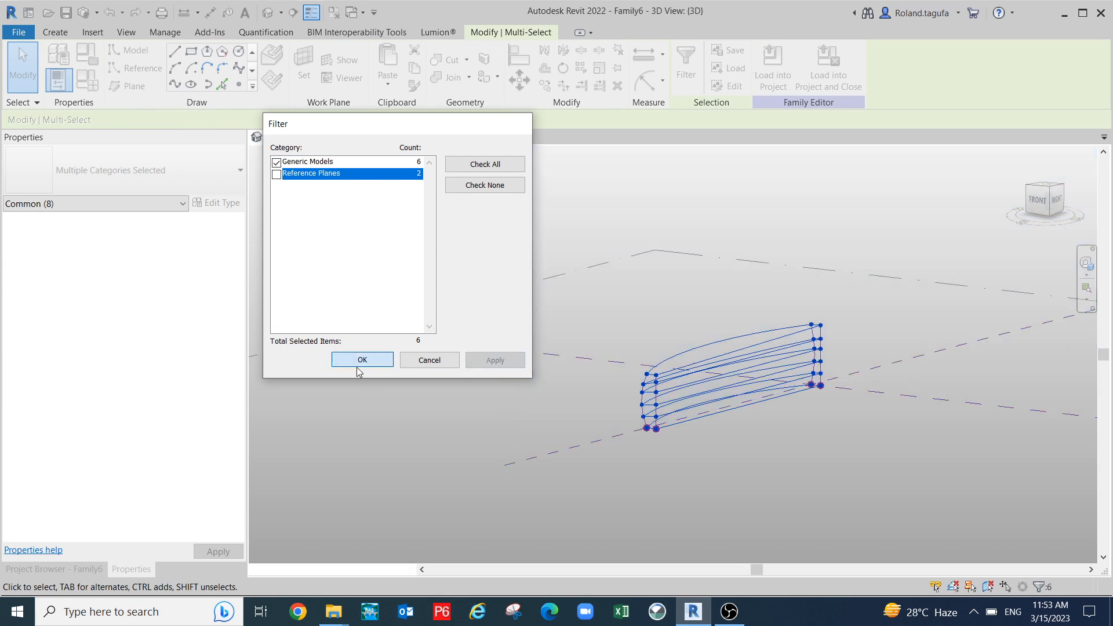
left_click(358, 364)
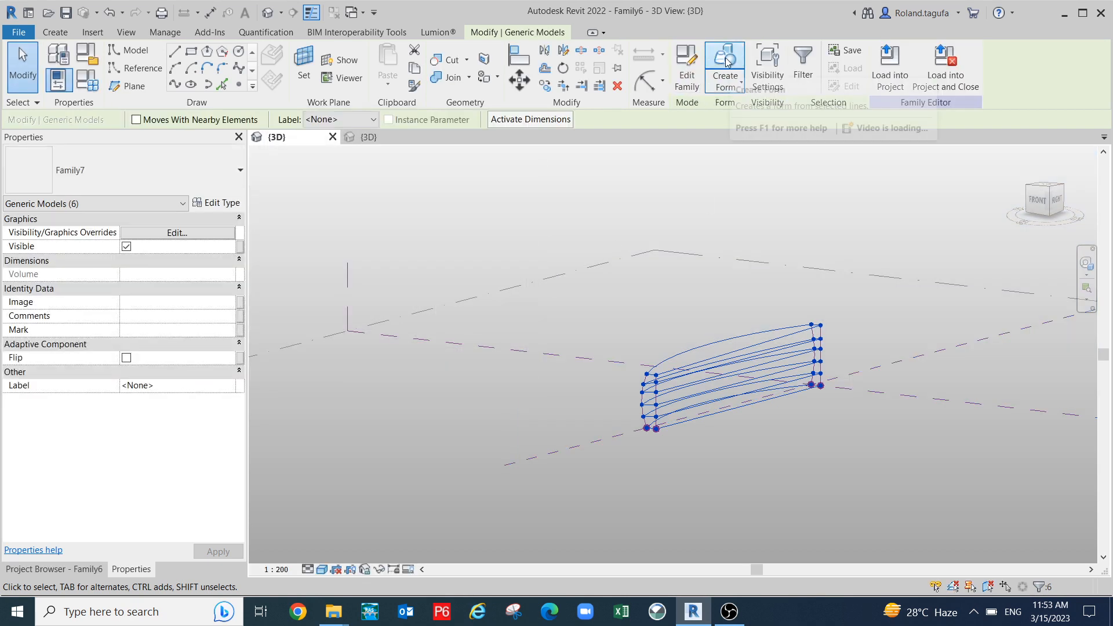
left_click(725, 68)
middle_click_drag(638, 432, 893, 434, "shift")
mouse_move(757, 465)
middle_mouse_down("shift")
mouse_move(745, 447)
mouse_move(735, 534)
mouse_move(667, 508)
mouse_move(725, 506)
mouse_move(713, 487)
mouse_move(756, 488)
mouse_move(729, 460)
mouse_move(770, 471)
middle_mouse_up("shift")
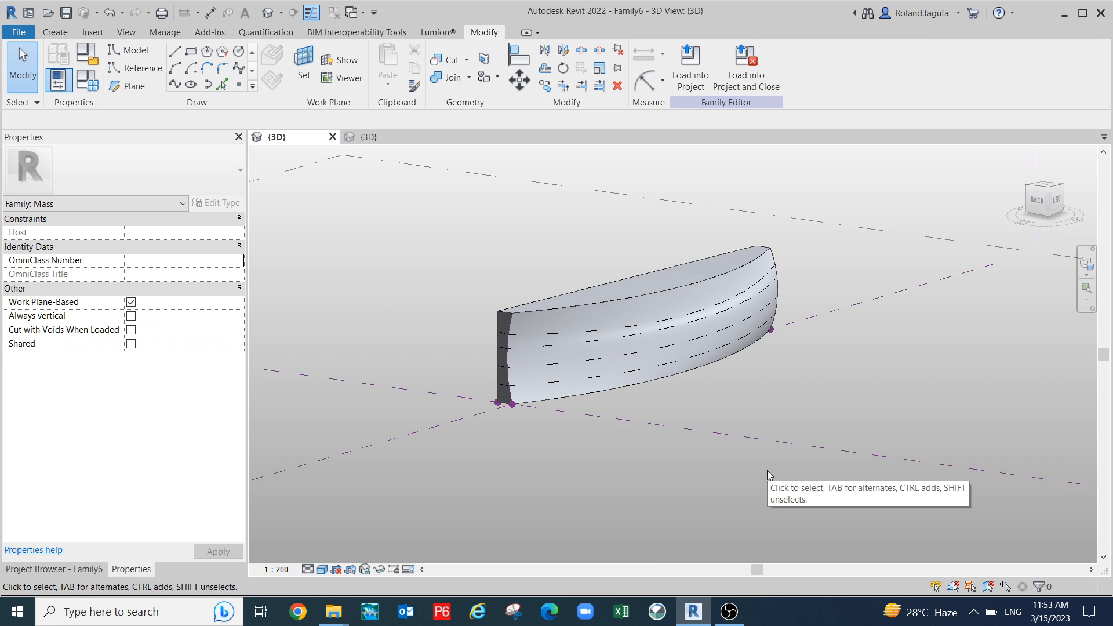
middle_click_drag(802, 447, 813, 443)
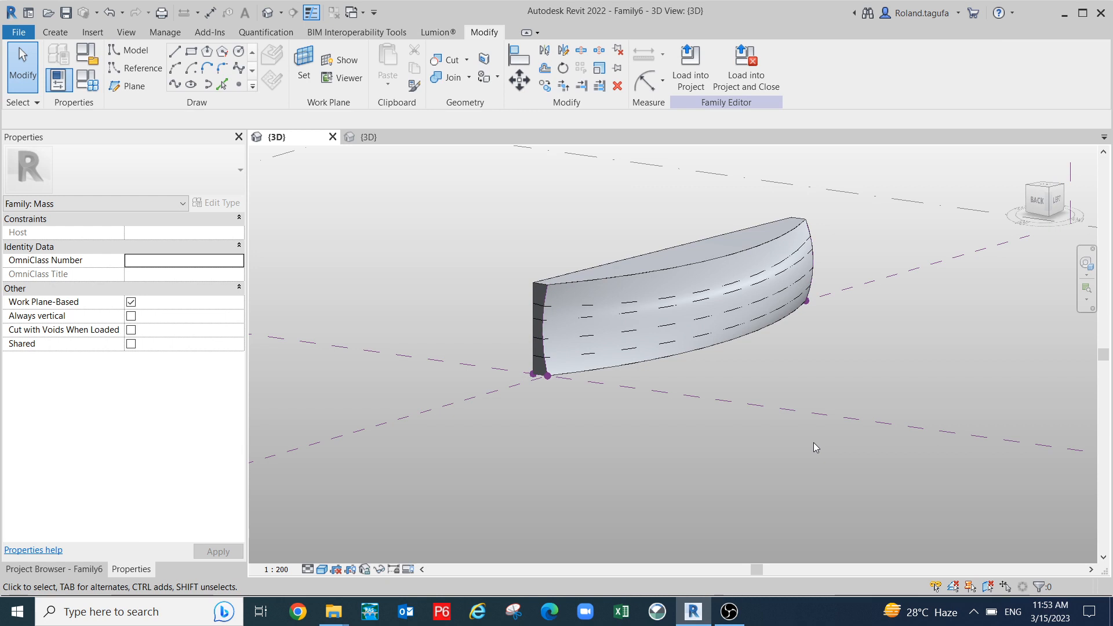
scroll(818, 331, "up", 2)
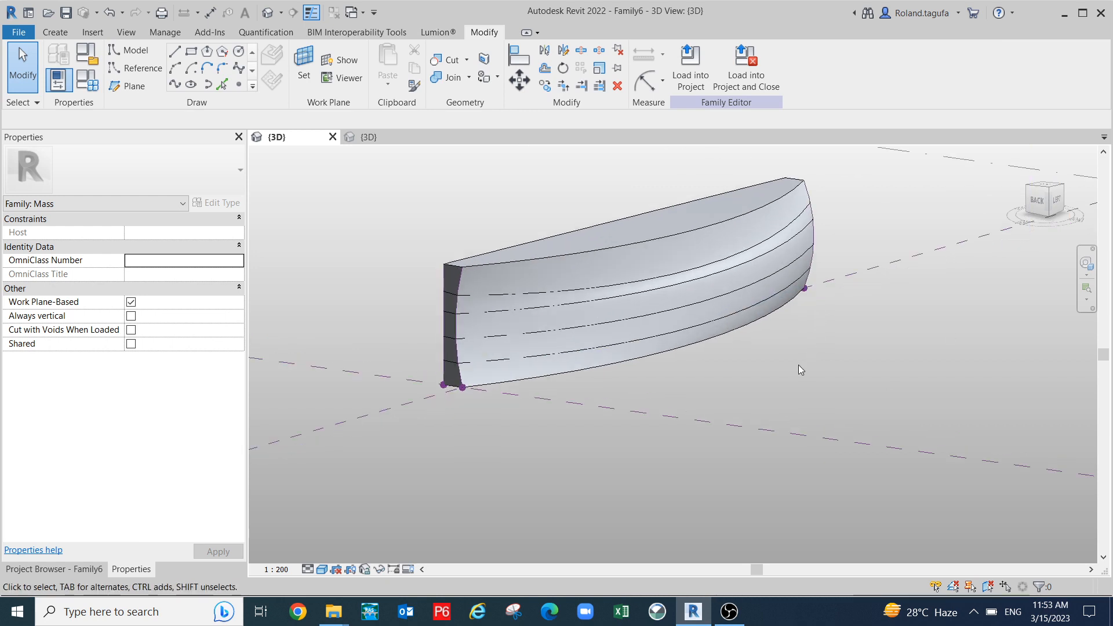
scroll(691, 369, "up", 2)
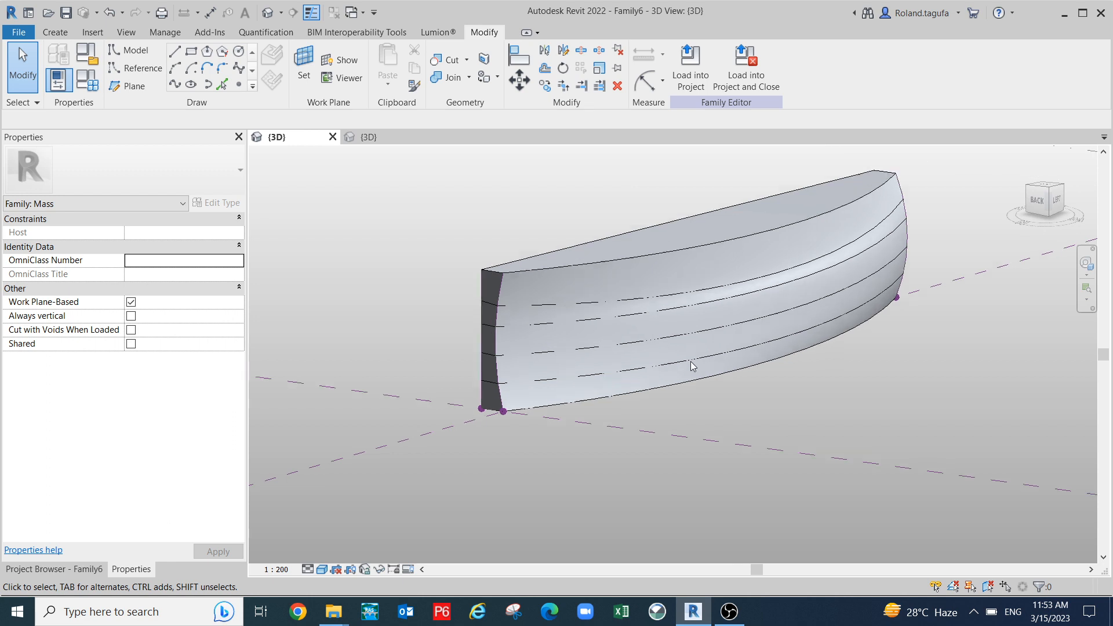
scroll(542, 278, "down", 3)
middle_click_drag(727, 347, 725, 395, "shift")
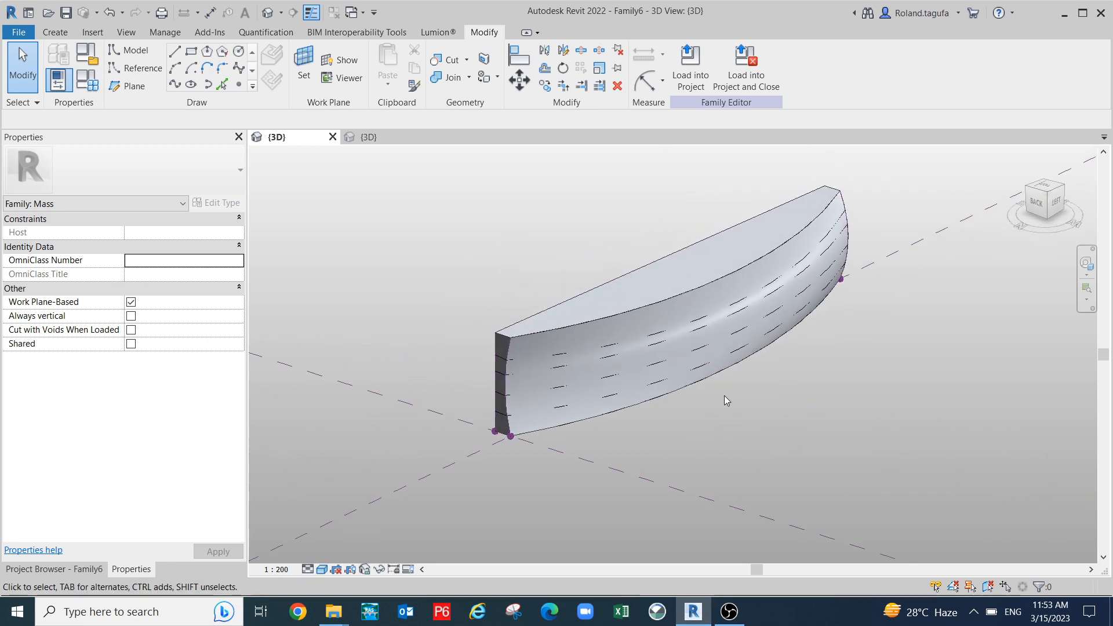
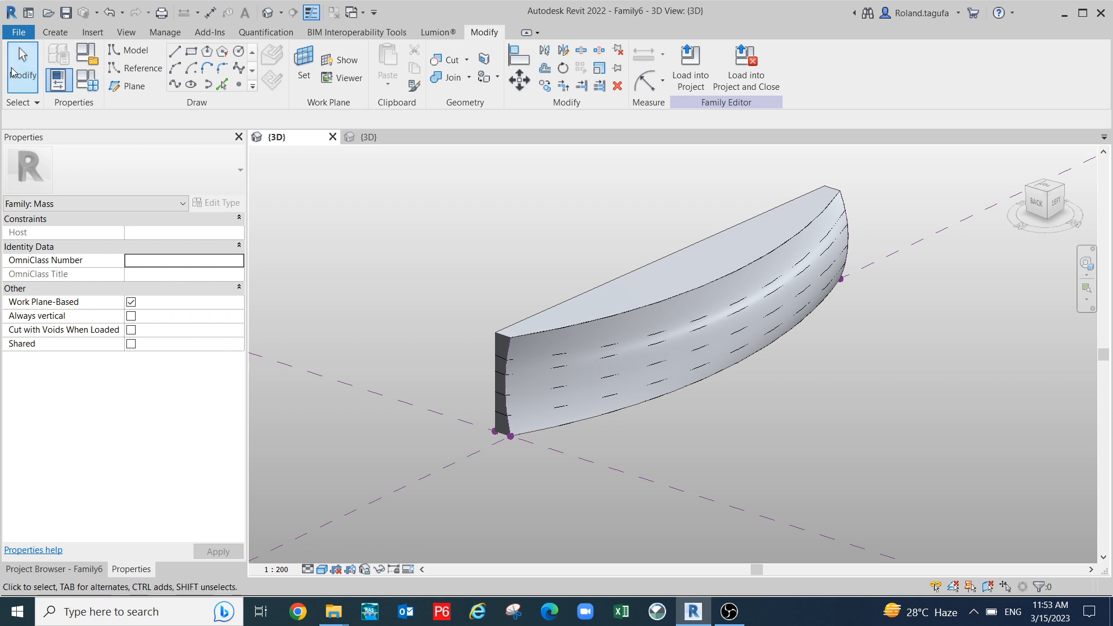
- Create a new family from the English template Metric Generic Model face based.rft
left_click(29, 13)
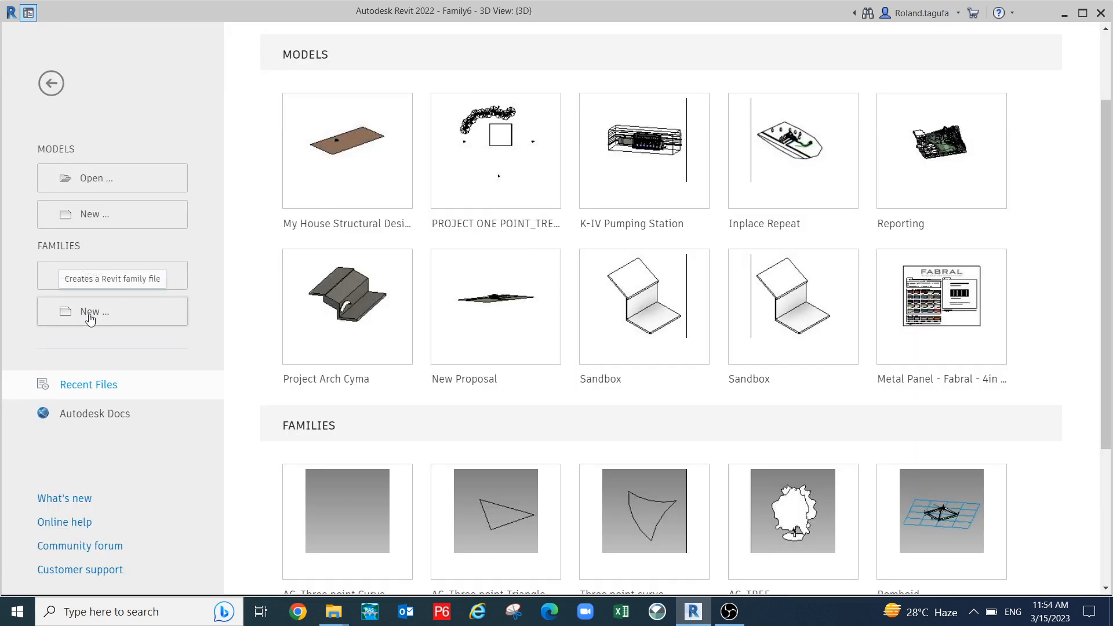
left_click(90, 313)
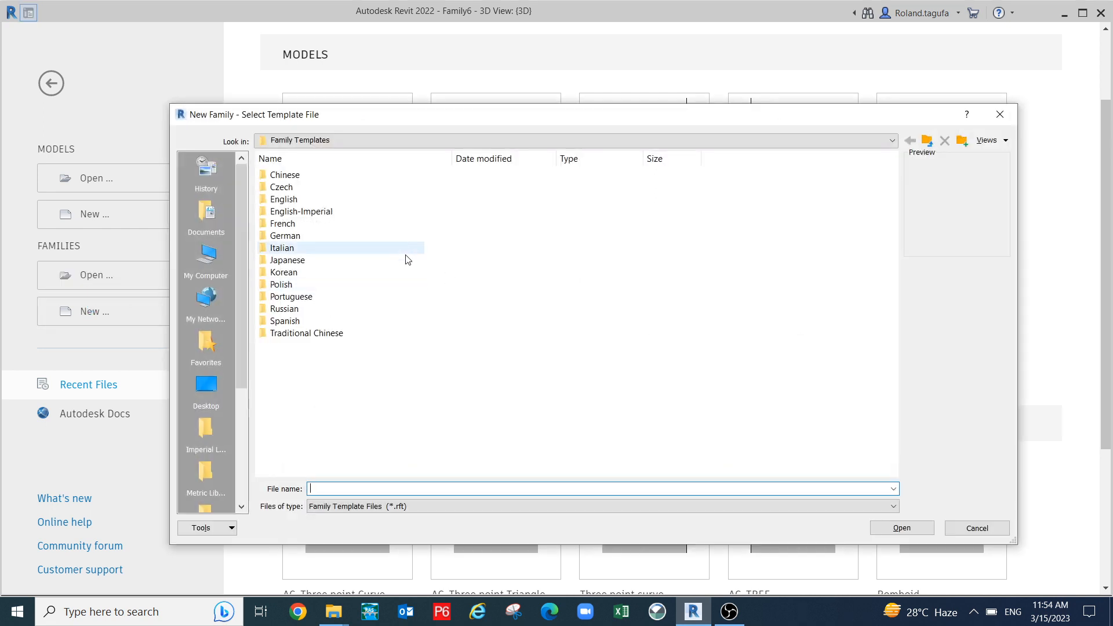
double_click(328, 201)
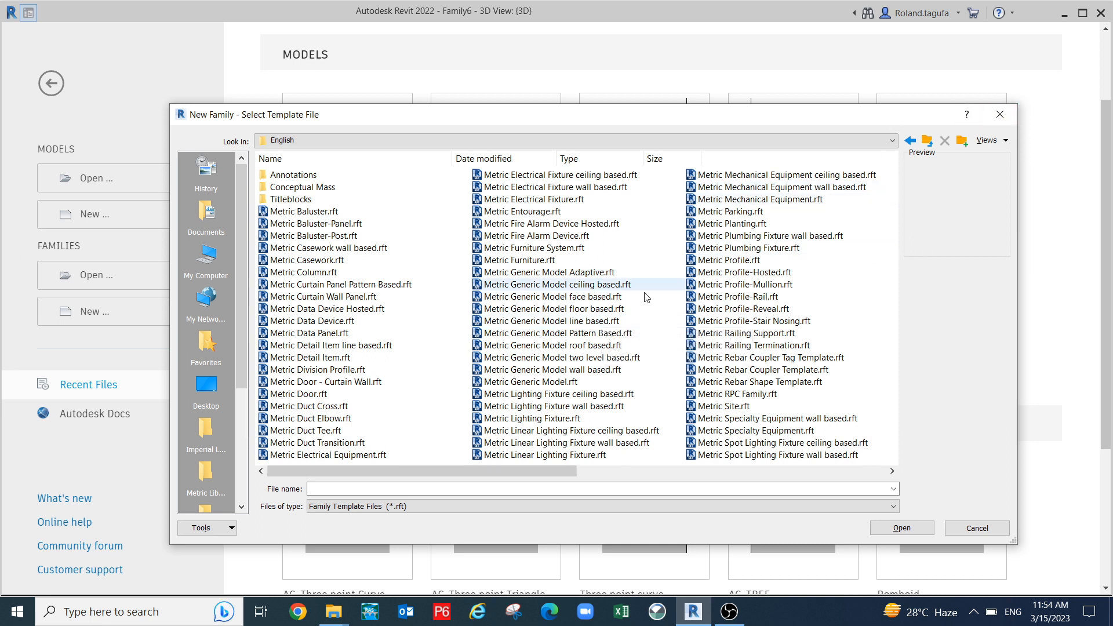
left_click(593, 298)
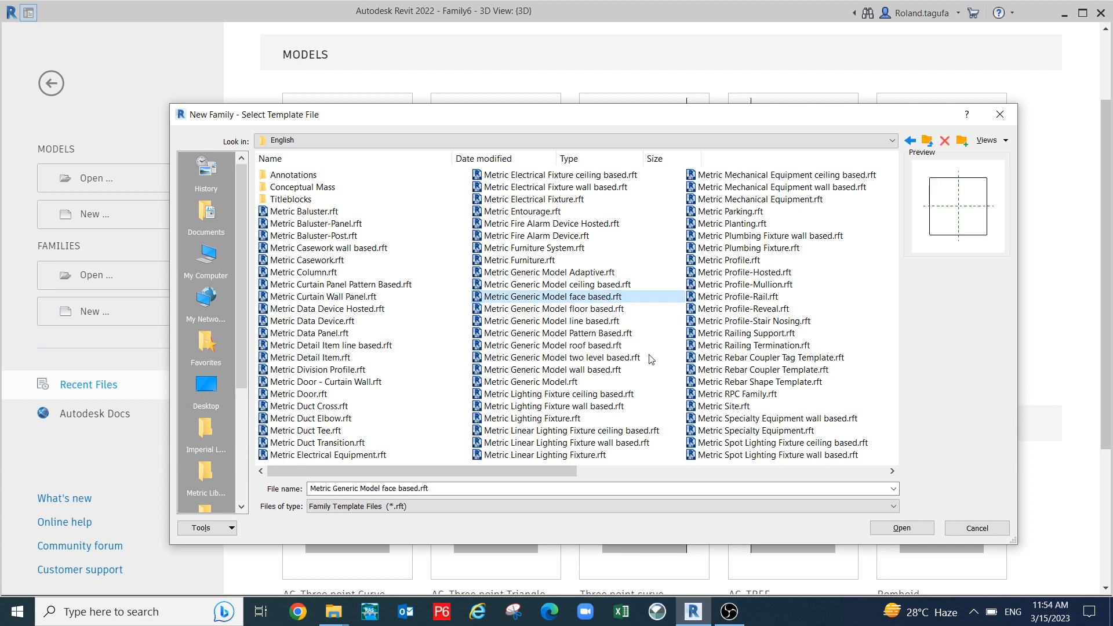
left_click(917, 526)
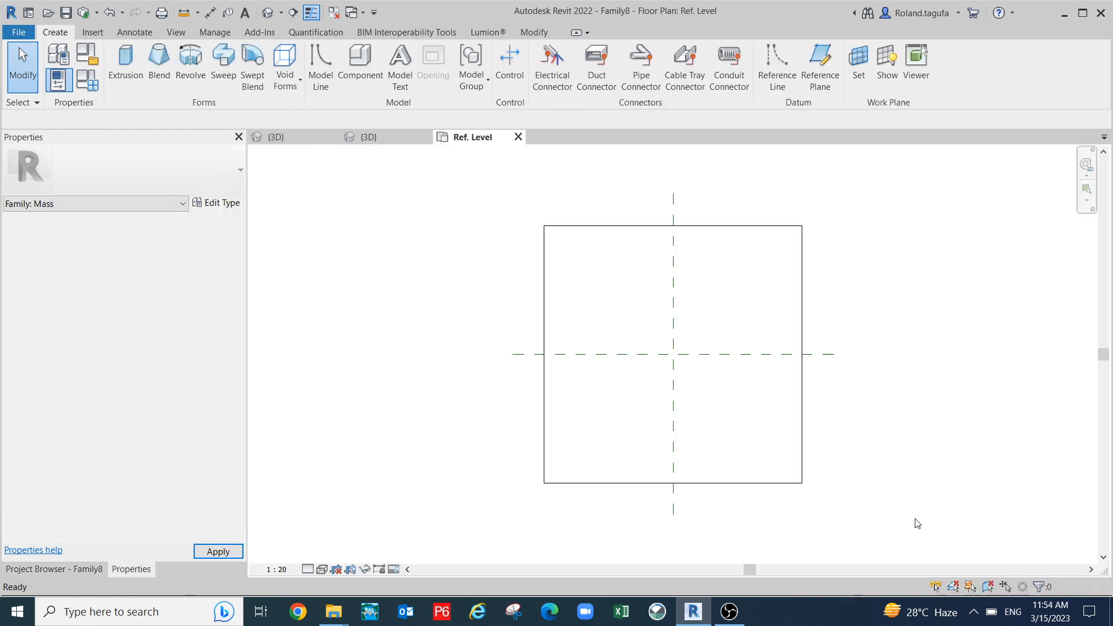
- Use Create Similar on the centre plane to draw vertical reference planes left and right of it
scroll(699, 316, "up", 3)
middle_click_drag(666, 356, 598, 384)
scroll(601, 296, "down", 1)
scroll(596, 347, "down", 1)
scroll(595, 351, "down", 1)
scroll(571, 348, "up", 1)
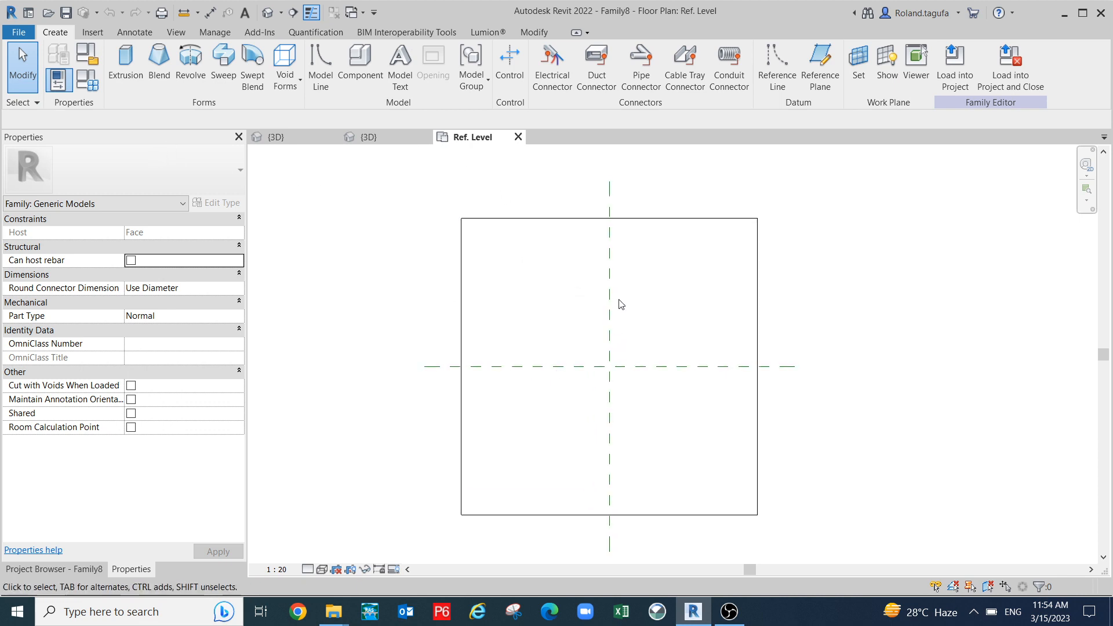
middle_click_drag(622, 320, 632, 310)
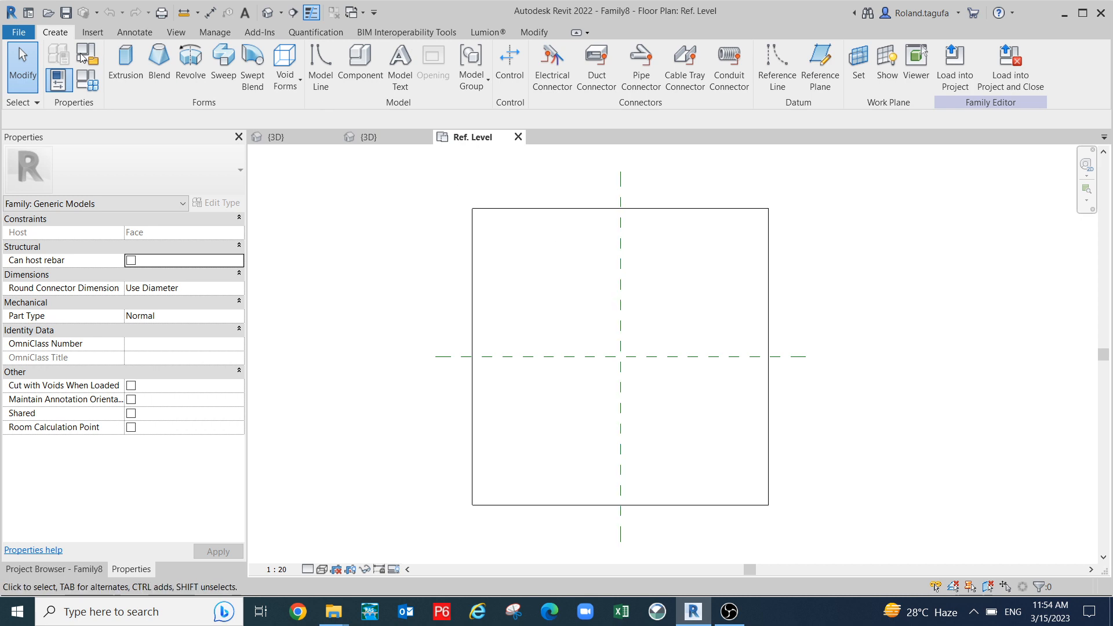
left_click(621, 306)
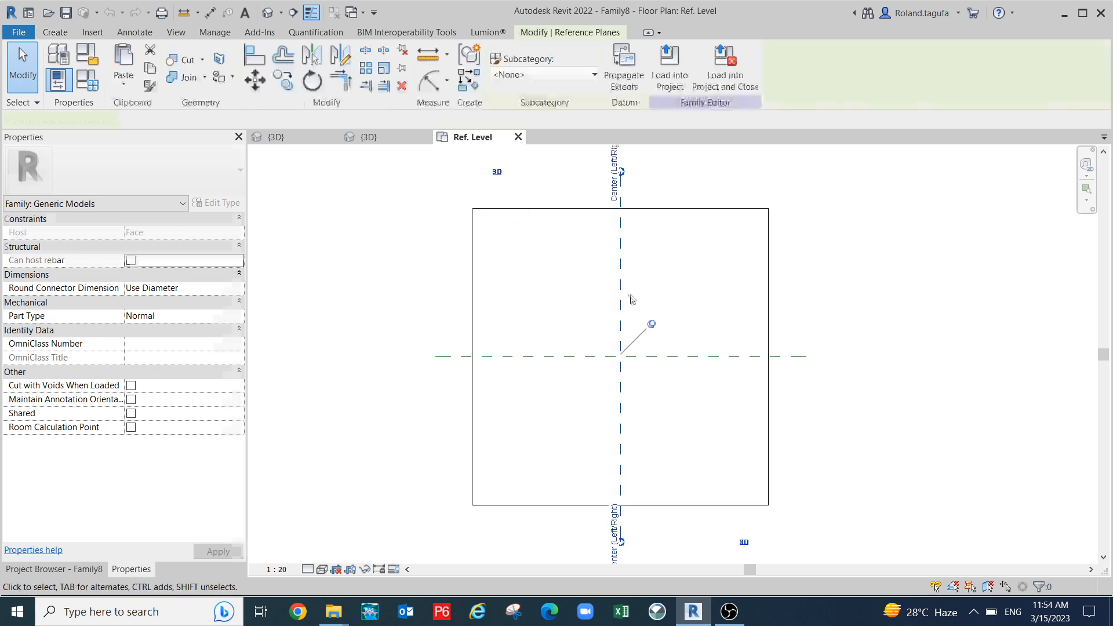
right_click(620, 306)
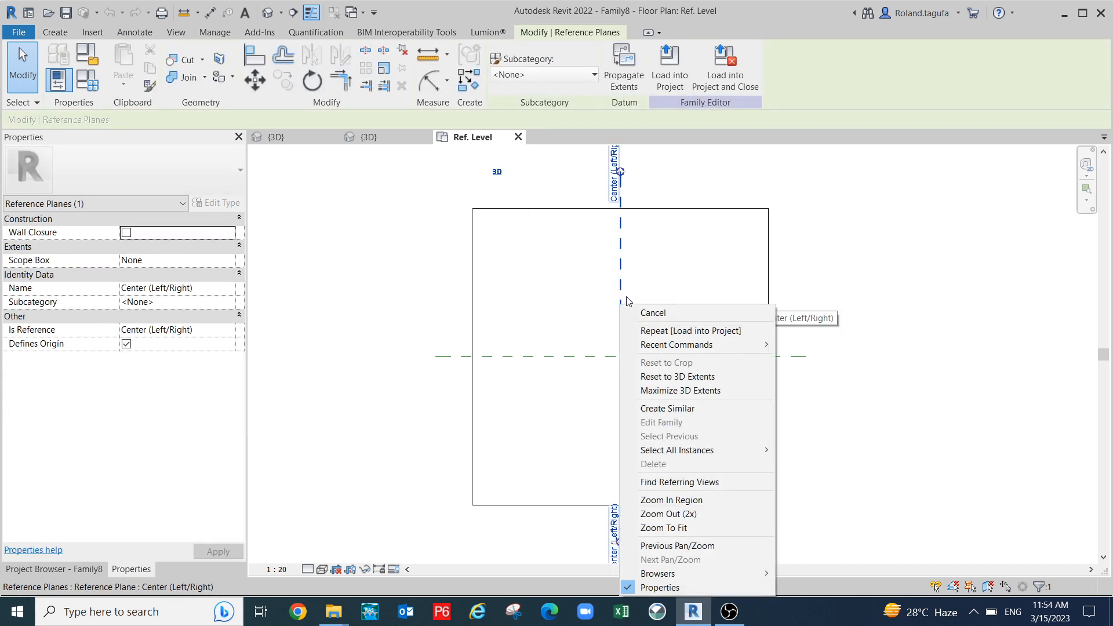
left_click(681, 409)
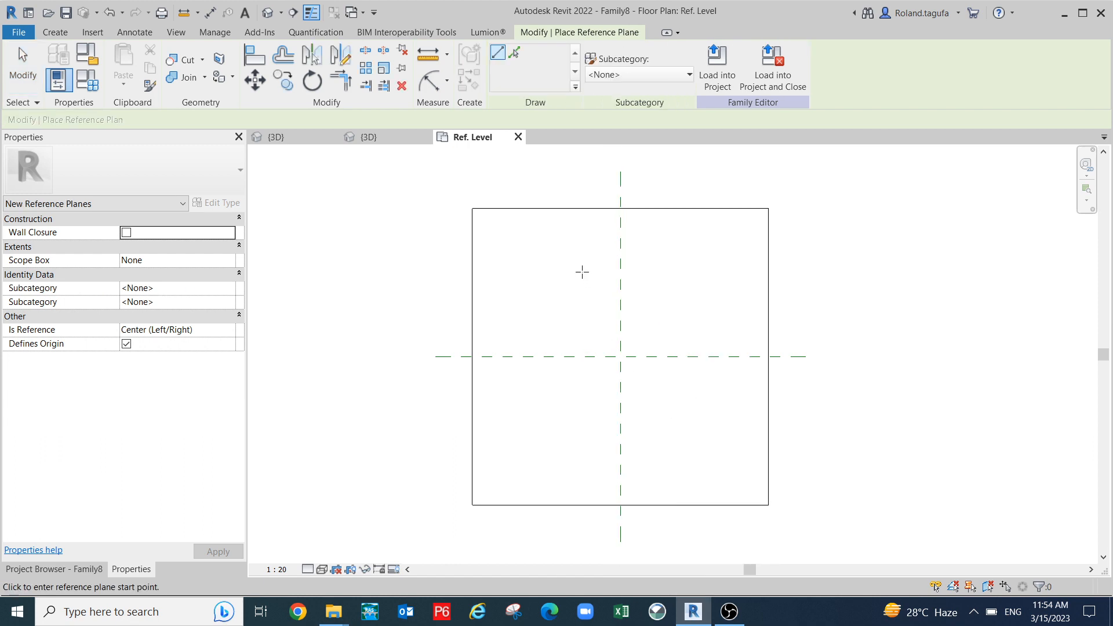
left_click(579, 256)
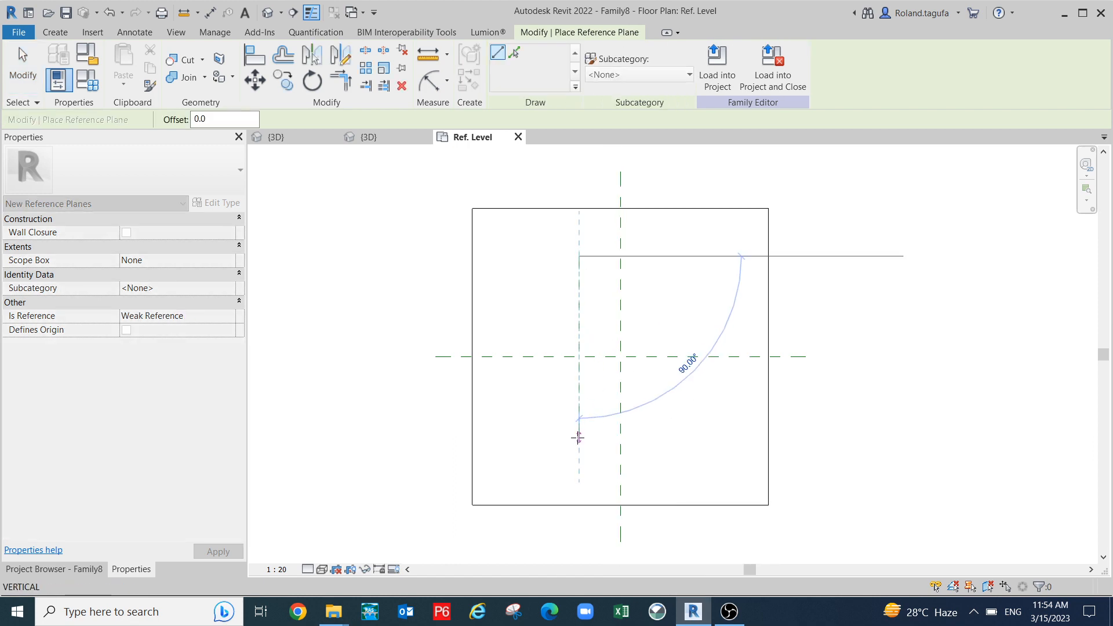
left_click(579, 439)
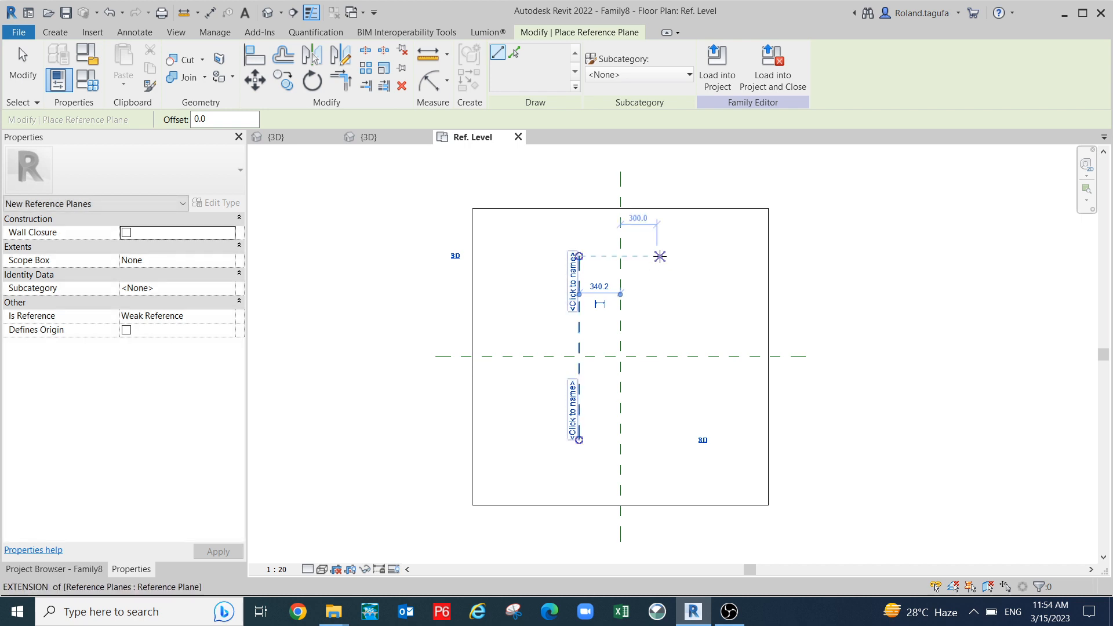
left_click(657, 255)
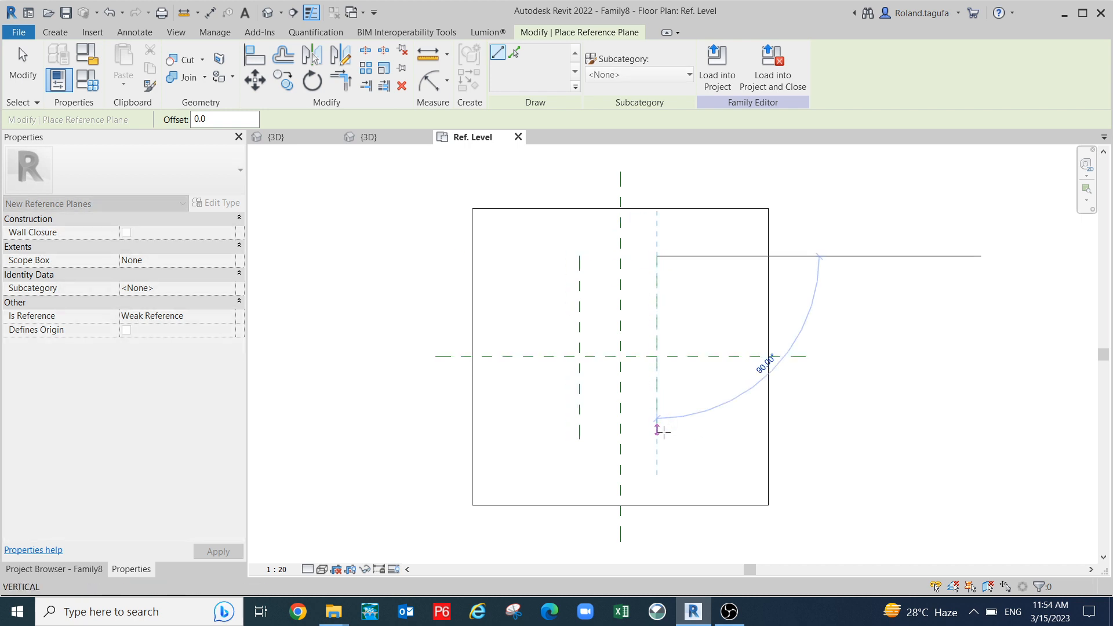
left_click(662, 431)
key("Escape")
key("Escape")
- Start an aligned dimension (DI) from the left vertical reference plane
middle_click_drag(713, 350, 659, 393)
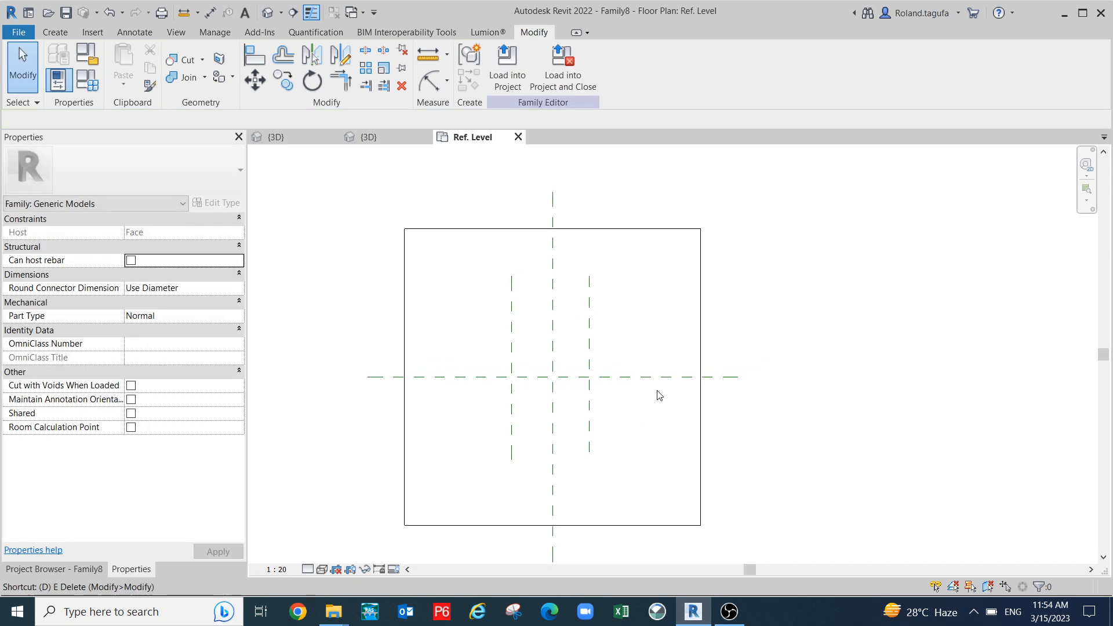
key("d")
key("i")
left_click(511, 326)
- Dimension the three vertical planes and constrain their spacings equal (EQ)
left_click(553, 326)
left_click(589, 328)
left_click(637, 318)
scroll(596, 316, "up", 1)
scroll(546, 287, "up", 1)
left_click(543, 277)
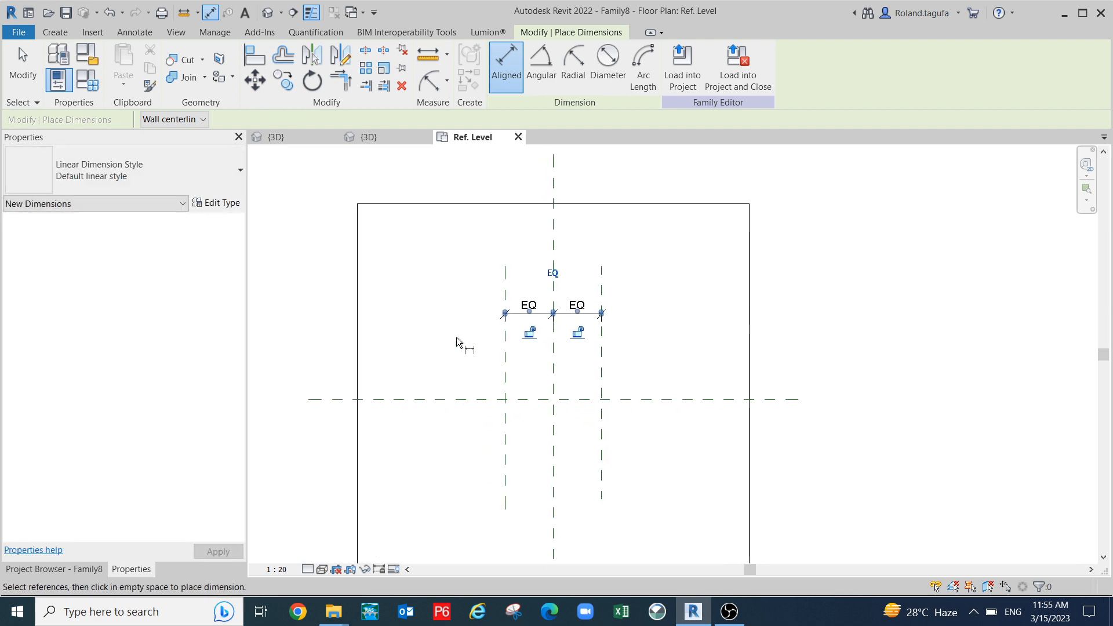
key("Escape")
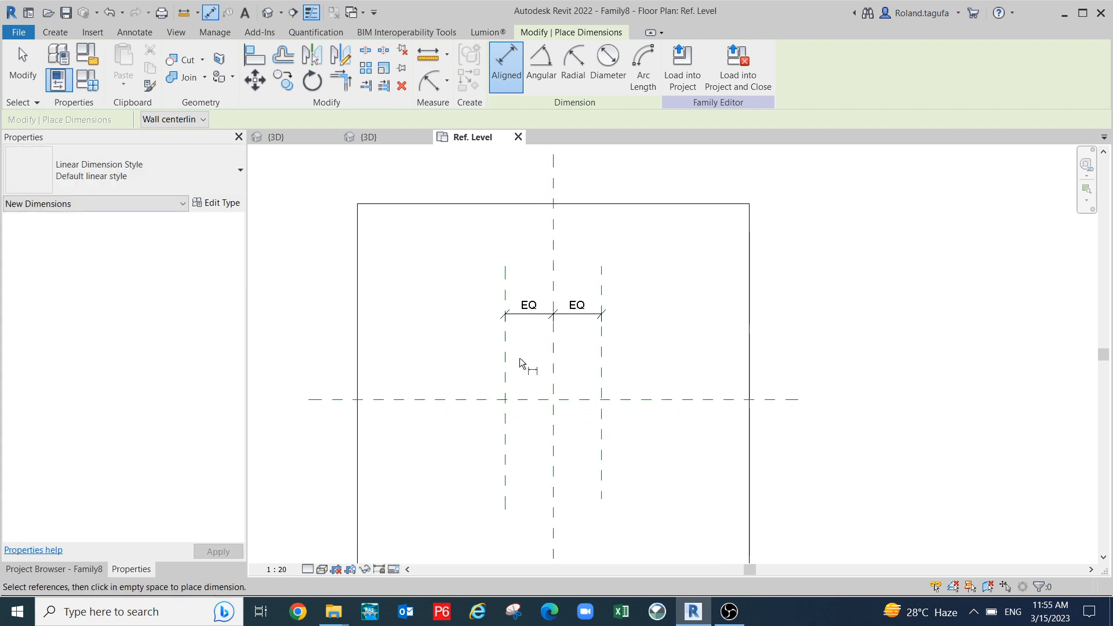
right_click(510, 363)
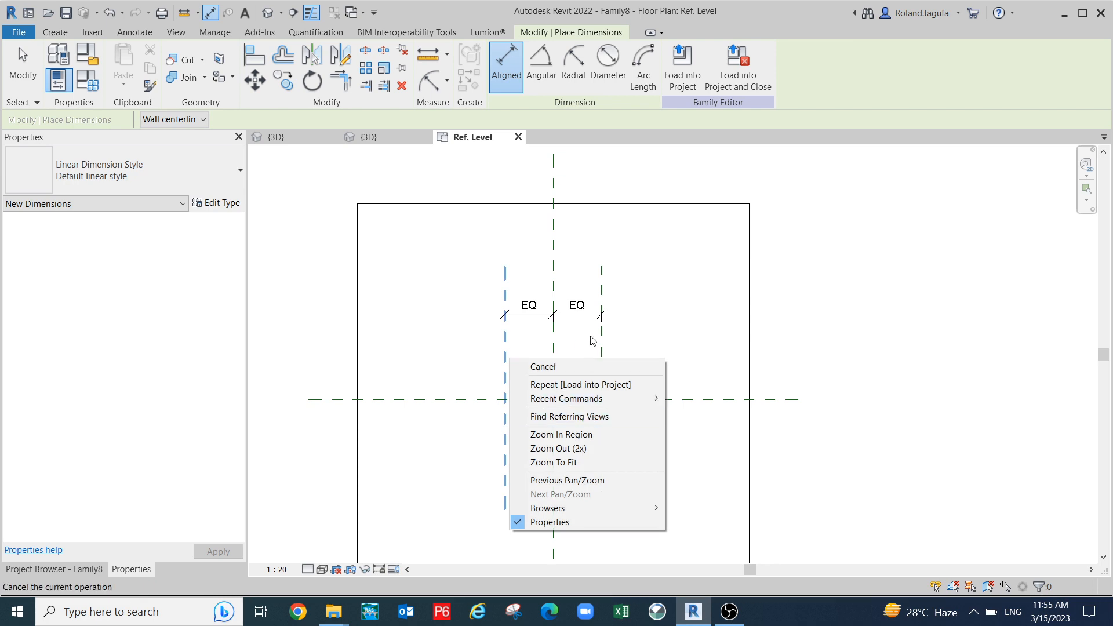
left_click(527, 366)
- Draw horizontal reference planes above and below the centre with Create Similar
right_click(505, 355)
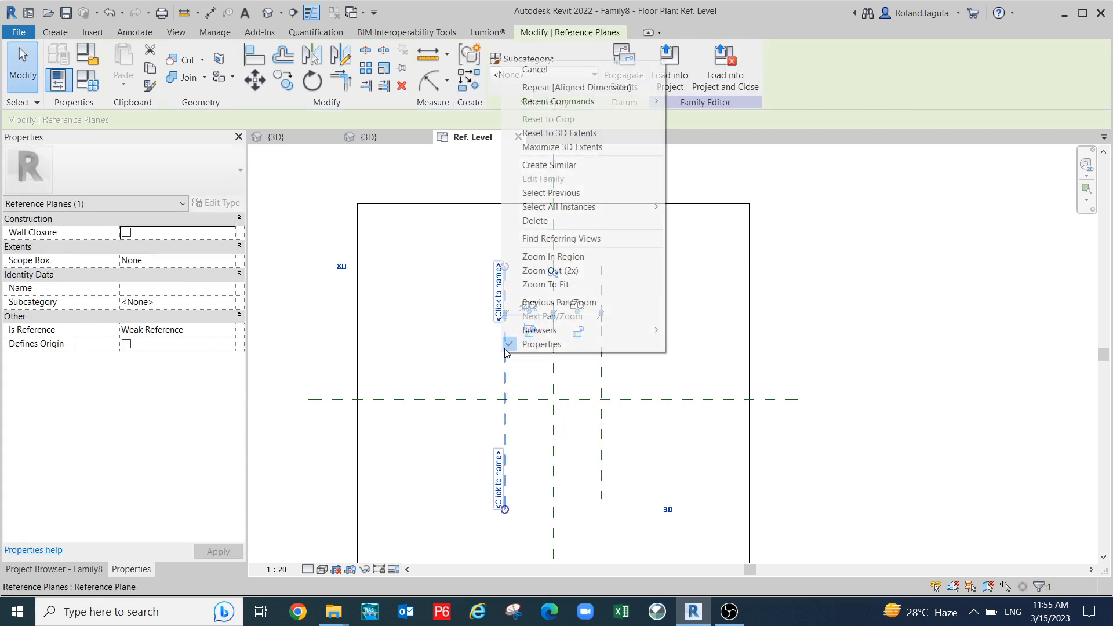
left_click(550, 165)
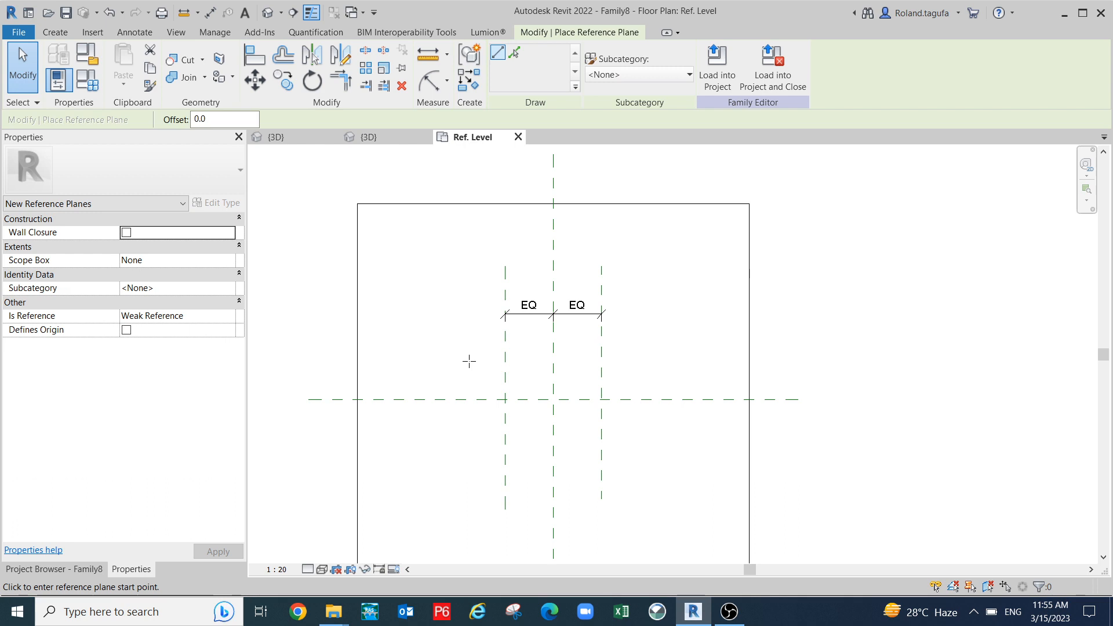
left_click(469, 361)
left_click(666, 360)
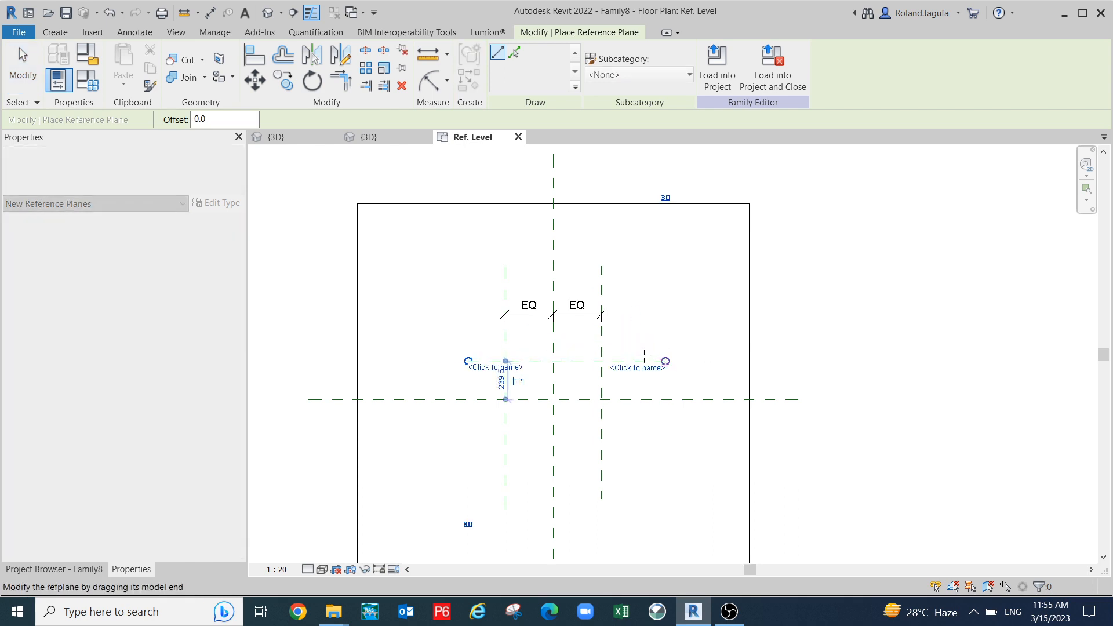
left_click(468, 441)
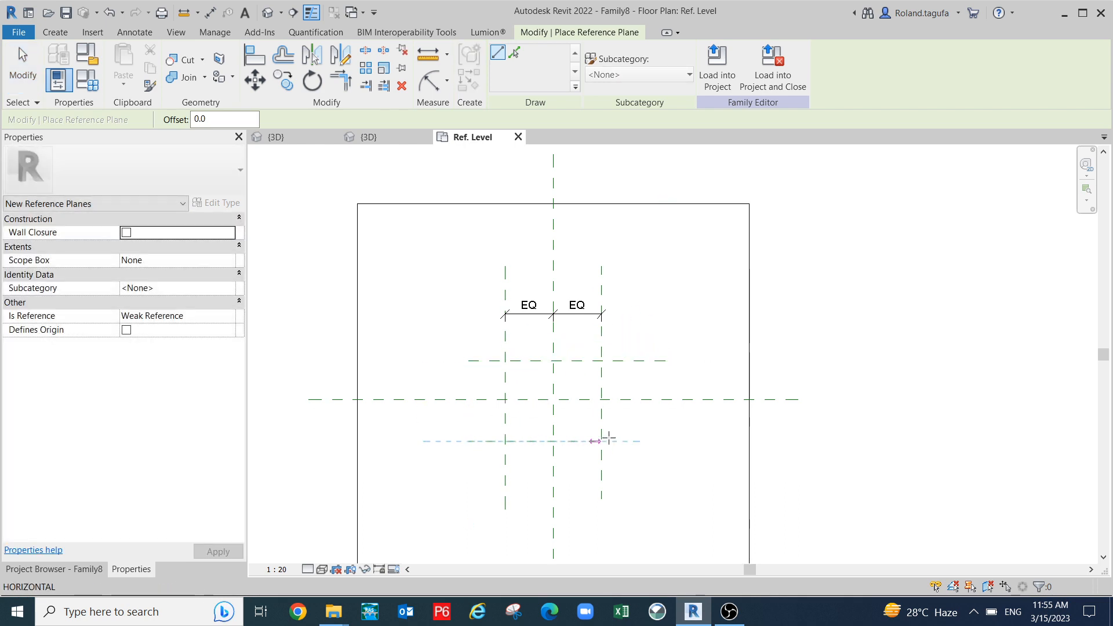
left_click(647, 441)
key("Escape")
key("Escape")
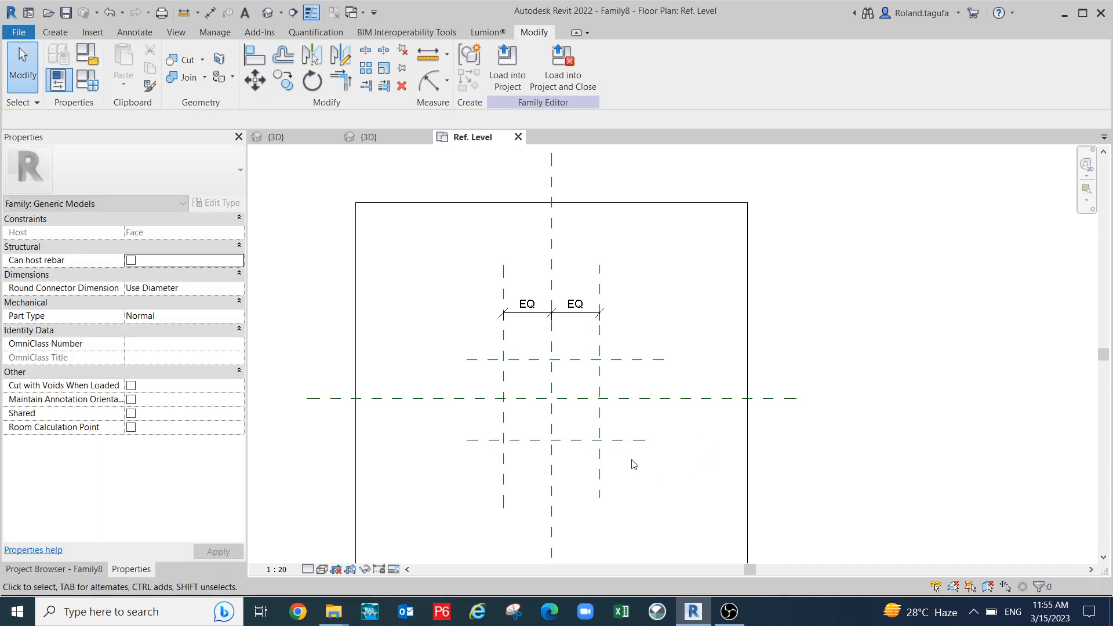
- Dimension the two horizontal planes at 499, then undo that dimension
key("d")
key("i")
left_click(468, 360)
left_click(482, 440)
left_click(425, 450)
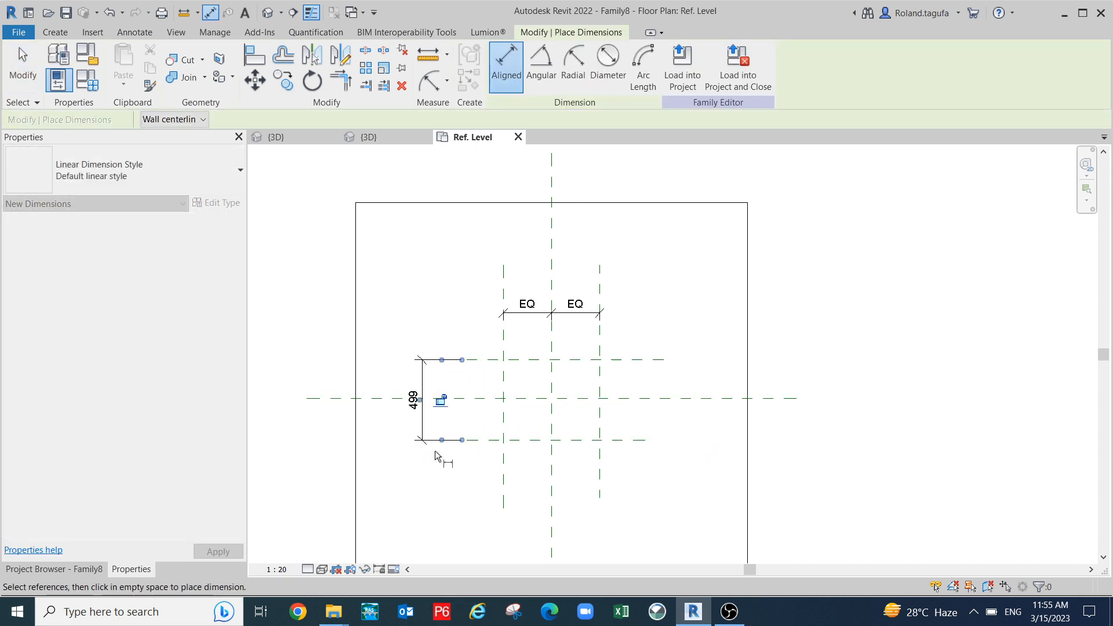
scroll(446, 446, "up", 1)
key("Escape")
key("Escape")
left_click(416, 425)
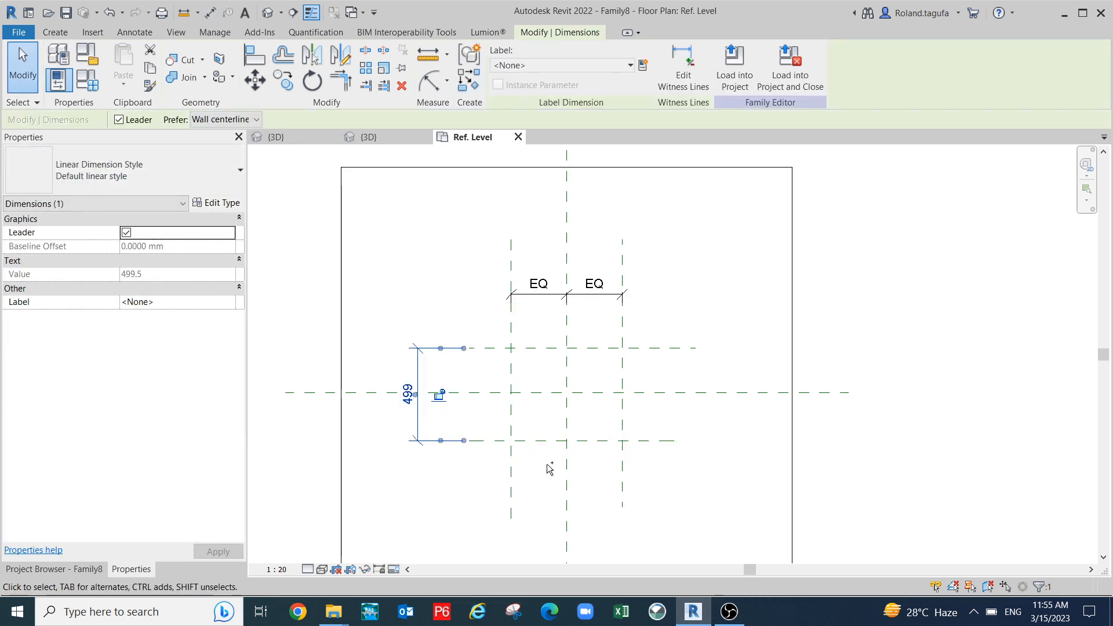
scroll(492, 458, "down", 1)
key("ctrl+z")
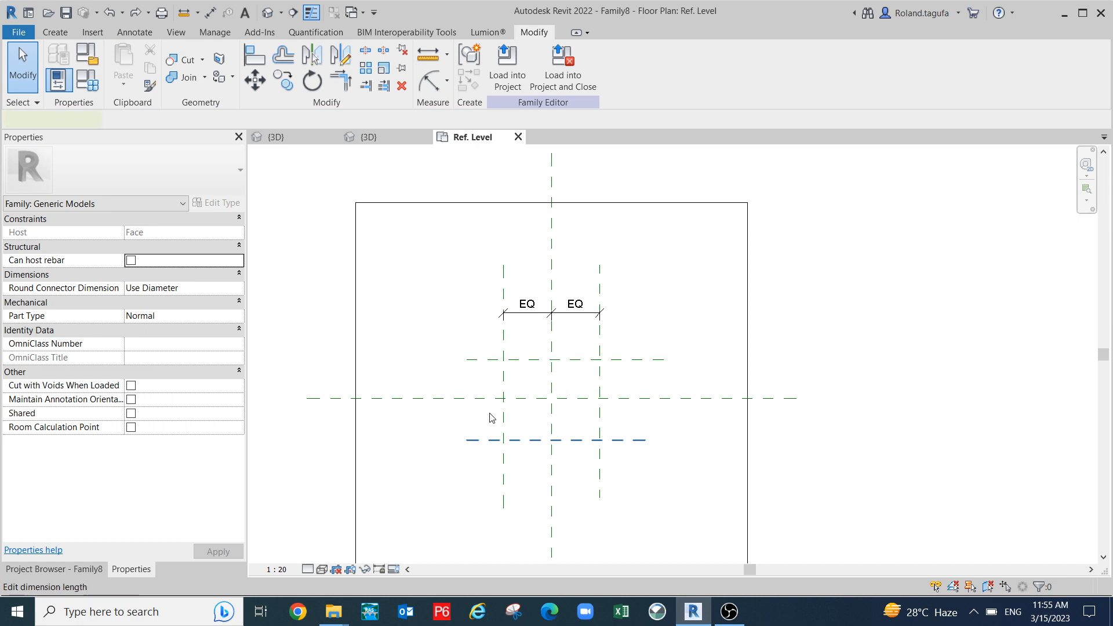
left_click(490, 417)
left_click(392, 428)
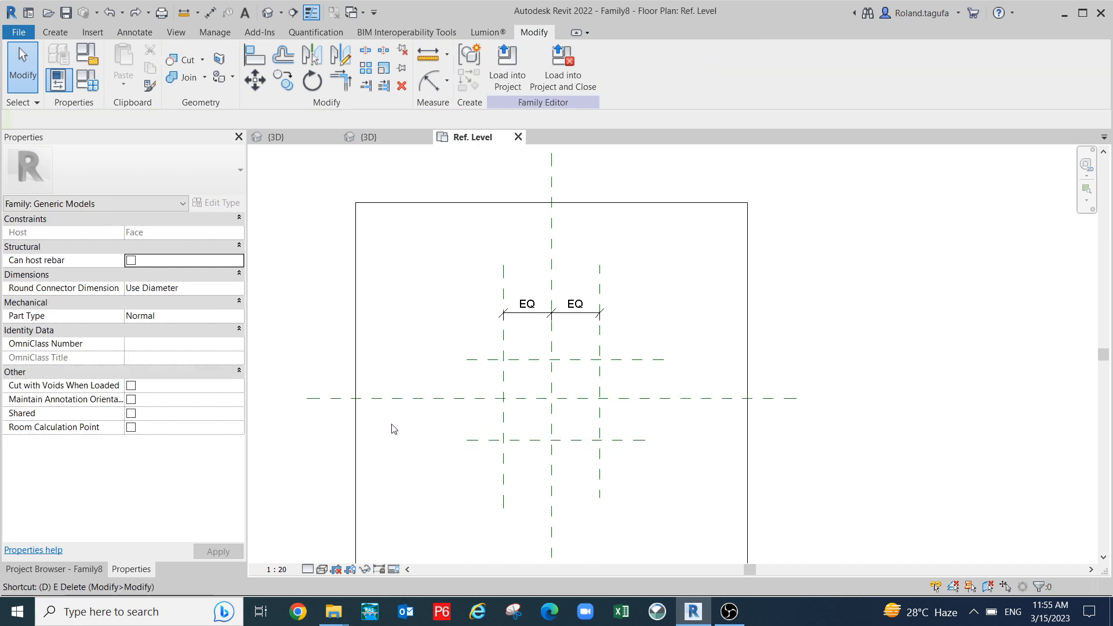
- Dimension the three horizontal planes and constrain their spacings equal (EQ)
key("d")
key("i")
left_click(478, 359)
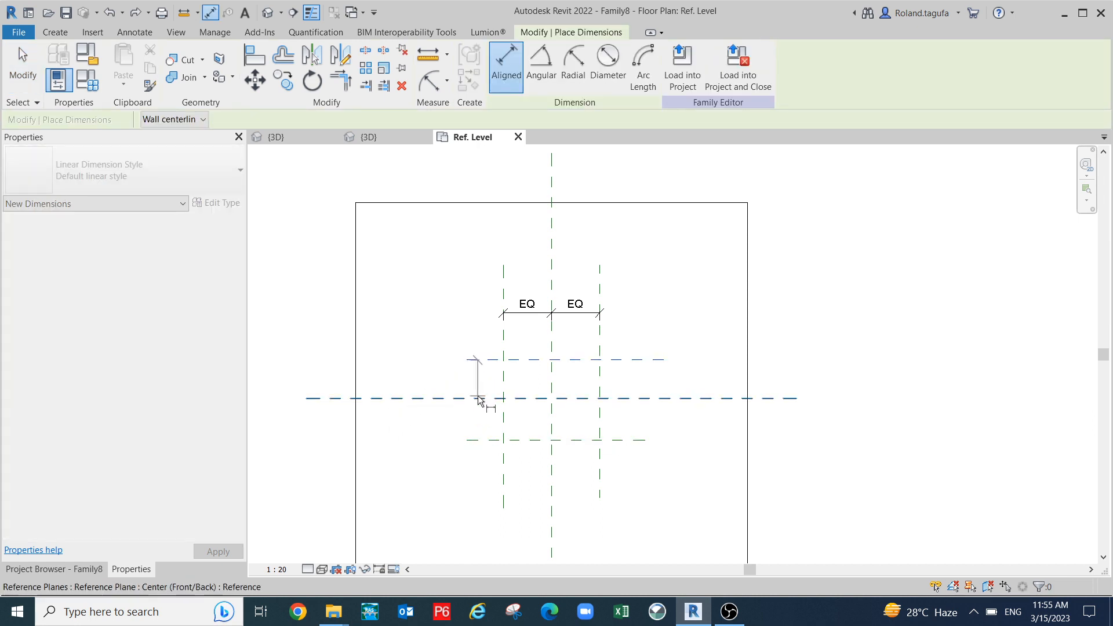
left_click(479, 399)
left_click(478, 440)
left_click(455, 458)
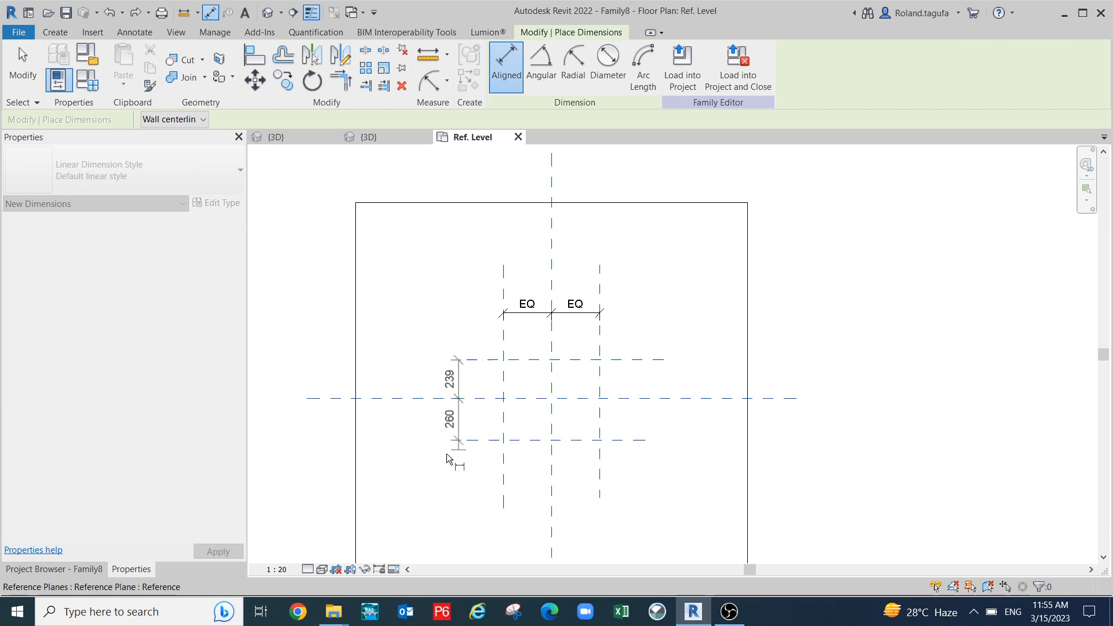
scroll(455, 399, "up", 2)
left_click(459, 406)
scroll(459, 406, "down", 4)
key("Escape")
key("Escape")
- Add a 600 overall dimension between the outer vertical planes and select it
middle_click_drag(616, 373, 705, 339)
scroll(704, 338, "down", 1)
middle_click_drag(691, 462, 682, 458)
key("d")
key("i")
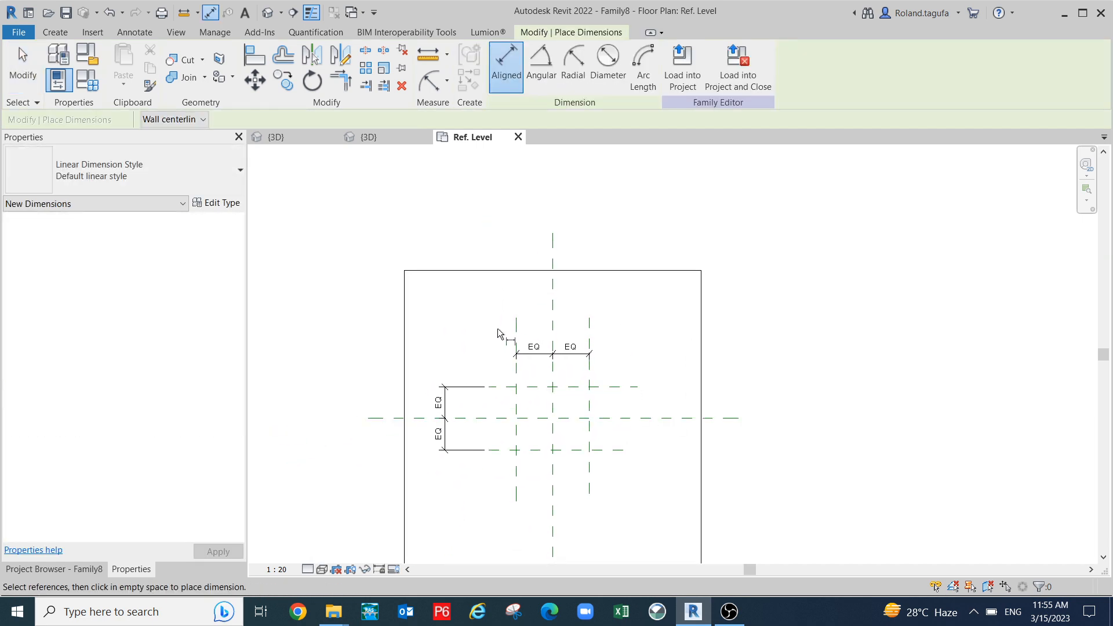
left_click(515, 335)
left_click(589, 326)
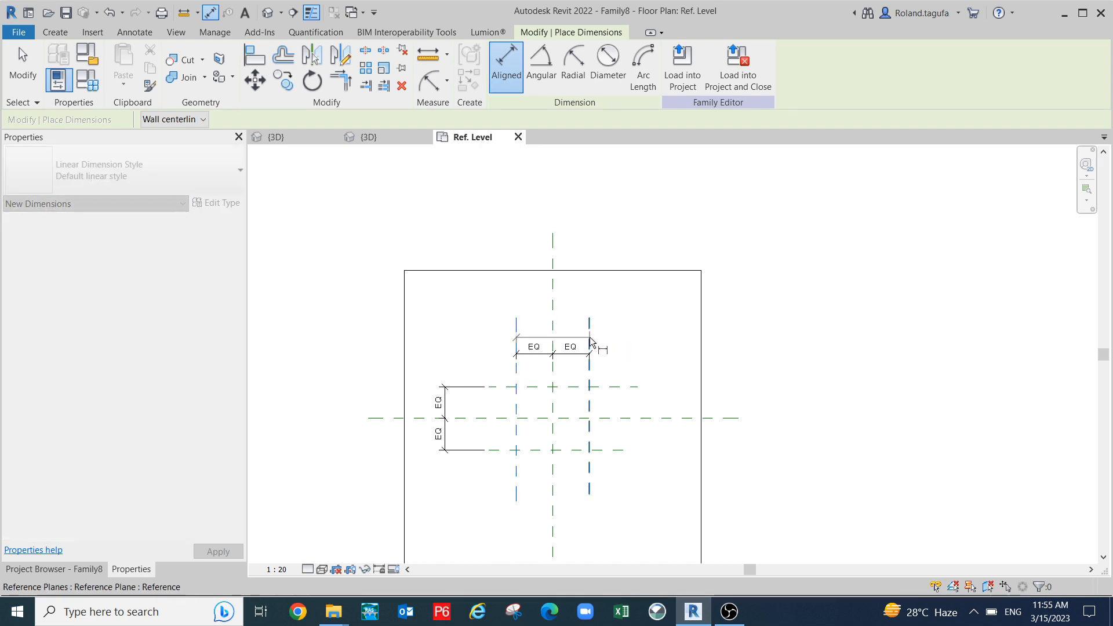
left_click(664, 322)
scroll(618, 318, "up", 2)
key("Escape")
key("Escape")
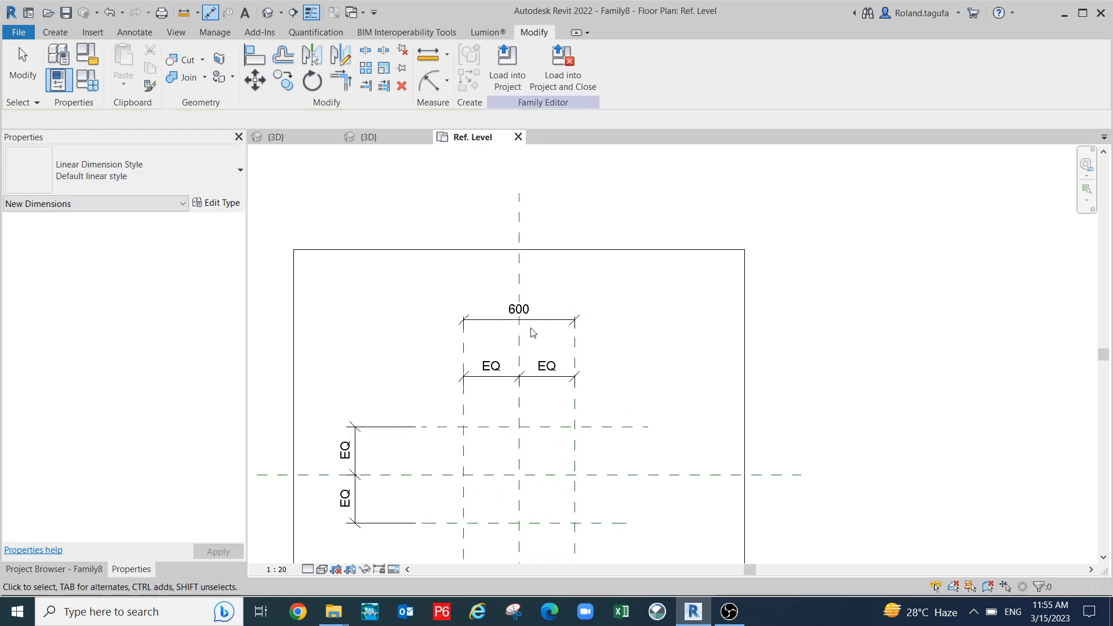
left_click(539, 322)
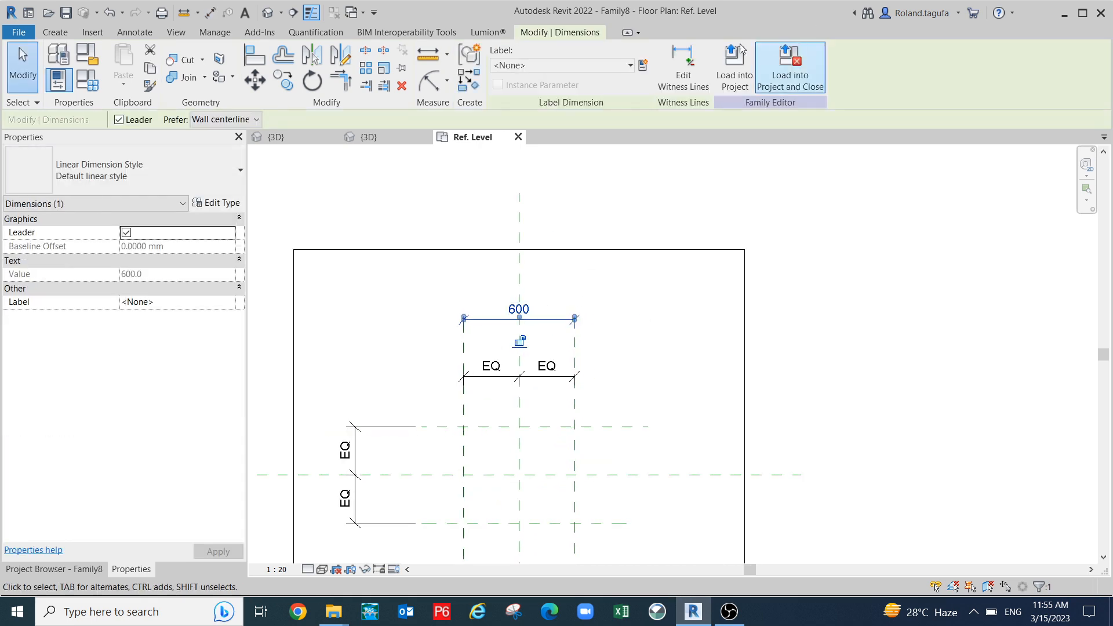
- Label the 600 dimension with a new parameter named W
left_click(643, 66)
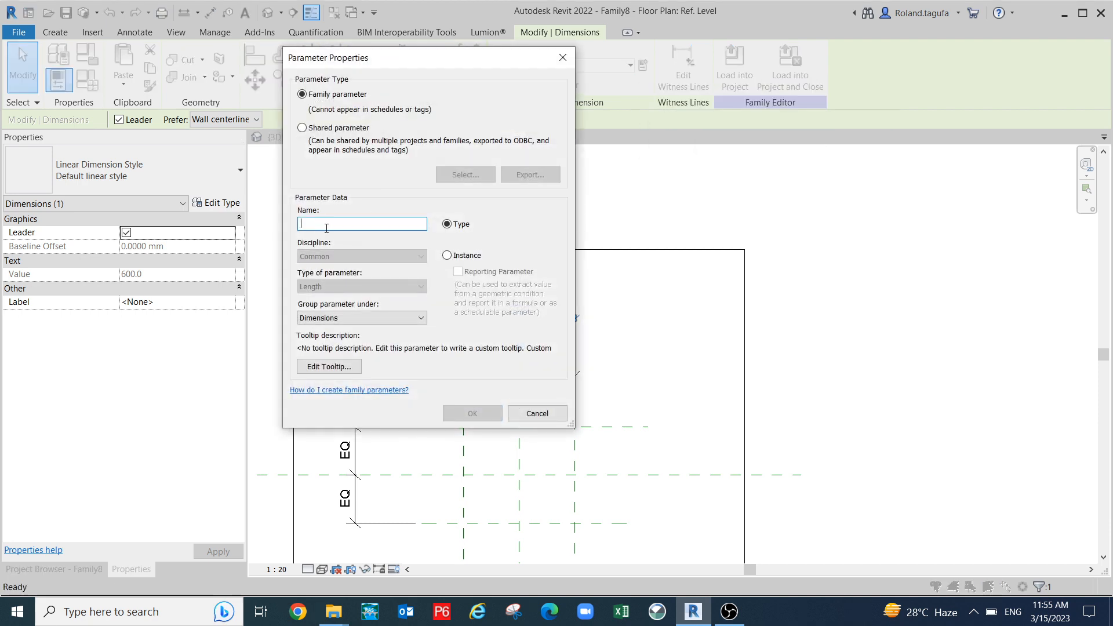
type("W")
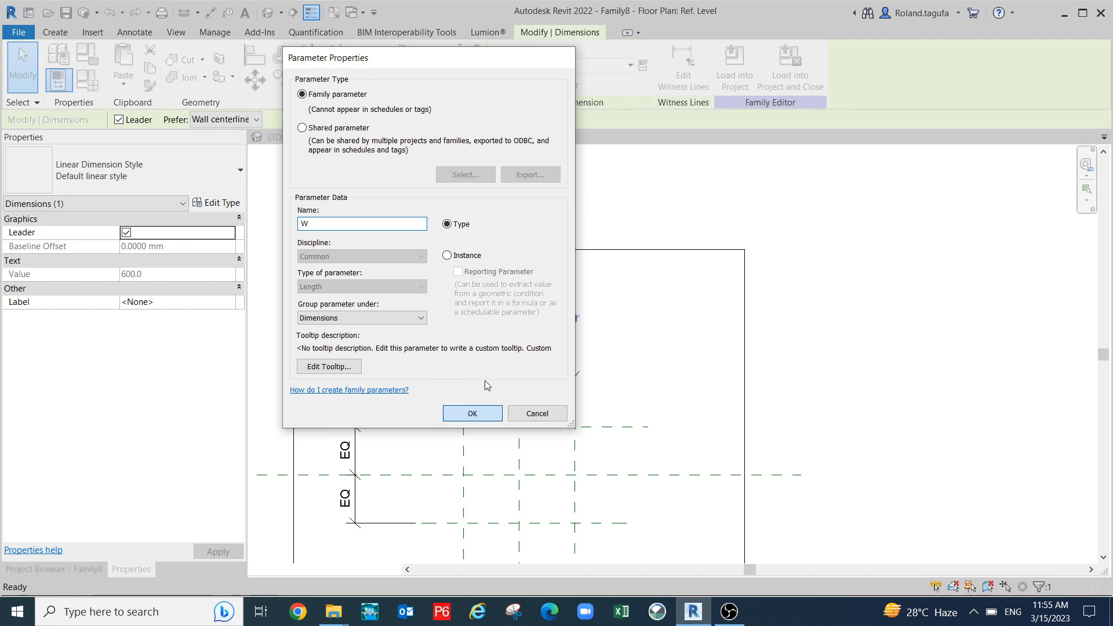
left_click(473, 414)
scroll(486, 476, "down", 3)
mouse_move(489, 459)
middle_mouse_down()
mouse_move(502, 451)
mouse_move(506, 463)
middle_mouse_up()
- Dimension the outer horizontal planes (520) and label it with new parameter L
key("d")
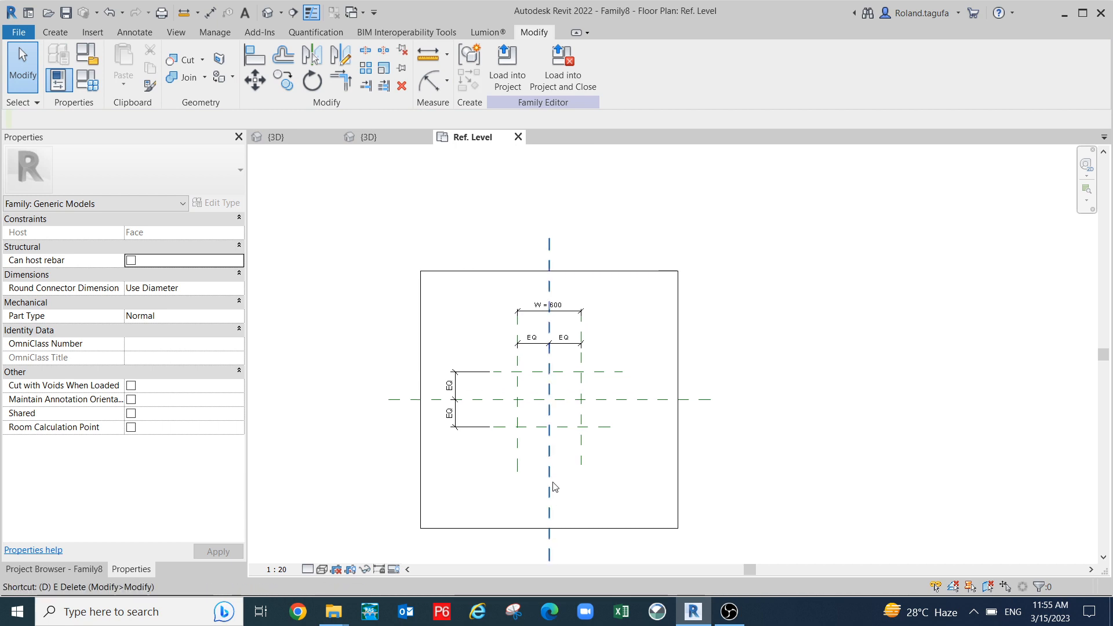
key("i")
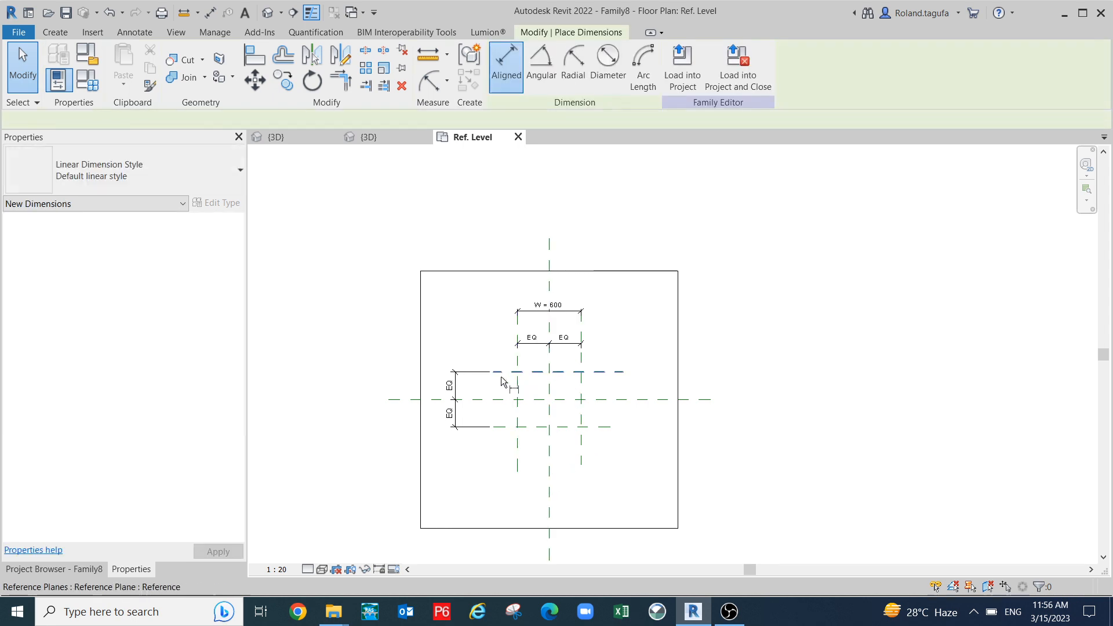
left_click(502, 380)
left_click(504, 427)
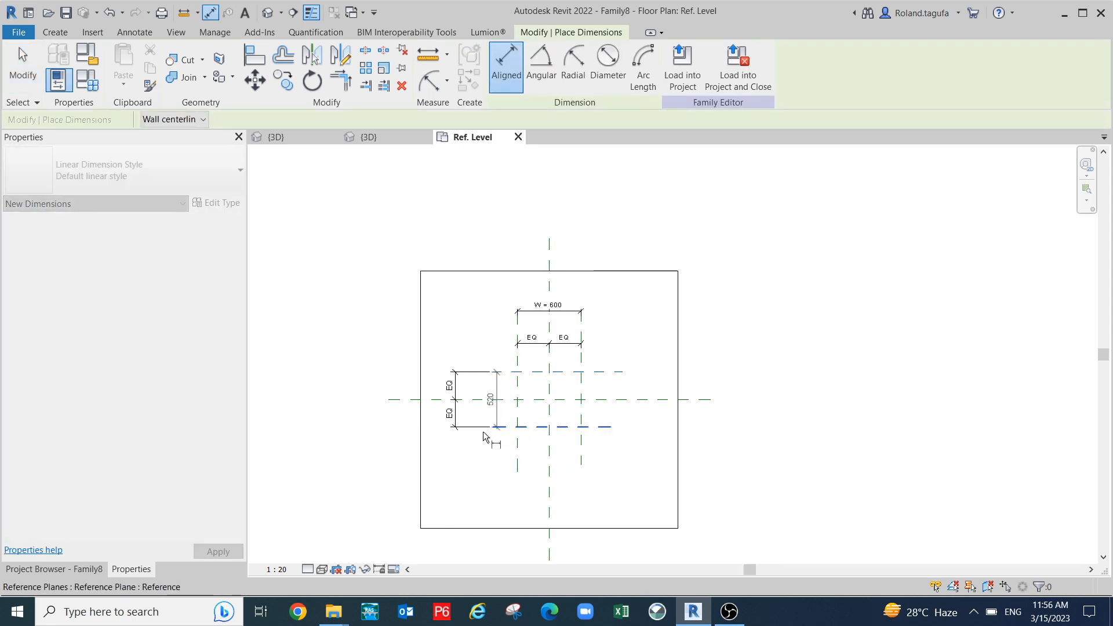
left_click(436, 443)
scroll(444, 437, "up", 2)
key("Escape")
key("Escape")
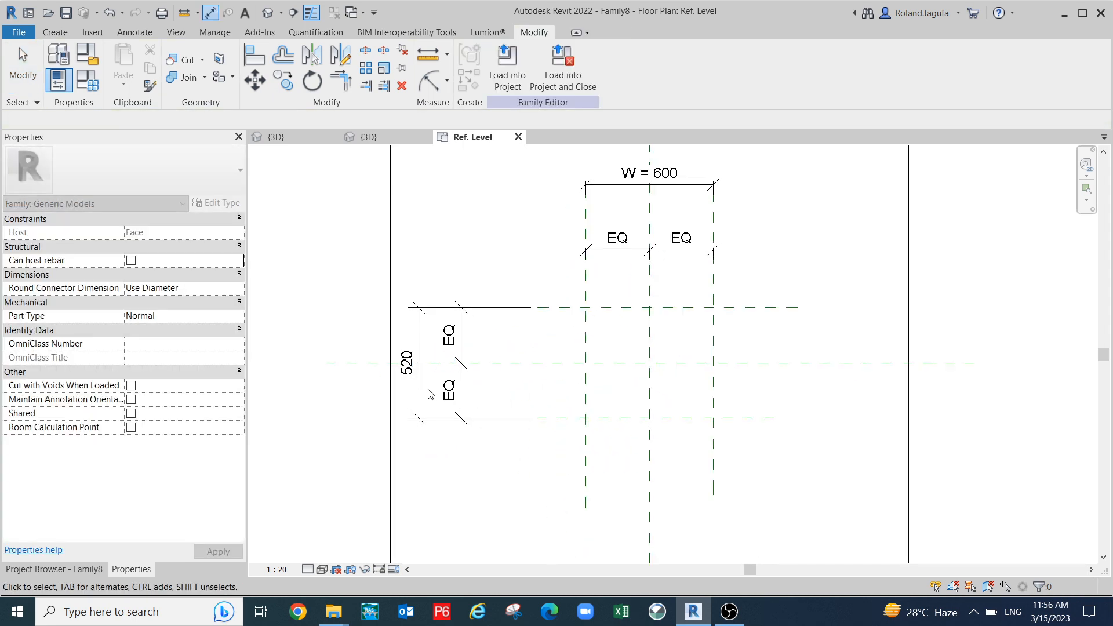
left_click(430, 394)
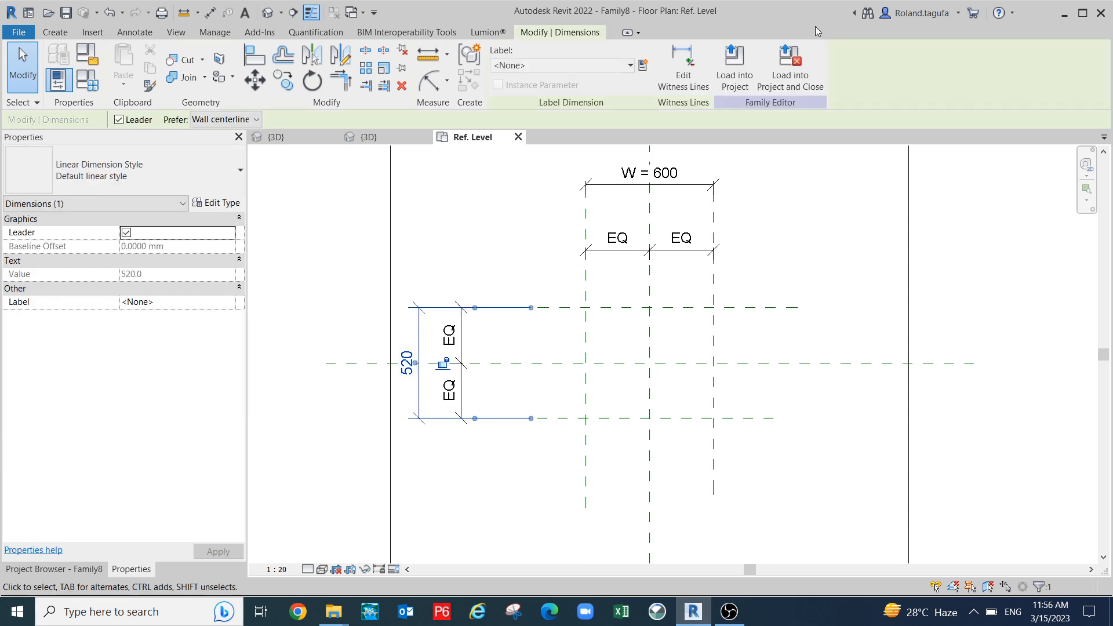
left_click(644, 65)
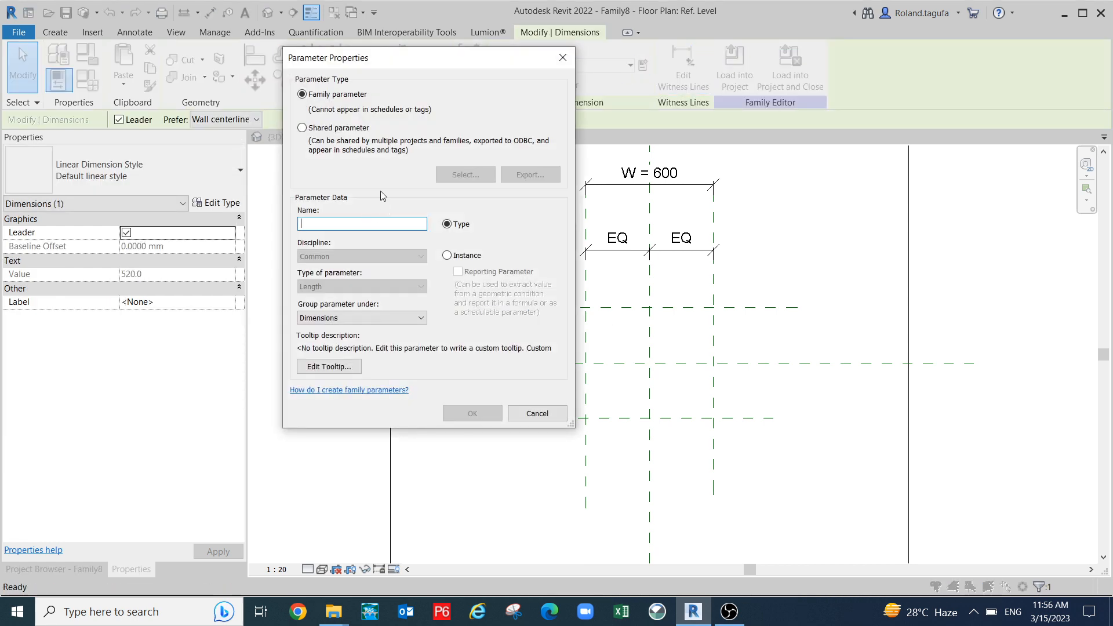
type("L")
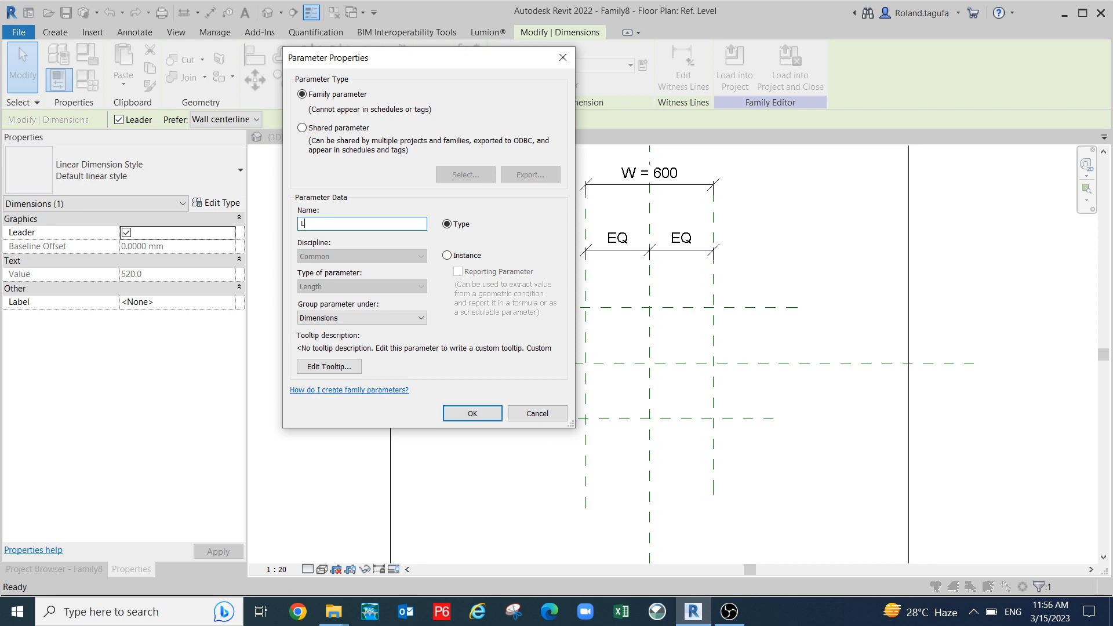
left_click(472, 414)
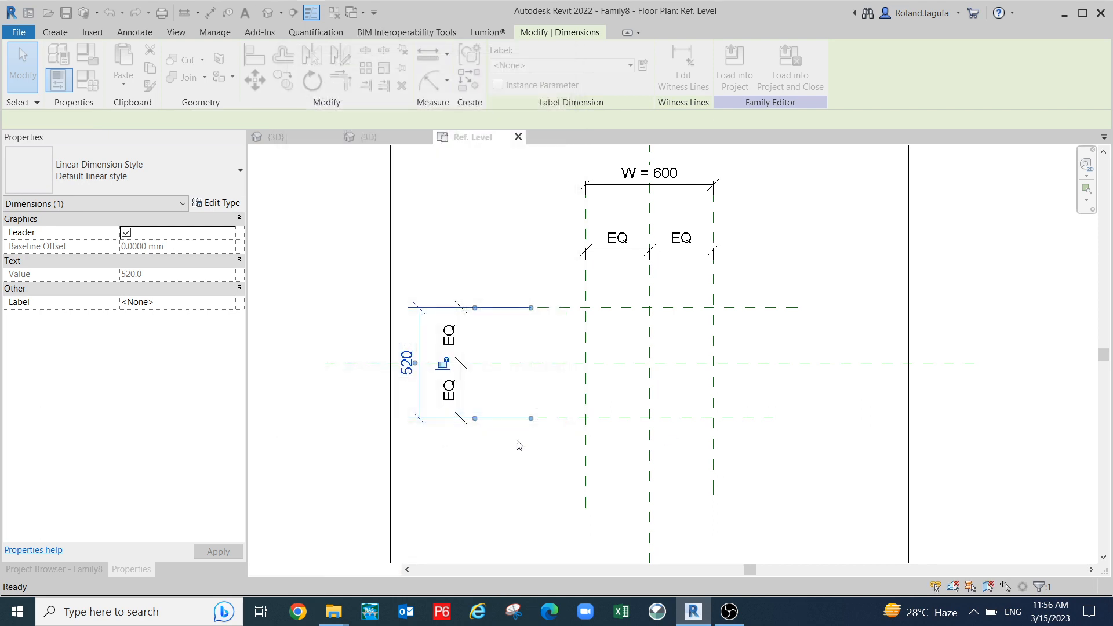
scroll(516, 447, "down", 3)
key("Escape")
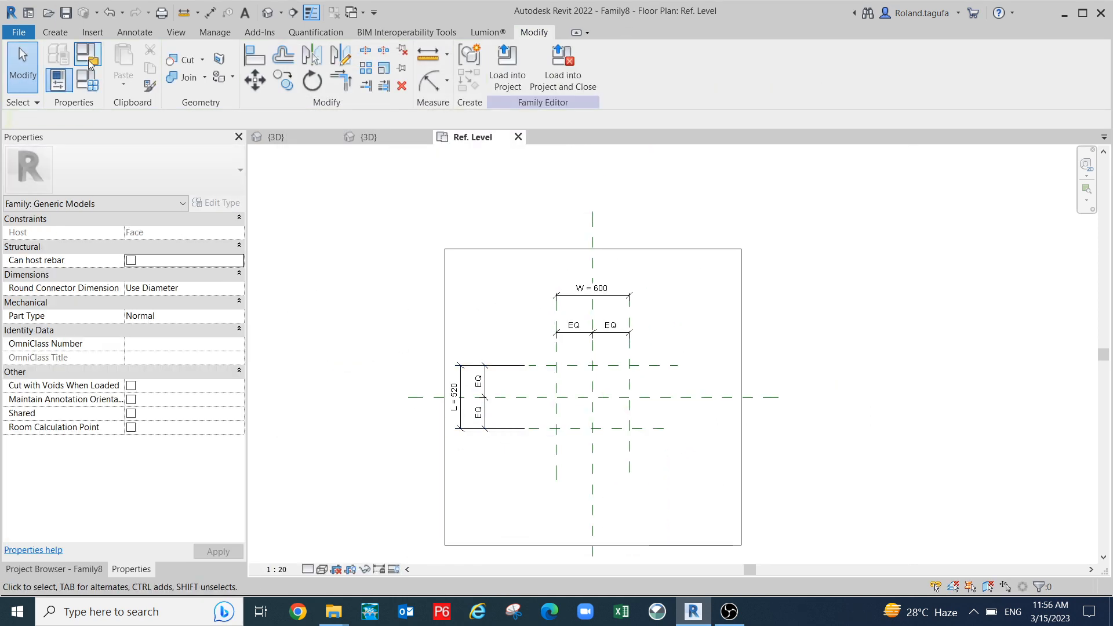
- In Family Types, enter L = 1000 and W = 800, applying each value
left_click(87, 79)
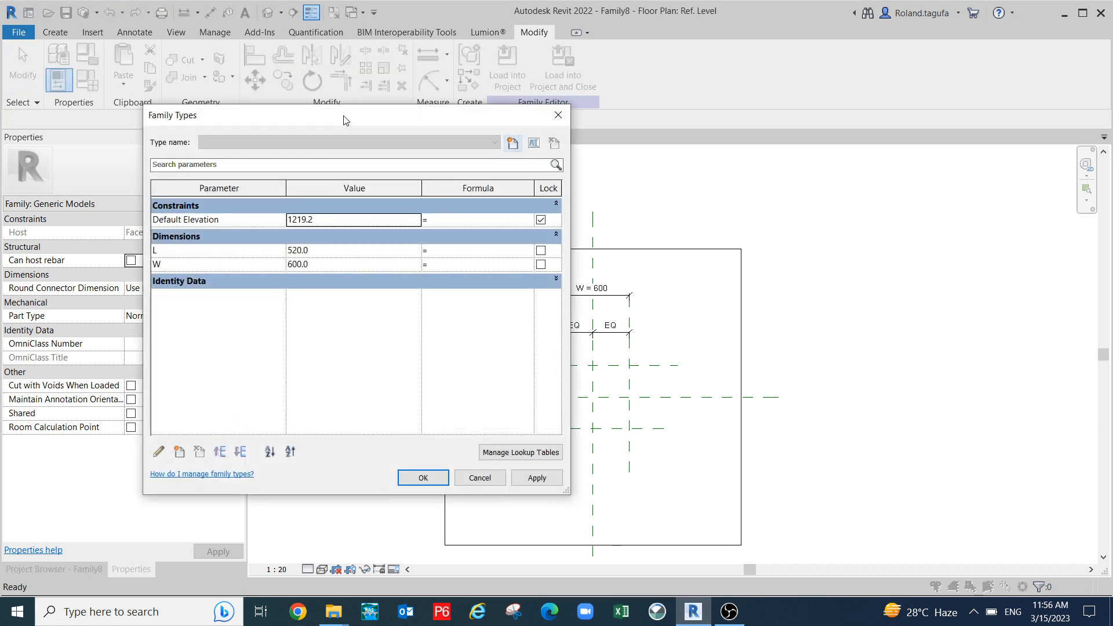
left_click_drag(343, 116, 278, 80)
left_click(253, 216)
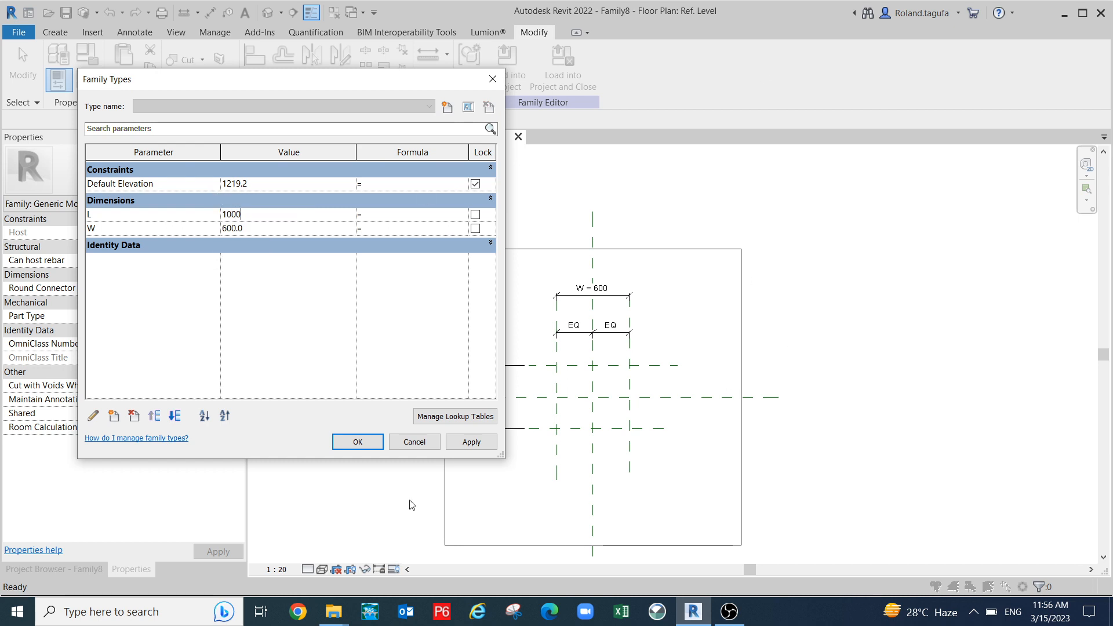
type("1000")
left_click(464, 447)
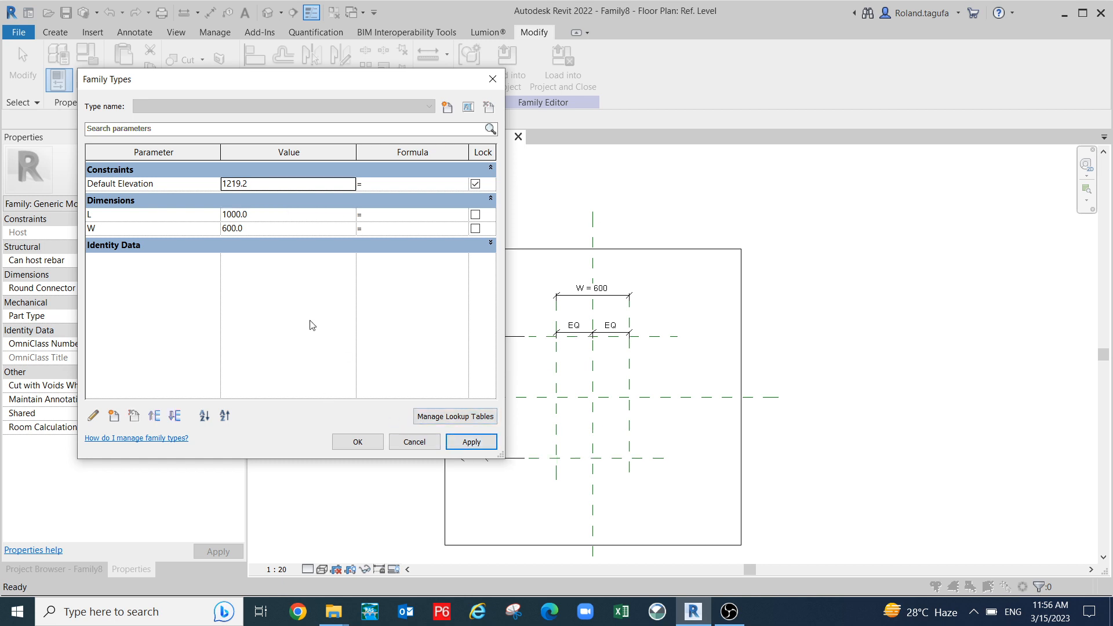
left_click(263, 230)
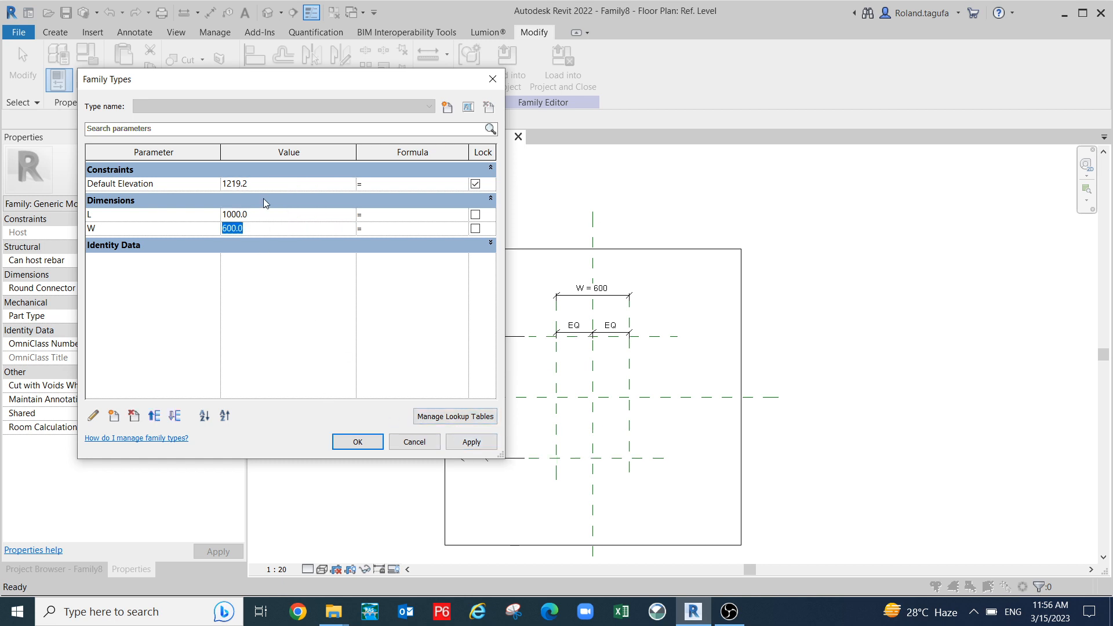
type("8")
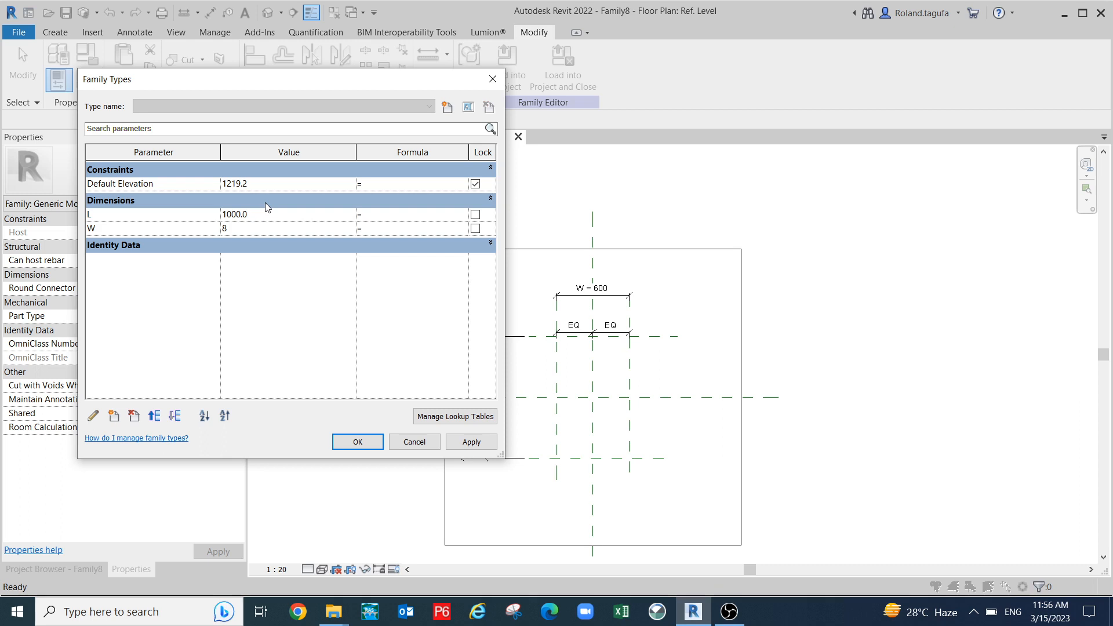
type("00")
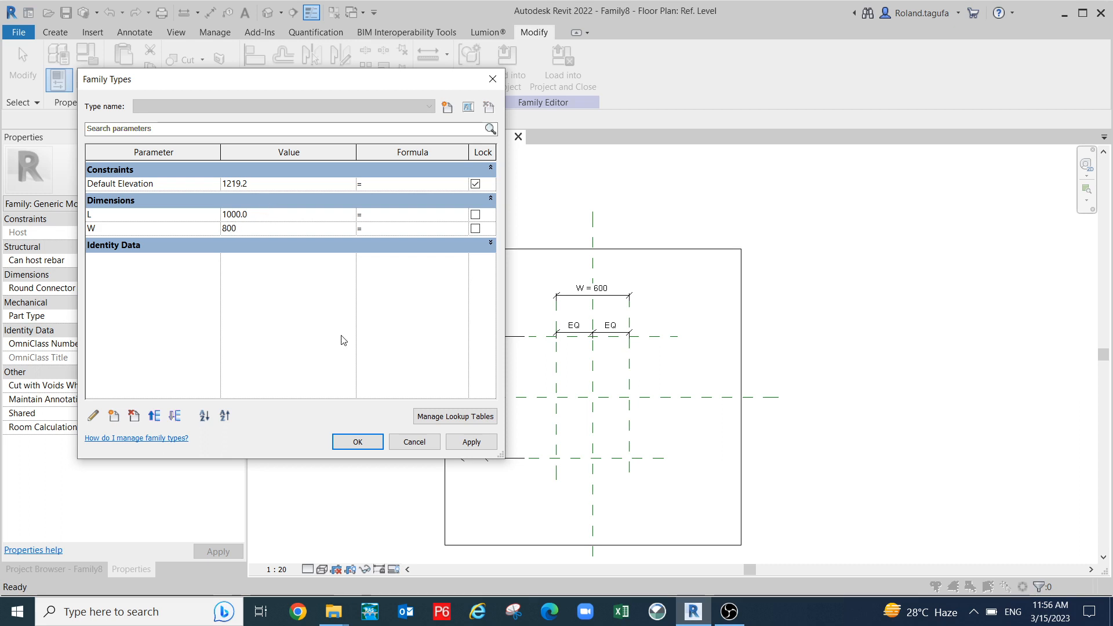
left_click(470, 443)
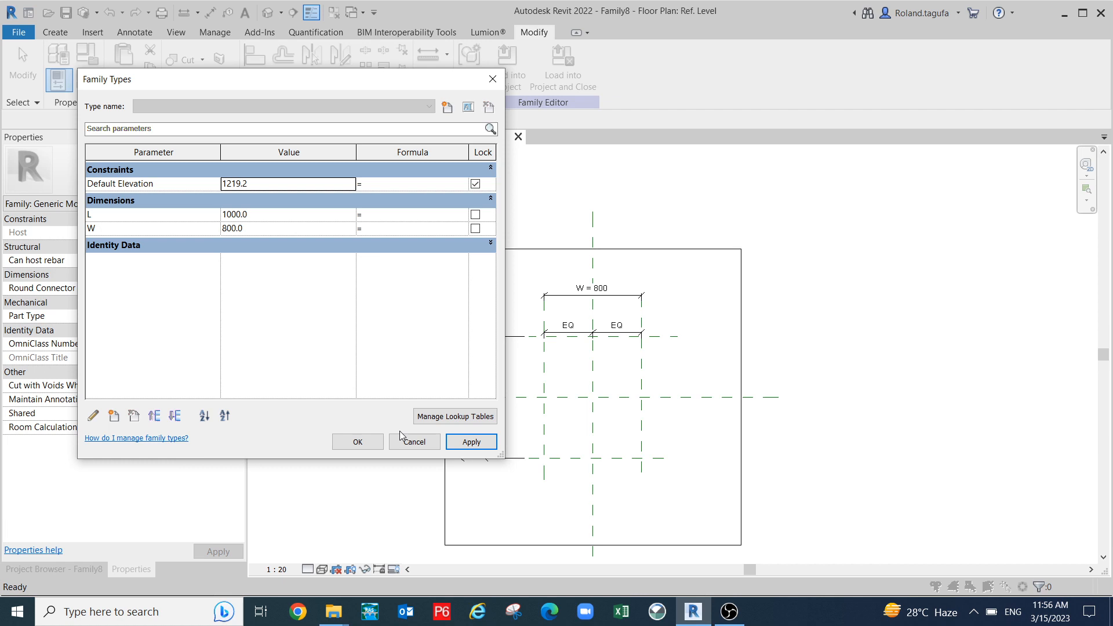
- Check Default Elevation's settings unchanged, then make L an instance parameter
left_click(94, 415)
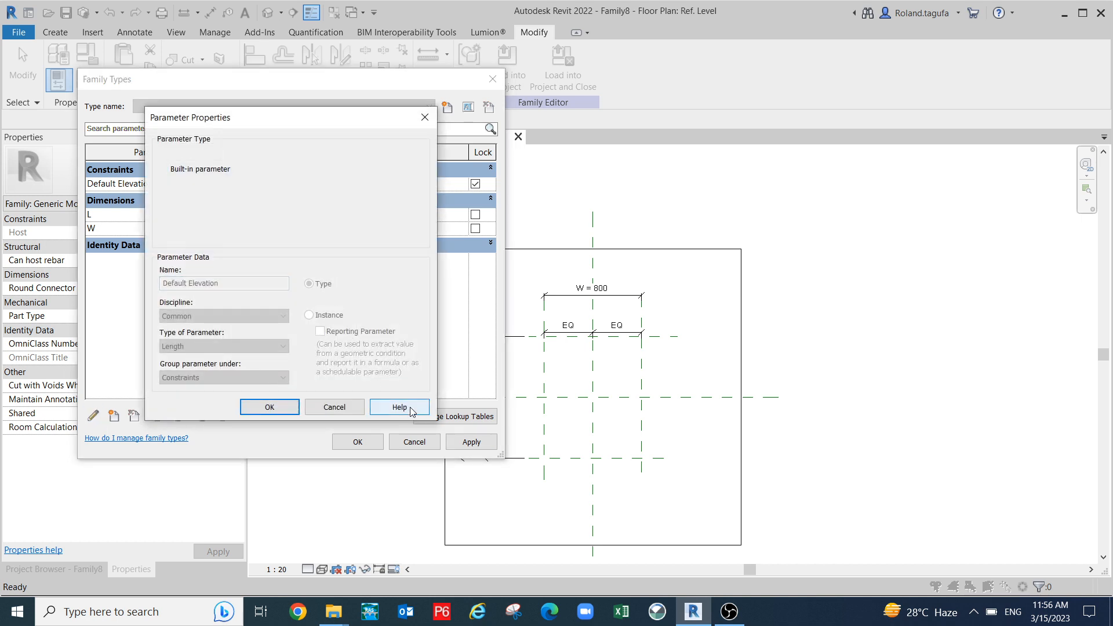
left_click(352, 408)
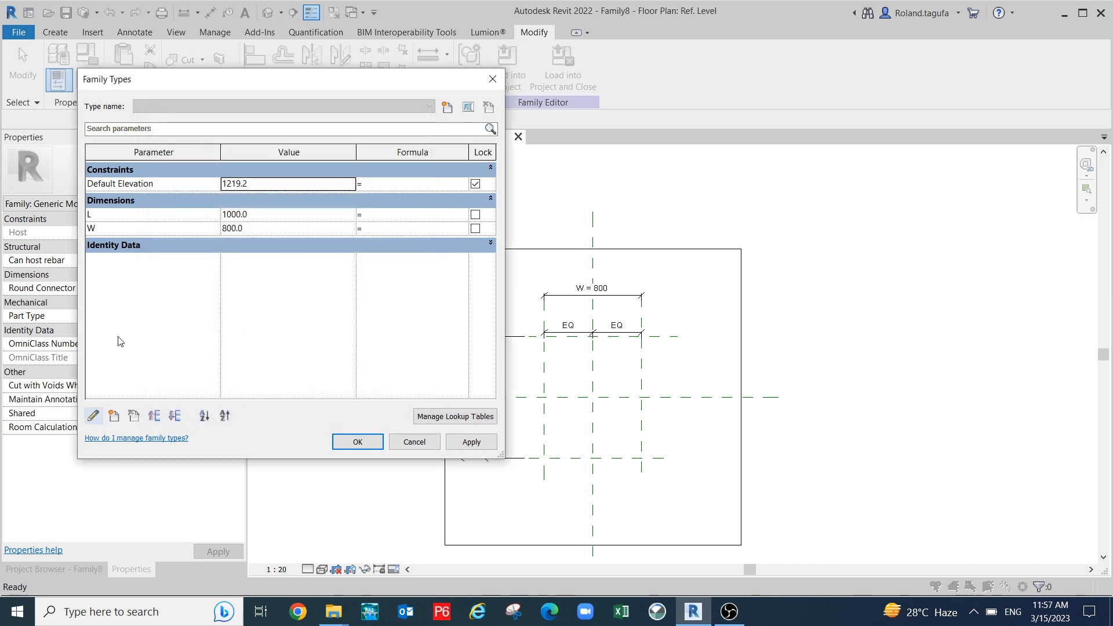
left_click(109, 215)
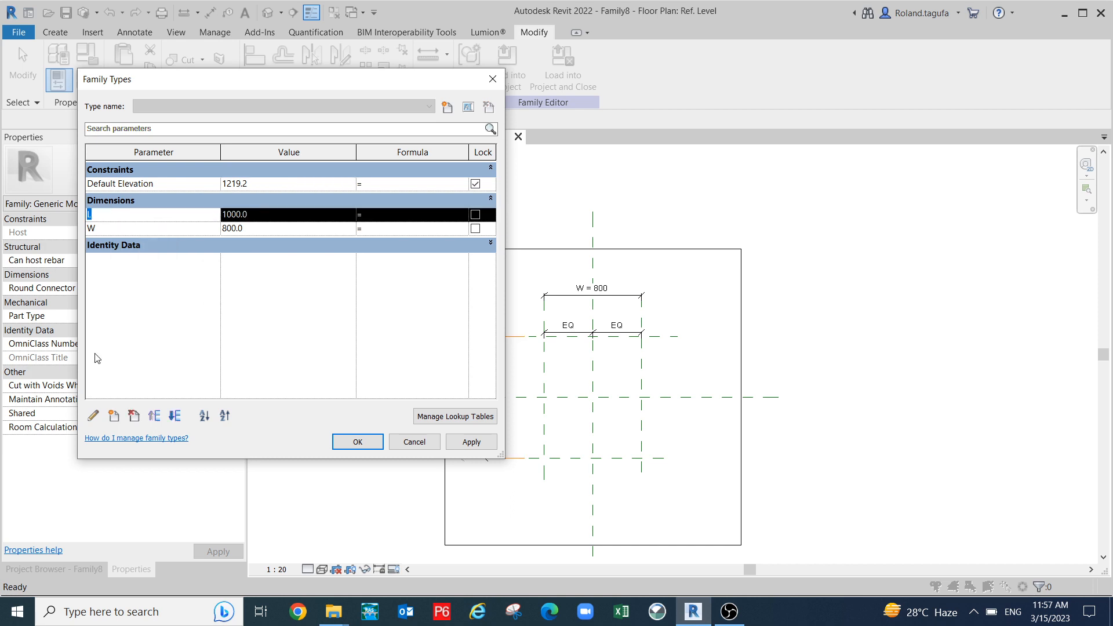
left_click(93, 415)
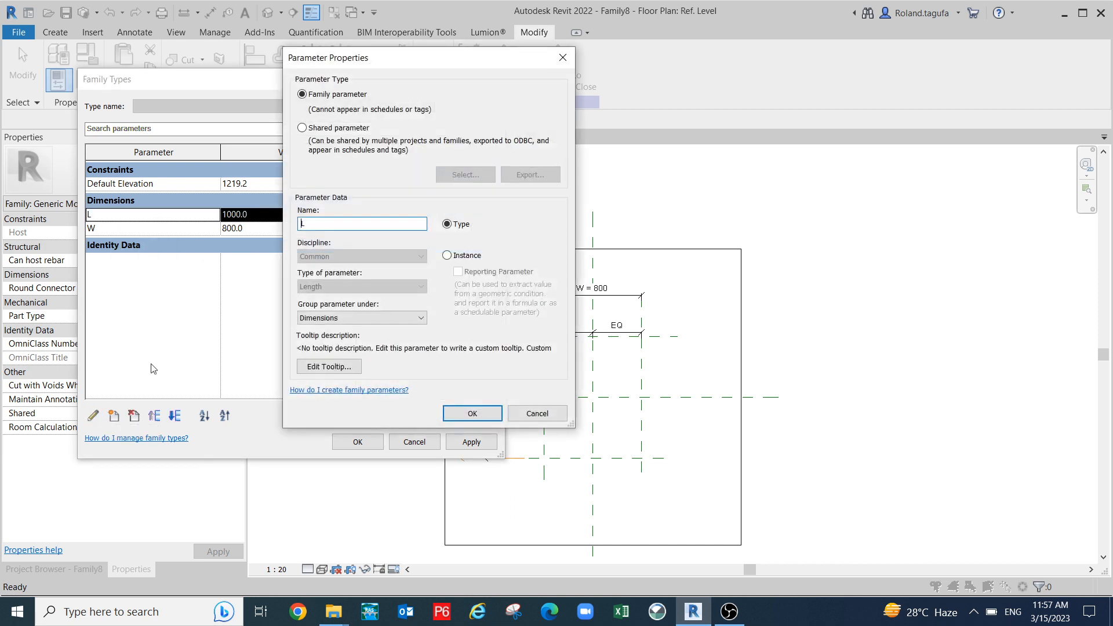
left_click(448, 257)
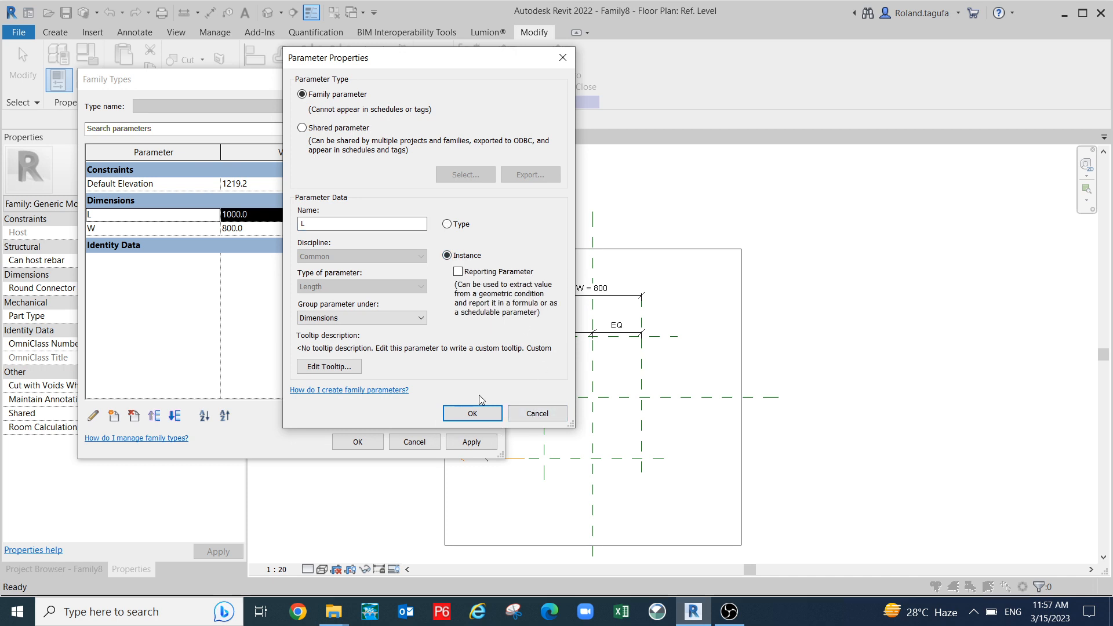
left_click(473, 414)
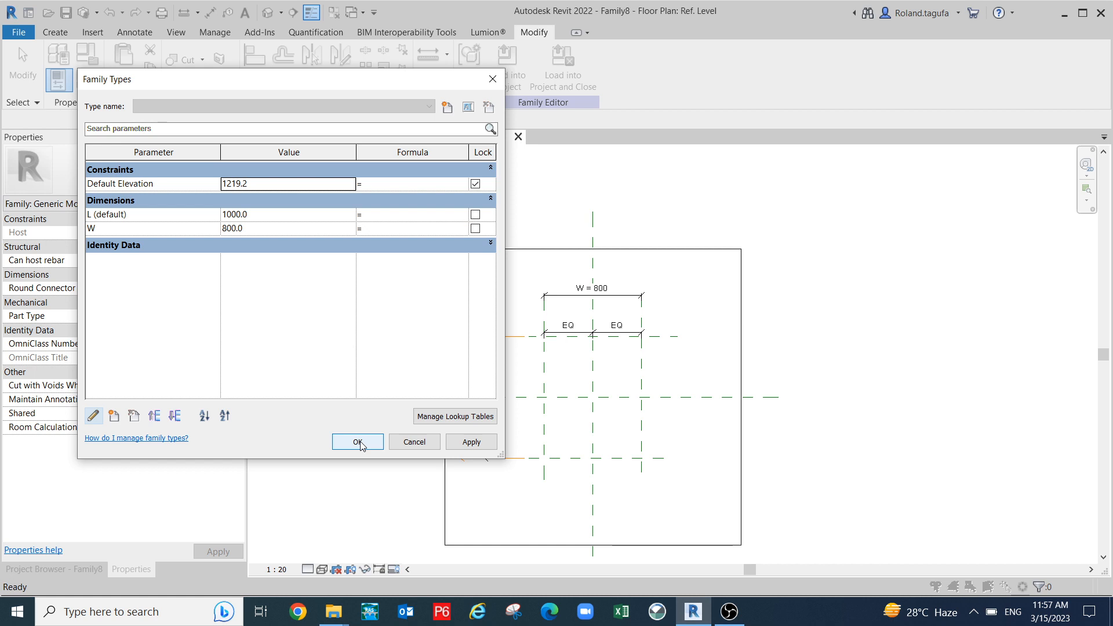
- Make W an instance parameter, apply, and close Family Types
left_click(120, 232)
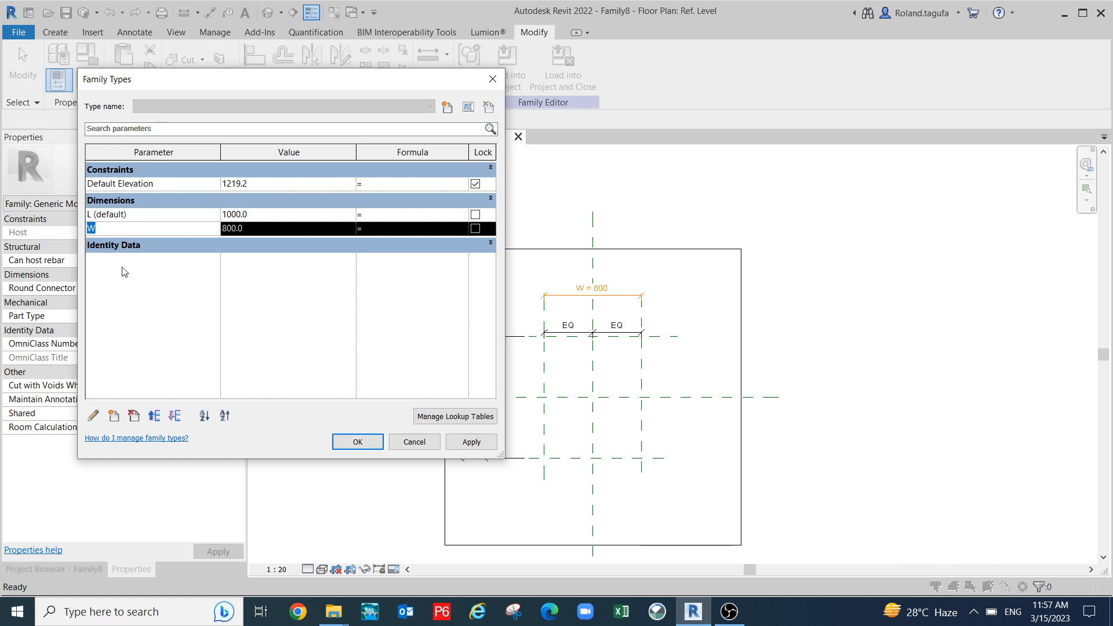
left_click(93, 415)
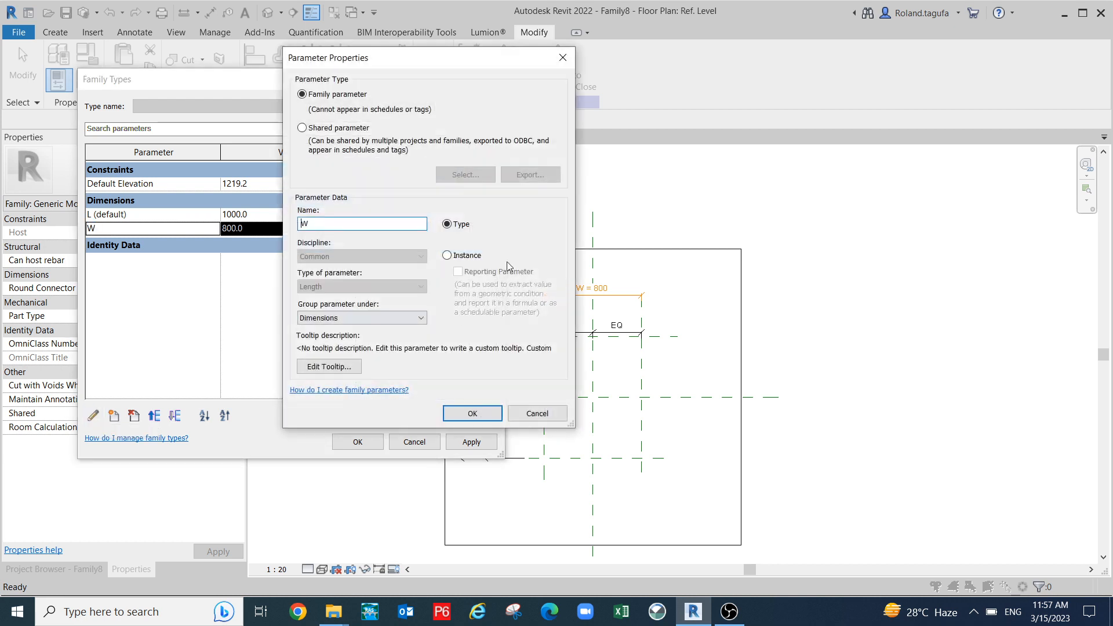
left_click(447, 256)
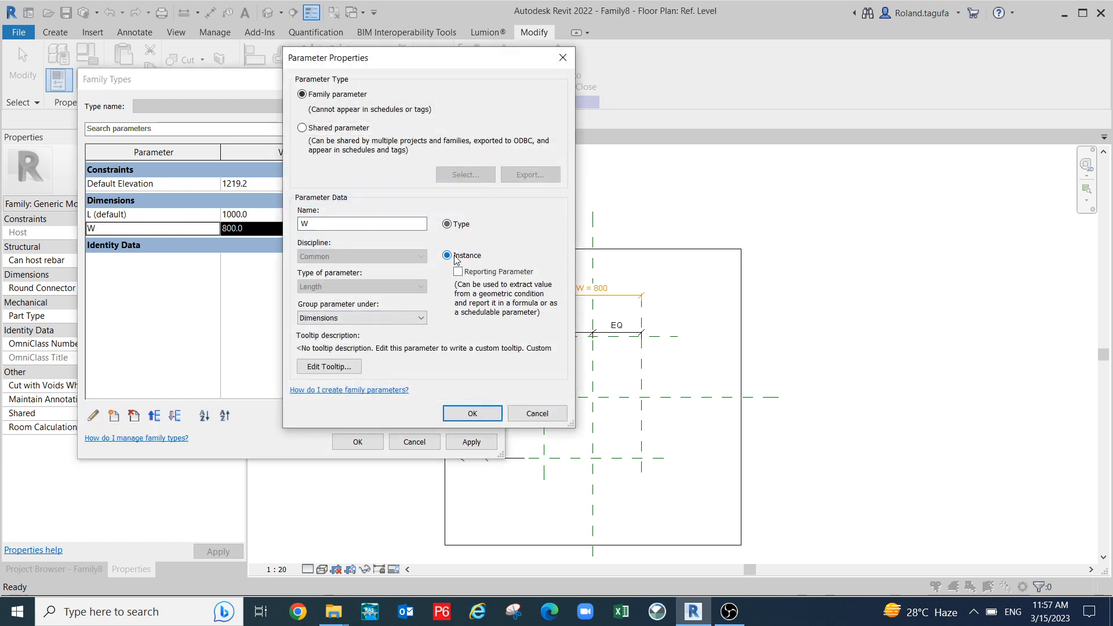
left_click(479, 419)
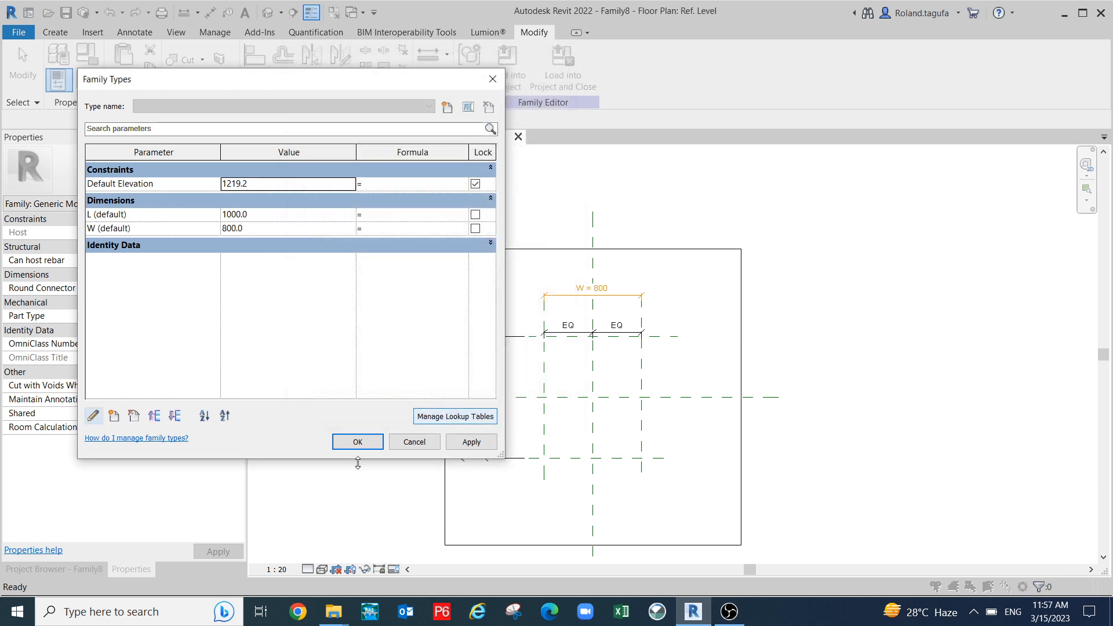
left_click(483, 447)
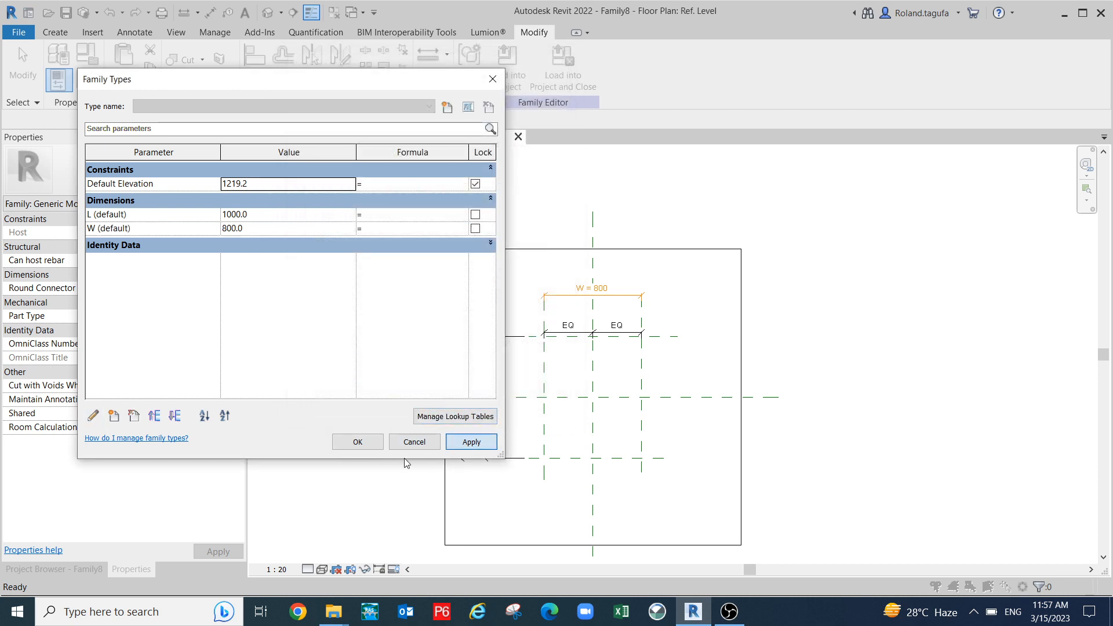
left_click(359, 440)
- Recentre the plan on the resized 800 by 1000 planes and show the Create tab
scroll(409, 429, "up", 2)
middle_click_drag(561, 352, 527, 312)
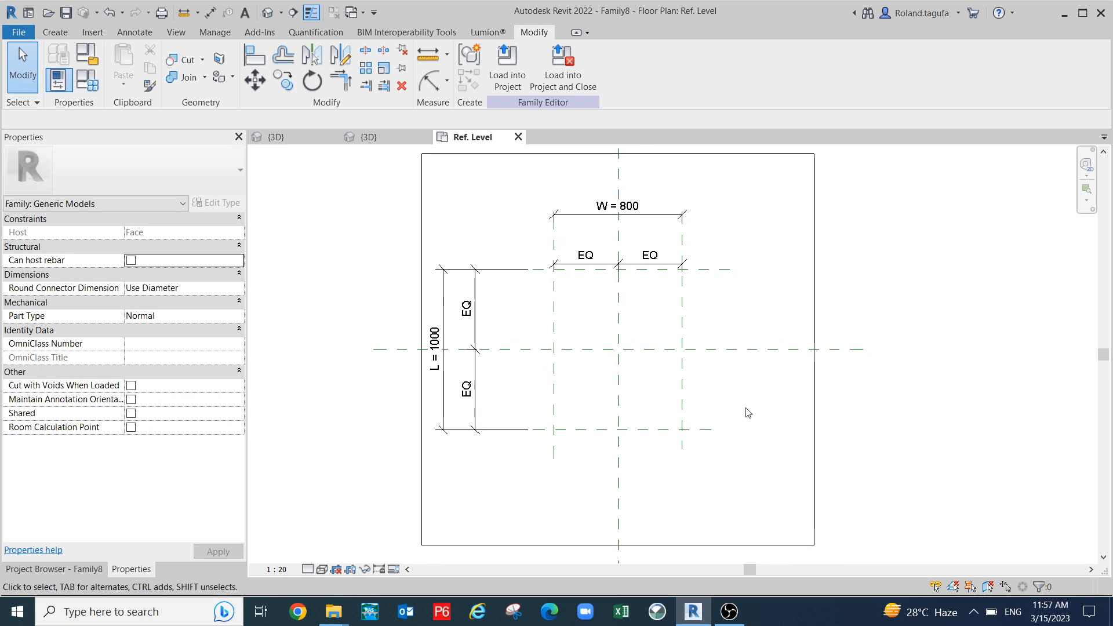
middle_click_drag(694, 461, 706, 440)
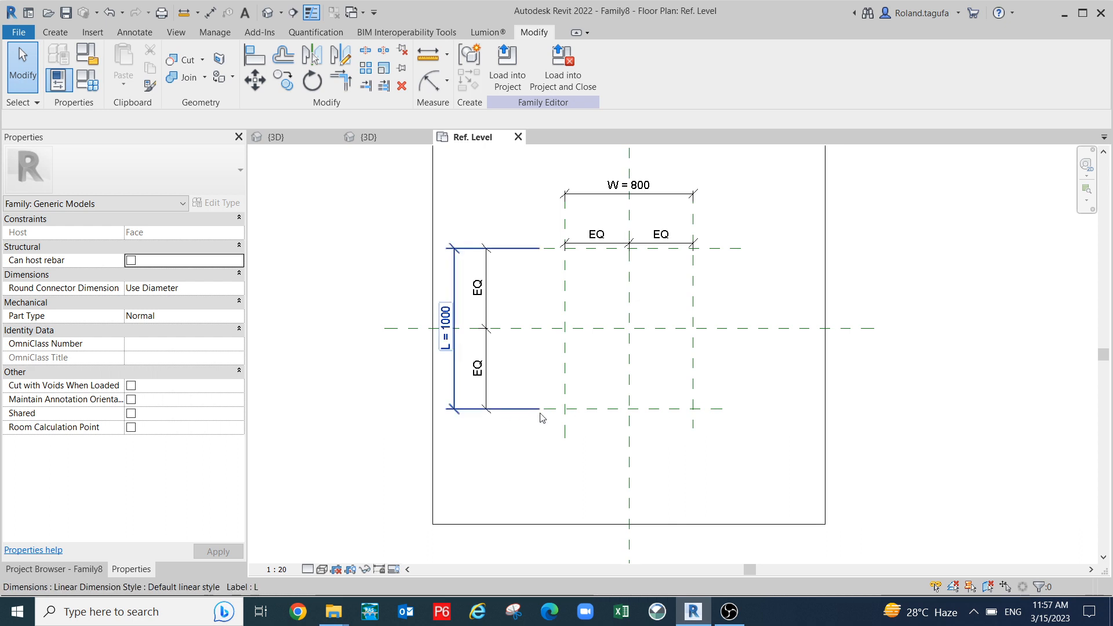
middle_click_drag(552, 496, 529, 512)
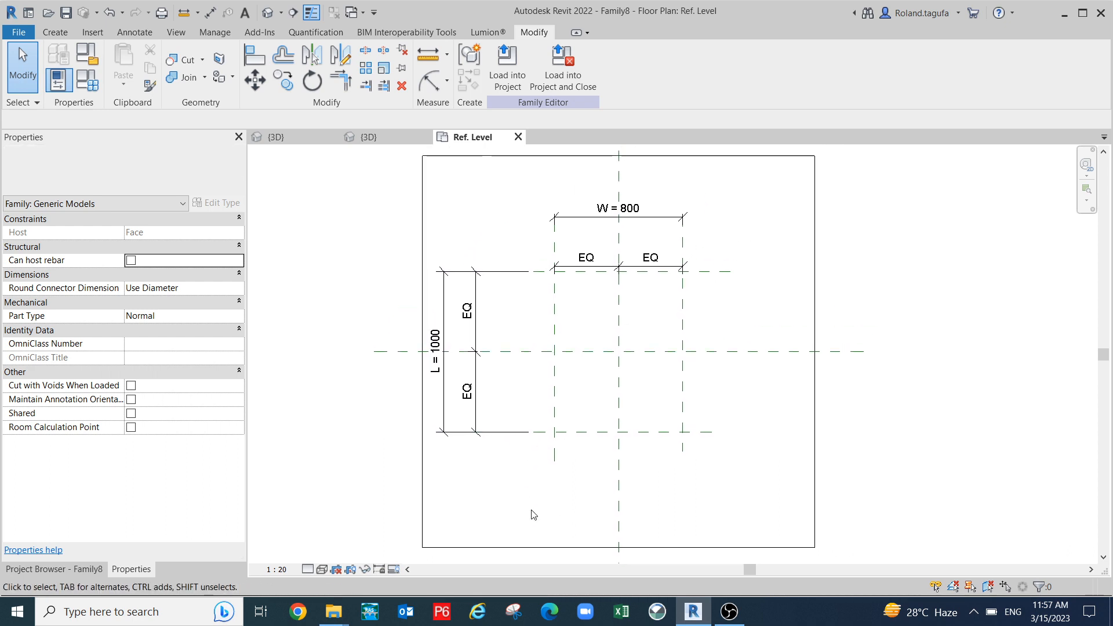
left_click(46, 32)
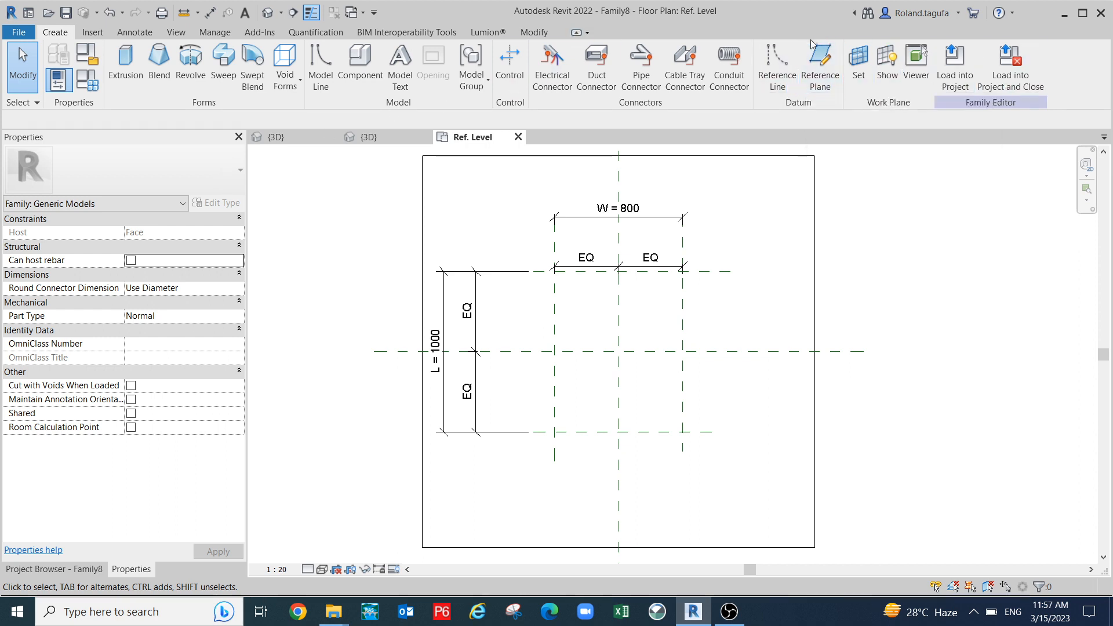
- Draw a rectangle of reference lines between opposite corner intersections of the planes
left_click(778, 68)
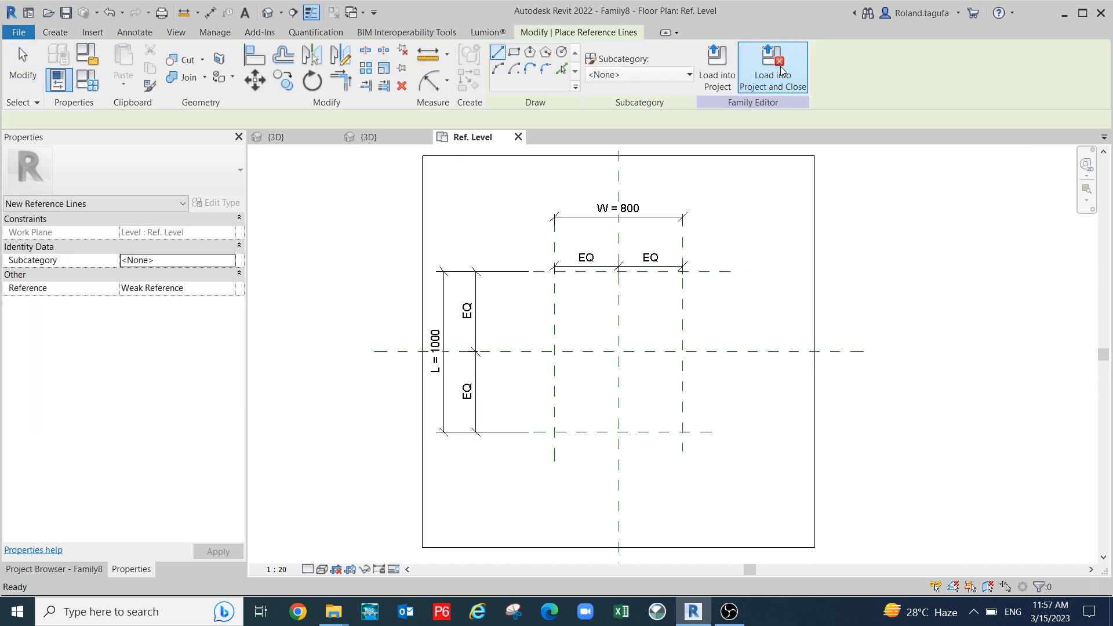
left_click(515, 52)
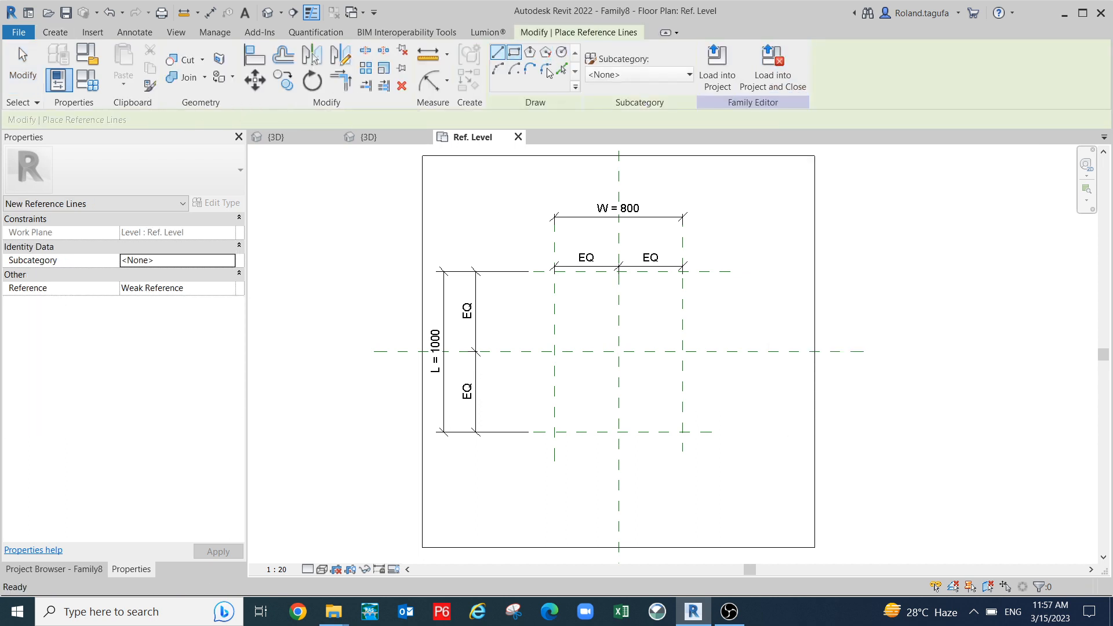
scroll(586, 331, "up", 2)
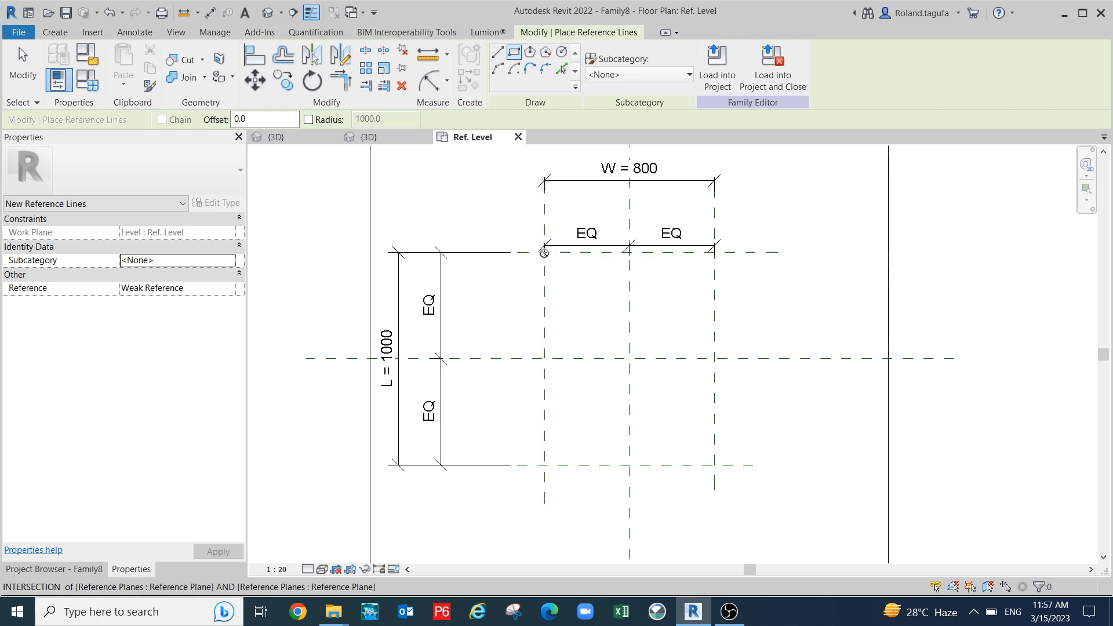
left_click(544, 252)
left_click(714, 465)
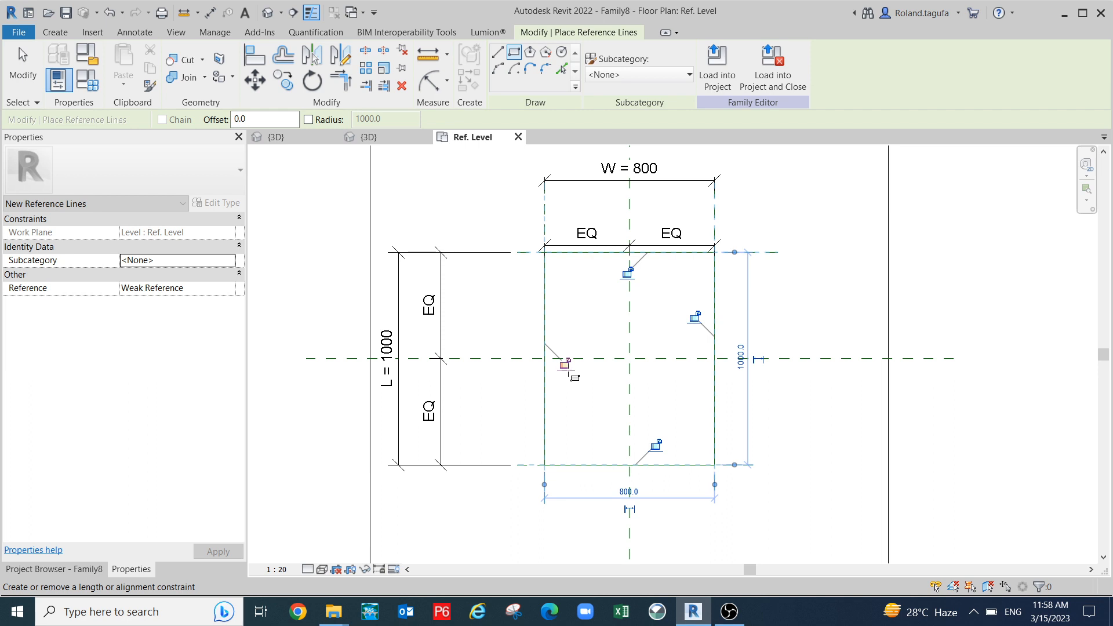
- Lock all four reference lines to their planes, then switch to Family7's 3D view
left_click(564, 363)
left_click(628, 273)
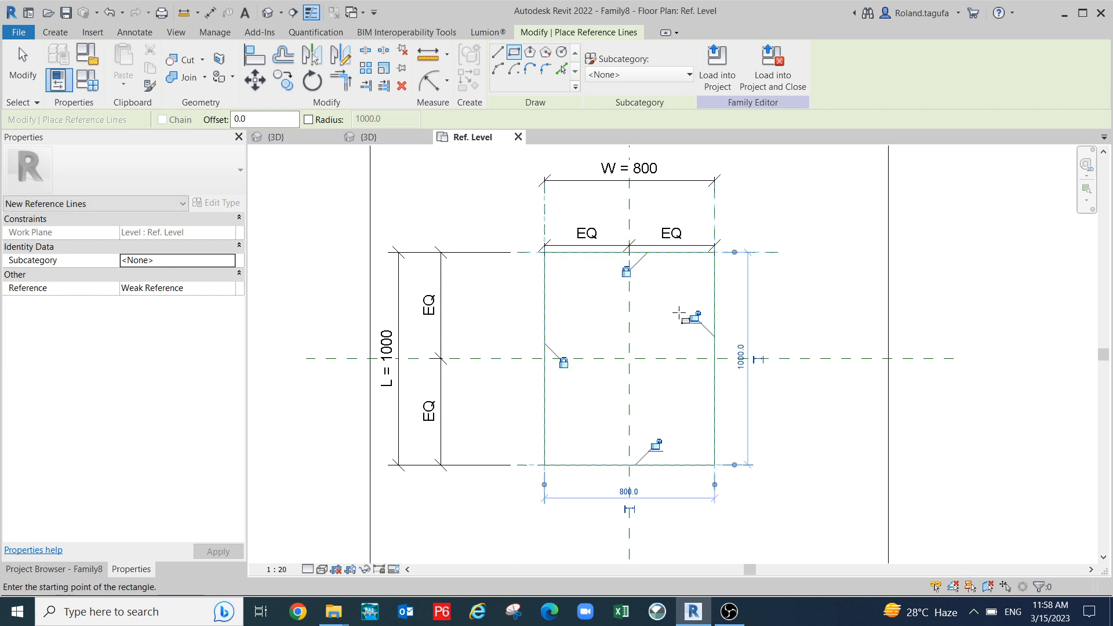
left_click(693, 317)
left_click(656, 444)
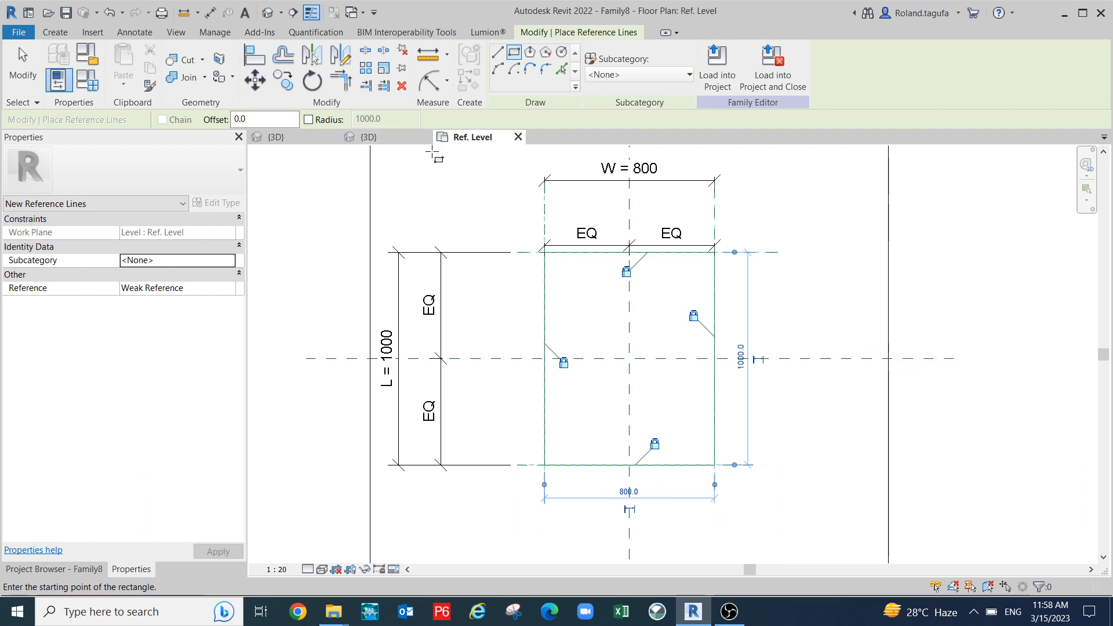
scroll(412, 150, "up", 2)
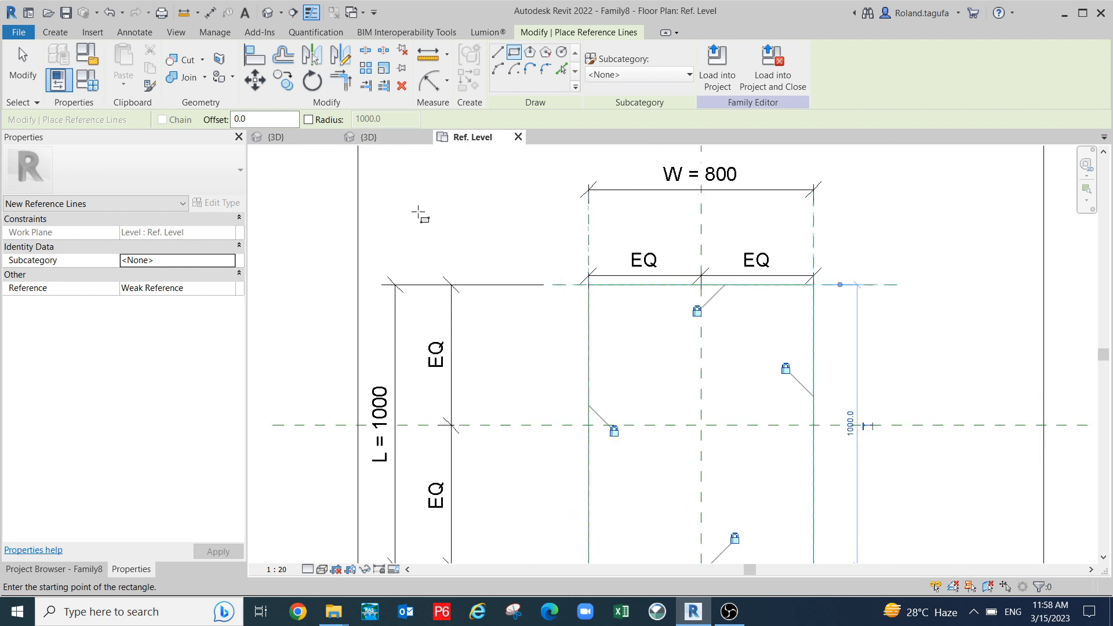
scroll(418, 215, "down", 2)
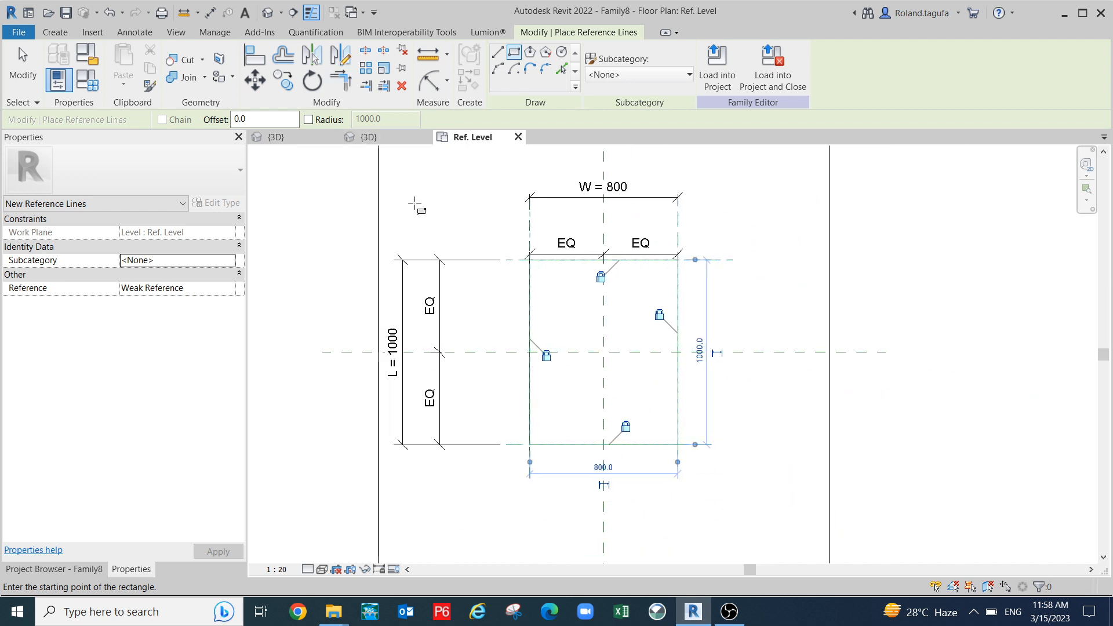
left_click(379, 138)
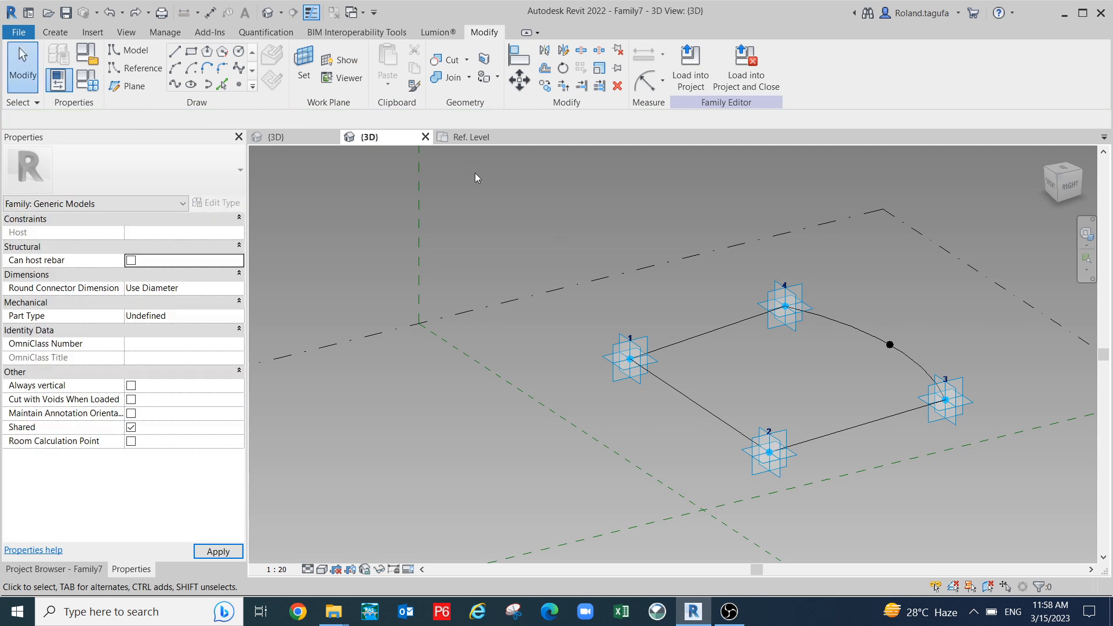
- Open Family8's default 3D view and Tab-select the four-line reference rectangle
left_click(472, 138)
left_click(267, 12)
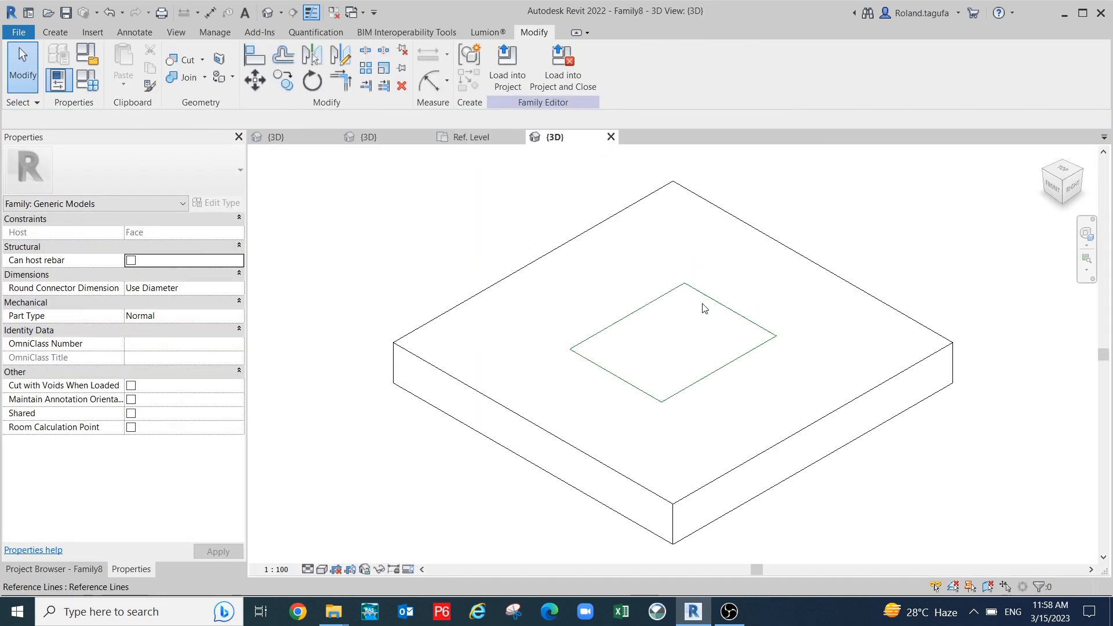
scroll(664, 316, "up", 1)
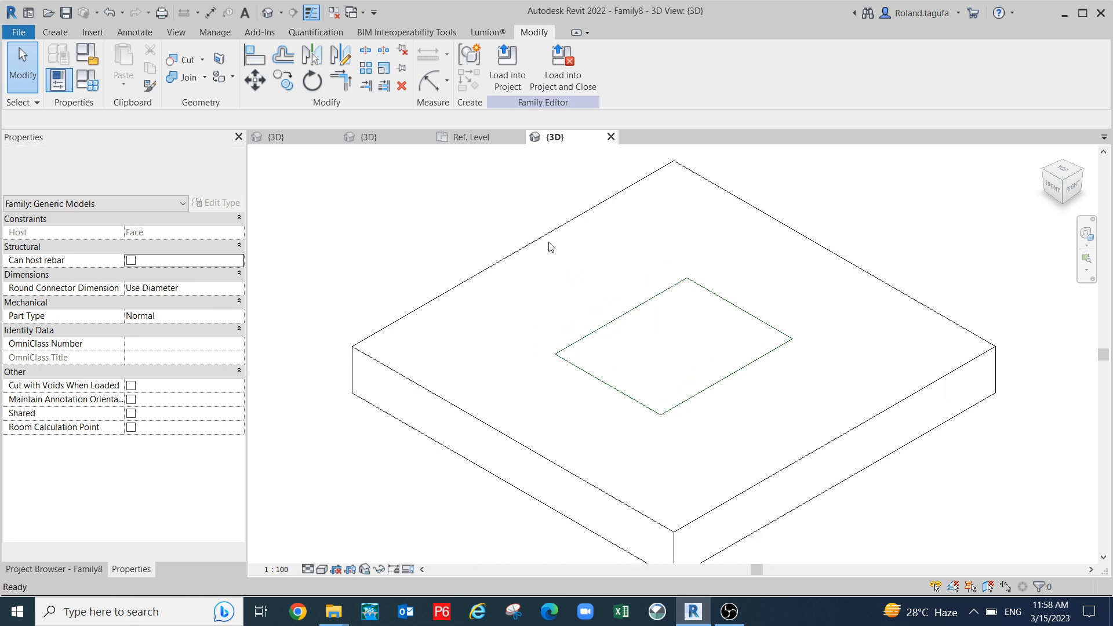
key("Tab")
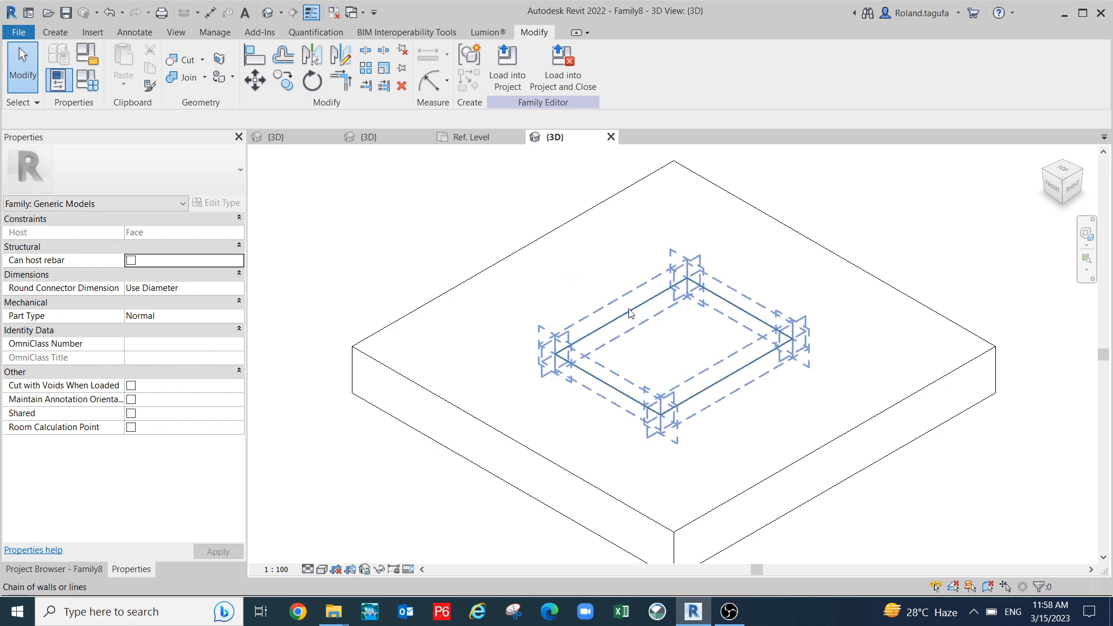
left_click(630, 311)
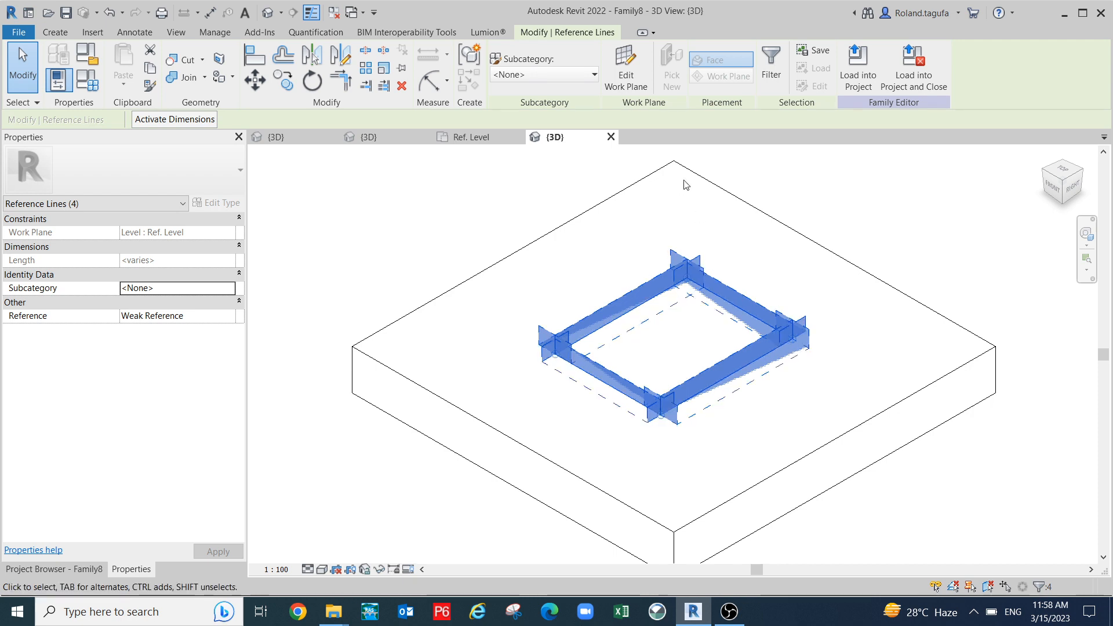
left_click(55, 33)
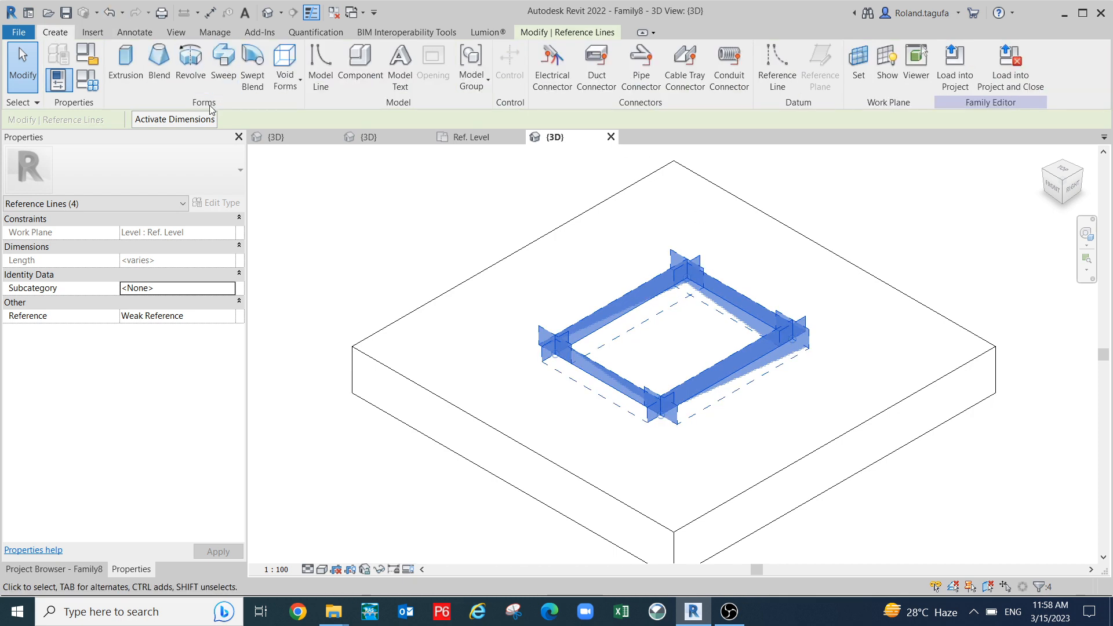
- Start a solid extrusion sketch, dropping the Line tool in favour of Pick Lines
left_click(123, 65)
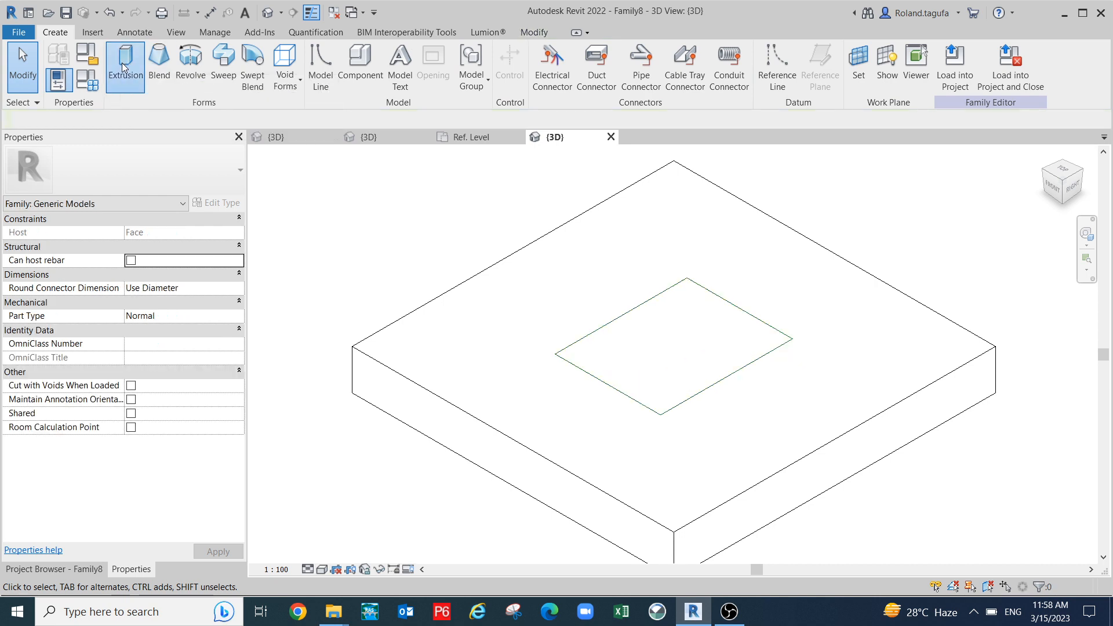
scroll(647, 297, "up", 2)
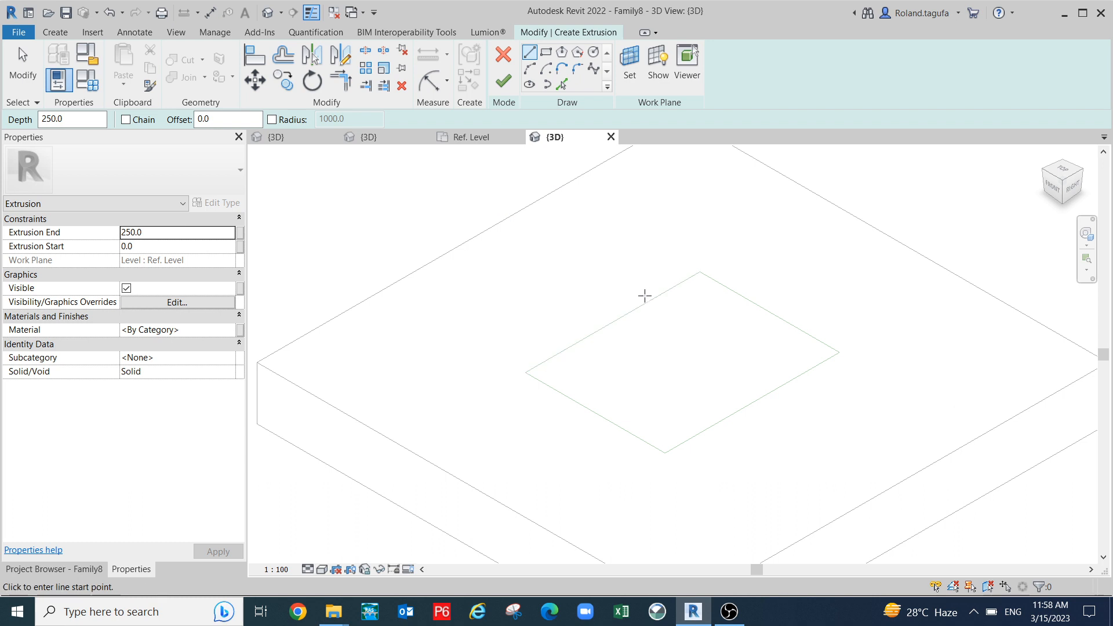
key("Escape")
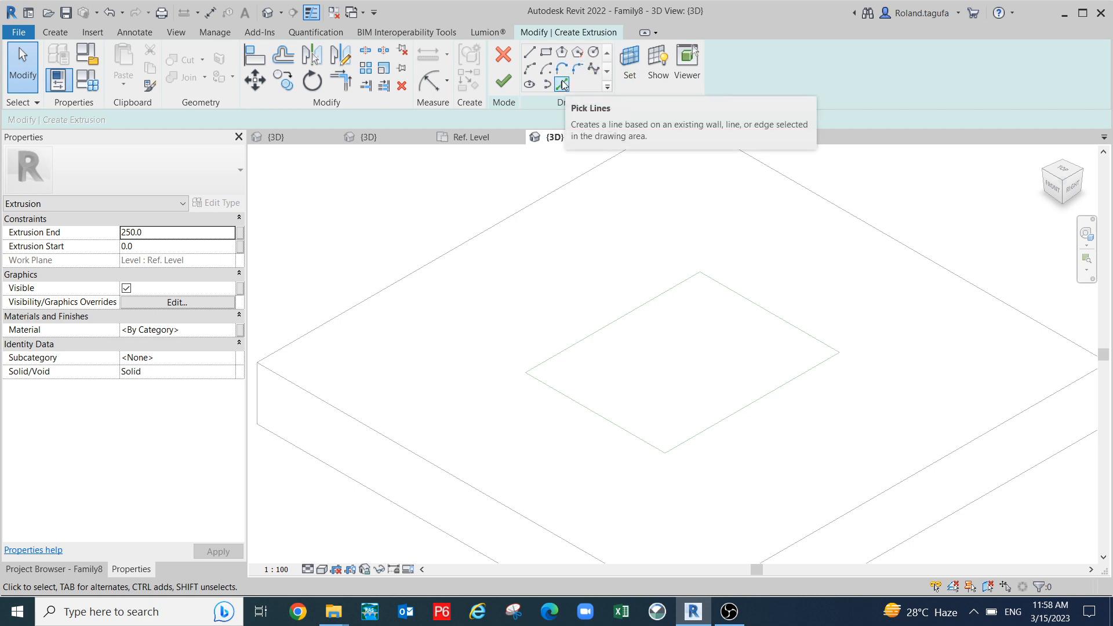
left_click(561, 84)
- Pick the two upper rectangle edges, undo the extra lower-right pick, and cancel the sketch
left_click(655, 307)
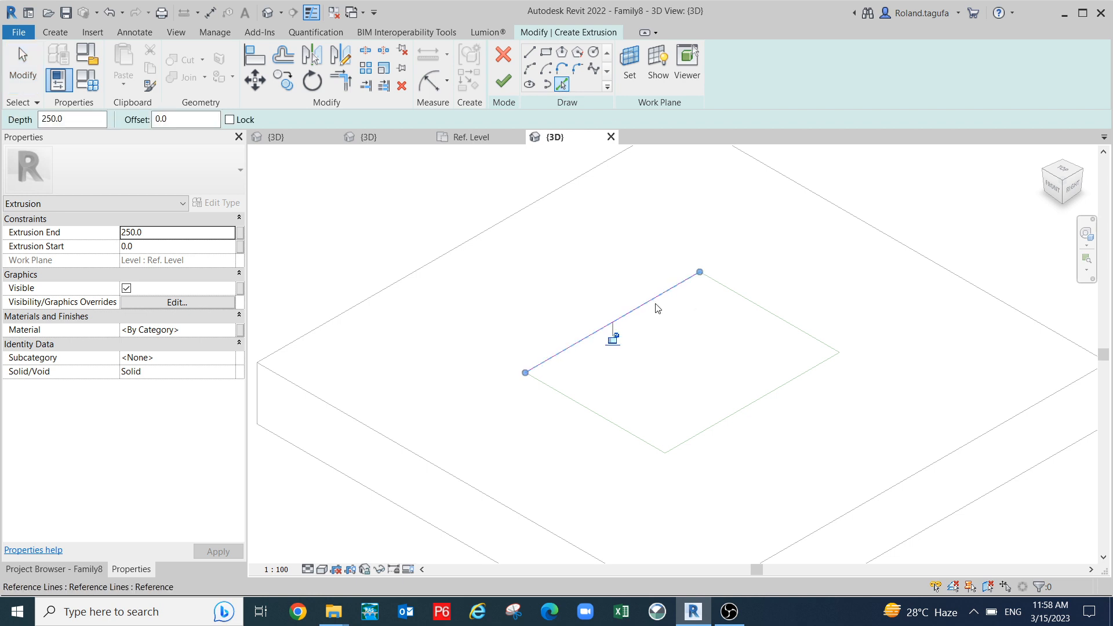
left_click(736, 299)
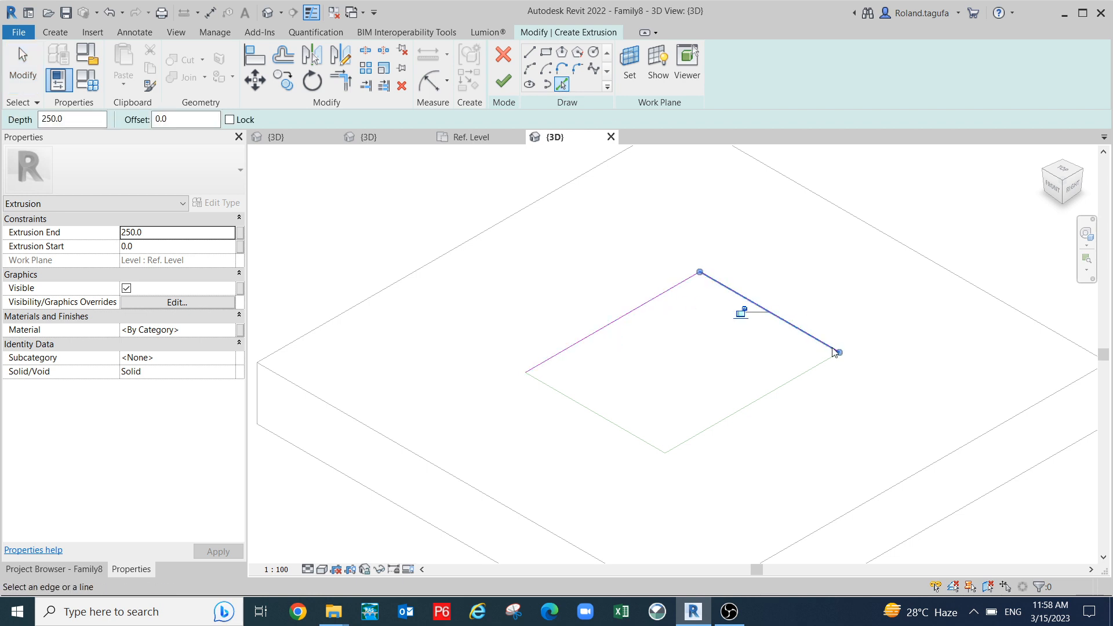
left_click(761, 402)
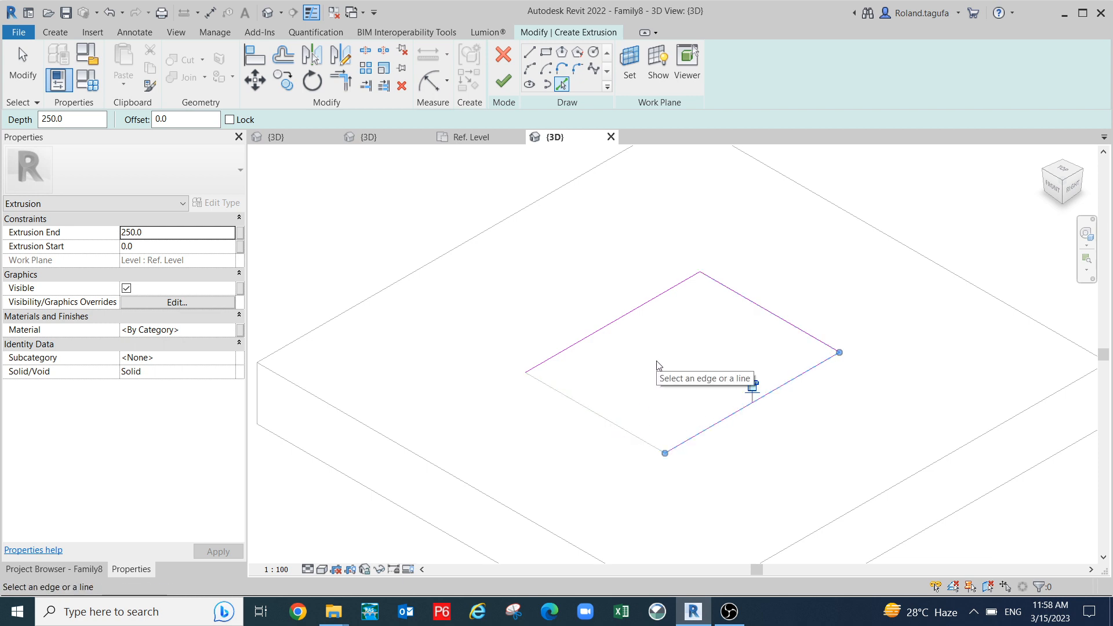
key("ctrl+z")
left_click(504, 55)
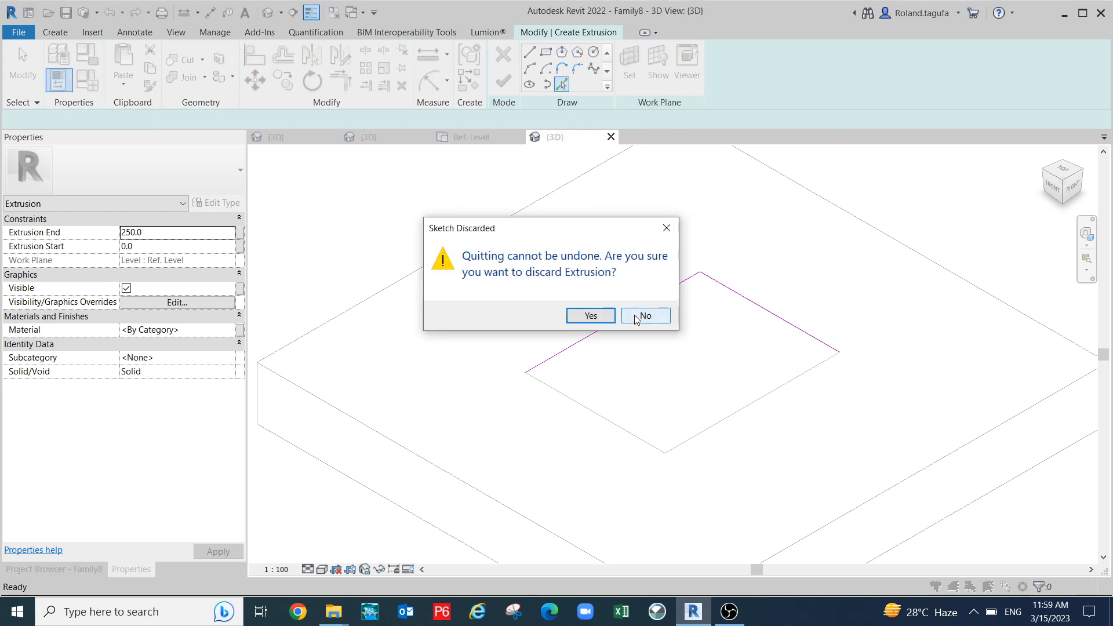
- Dismiss the discard prompt and keep the extrusion sketch for now
left_click(667, 228)
left_click(503, 55)
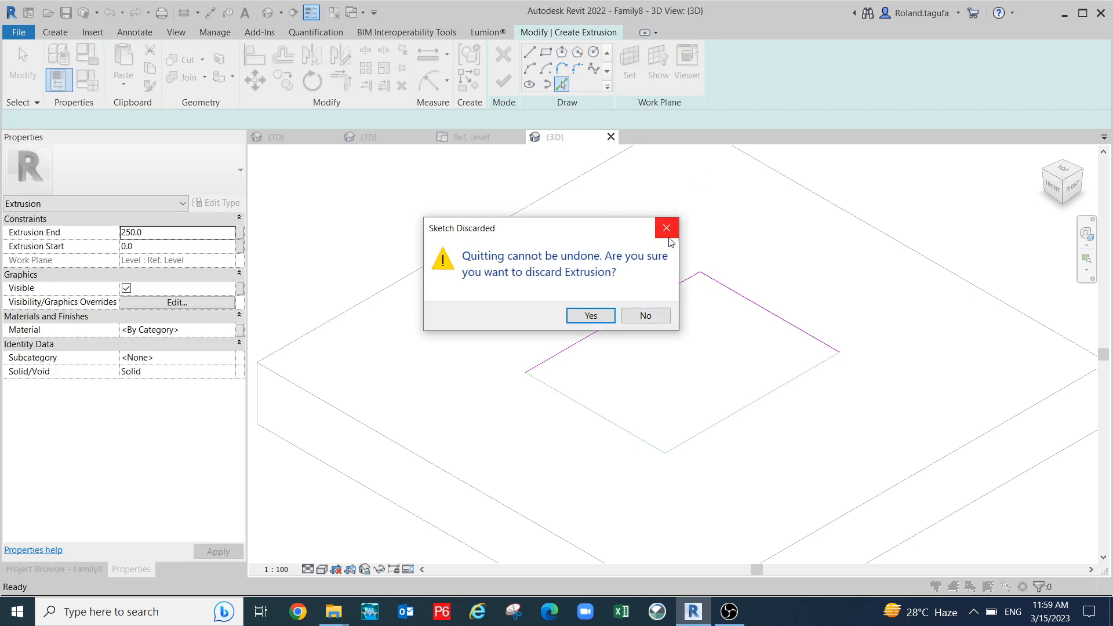
left_click(645, 316)
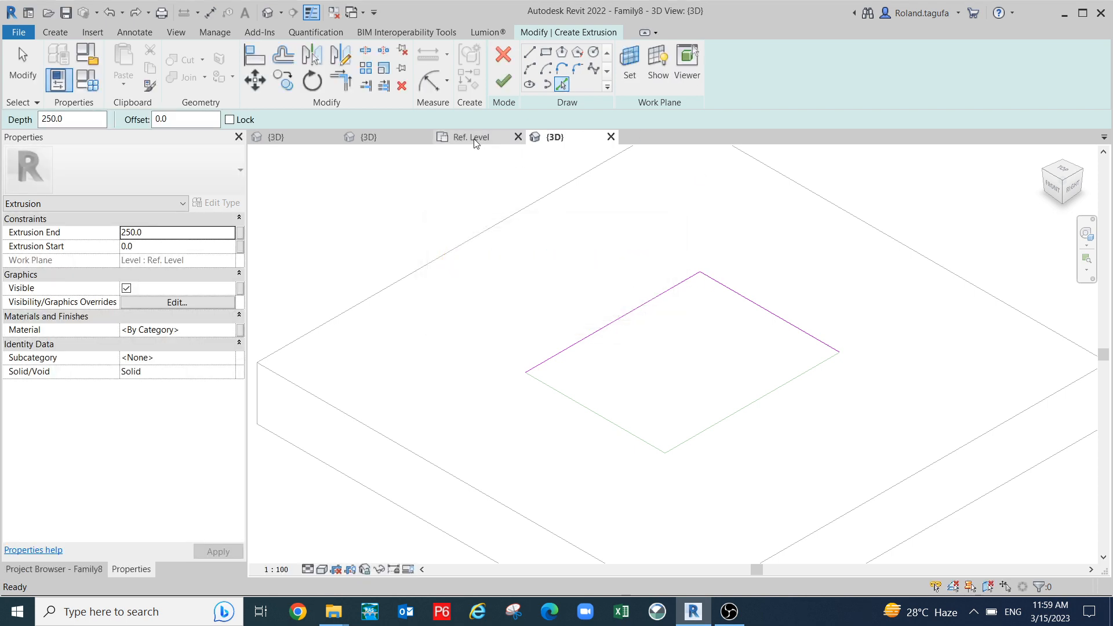
- In the Ref. Level plan, check the top sketch line's 800 length, then discard the extrusion sketch
scroll(585, 269, "down", 3)
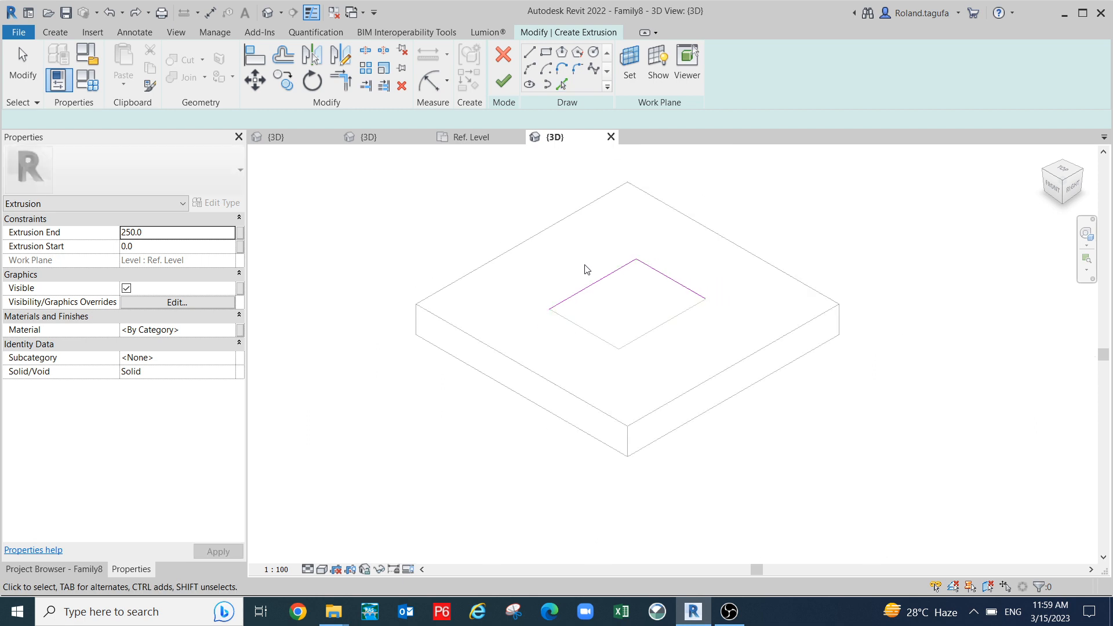
left_click(478, 140)
scroll(596, 276, "up", 4)
middle_click_drag(590, 281, 559, 280)
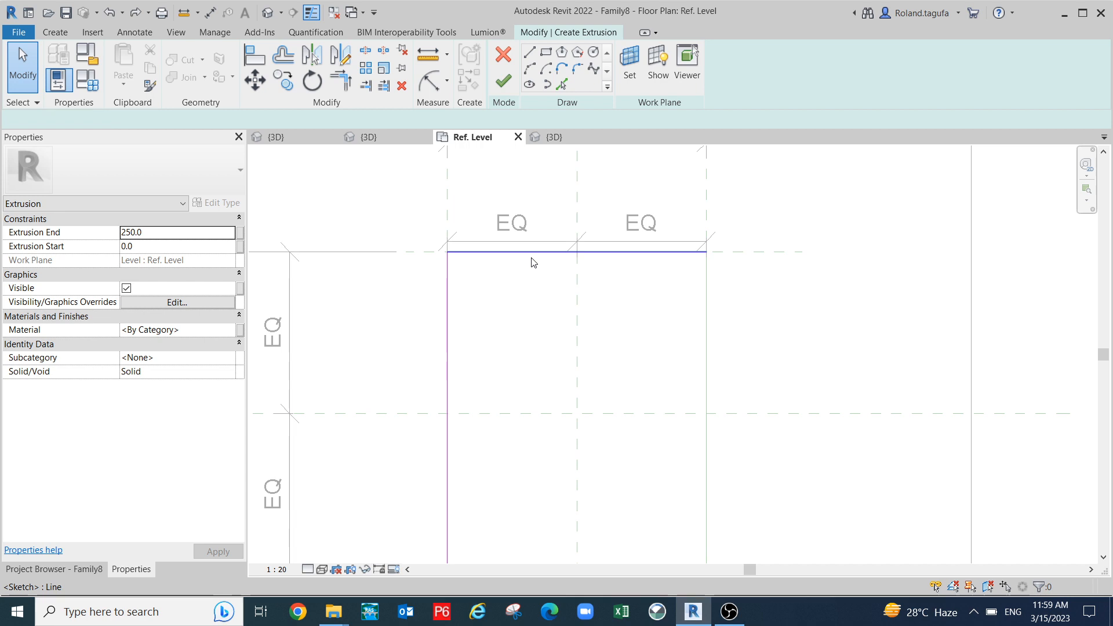
left_click(558, 254)
left_click(503, 54)
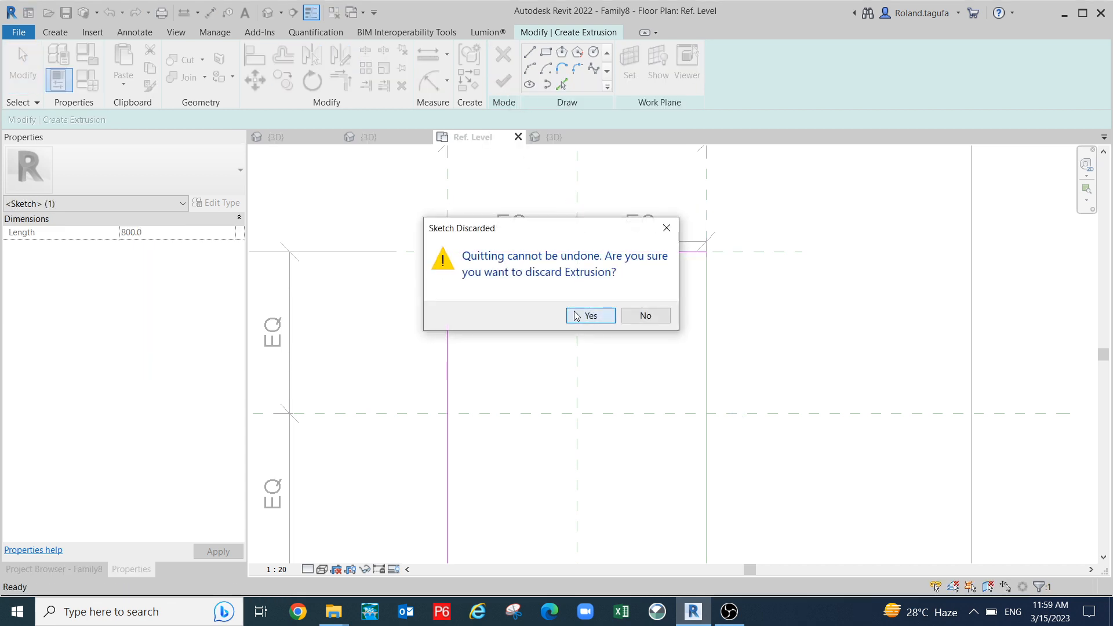
left_click(588, 315)
- Undo back to remove the old extrusion and centre the reference planes in the plan
key("ctrl+z")
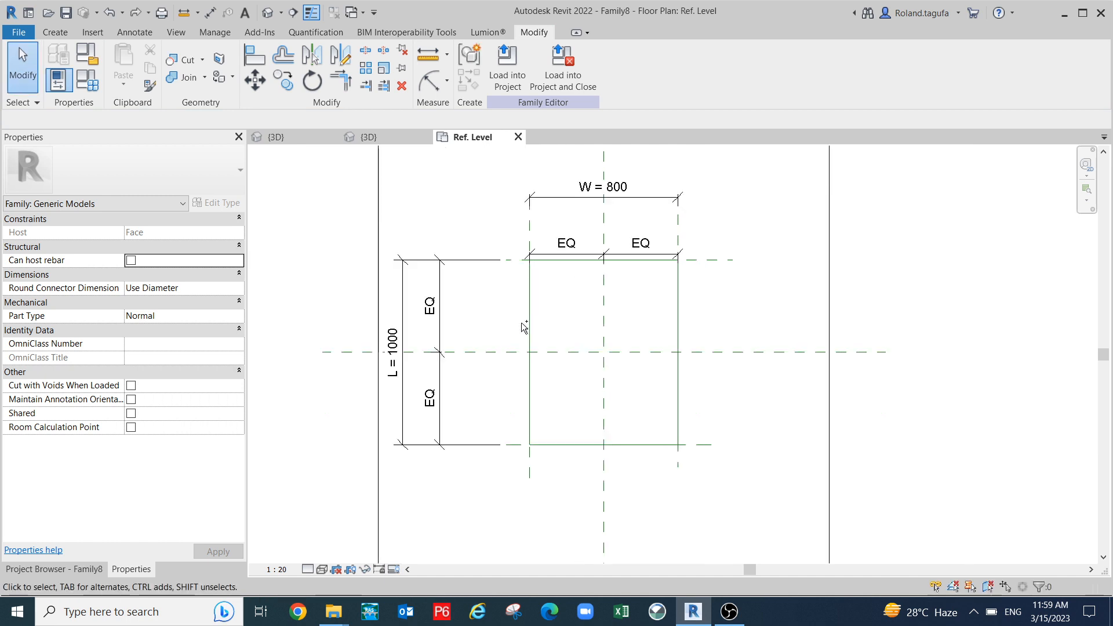
key("ctrl+z")
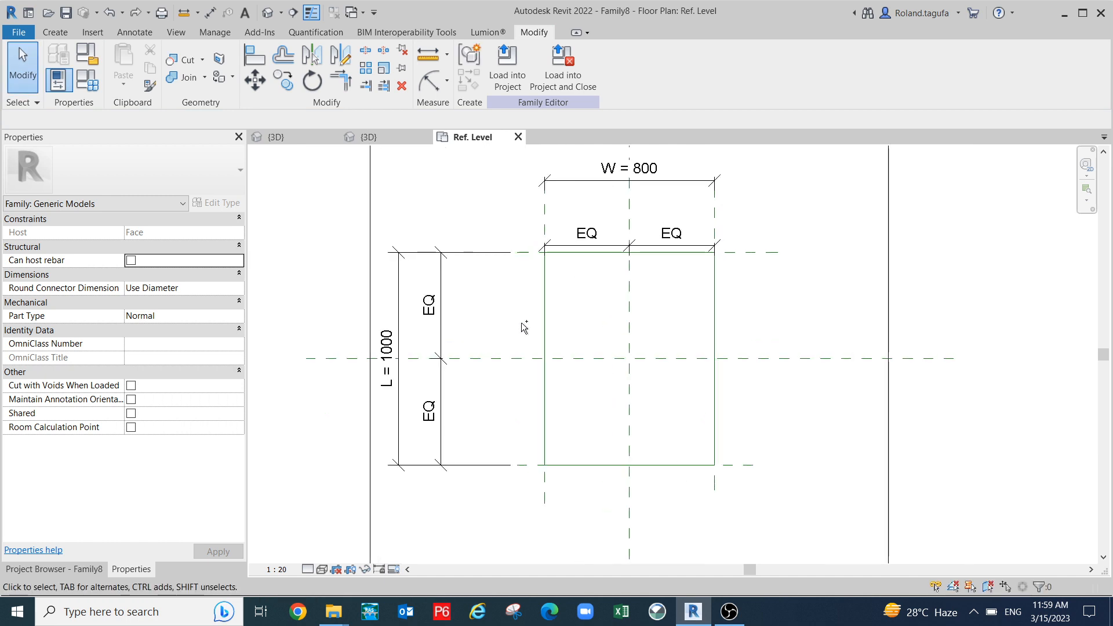
key("ctrl+z")
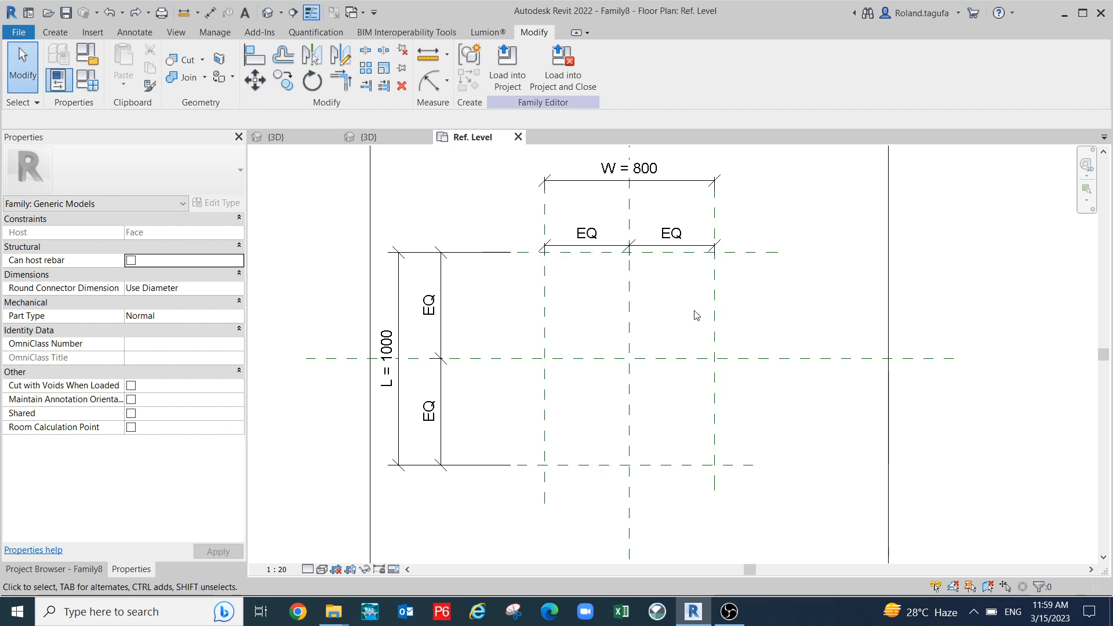
scroll(696, 315, "up", 1)
middle_click_drag(683, 293, 691, 278)
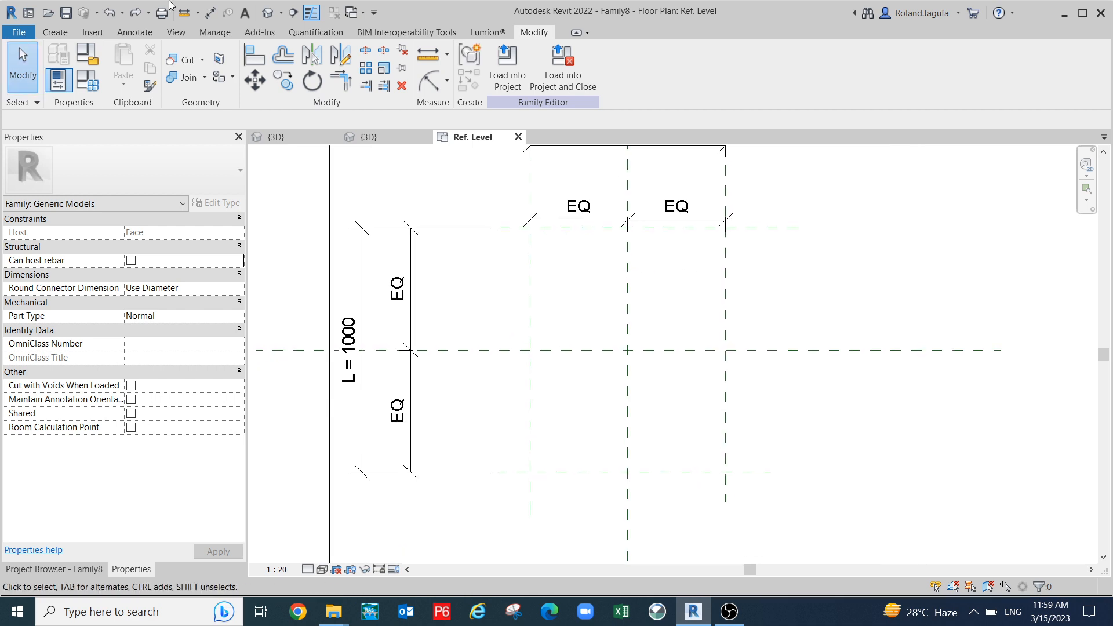
- Sketch a new extrusion rectangle between the reference-plane intersections, 800 by 1000
left_click(54, 34)
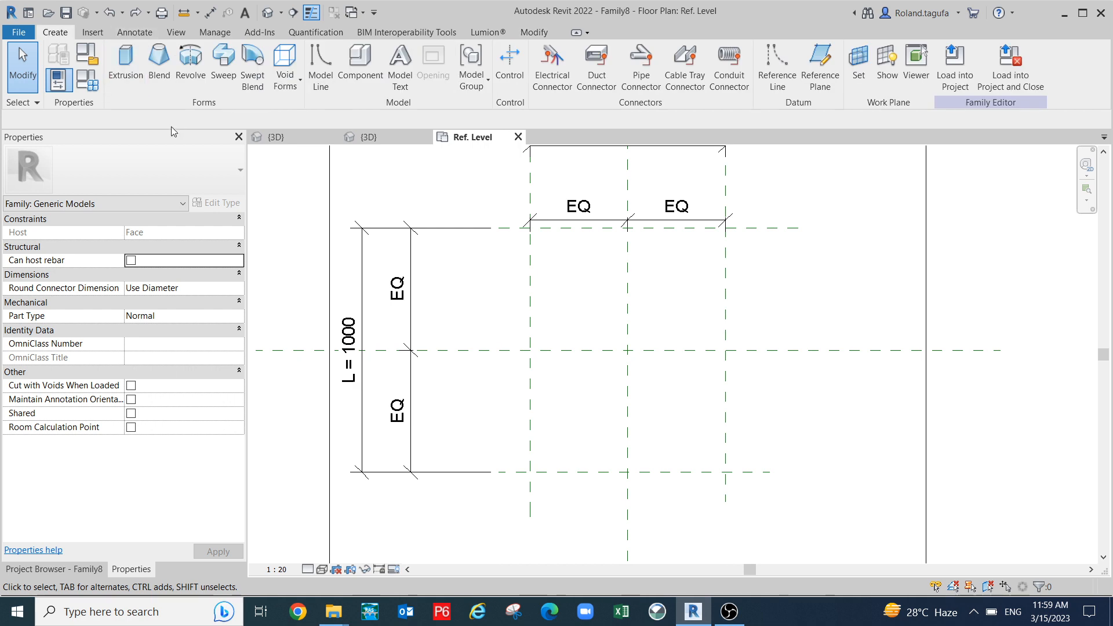
left_click(126, 68)
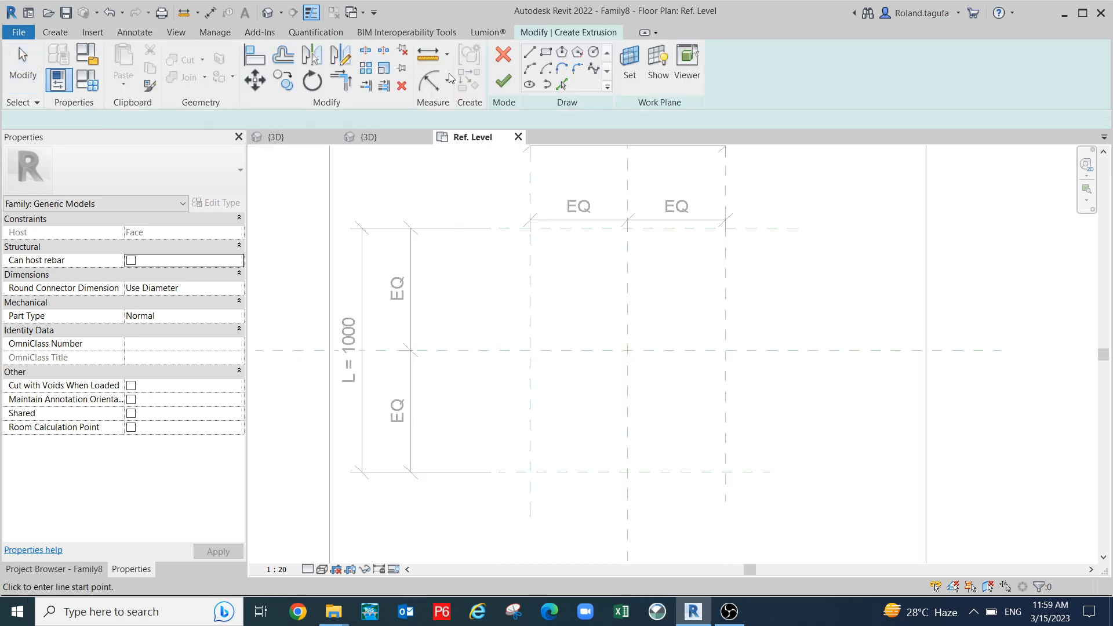
left_click(546, 53)
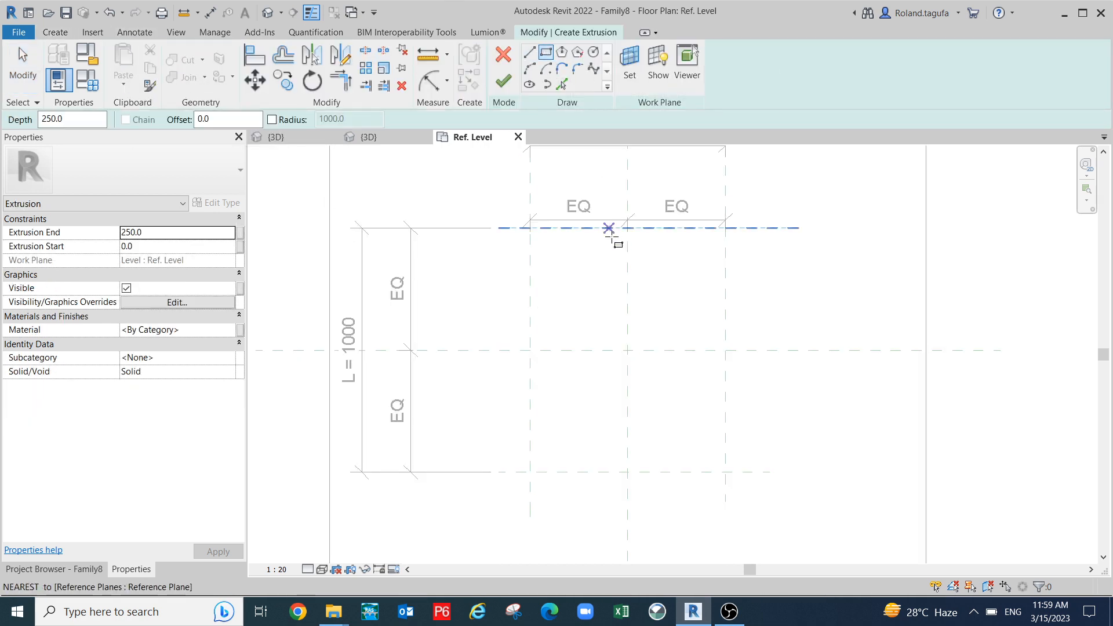
left_click(530, 227)
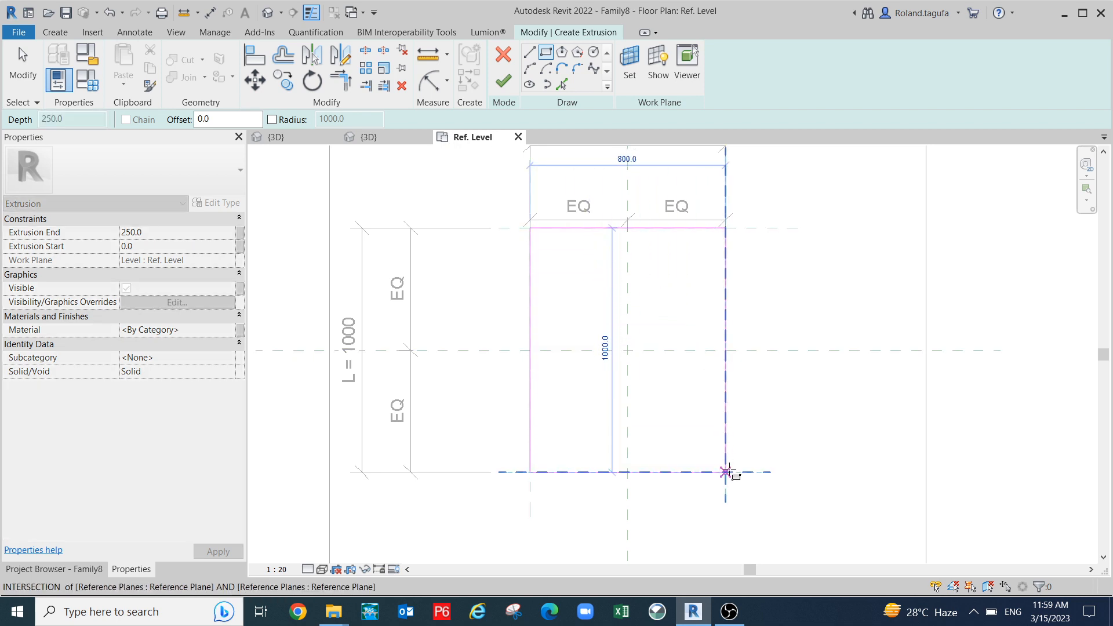
left_click(726, 472)
- Lock all four rectangle edges to their reference planes and finish the 250-deep extrusion
left_click(549, 352)
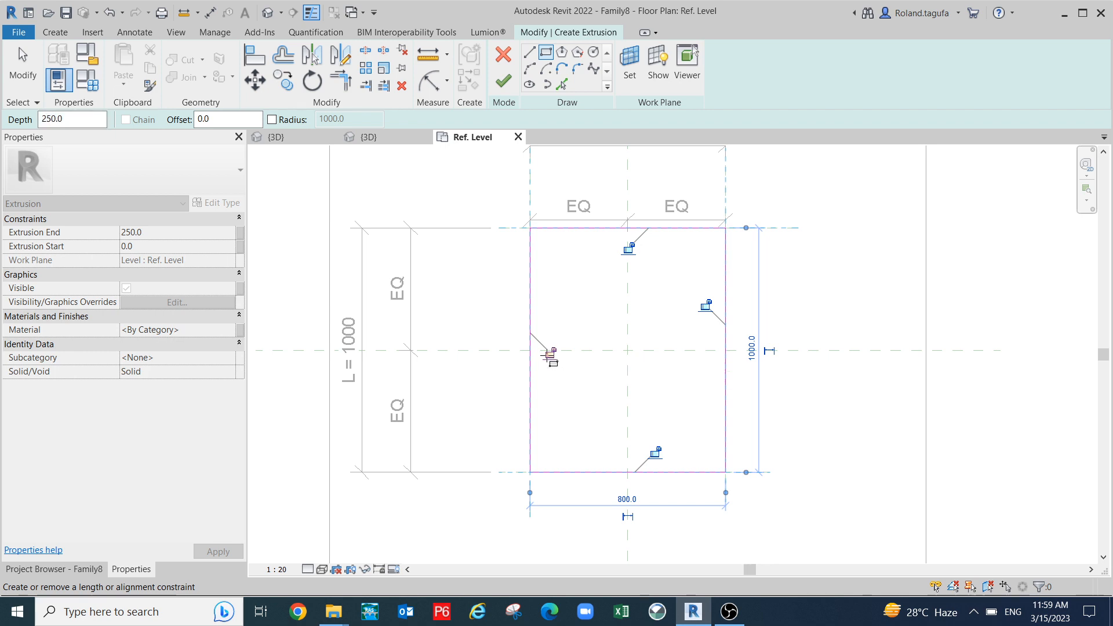
left_click(628, 249)
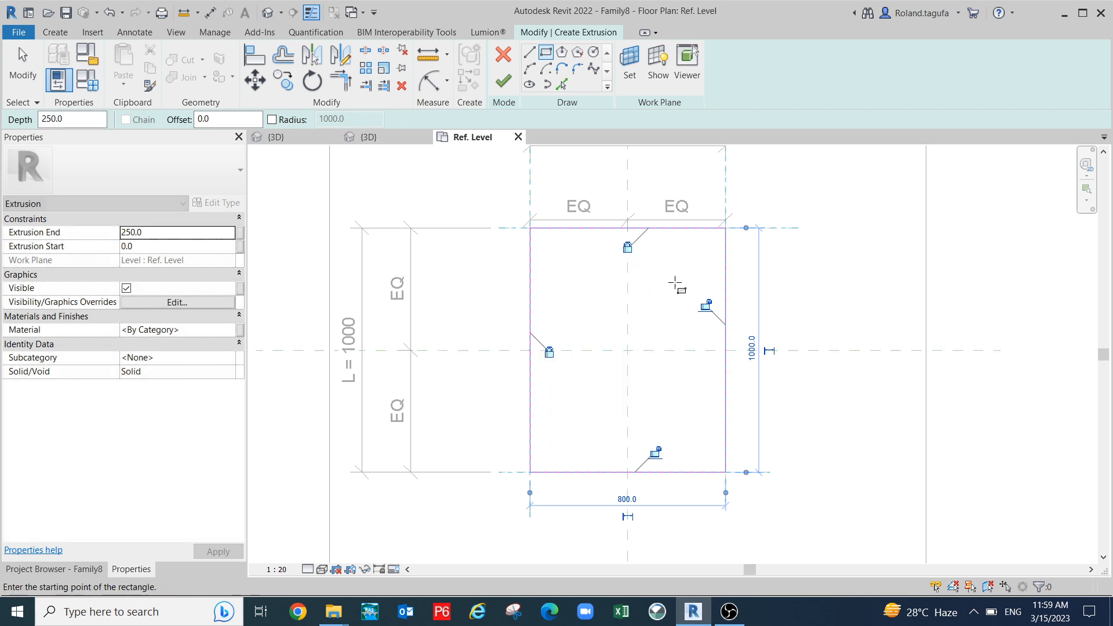
left_click(706, 306)
left_click(655, 452)
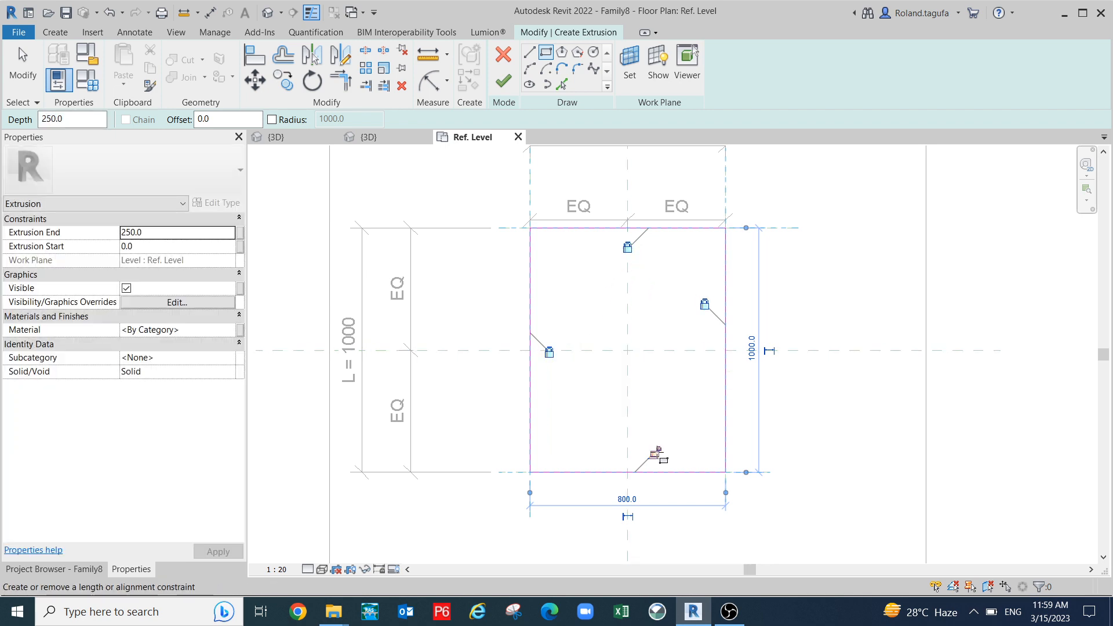
left_click(504, 82)
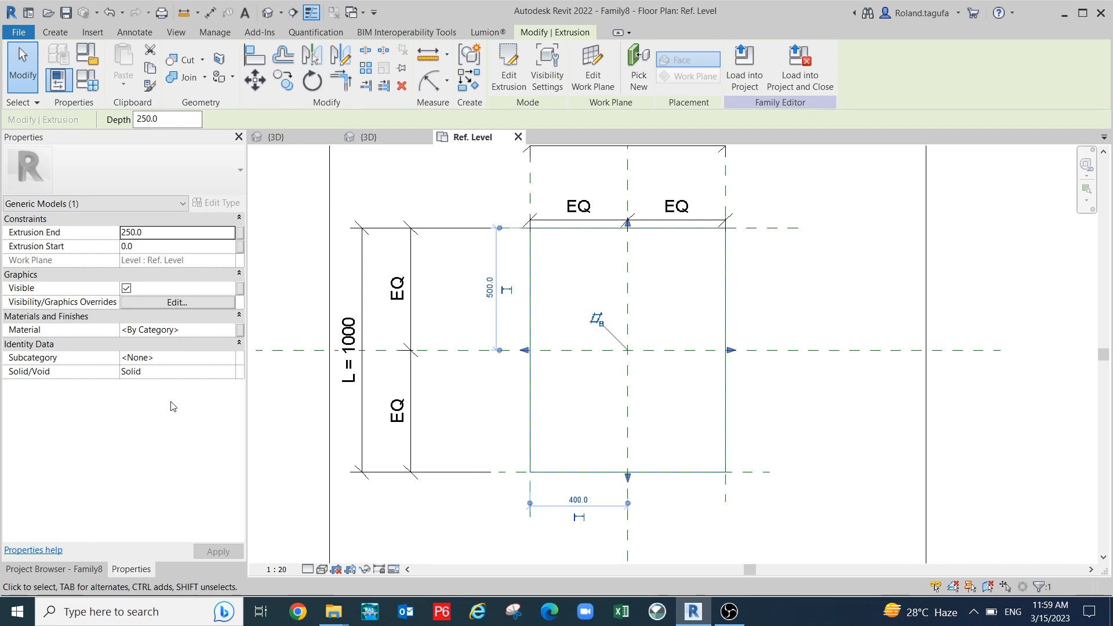
- Open 3D View 1 from the Project Browser and orbit to see the new solid on the block
left_click(77, 570)
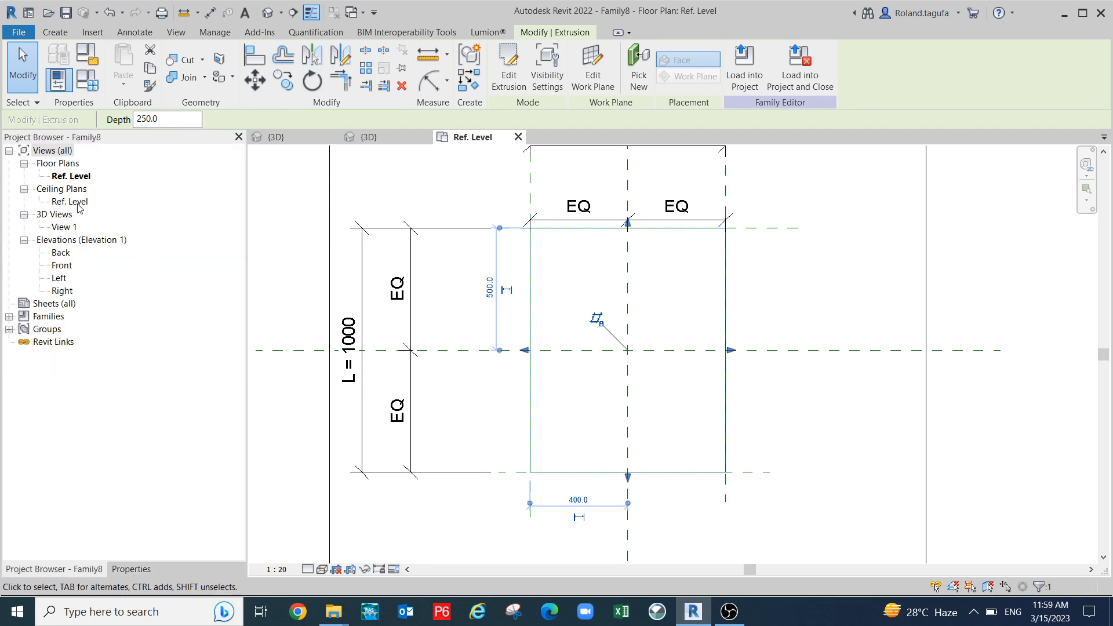
double_click(64, 226)
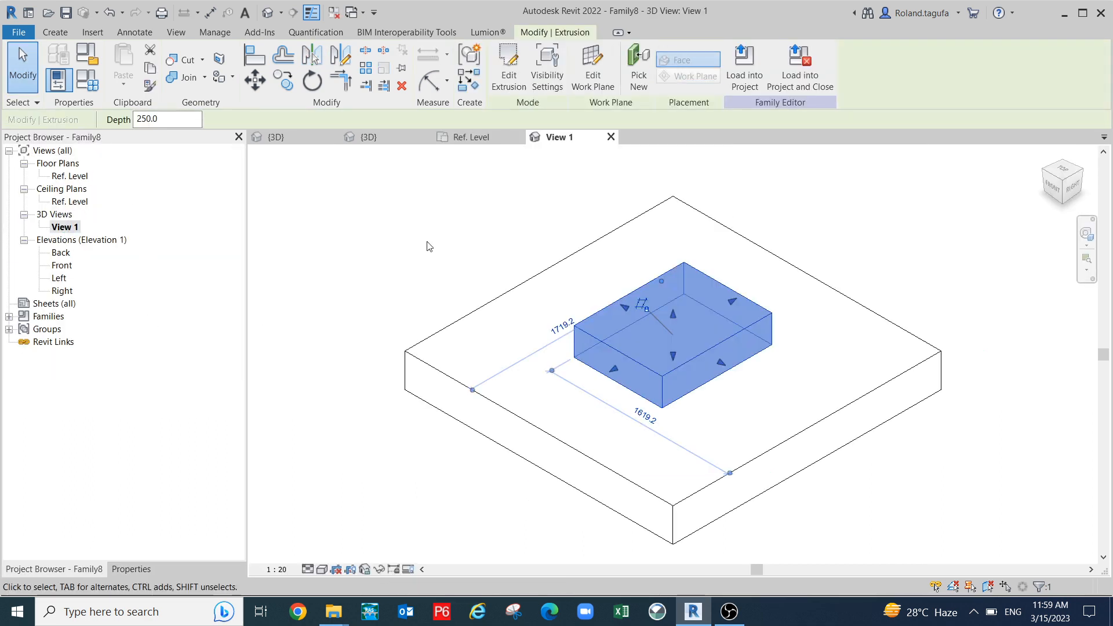
middle_click_drag(1096, 499, 1032, 398, "shift")
middle_click_drag(705, 534, 747, 552, "shift")
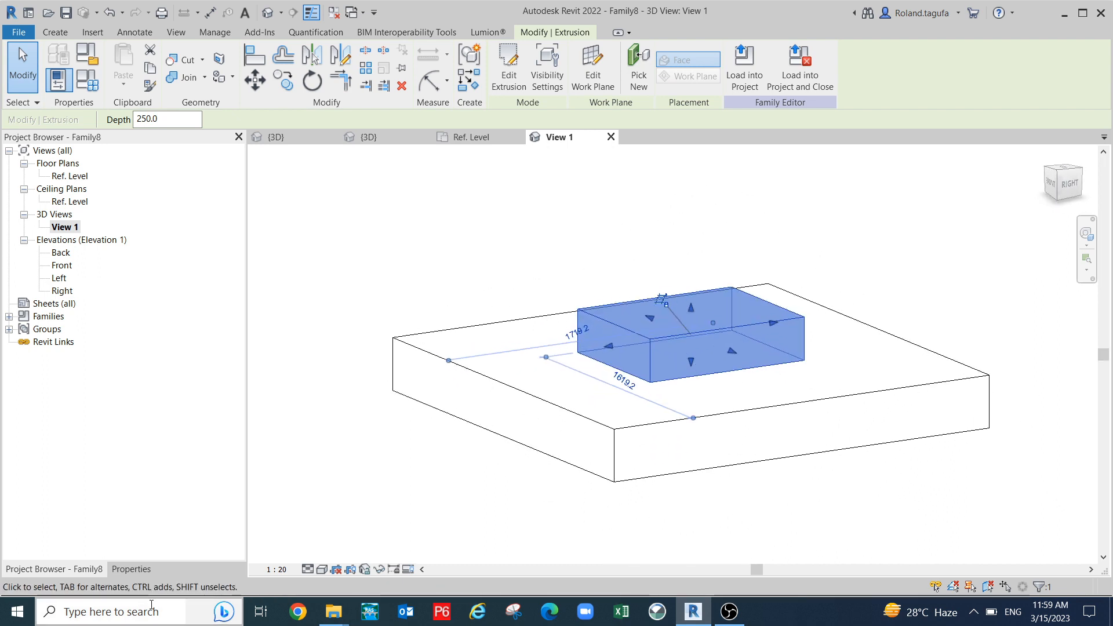
left_click(132, 569)
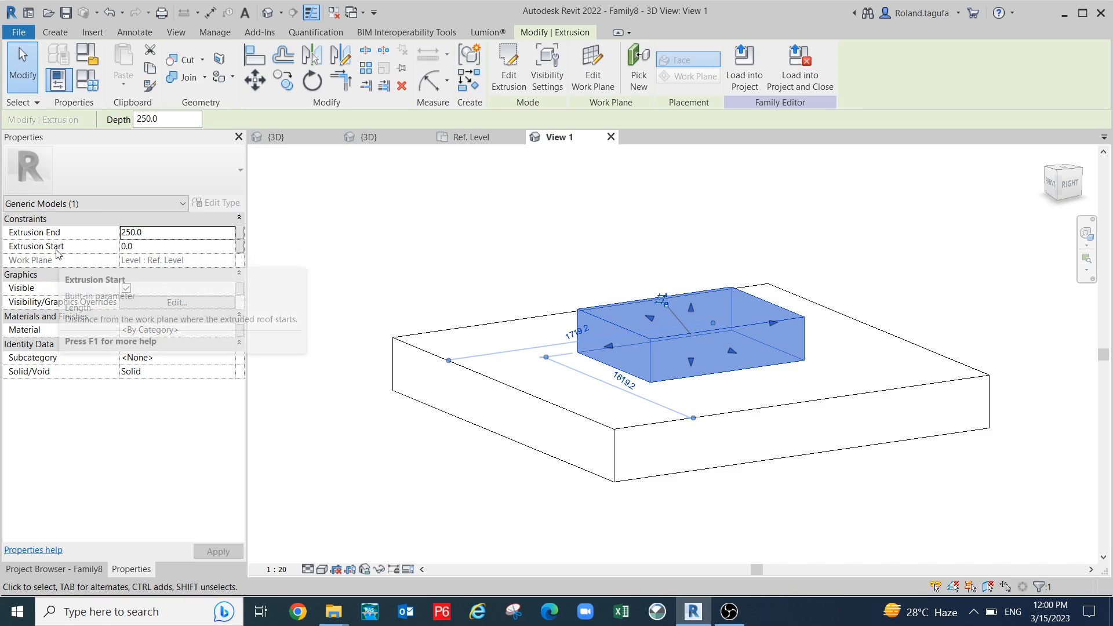
- Add family parameters Top and Bottom and associate the extrusion's Extrusion End (250) with Bottom
left_click(240, 233)
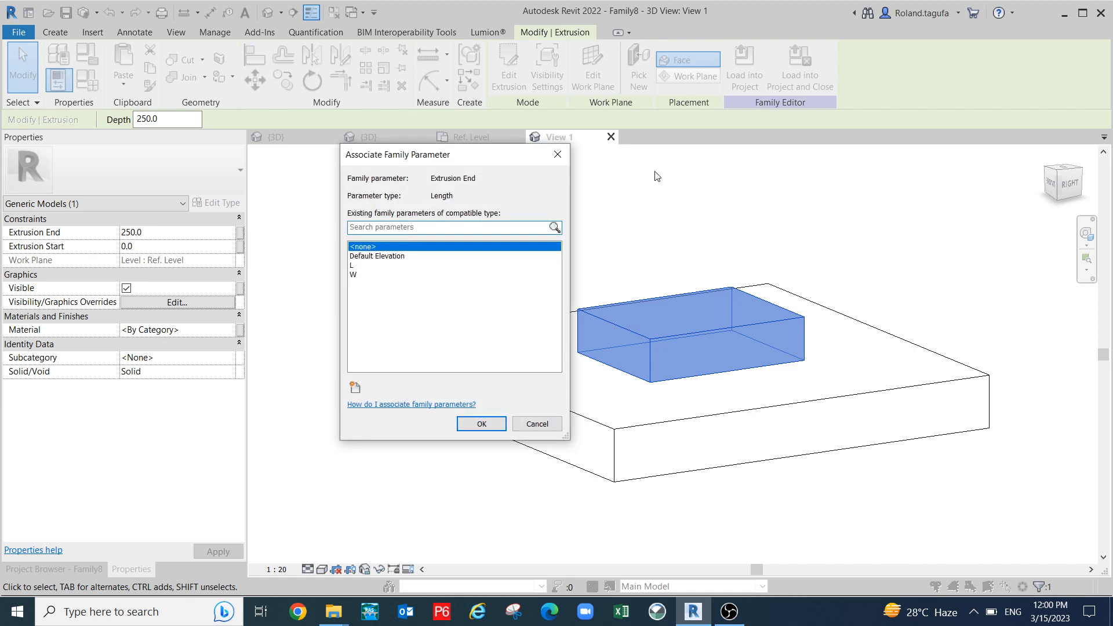
left_click_drag(483, 162, 408, 119)
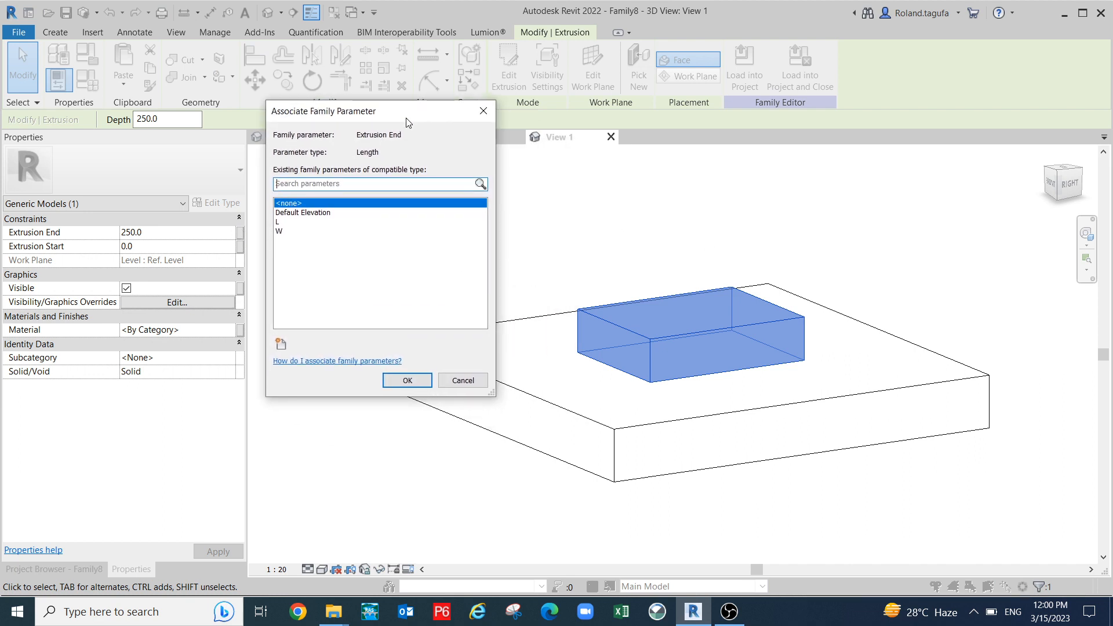
left_click(282, 345)
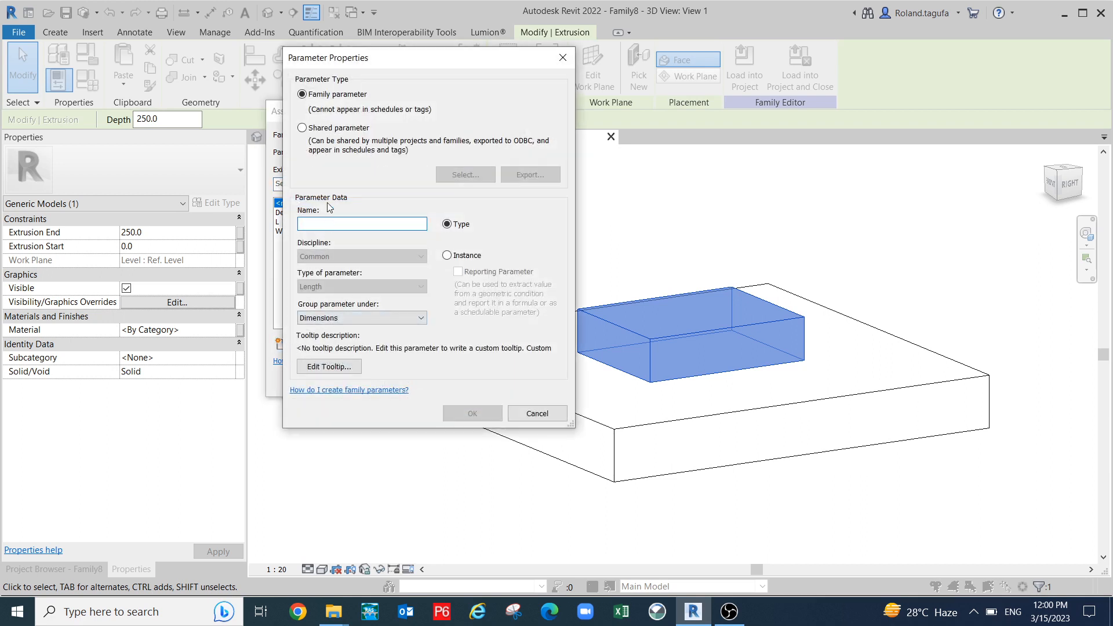
type("Top")
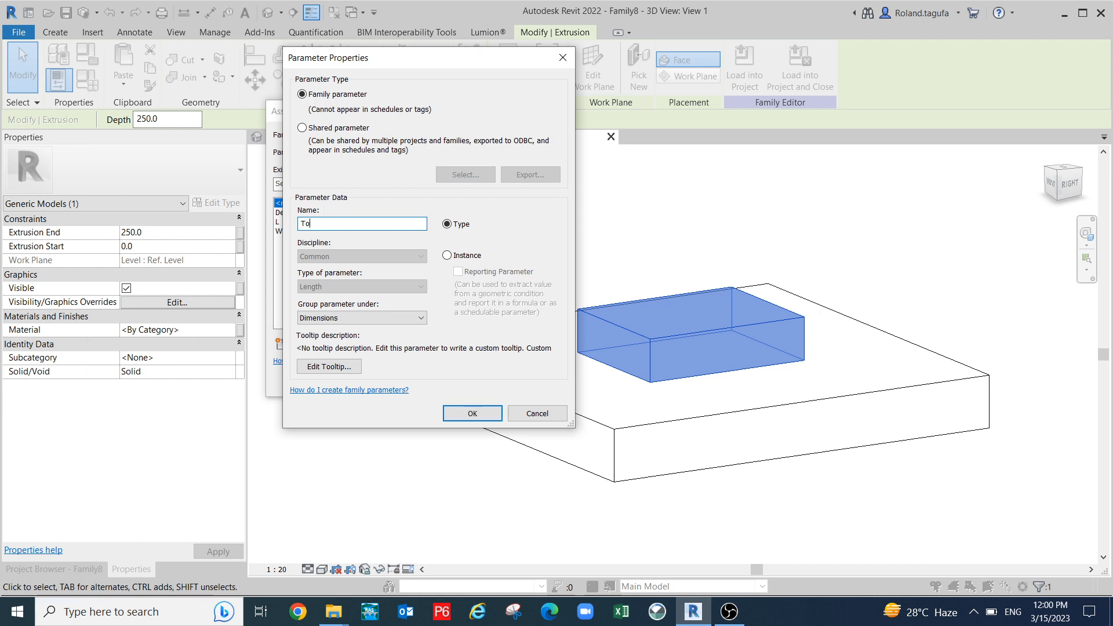
left_click(473, 414)
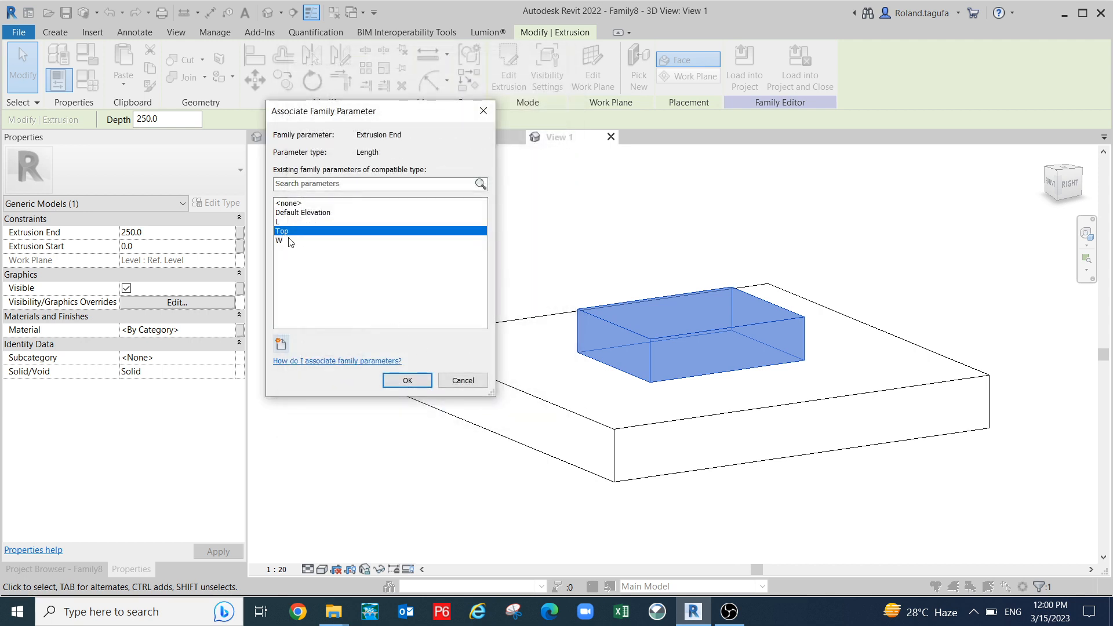
left_click(281, 344)
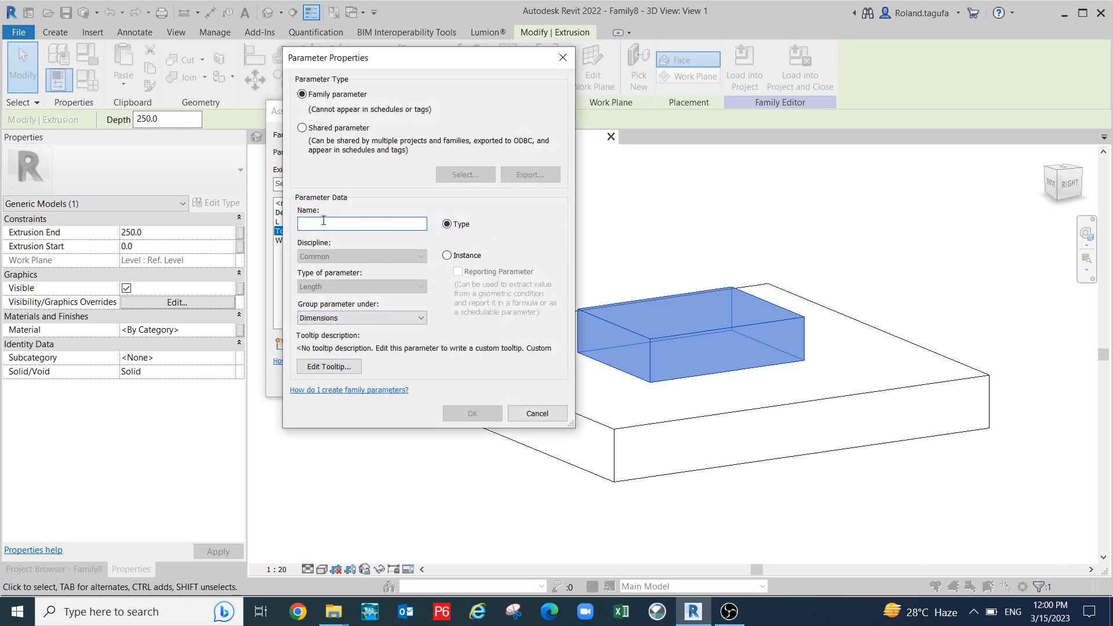
type("Bottom")
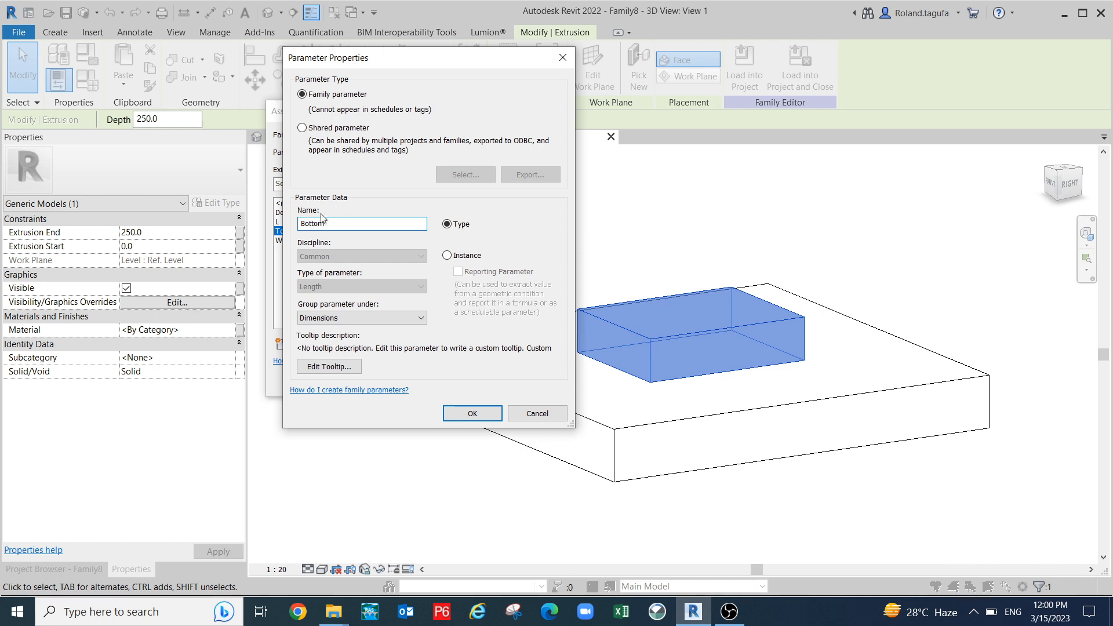
left_click(456, 413)
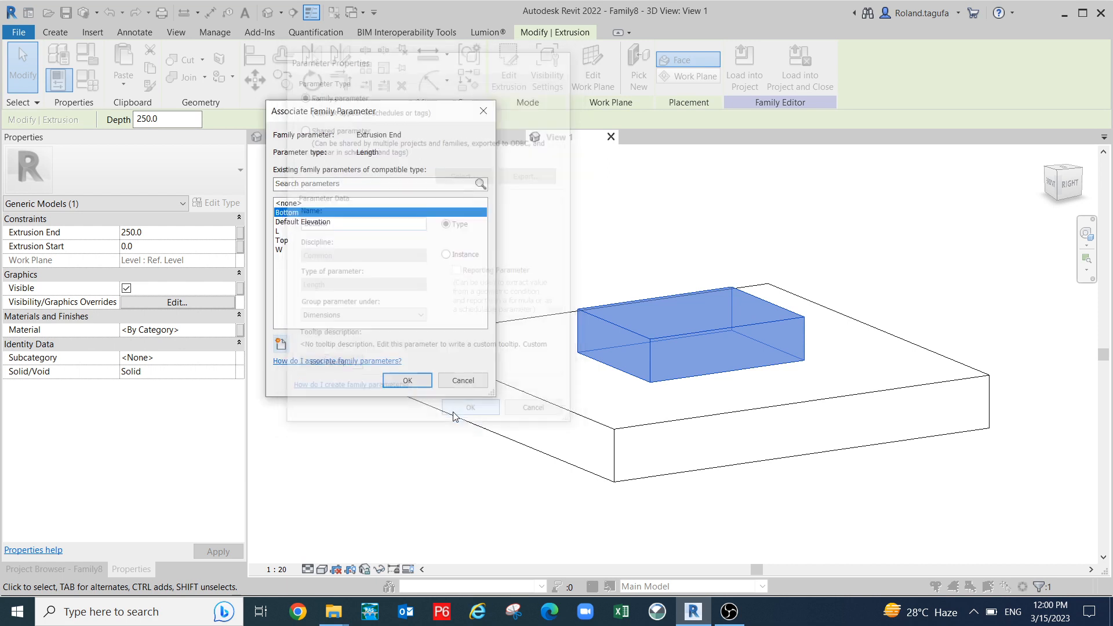
left_click(406, 381)
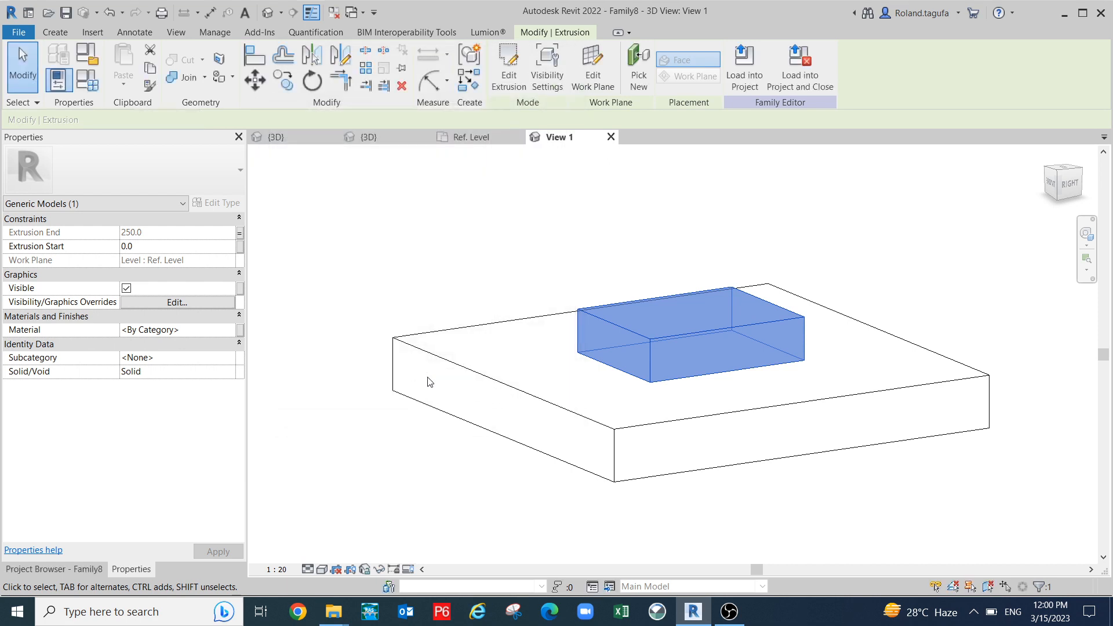
- In Family Types set Bottom to -250, then orbit to see the recess sunk into the base
scroll(492, 429, "down", 1)
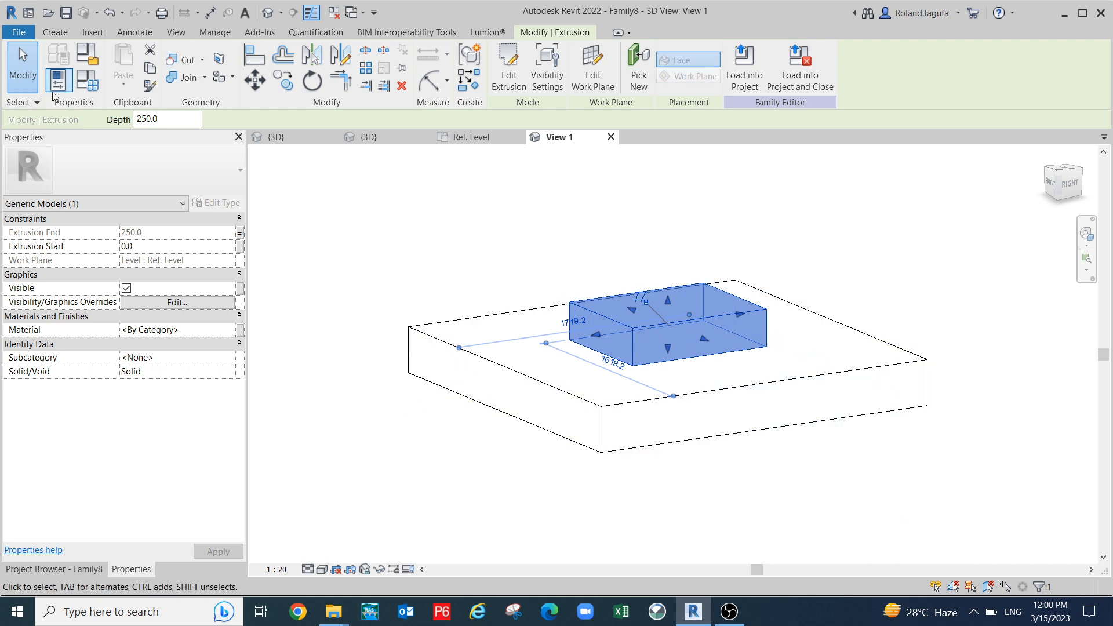
left_click(88, 81)
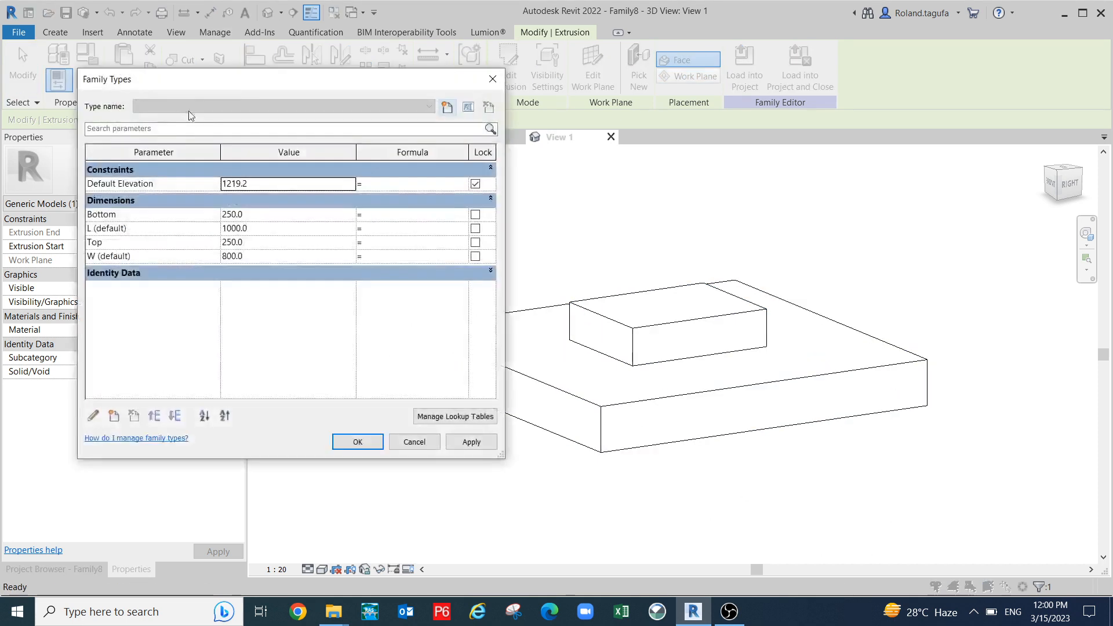
left_click_drag(248, 83, 191, 69)
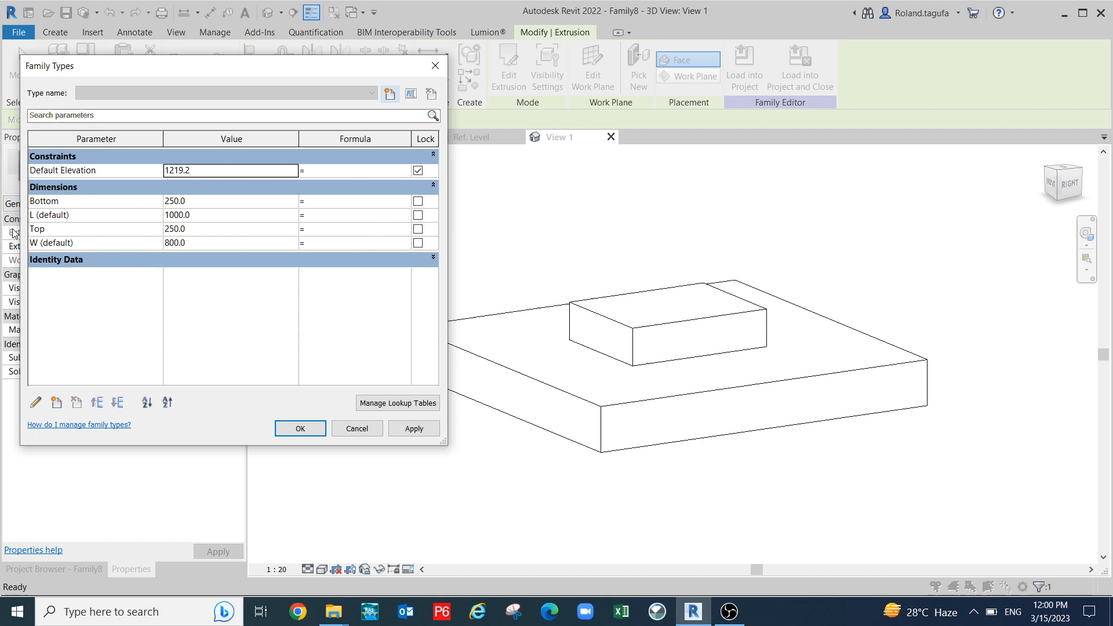
left_click(187, 201)
left_click_drag(186, 202, 168, 201)
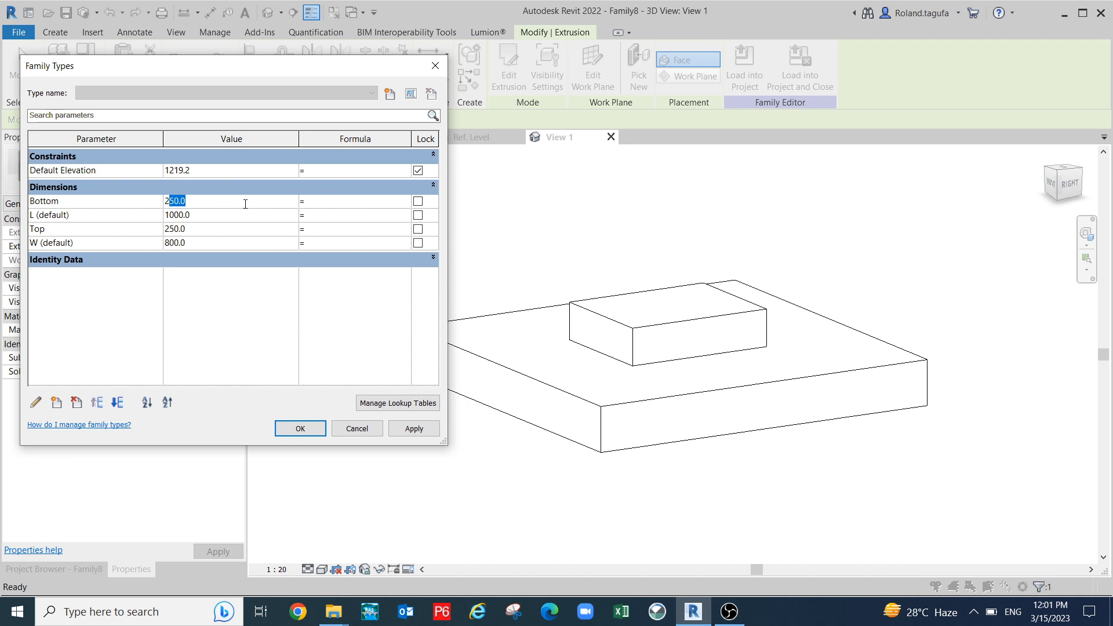
type("-")
left_click(413, 428)
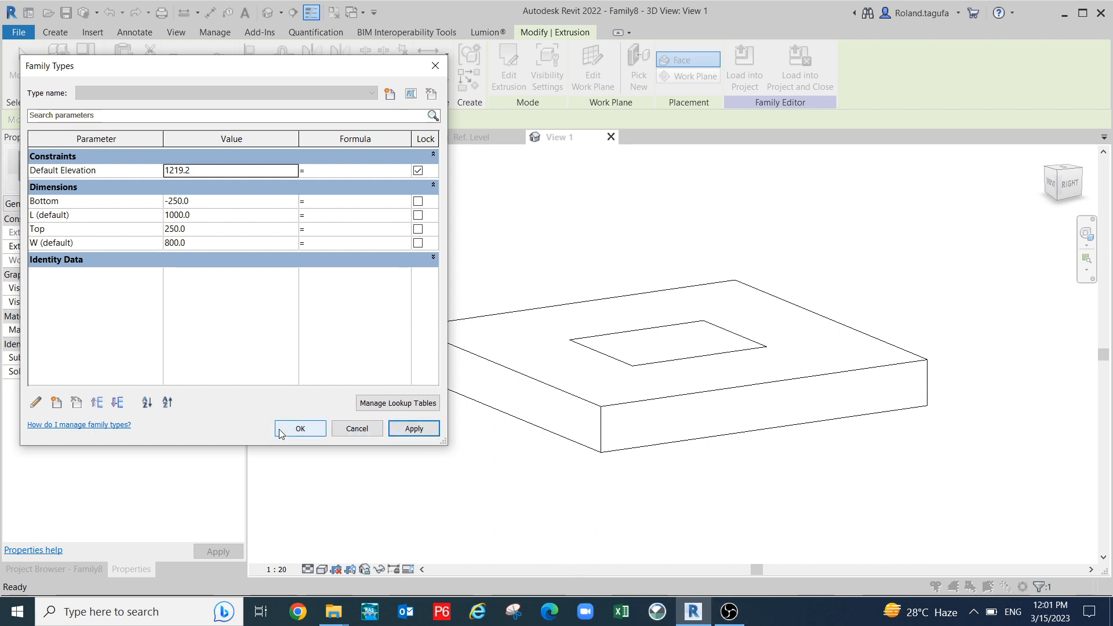
left_click(313, 432)
scroll(498, 461, "down", 2)
middle_click_drag(501, 468, 641, 365, "shift")
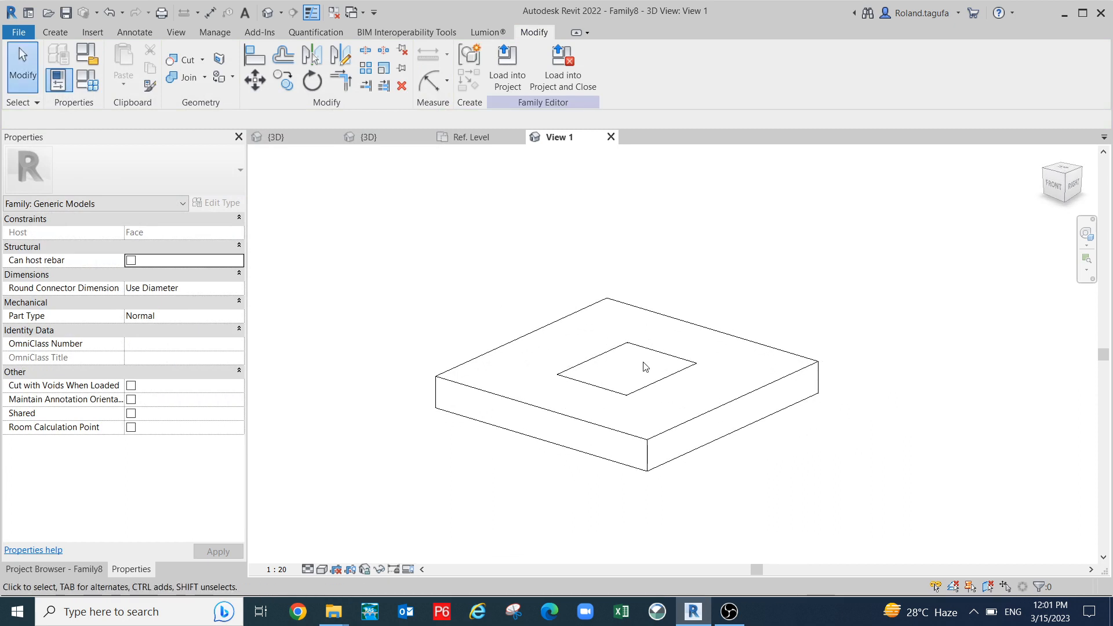
- Select the recessed extrusion and orbit to inspect it from below and above
left_click(671, 387)
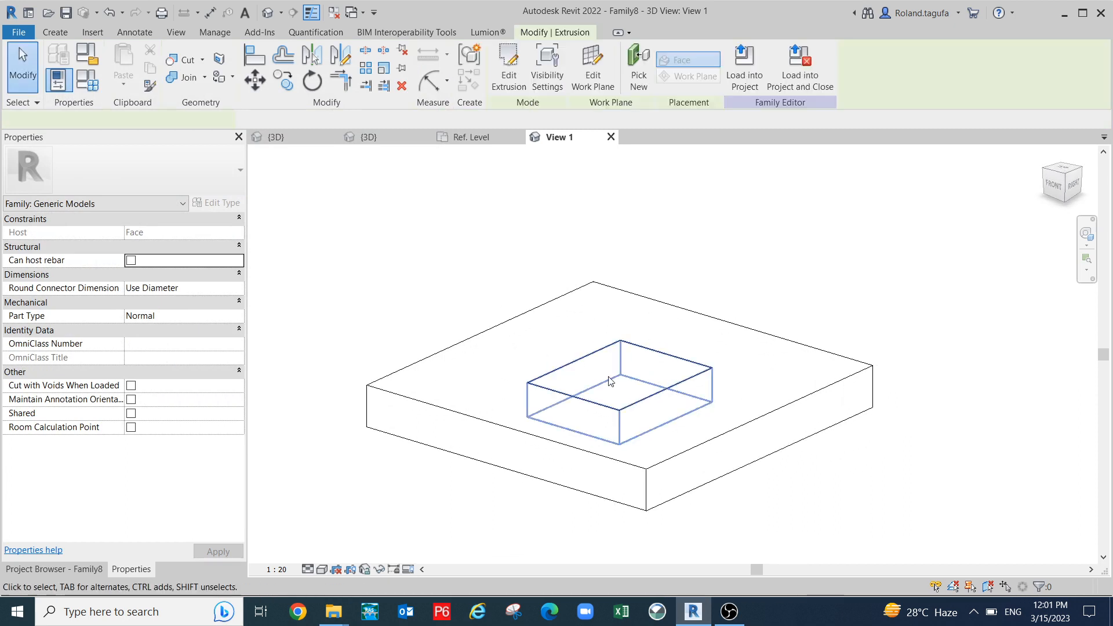
middle_click_drag(669, 542, 660, 360, "shift")
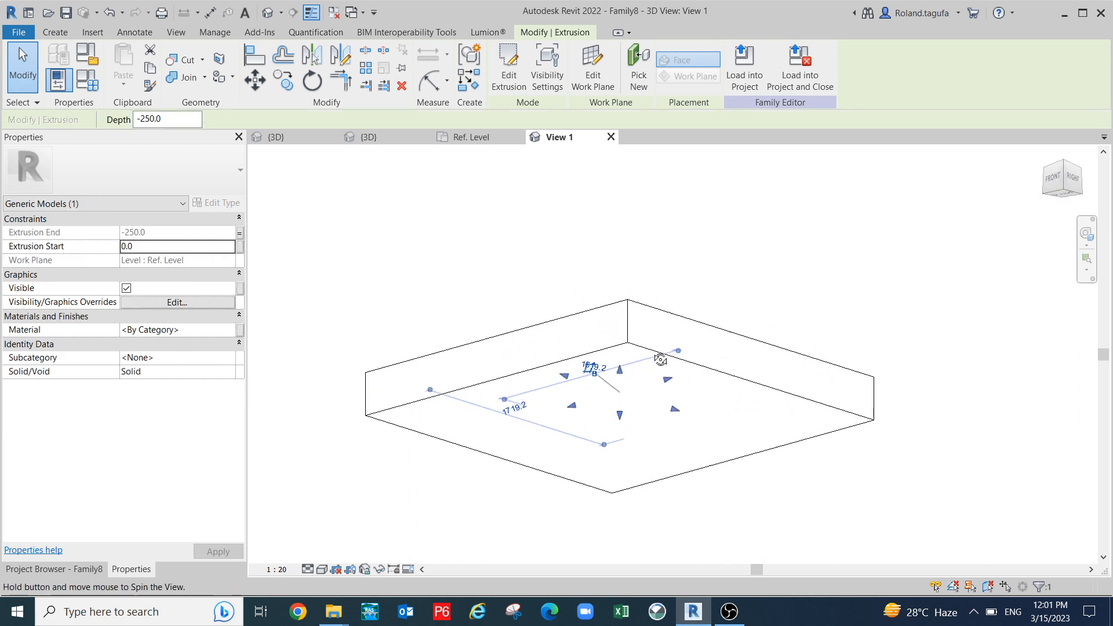
scroll(659, 453, "up", 1)
scroll(659, 452, "down", 1)
middle_click_drag(661, 457, 702, 491, "shift")
scroll(691, 466, "down", 1)
left_click(691, 466)
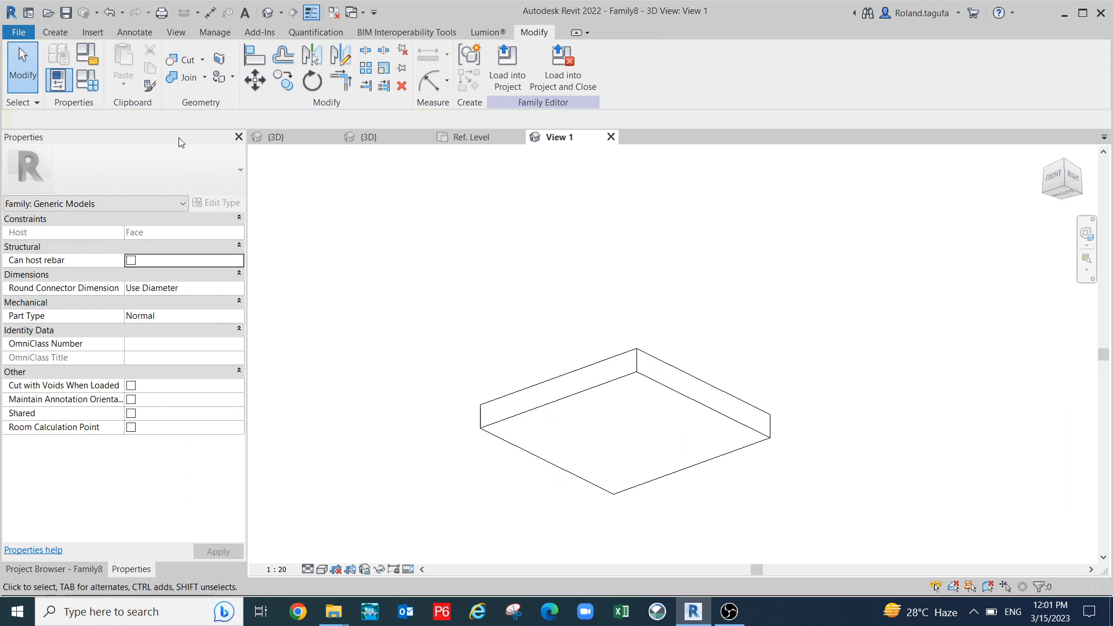
- In Family Types set Bottom to -500 and Top to 500 and apply
left_click(86, 79)
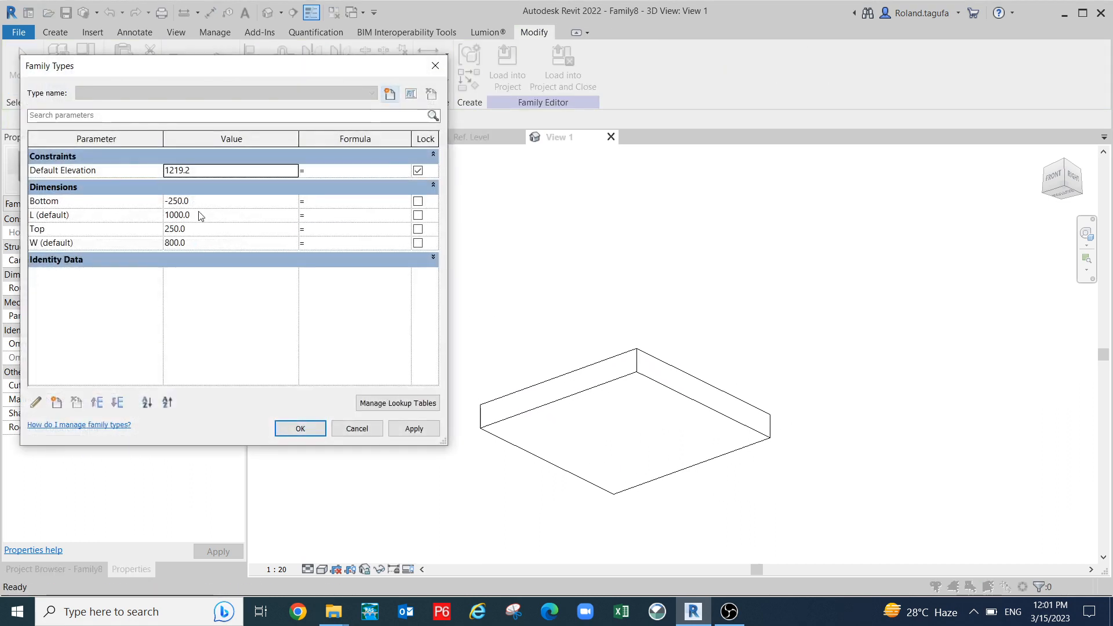
left_click(208, 201)
left_click_drag(206, 201, 180, 202)
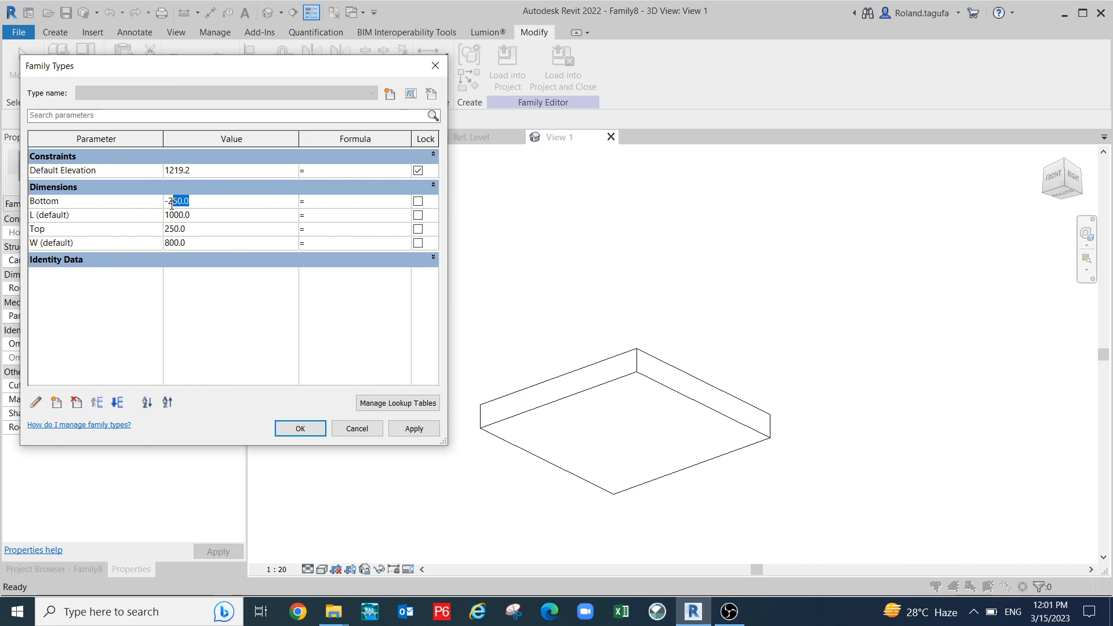
type("500")
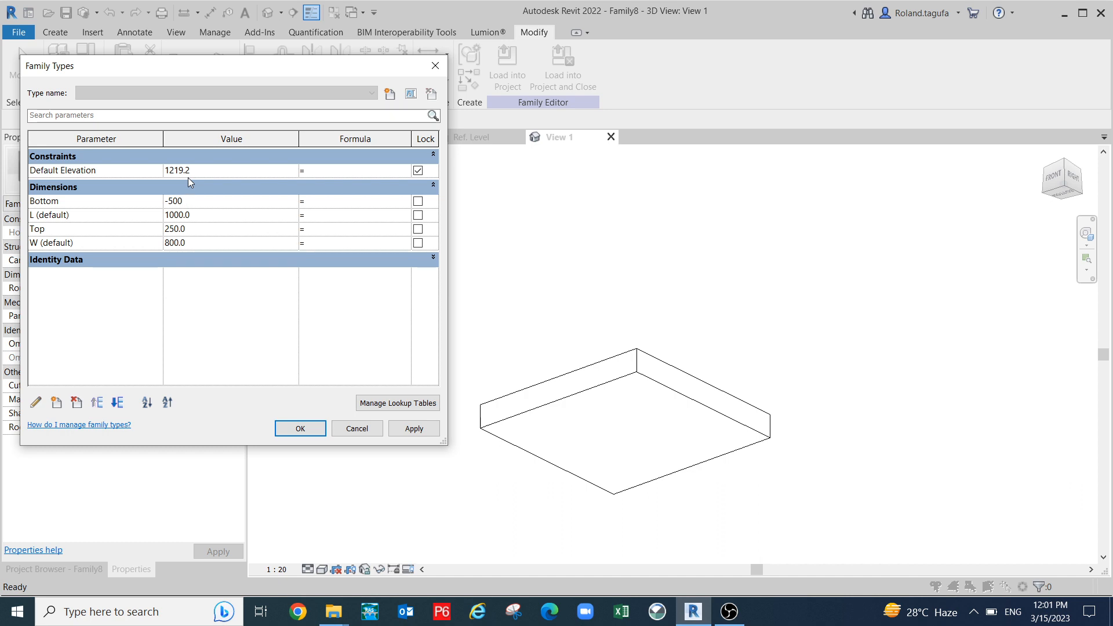
left_click(414, 428)
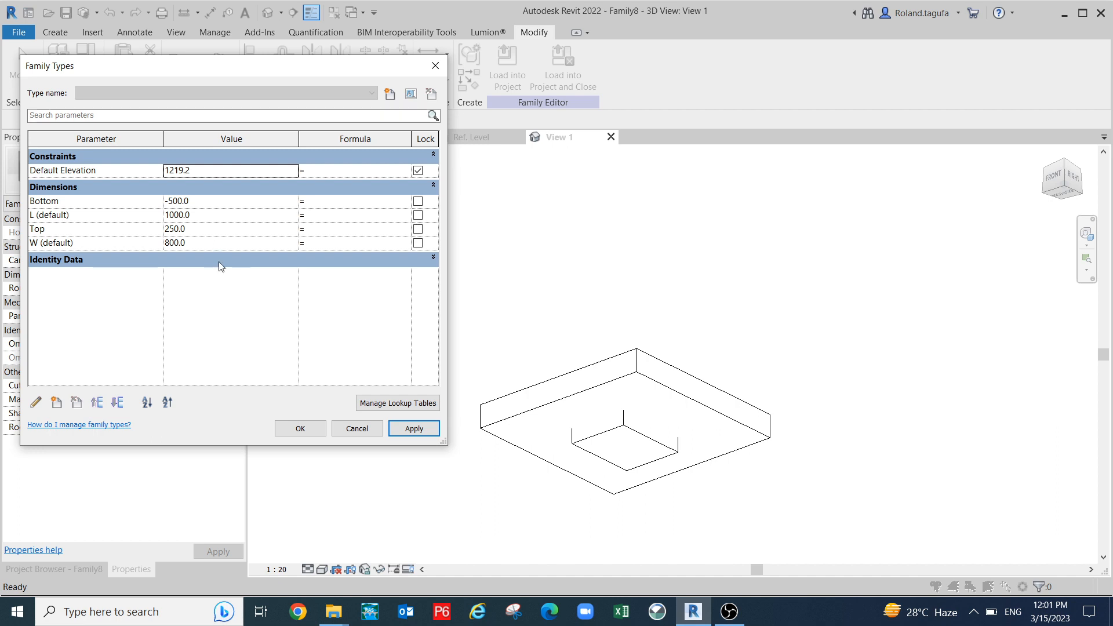
left_click(200, 229)
type("500")
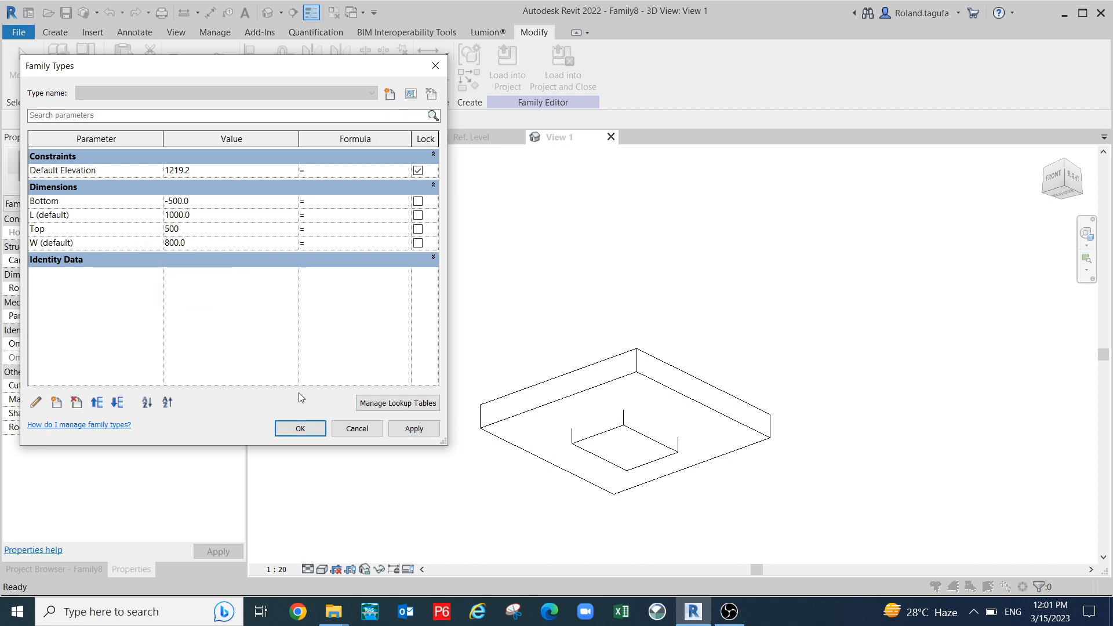
left_click(414, 429)
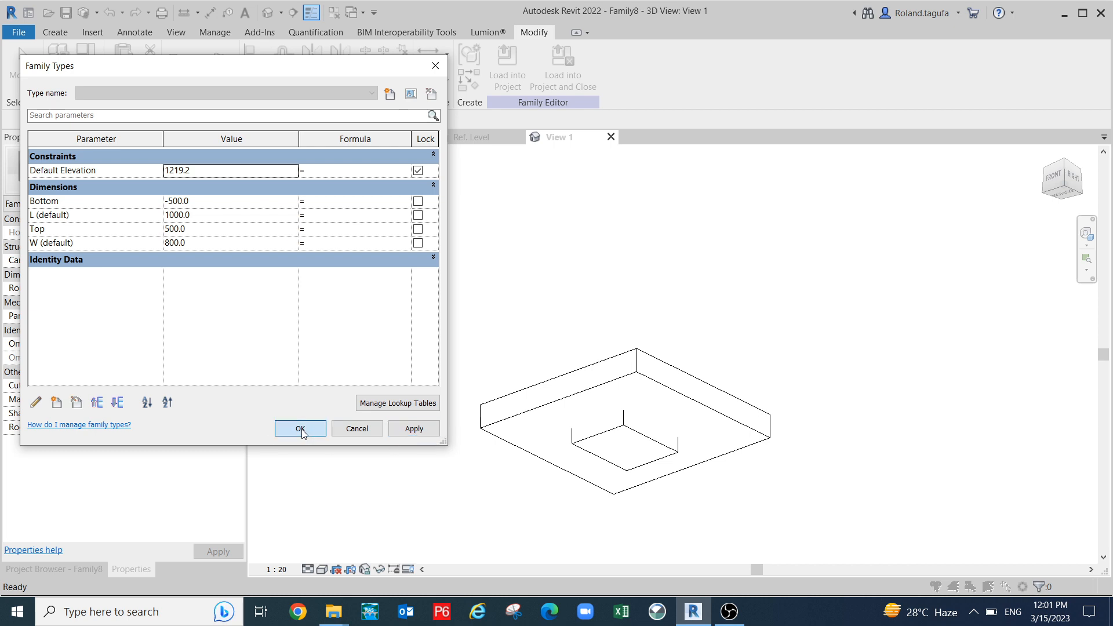
left_click(300, 429)
- Orbit around the box to check the deeper extrusion poking below the host block
middle_click_drag(481, 382, 674, 462, "shift")
left_click(603, 418)
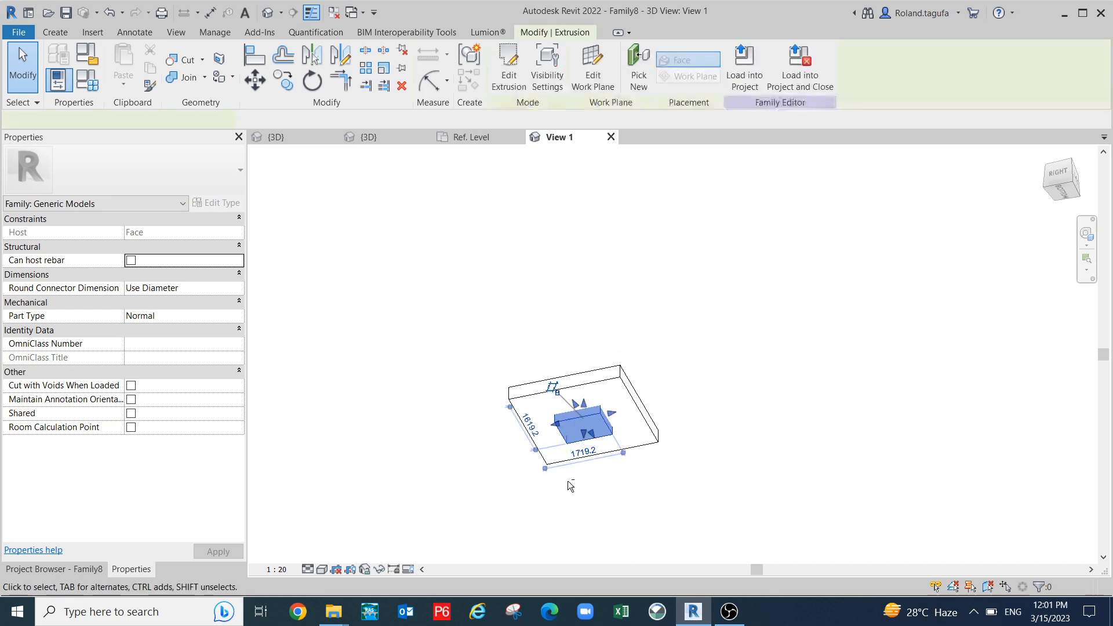
middle_click_drag(569, 484, 632, 559, "shift")
middle_click_drag(626, 457, 638, 521, "shift")
scroll(564, 380, "up", 3)
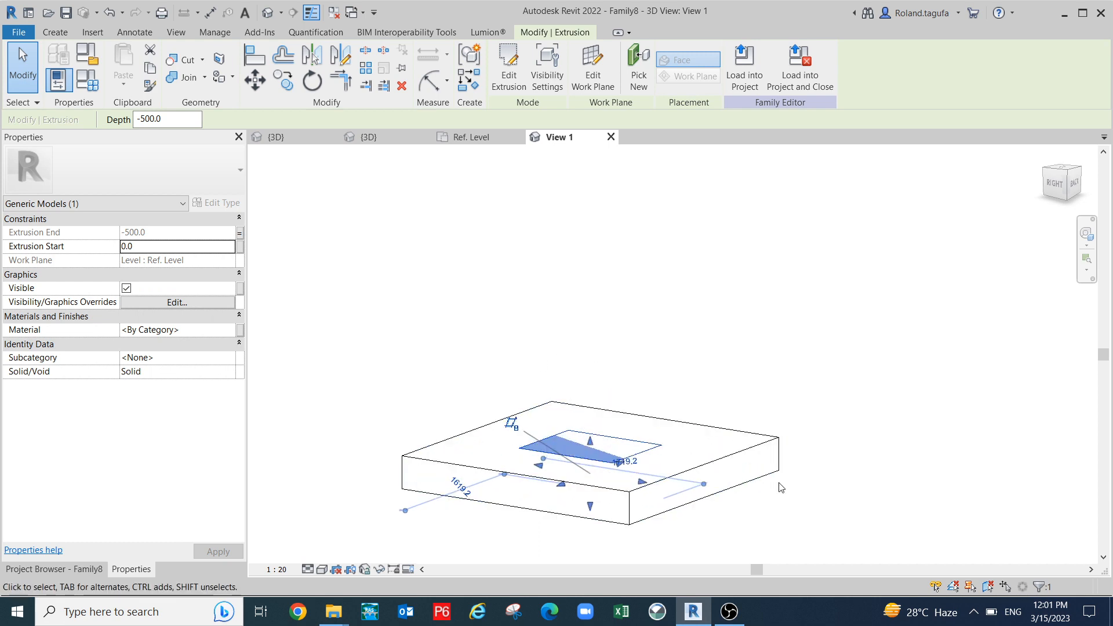
left_click(823, 498)
scroll(725, 432, "up", 2)
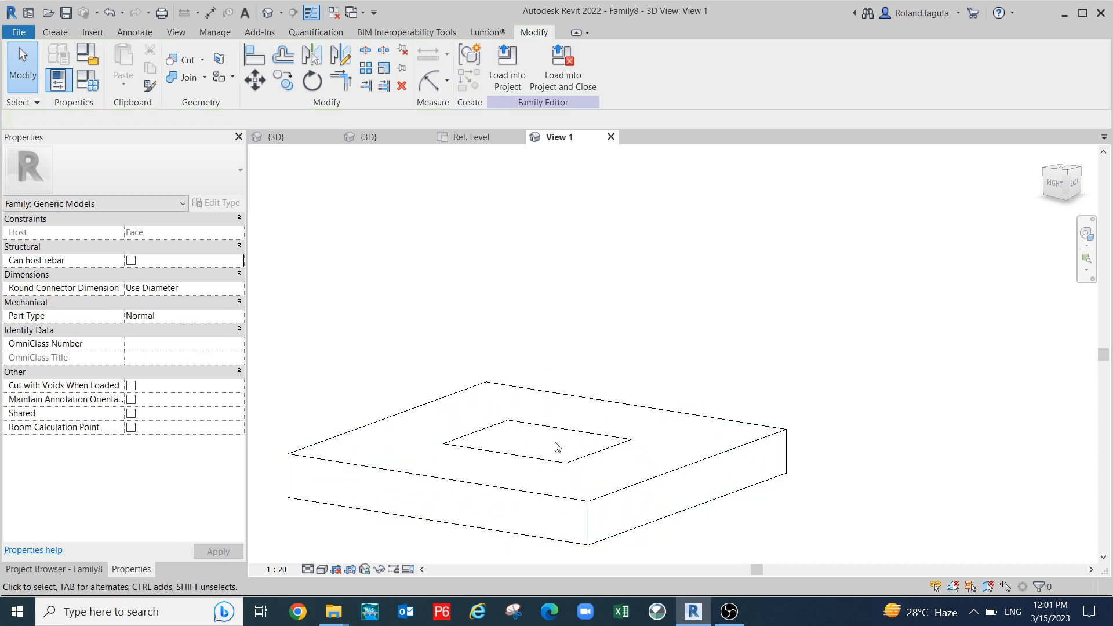
middle_click_drag(726, 459, 676, 447, "shift")
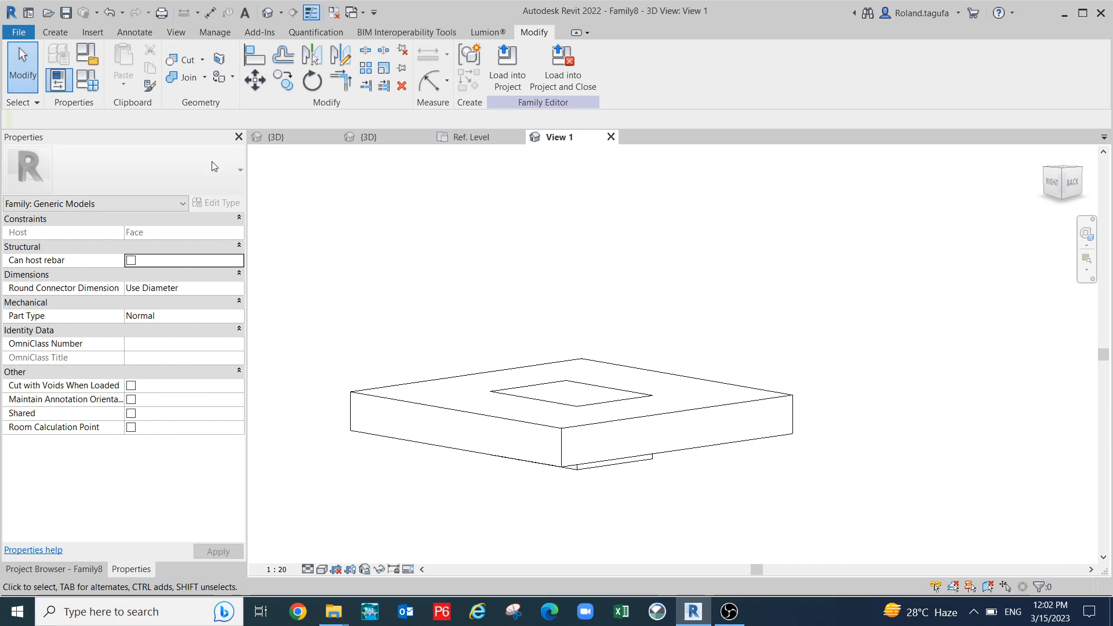
- In Family Types raise Top to 1000 and apply
left_click(95, 86)
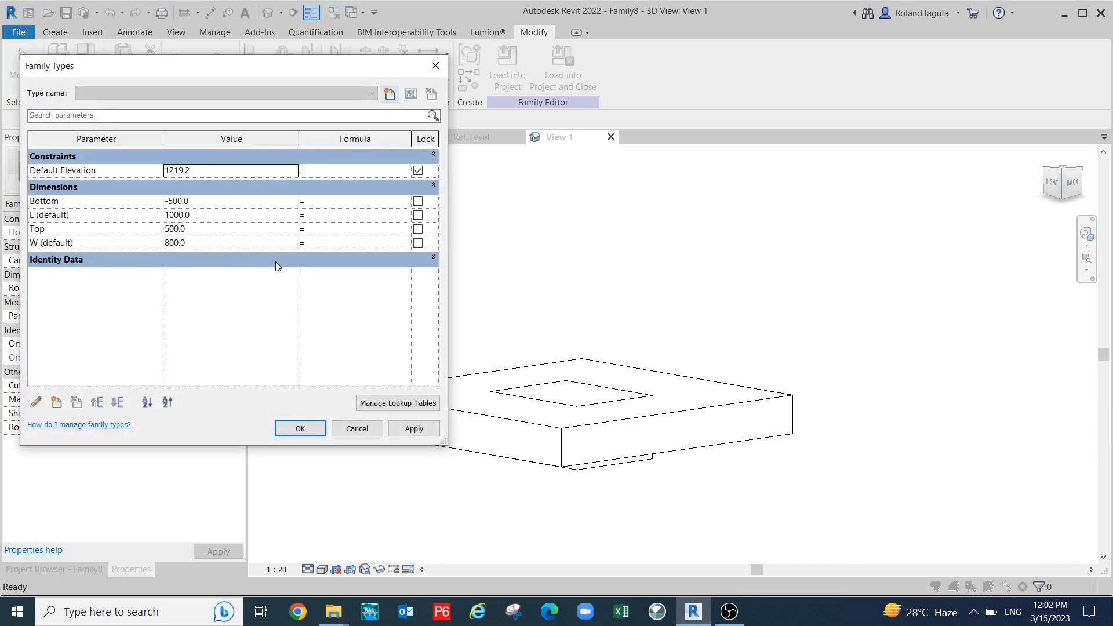
left_click(222, 232)
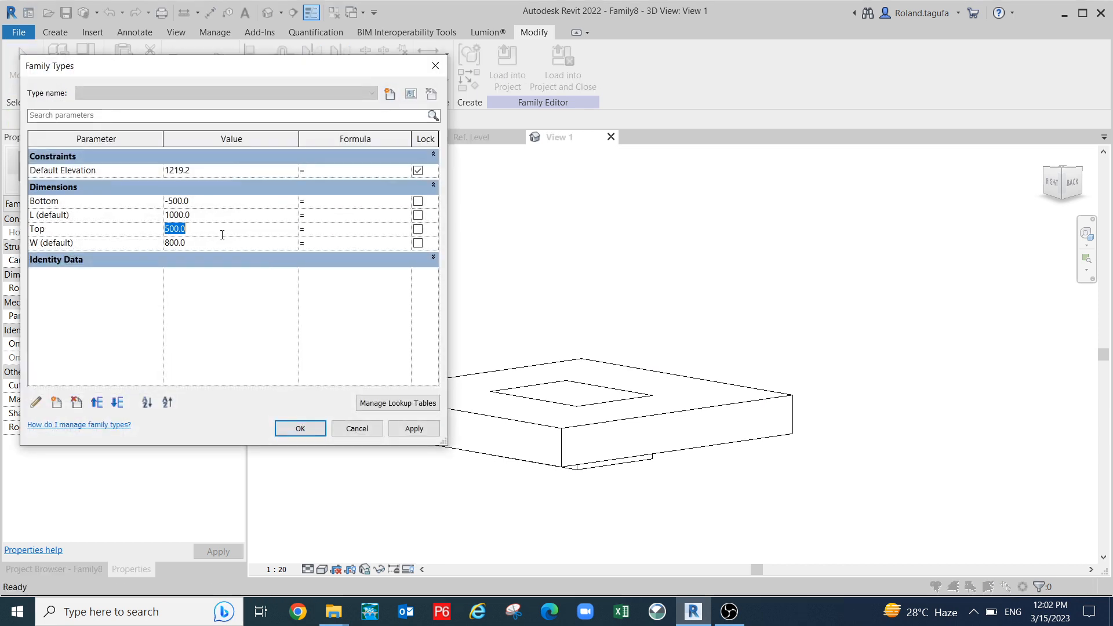
type("1")
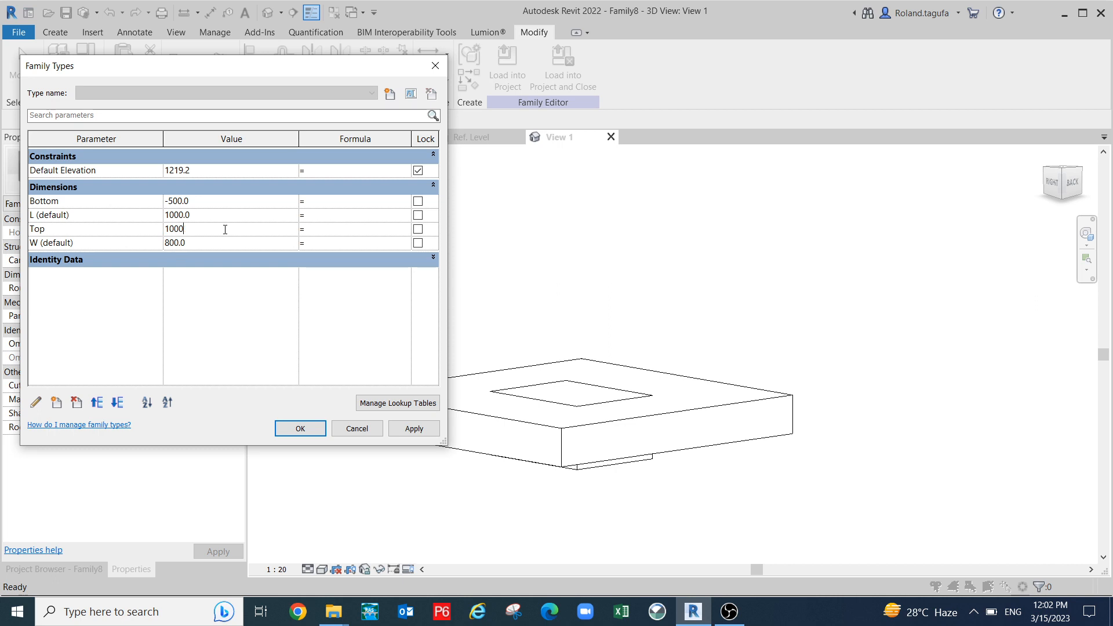
left_click(412, 433)
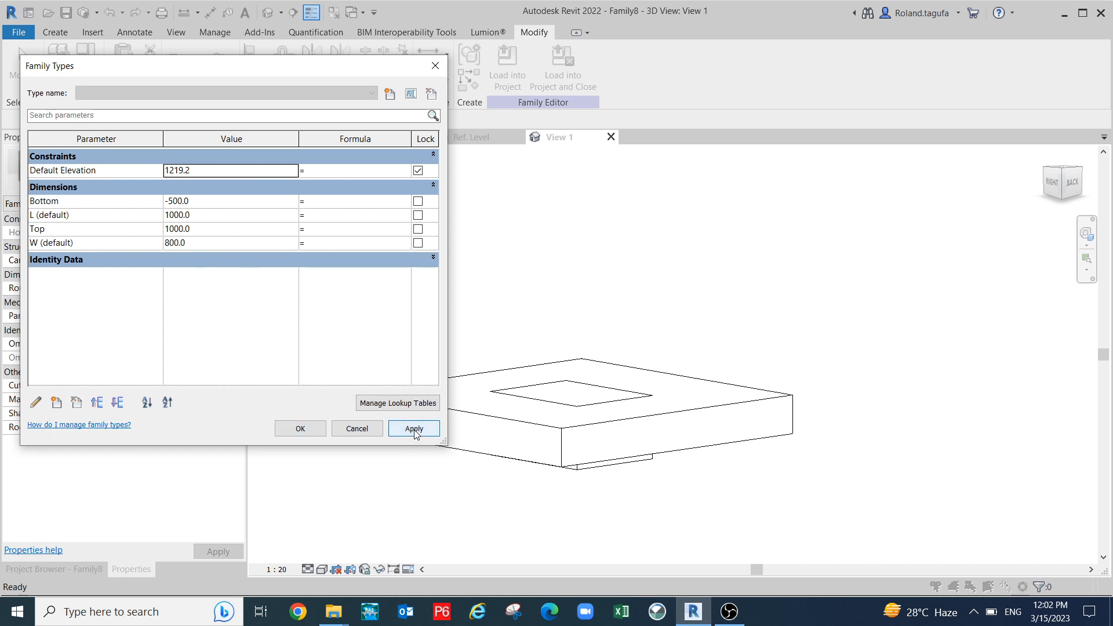
left_click(300, 429)
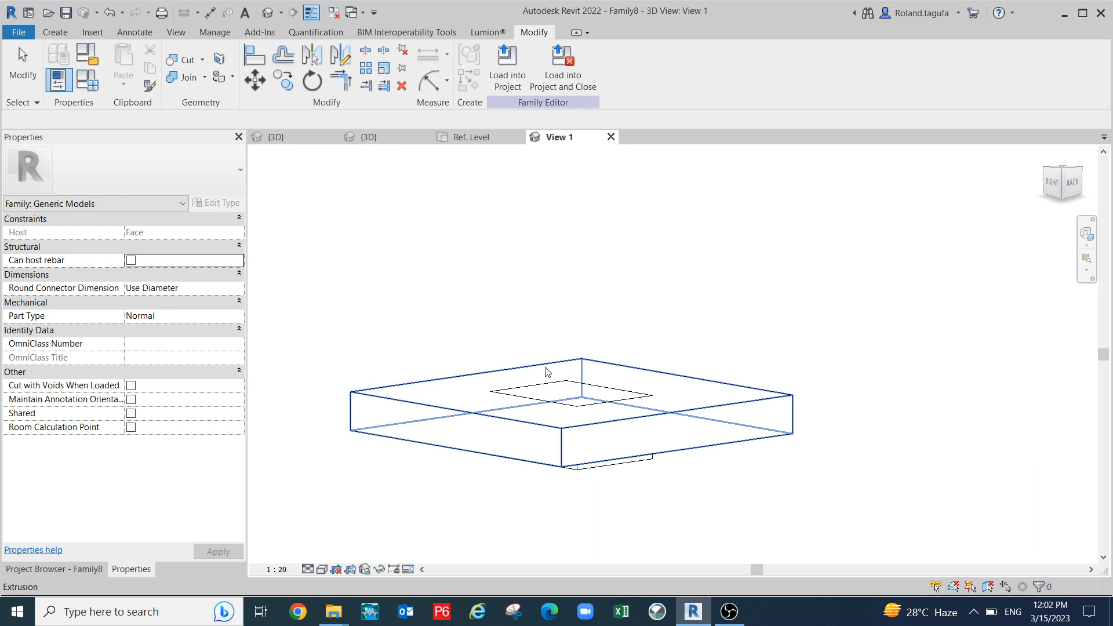
- Drag the inner extrusion's top arrow upward and review the Family Types values
left_click(596, 383)
left_click_drag(571, 391, 571, 371)
left_click(580, 294)
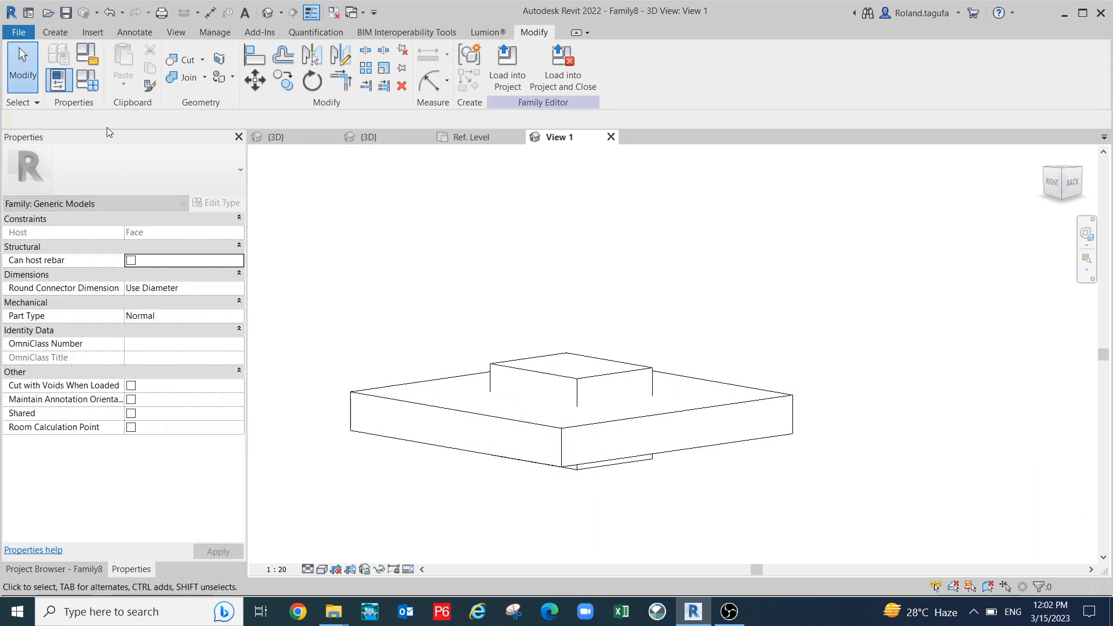
left_click(87, 81)
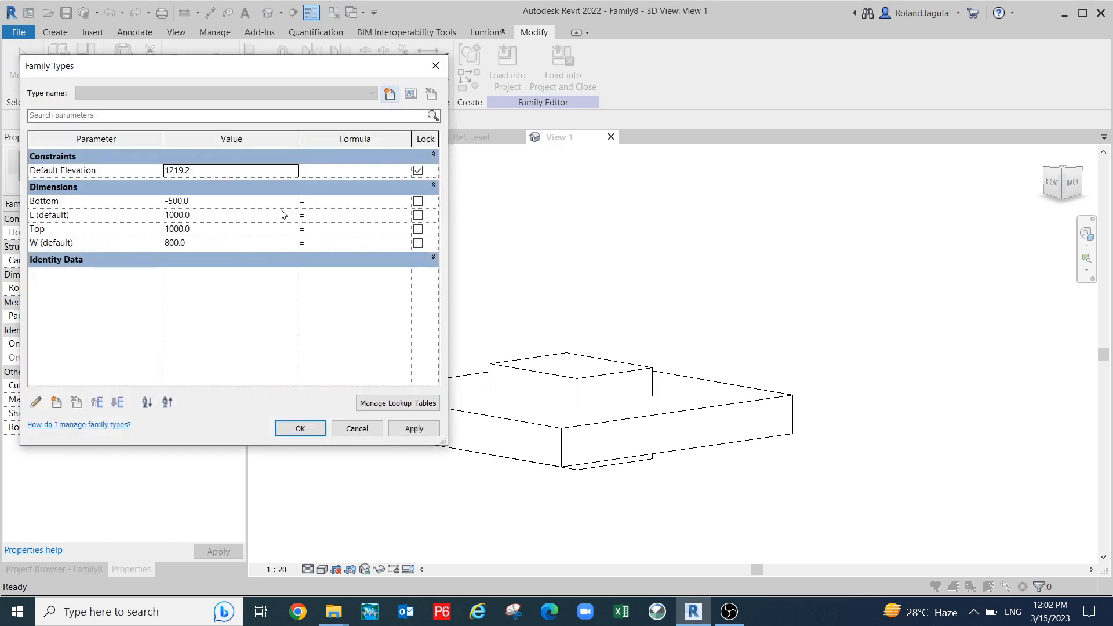
left_click(299, 428)
- Orbit to a top-down angle, check the raised inner block, and reopen Family Types
middle_click_drag(545, 463, 681, 473, "shift")
middle_click_drag(641, 392, 667, 481, "shift")
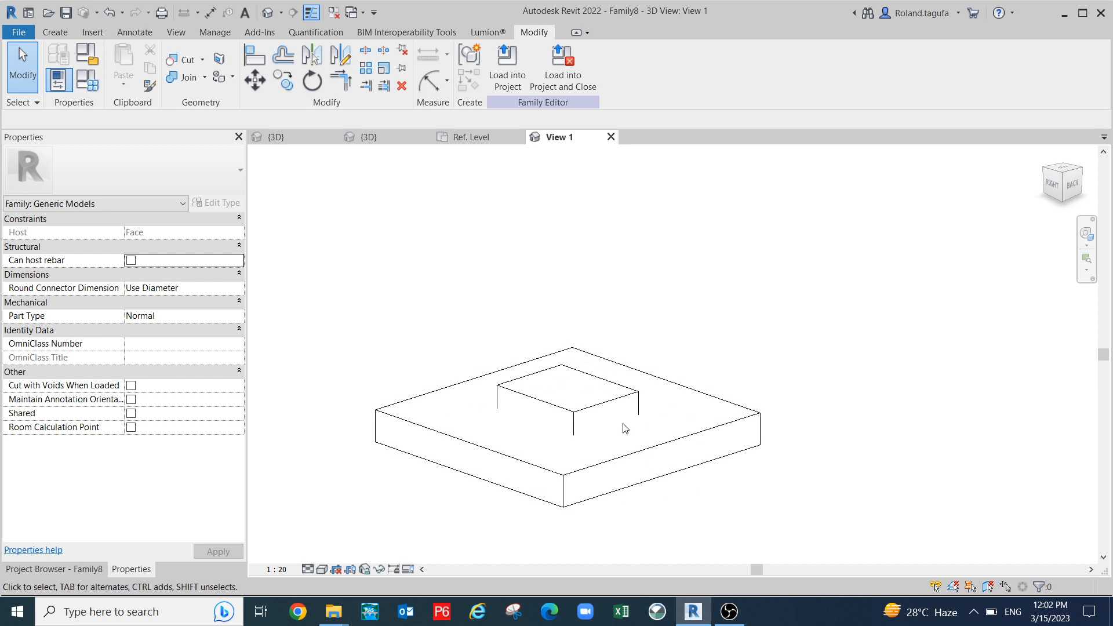
left_click(603, 399)
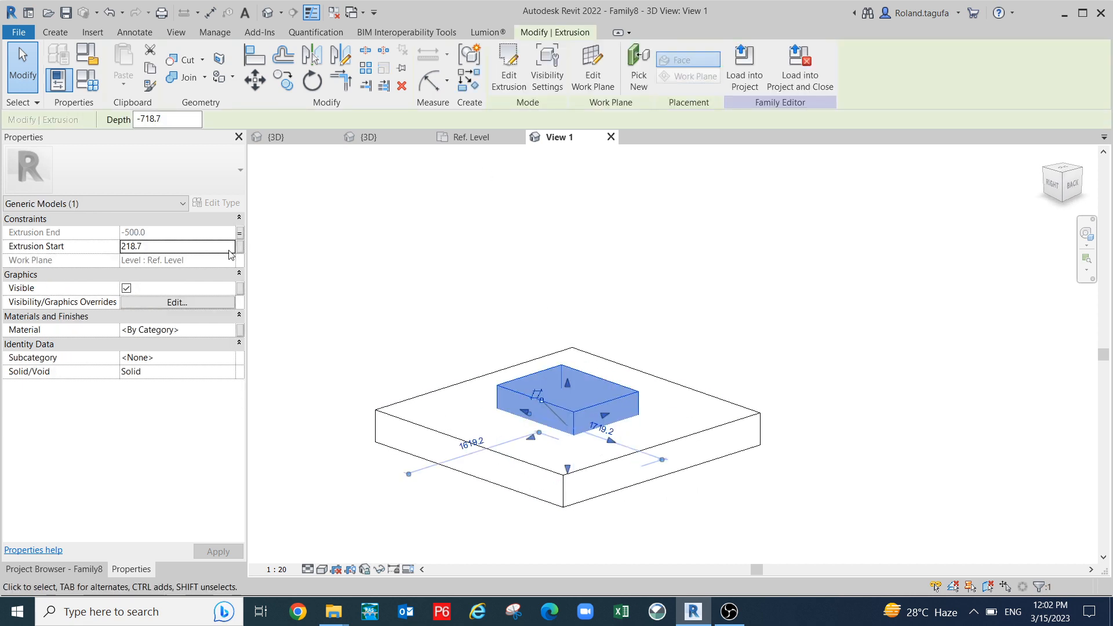
left_click(326, 243)
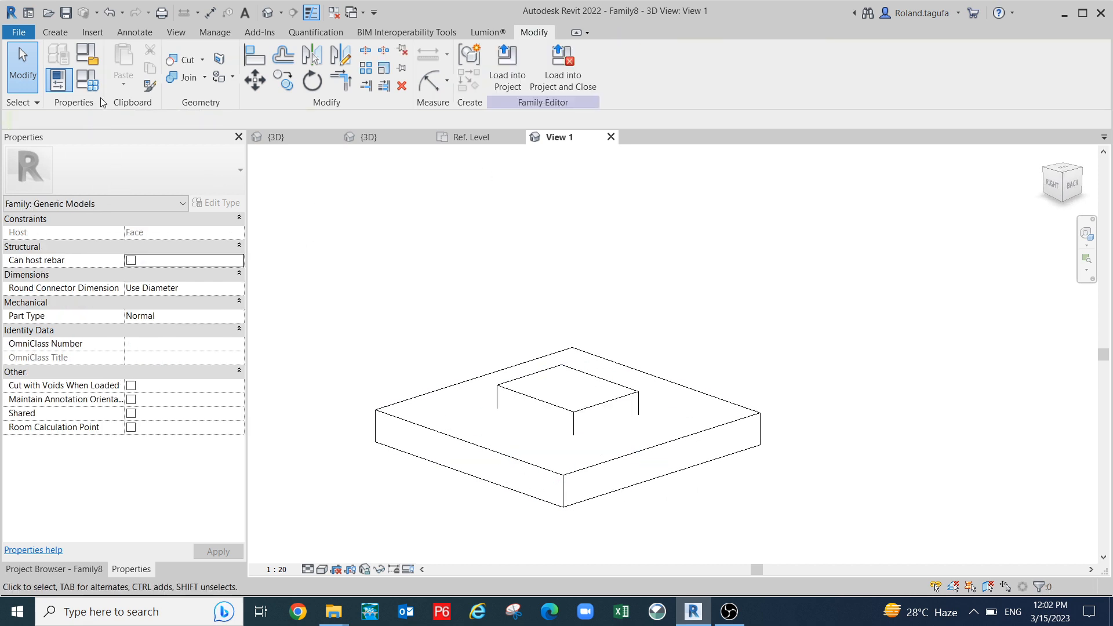
left_click(87, 80)
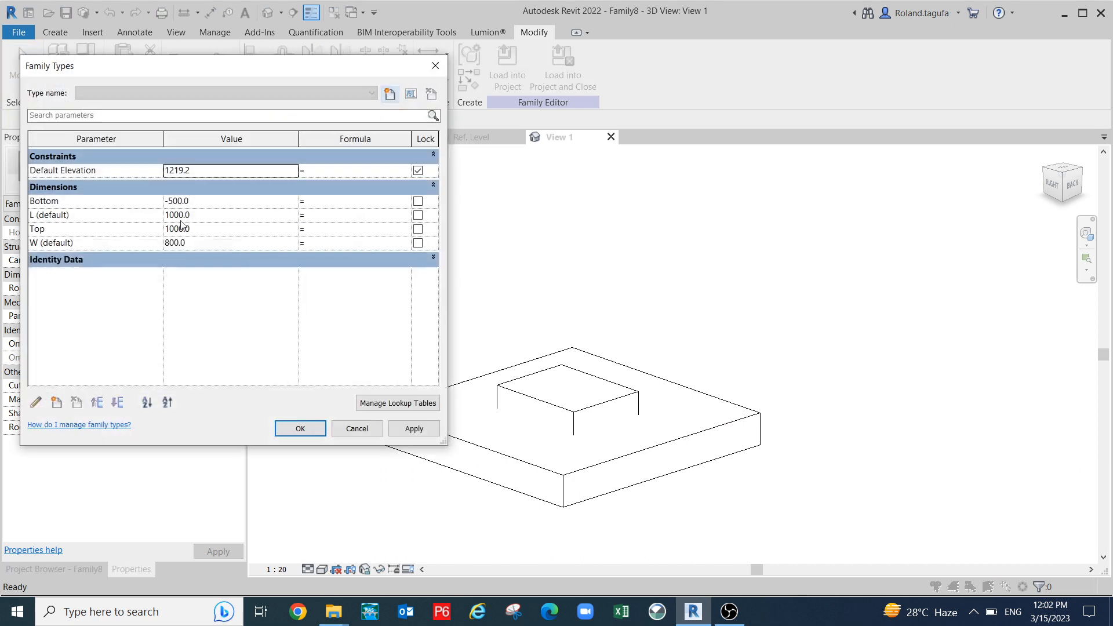
- Change Top to an instance parameter and review L's properties unchanged
left_click(111, 232)
left_click(34, 406)
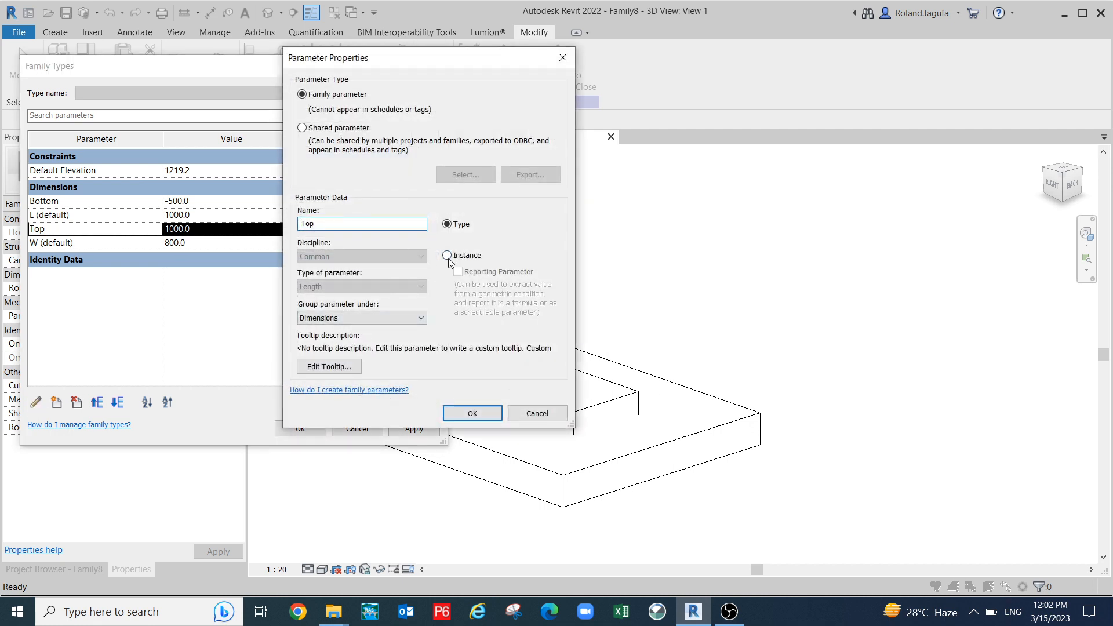
left_click(448, 256)
left_click(477, 415)
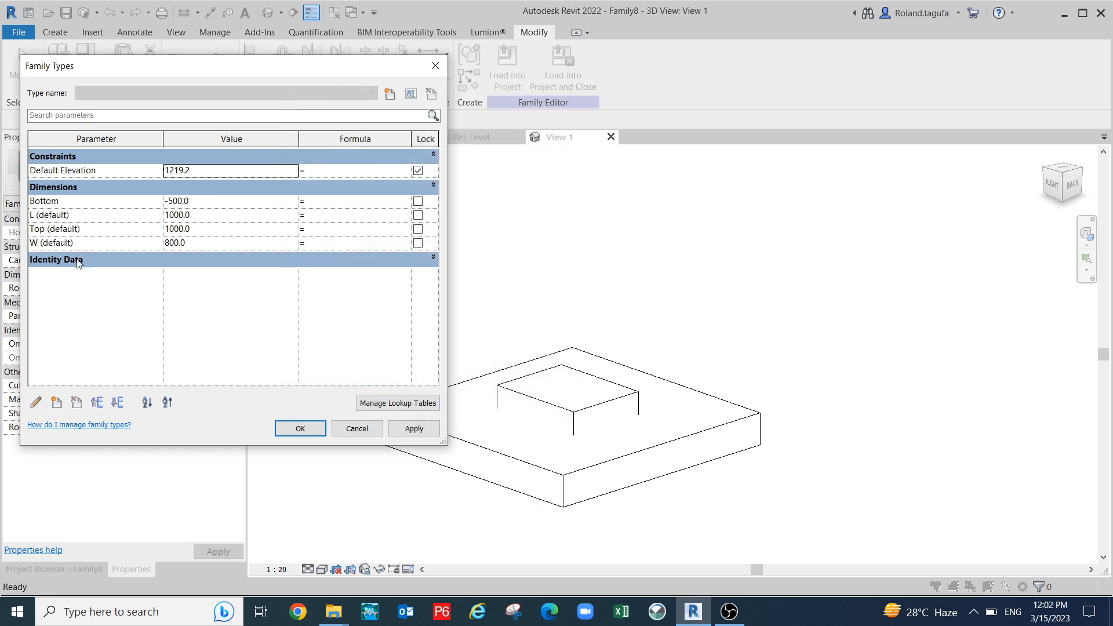
left_click(71, 215)
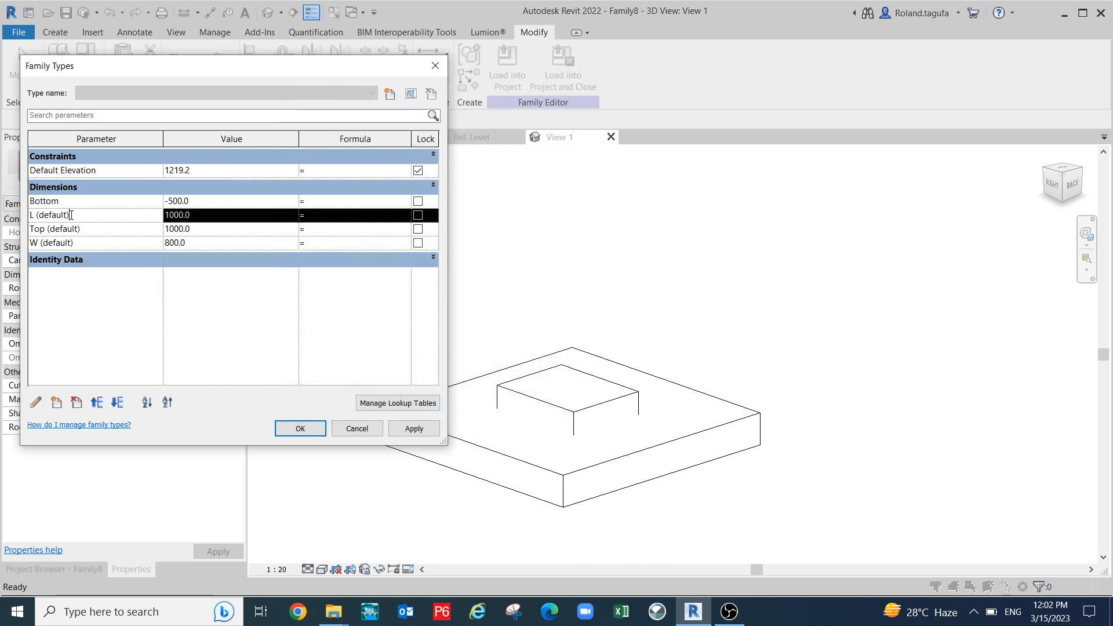
left_click(35, 404)
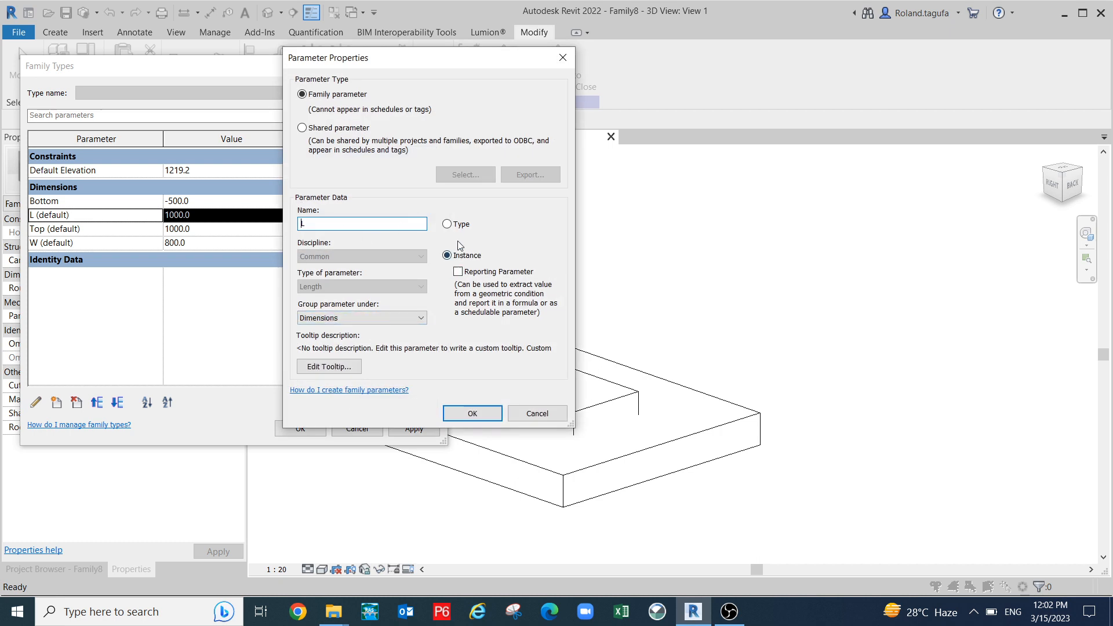
left_click(472, 413)
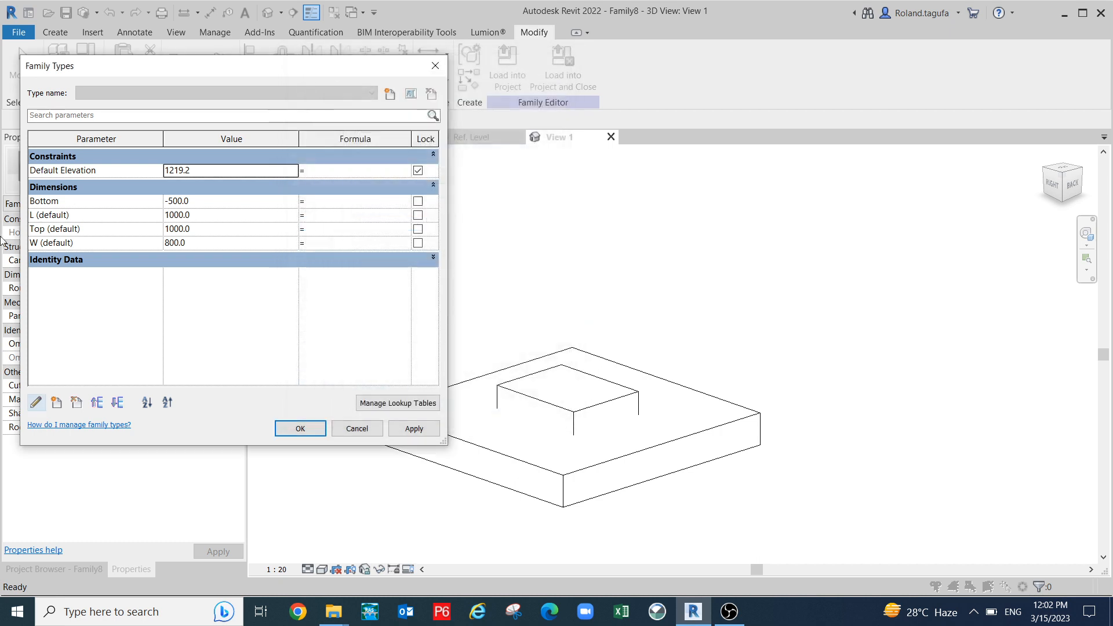
- Change Bottom to an instance parameter, close Family Types, and select the inner extrusion
left_click(220, 201)
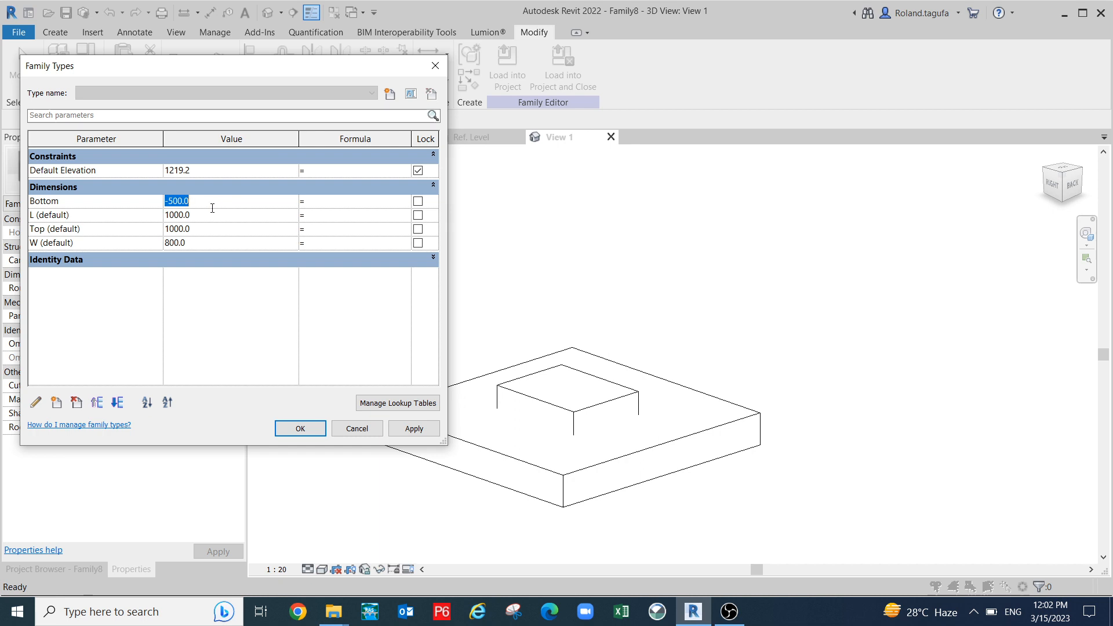
left_click(36, 403)
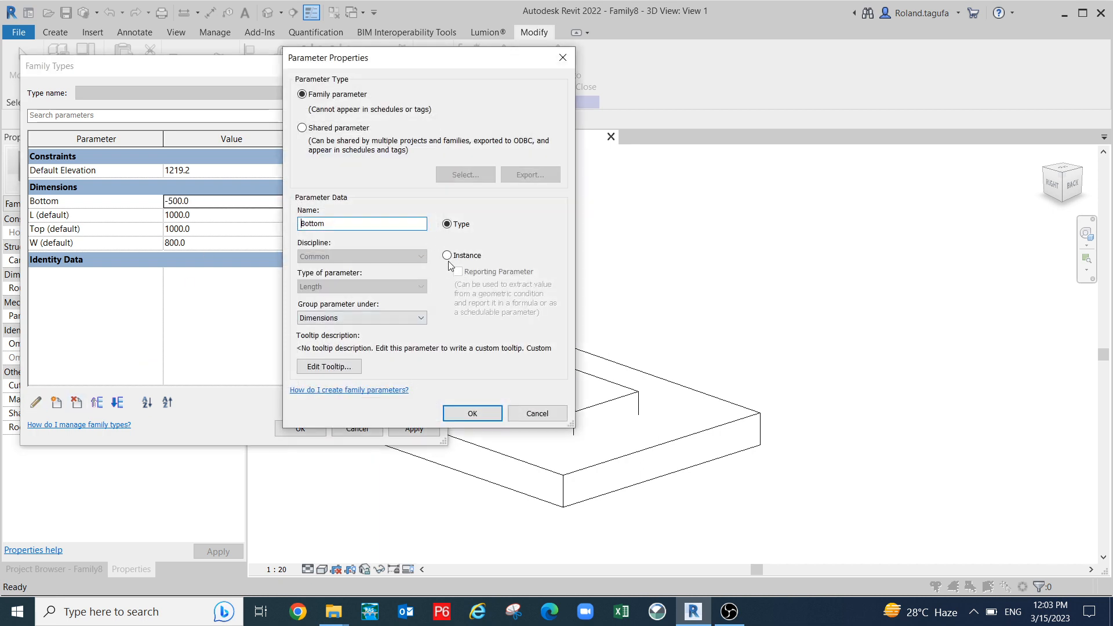
left_click(447, 255)
left_click(473, 413)
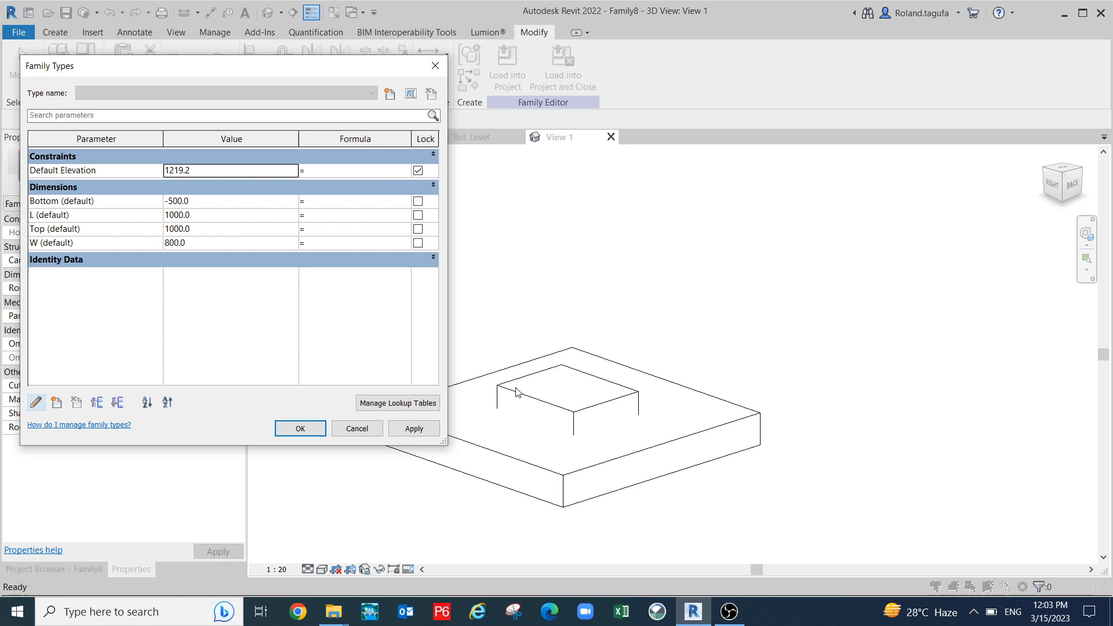
left_click(318, 428)
middle_click_drag(704, 455, 577, 392, "shift")
left_click(576, 390)
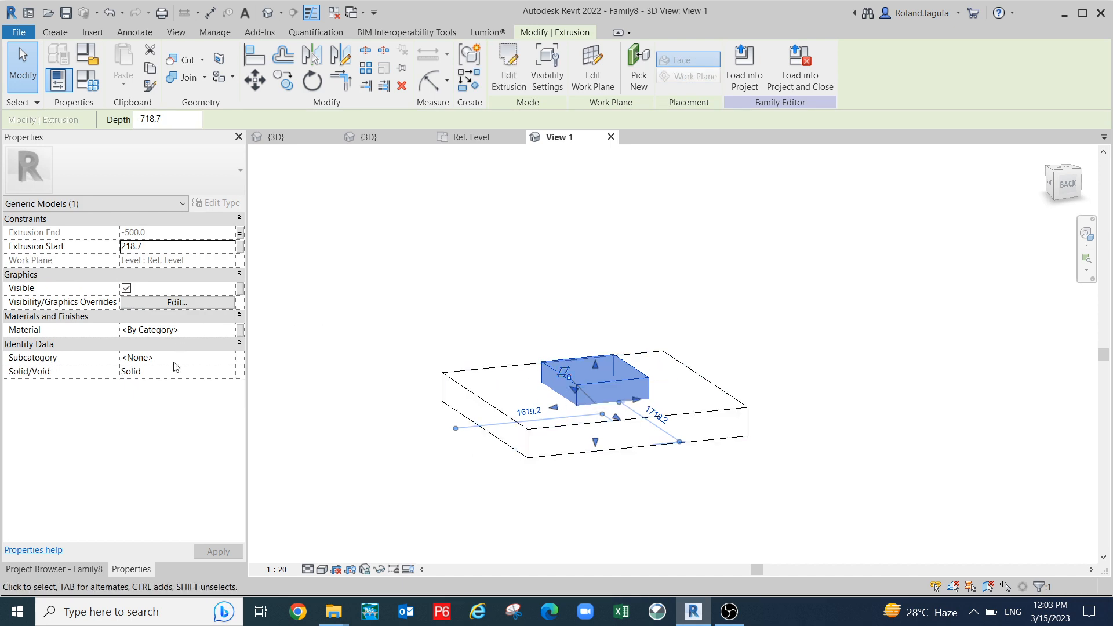
- Switch the inner box from Solid to Void
left_click(208, 373)
left_click(228, 371)
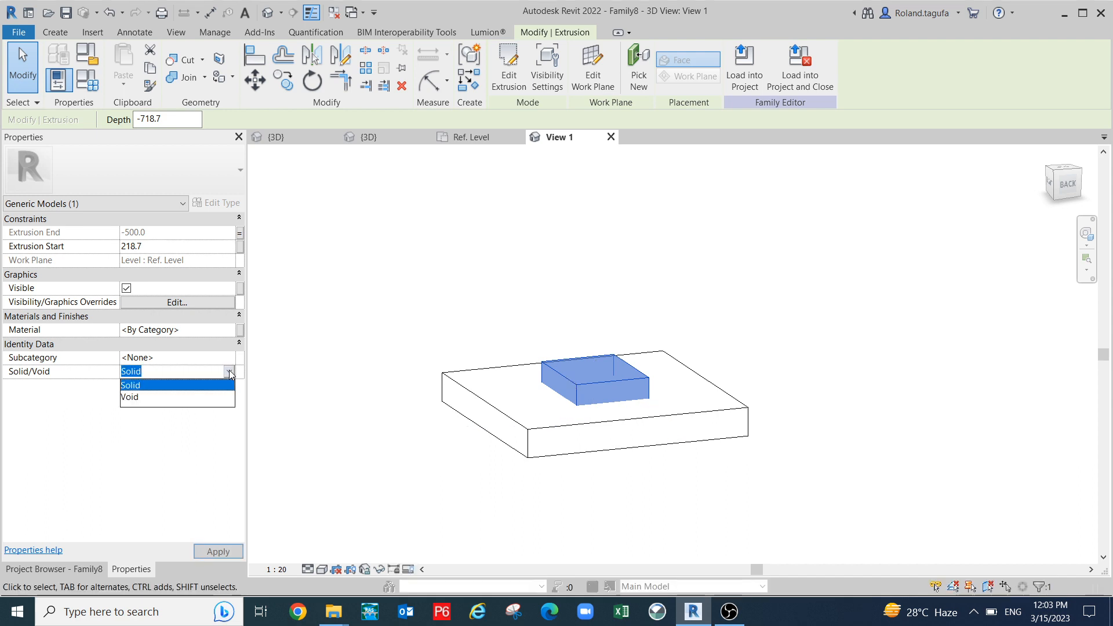
left_click(139, 397)
left_click(218, 552)
middle_click_drag(373, 469, 499, 480, "shift")
left_click(520, 494)
scroll(537, 464, "up", 1)
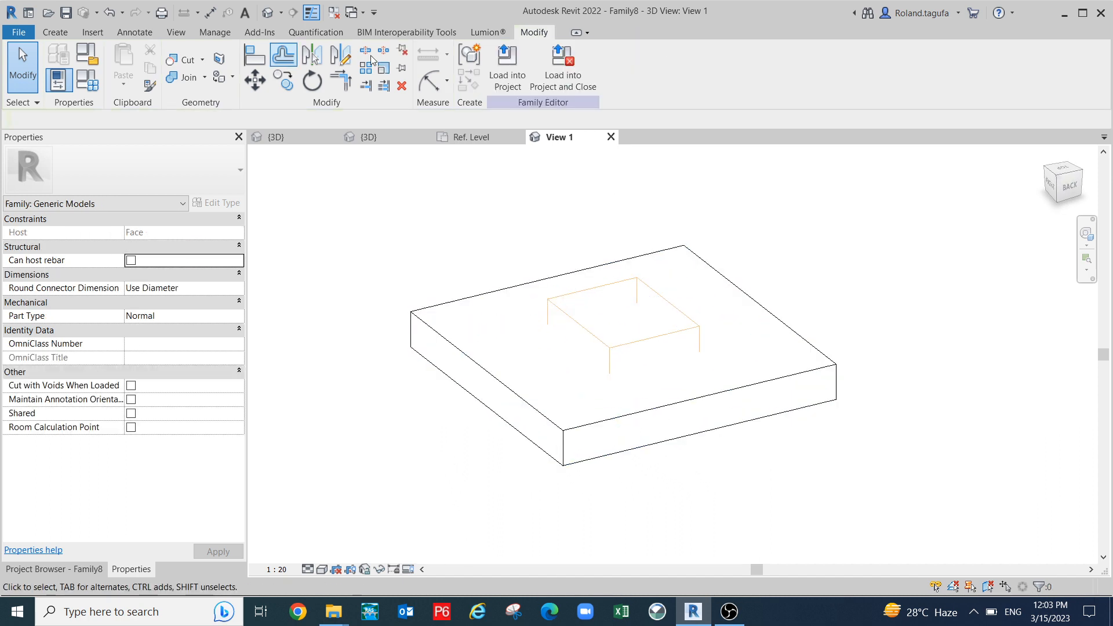
- Cut Geometry on the slab with the void to make the square hole, then orbit to check it
left_click(202, 59)
left_click(210, 82)
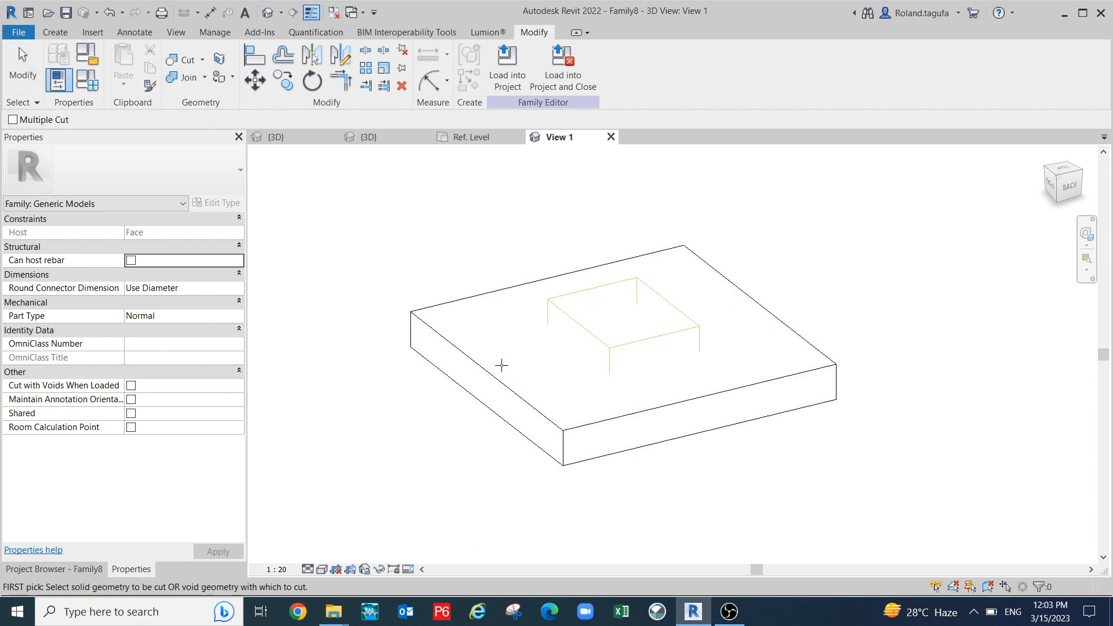
left_click(505, 386)
left_click(578, 323)
scroll(841, 328, "down", 4)
key("Escape")
middle_click_drag(806, 464, 726, 468, "shift")
middle_click_drag(659, 462, 777, 479, "shift")
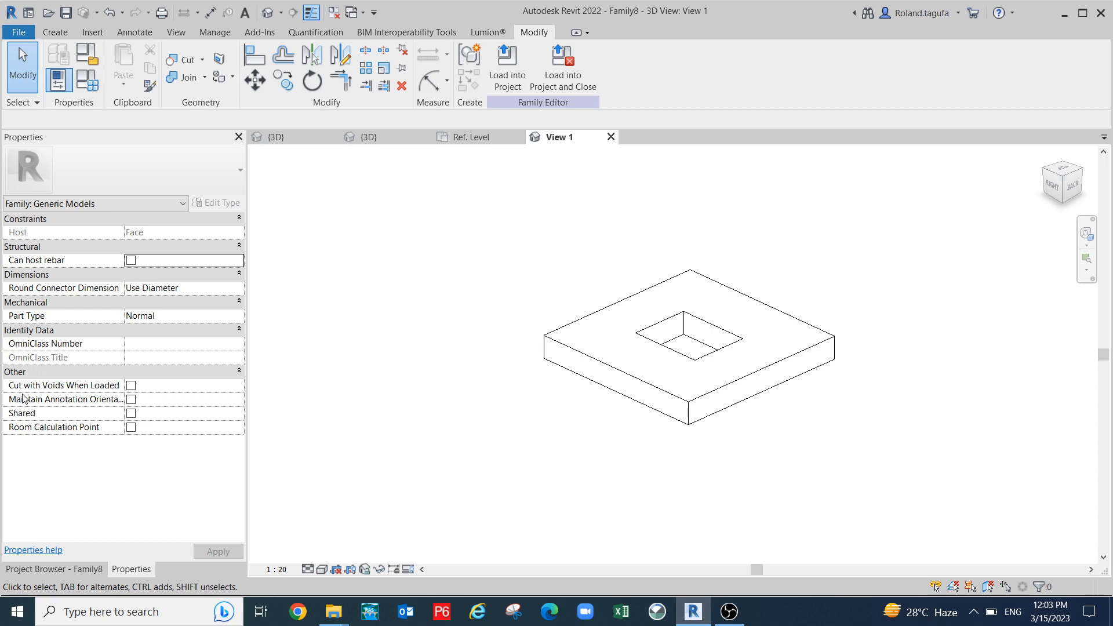
- Enable Cut with Voids When Loaded and start Load into Project
mouse_move(27, 391)
left_click(131, 386)
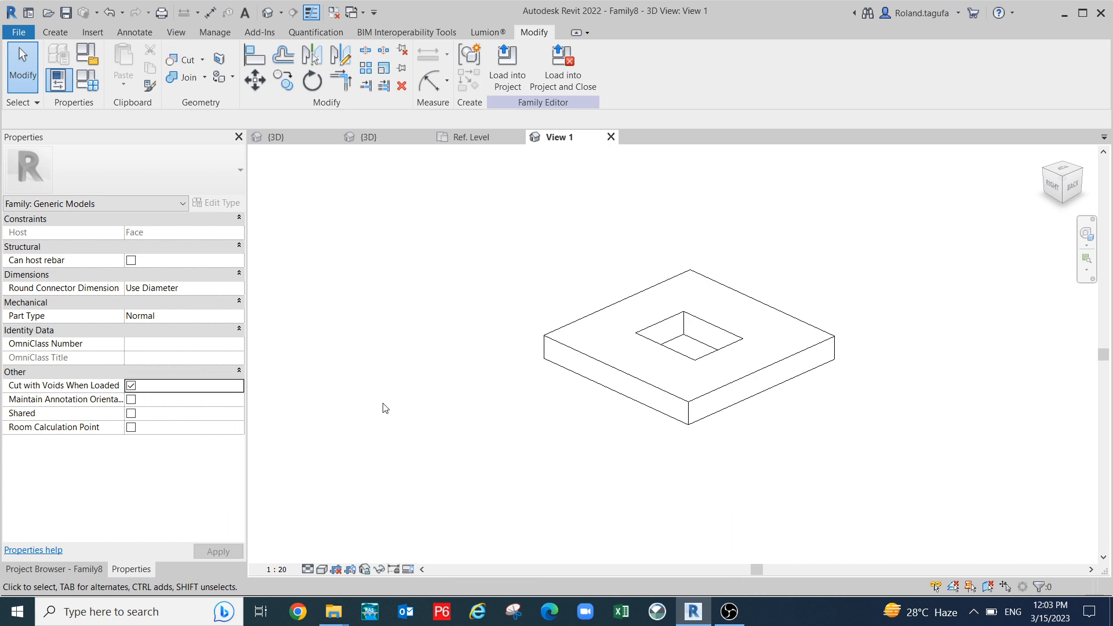
scroll(598, 295, "down", 1)
middle_click_drag(584, 316, 575, 326)
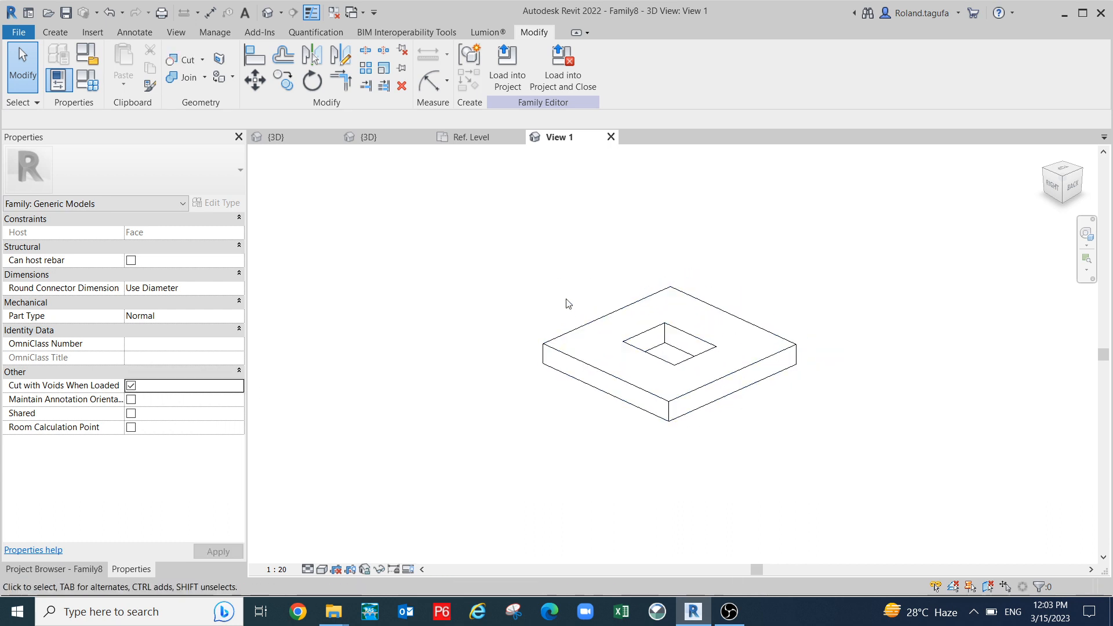
left_click(507, 68)
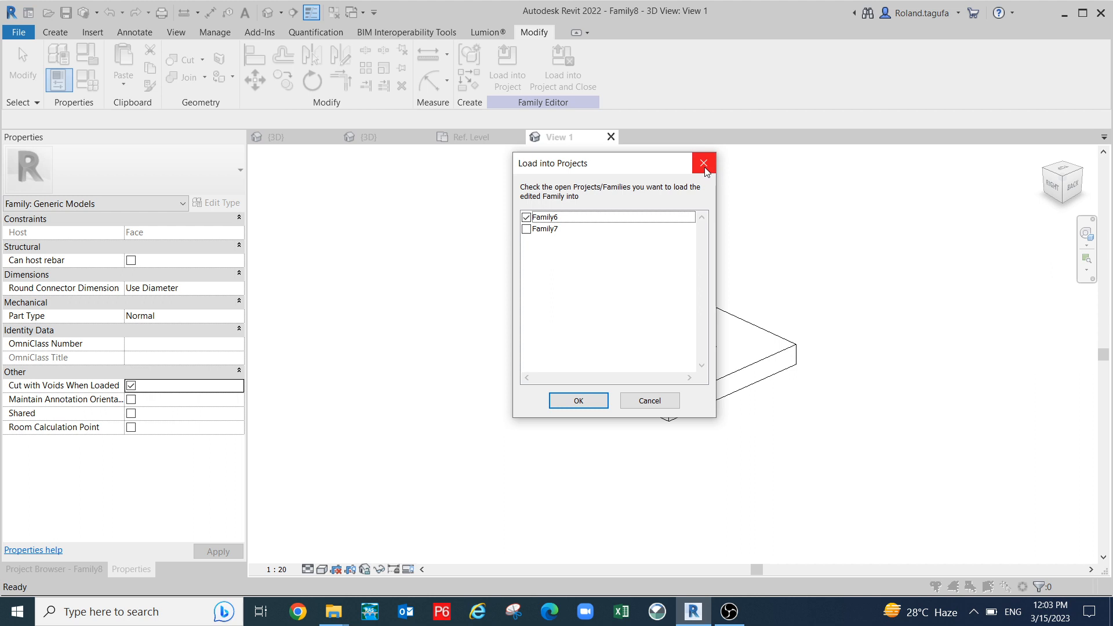
- Load the Family8 opening into Family6, orbit the curved mass, and expand Family6's Families list
left_click(586, 403)
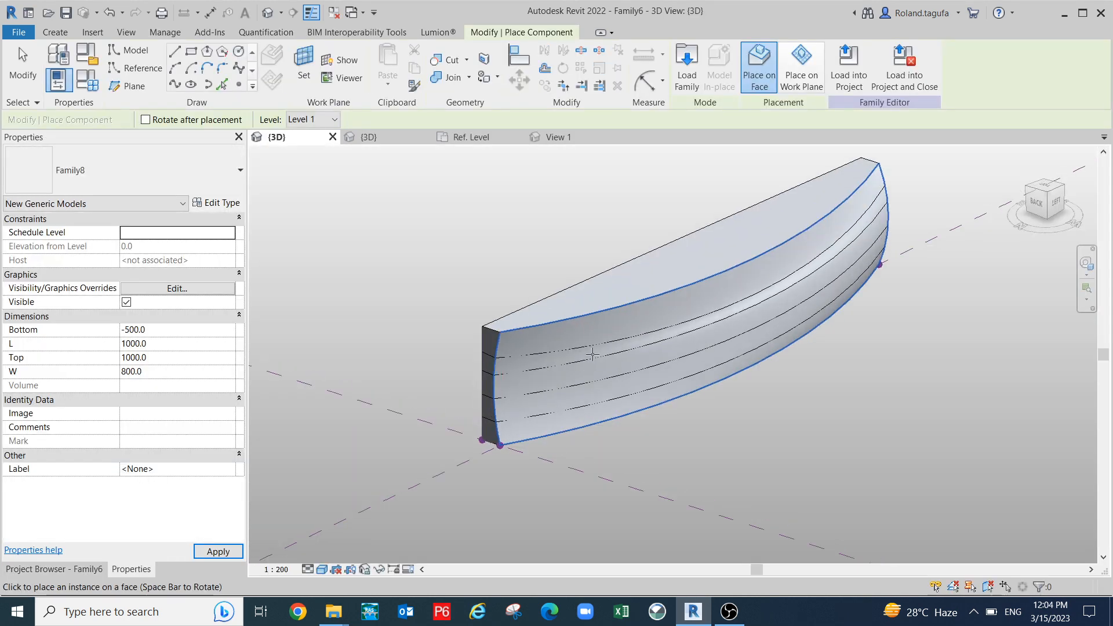
scroll(424, 463, "down", 1)
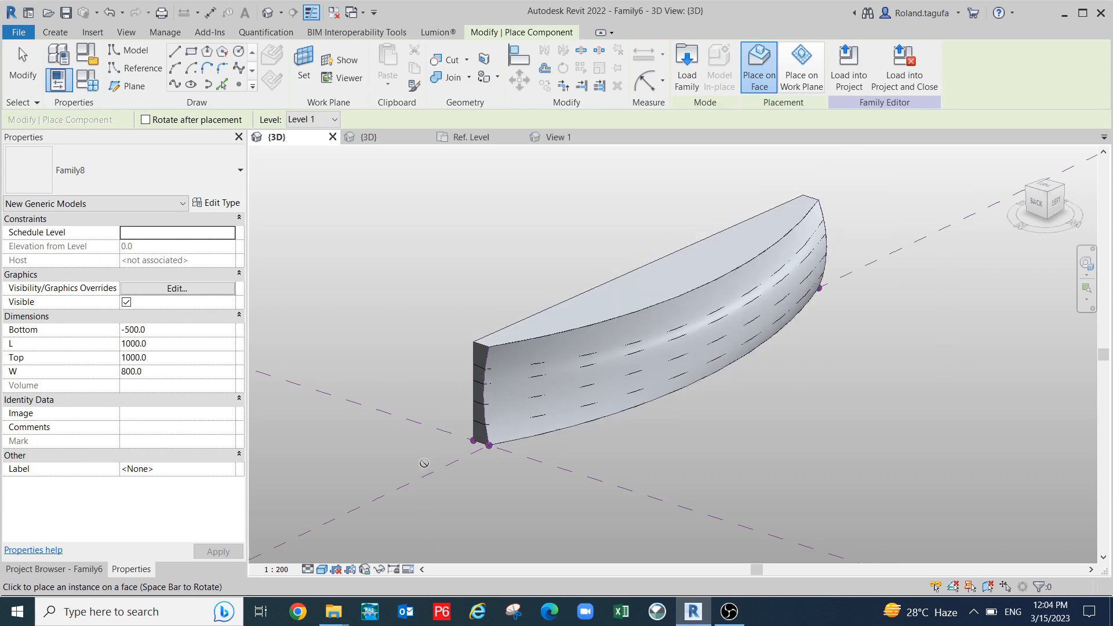
left_click(56, 33)
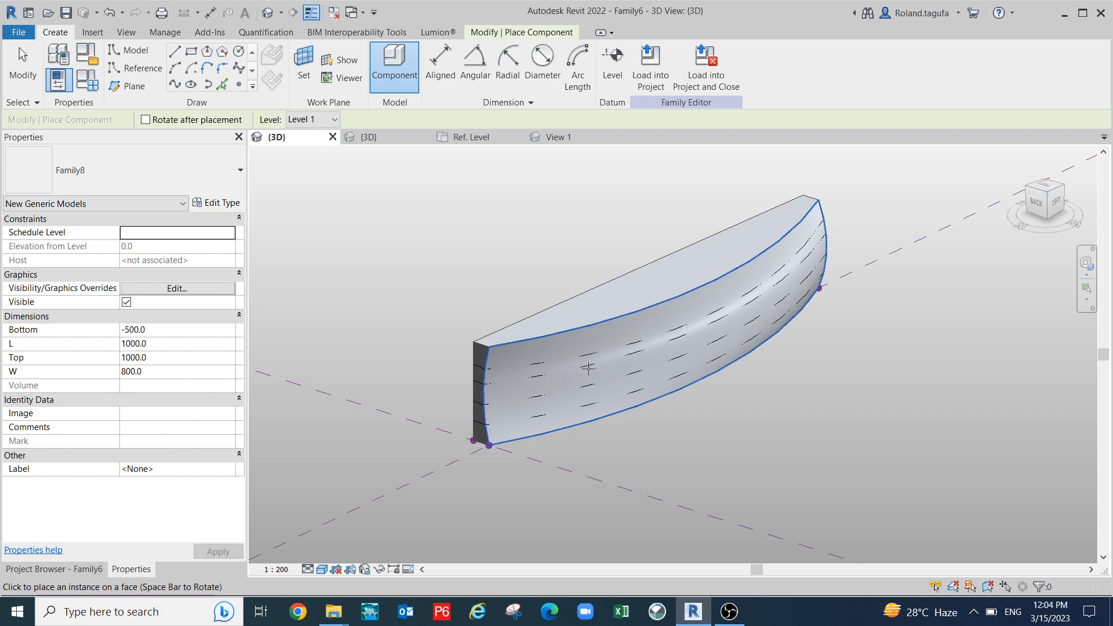
middle_click_drag(567, 431, 535, 299, "shift")
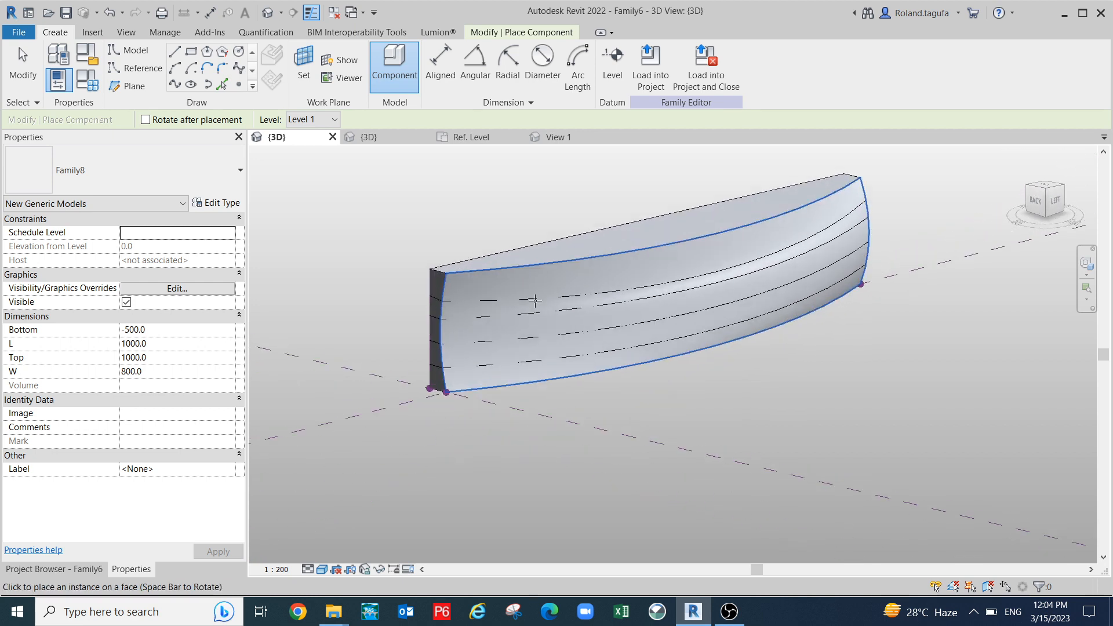
left_click(87, 571)
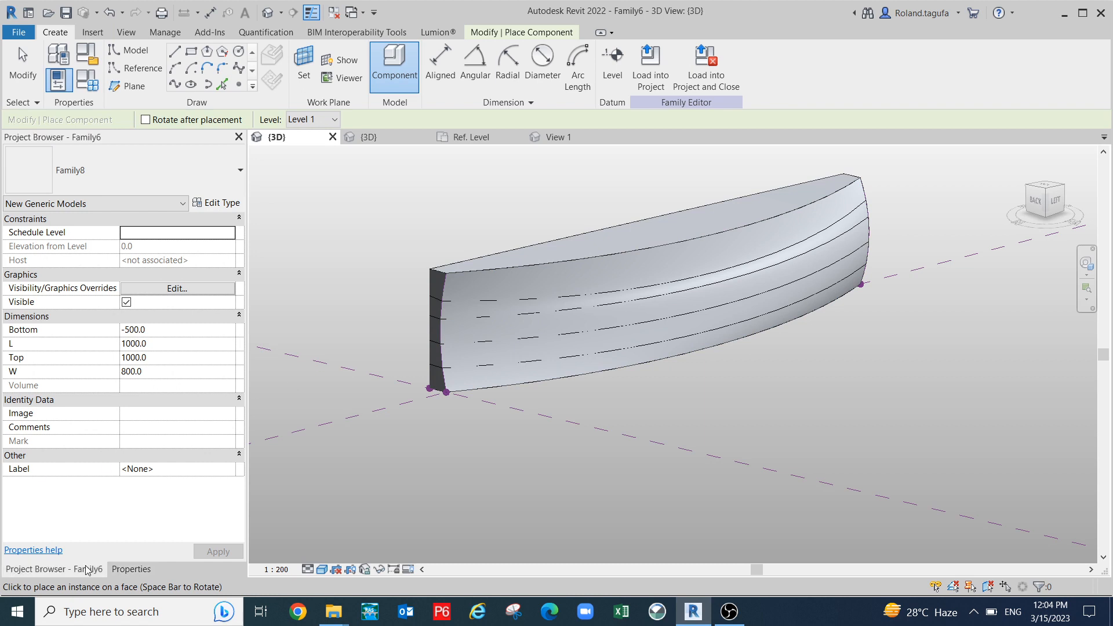
left_click(8, 303)
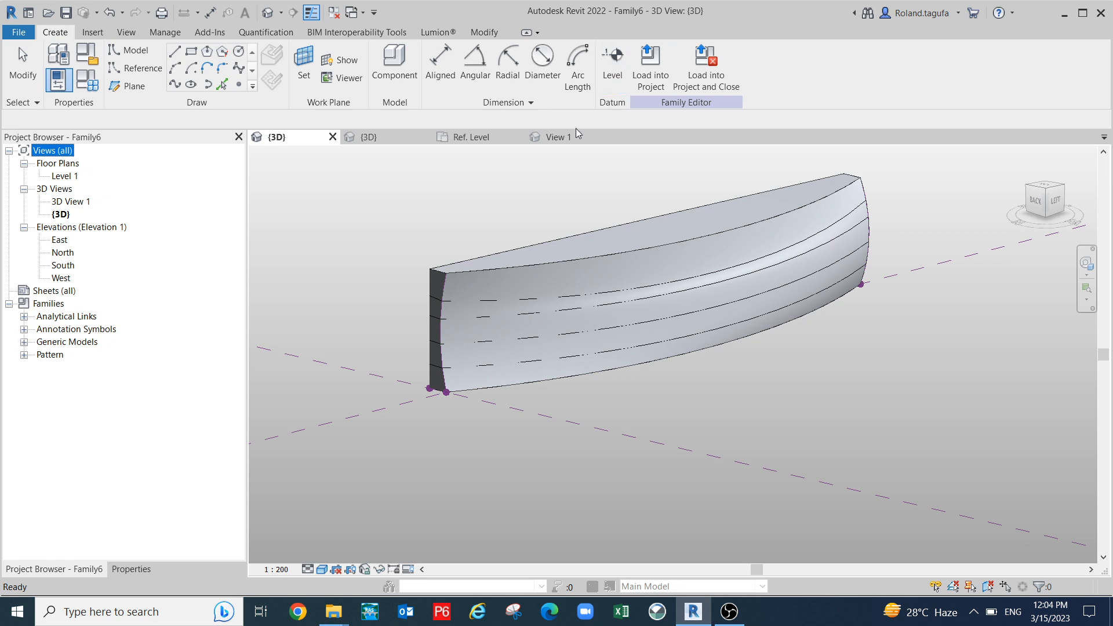
- Review Family8's reference level and 3D views, then reload it into Family6
left_click(488, 138)
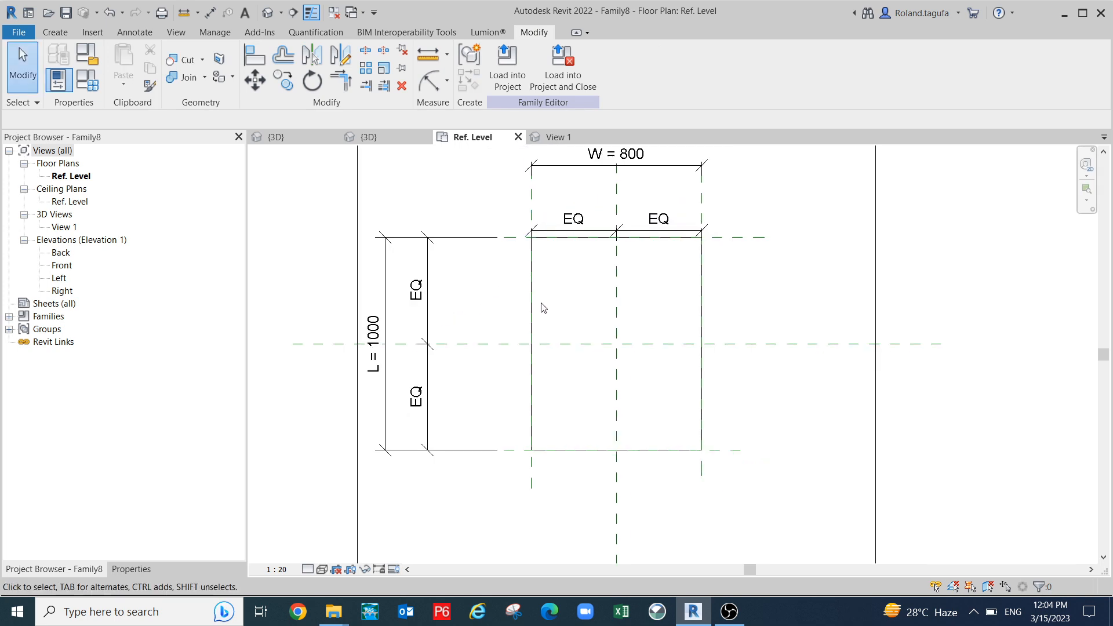
left_click(555, 143)
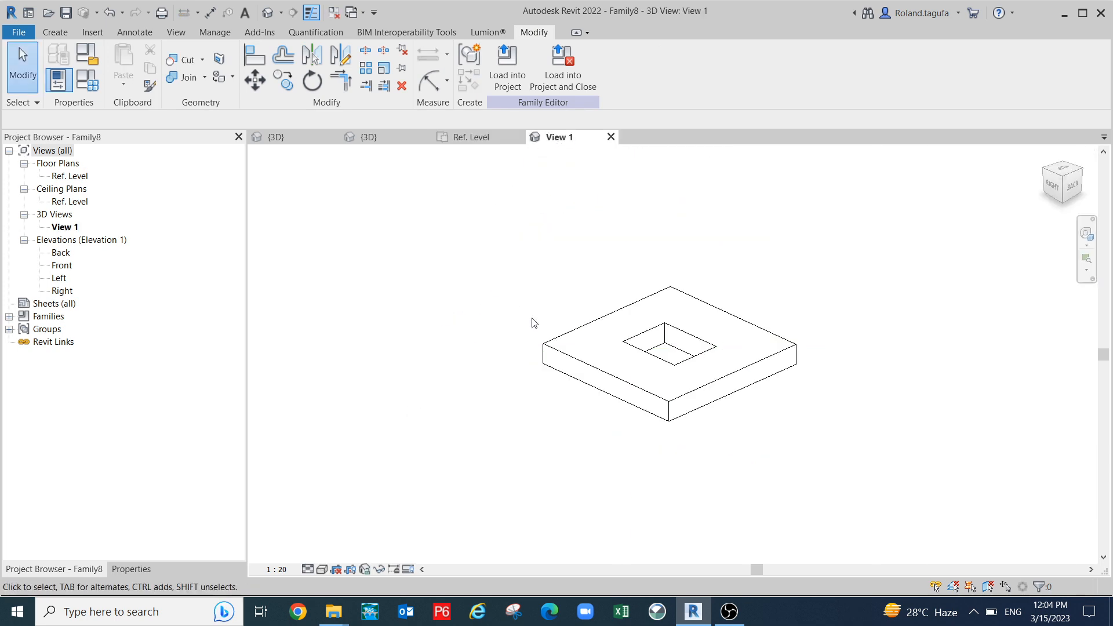
scroll(536, 324, "down", 1)
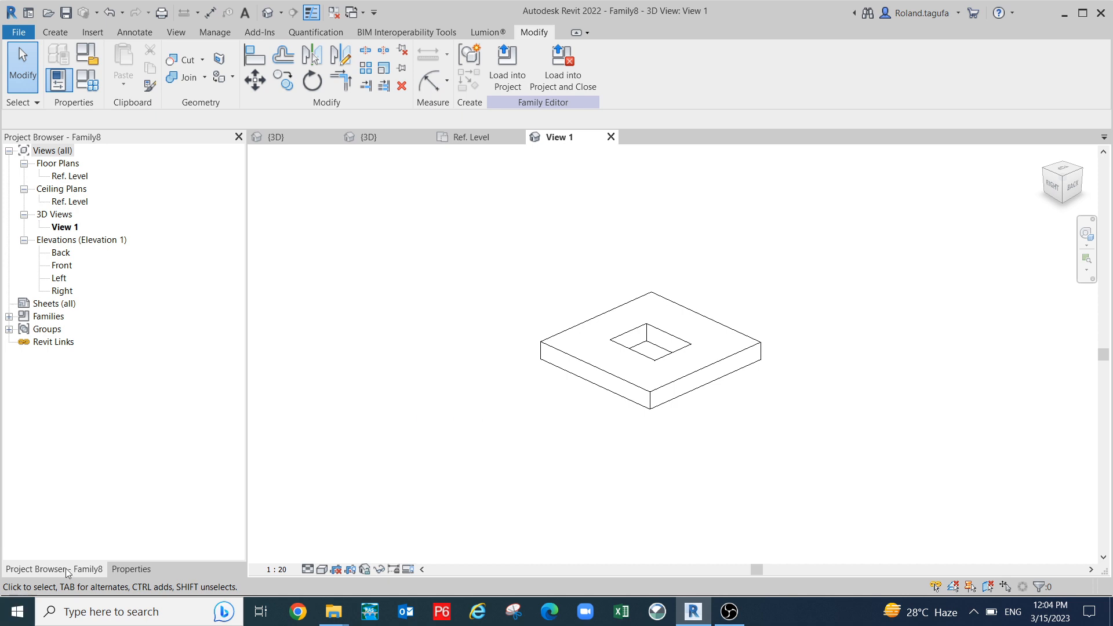
left_click(152, 572)
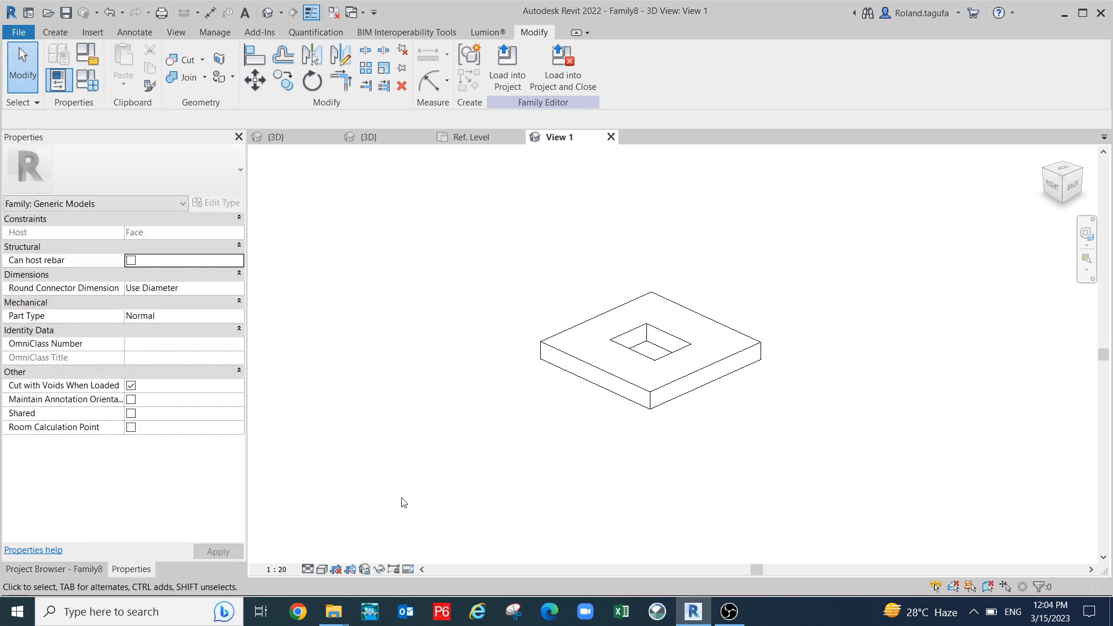
middle_click_drag(382, 446, 424, 380)
left_click(507, 65)
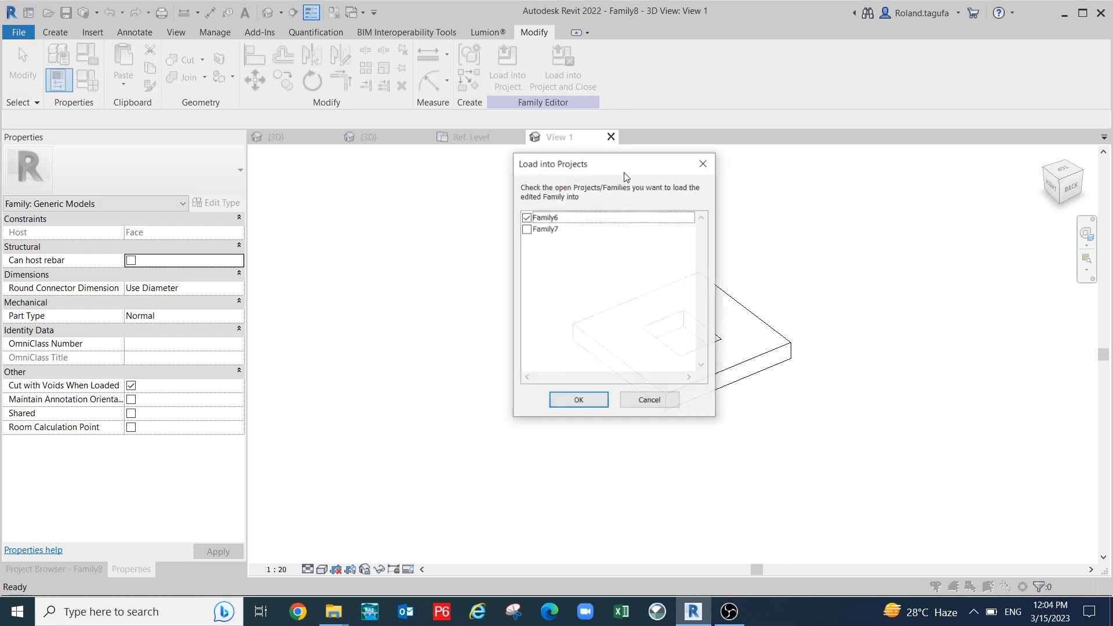
left_click(578, 401)
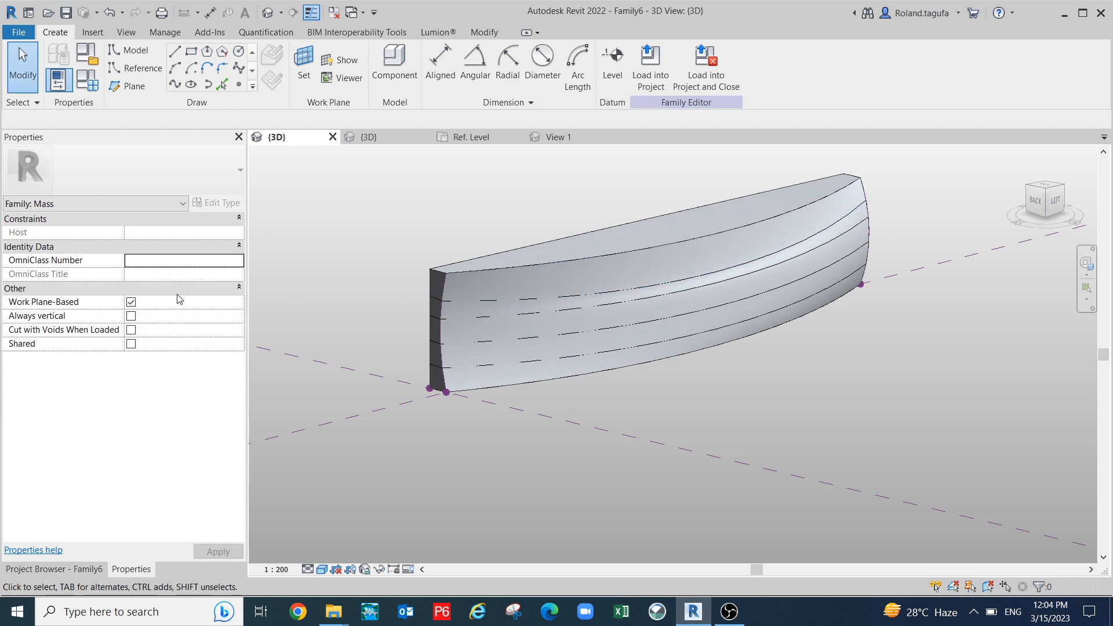
- Return to the Family6 mass 3D view with its project browser showing
left_click(388, 138)
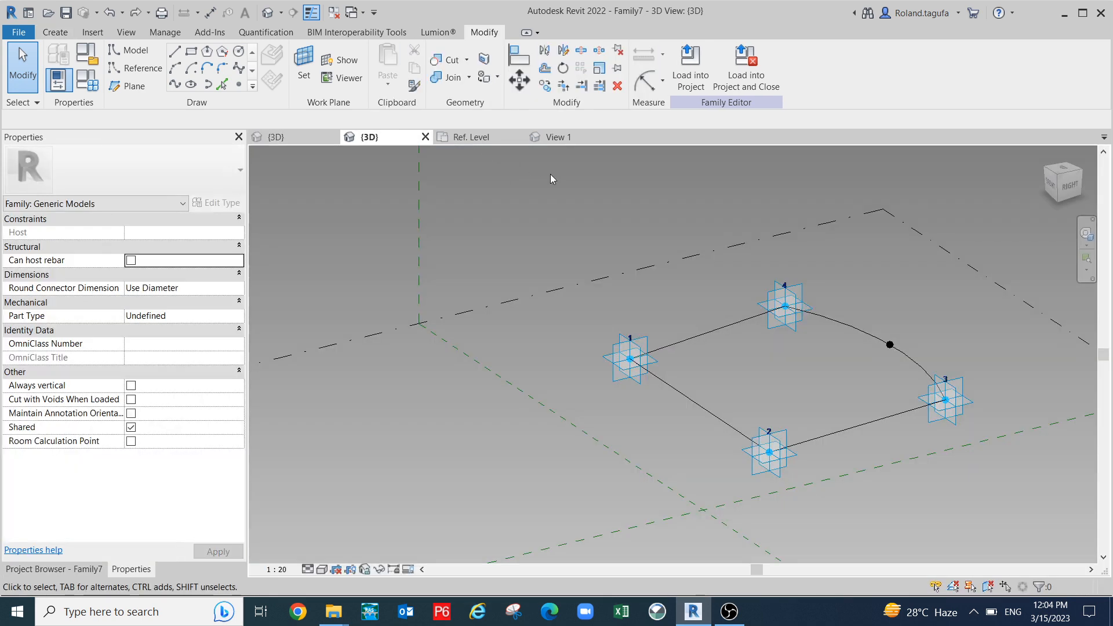
left_click(547, 139)
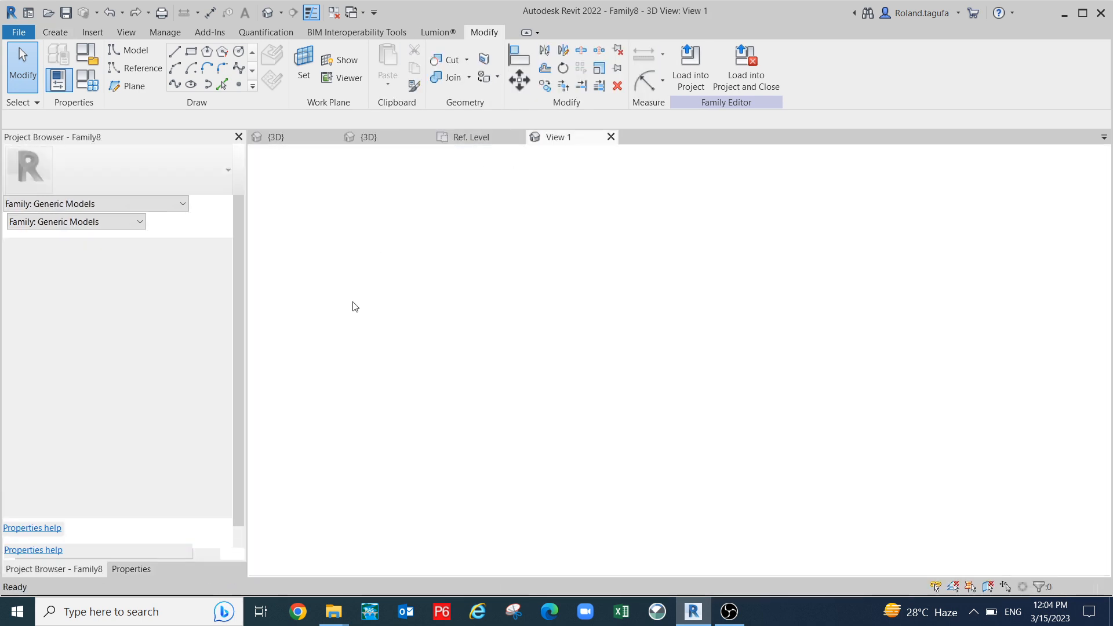
left_click(294, 140)
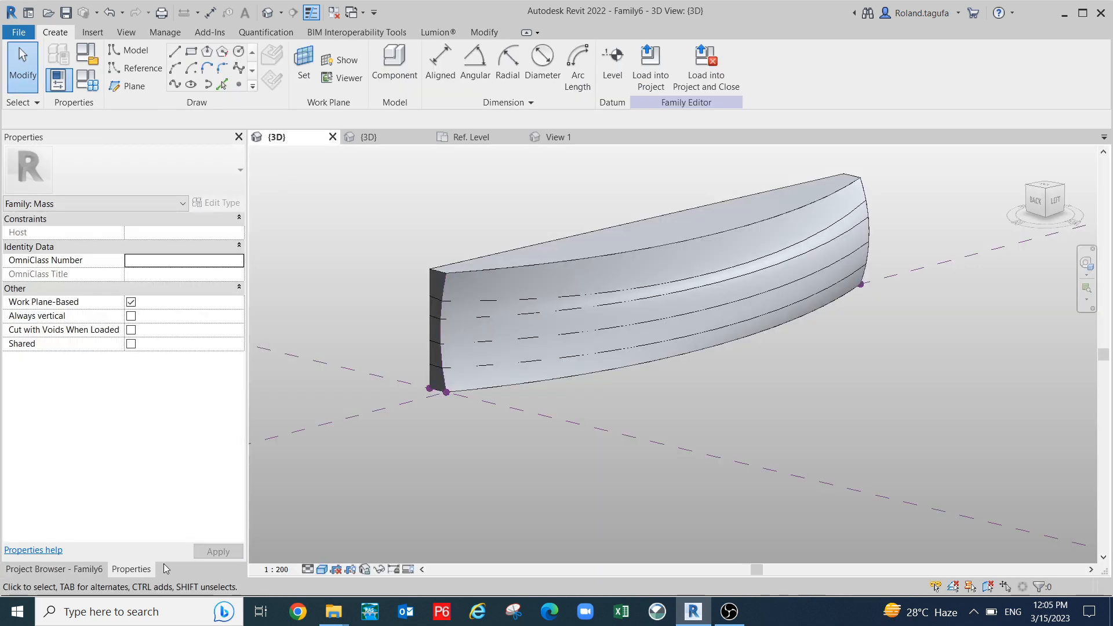
left_click(51, 569)
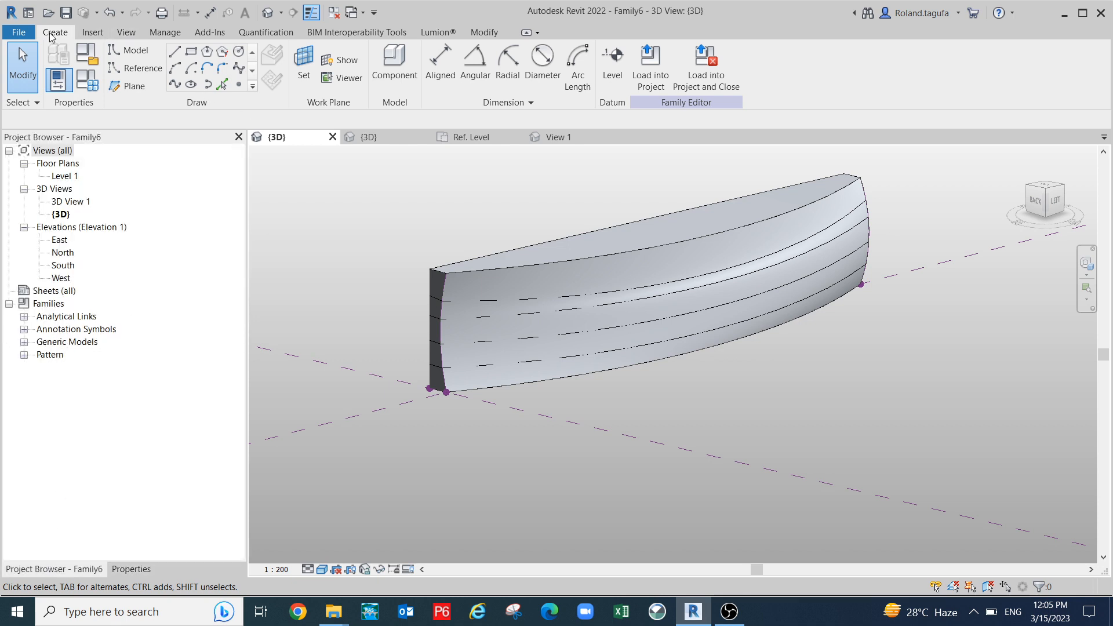
- Start placing the Family8 component on the mass's face, orbiting to expose the curved face
left_click(395, 63)
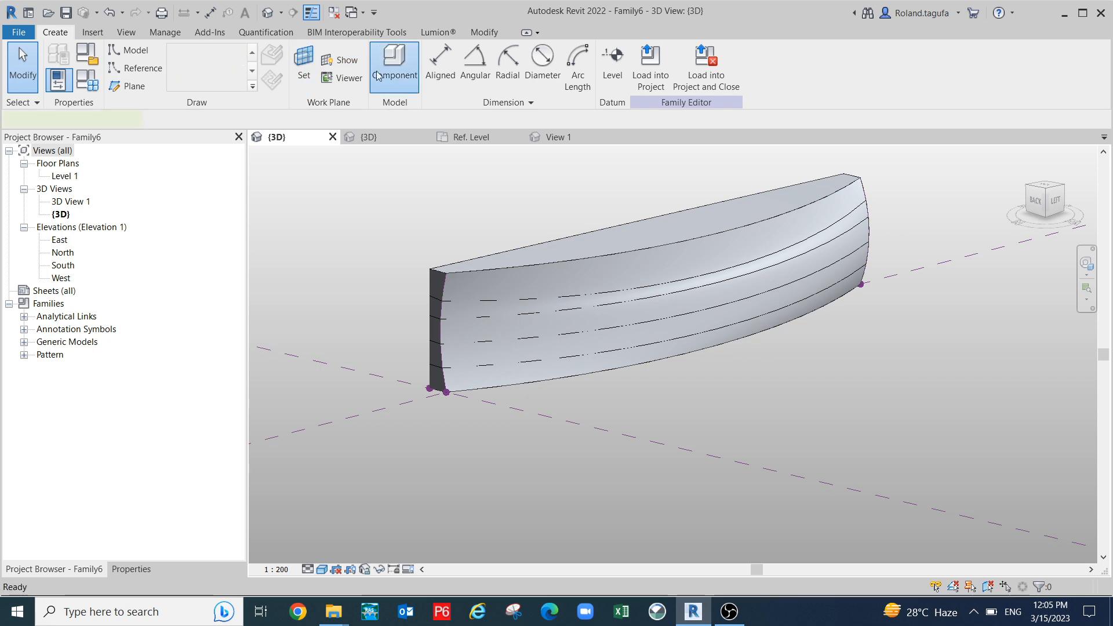
left_click(134, 569)
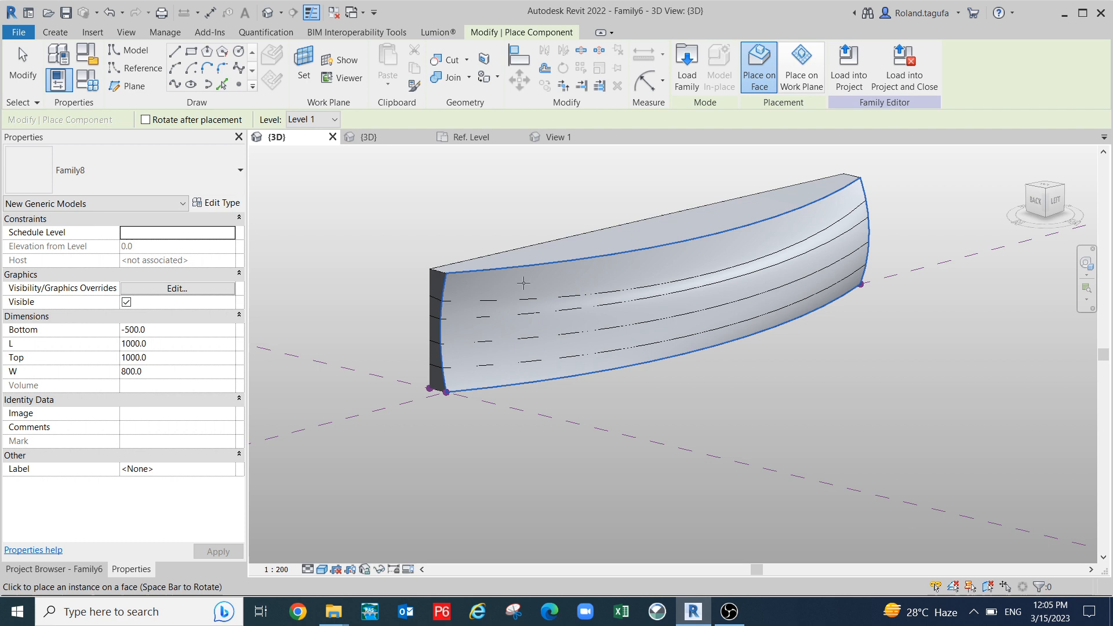
middle_click_drag(549, 301, 531, 265)
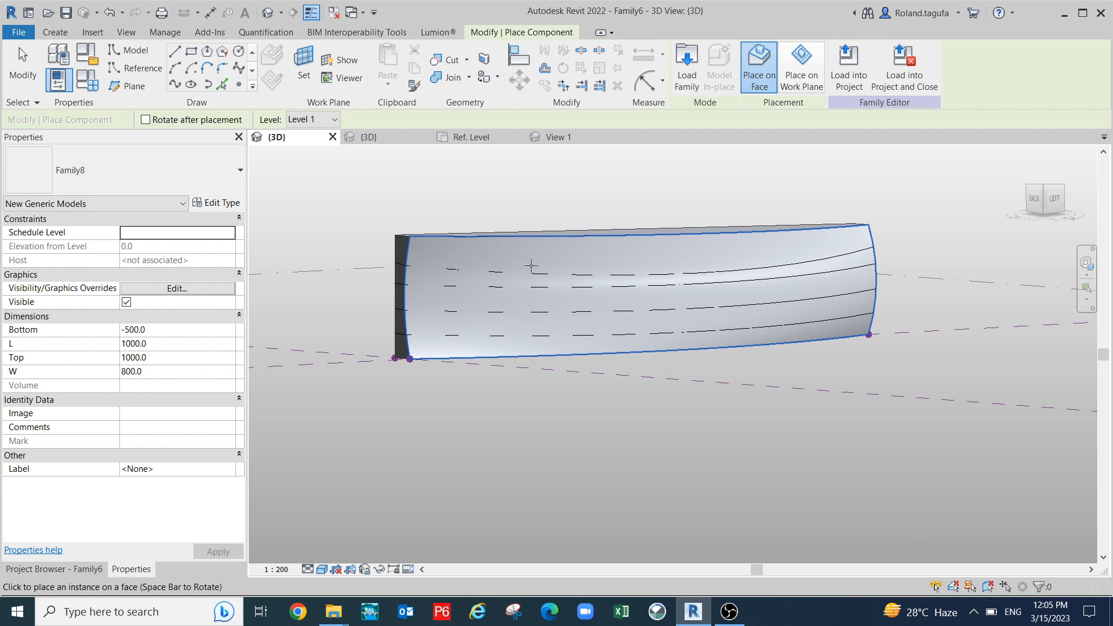
middle_click_drag(569, 308, 505, 367, "shift")
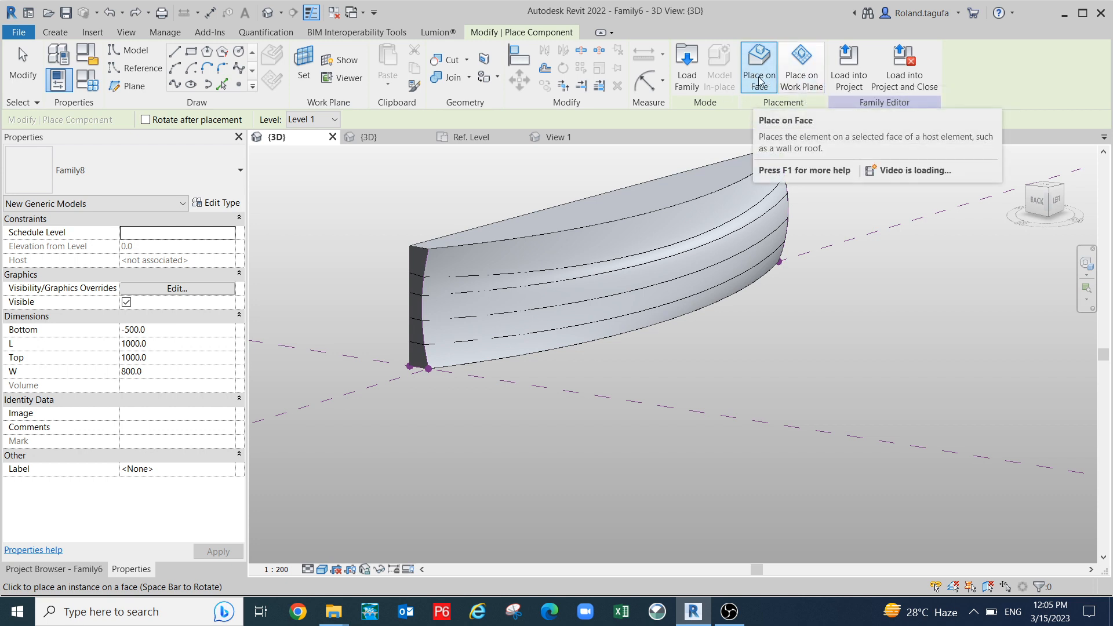
left_click(811, 85)
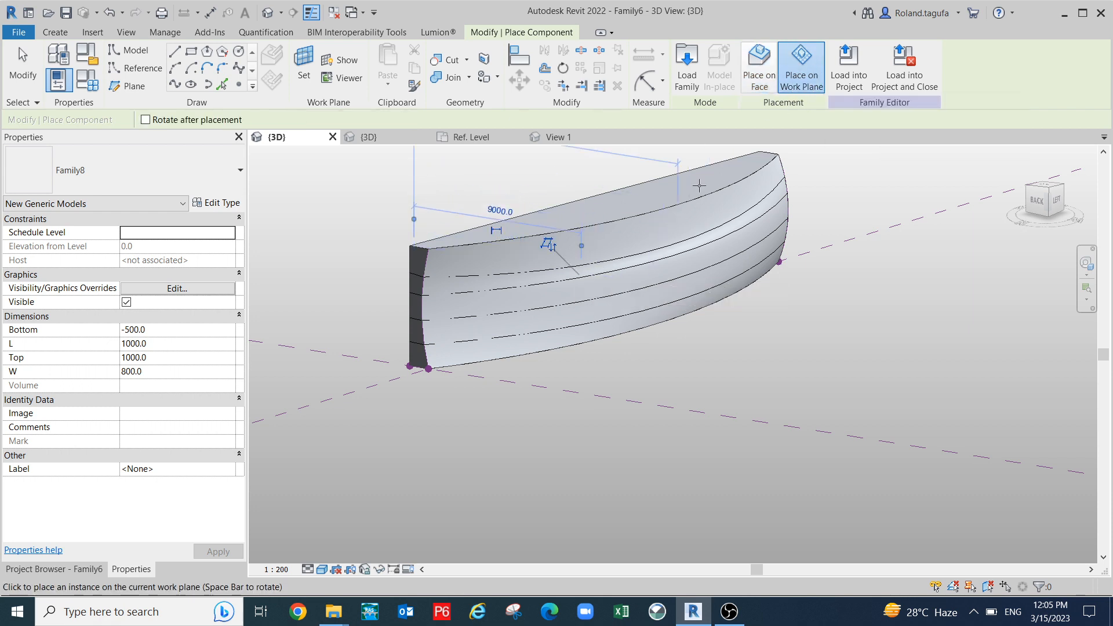
left_click(757, 83)
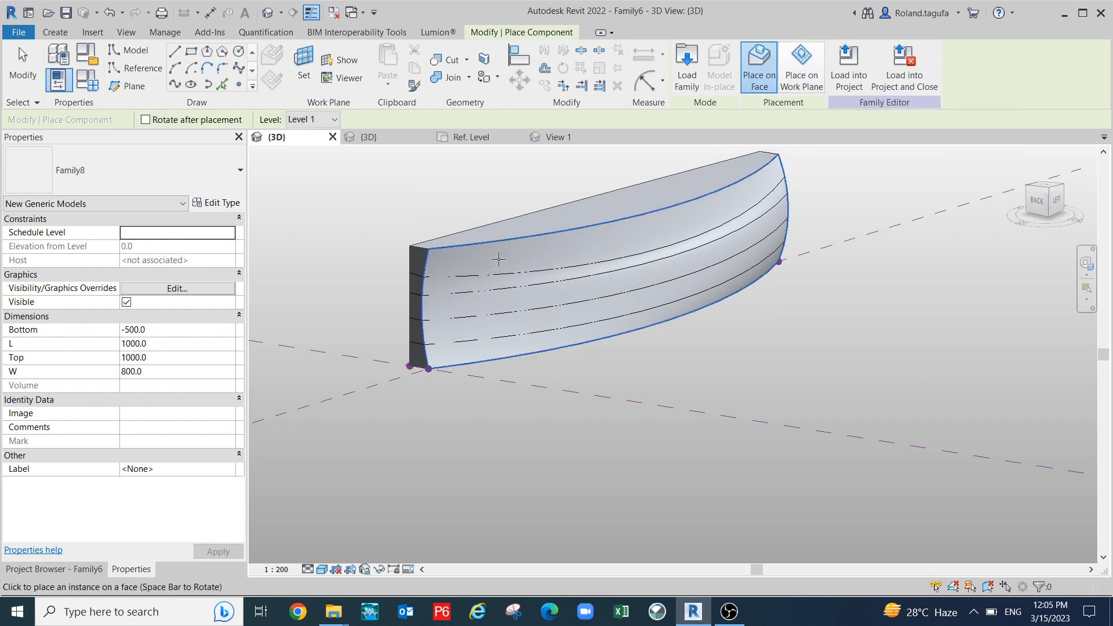
- Place six more Family8 openings across the curved face, then stop placing
left_click(498, 302)
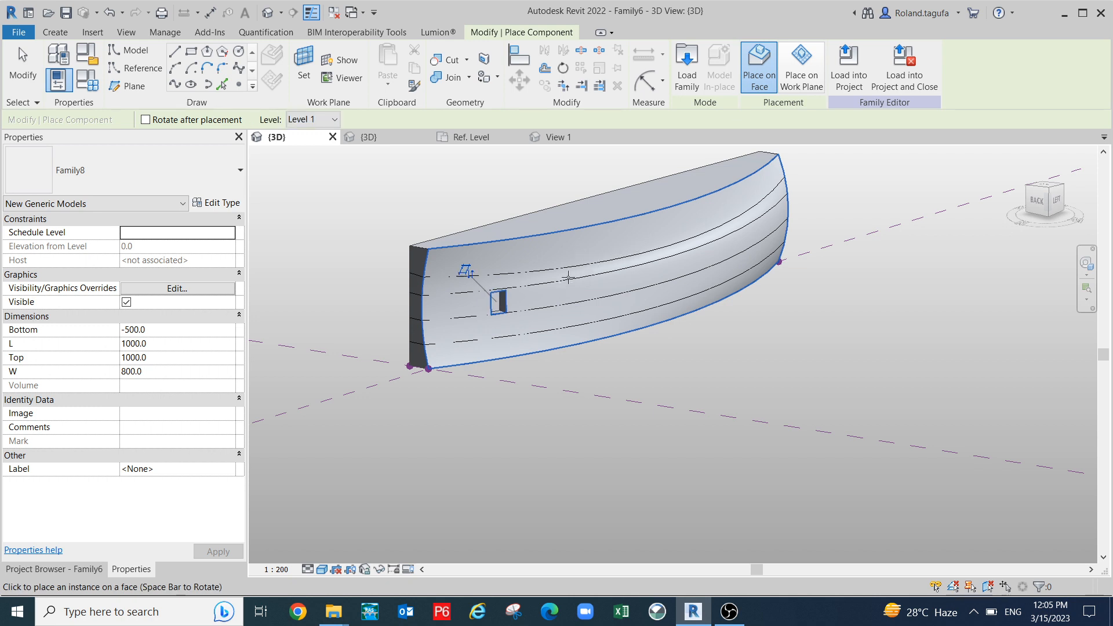
left_click(569, 269)
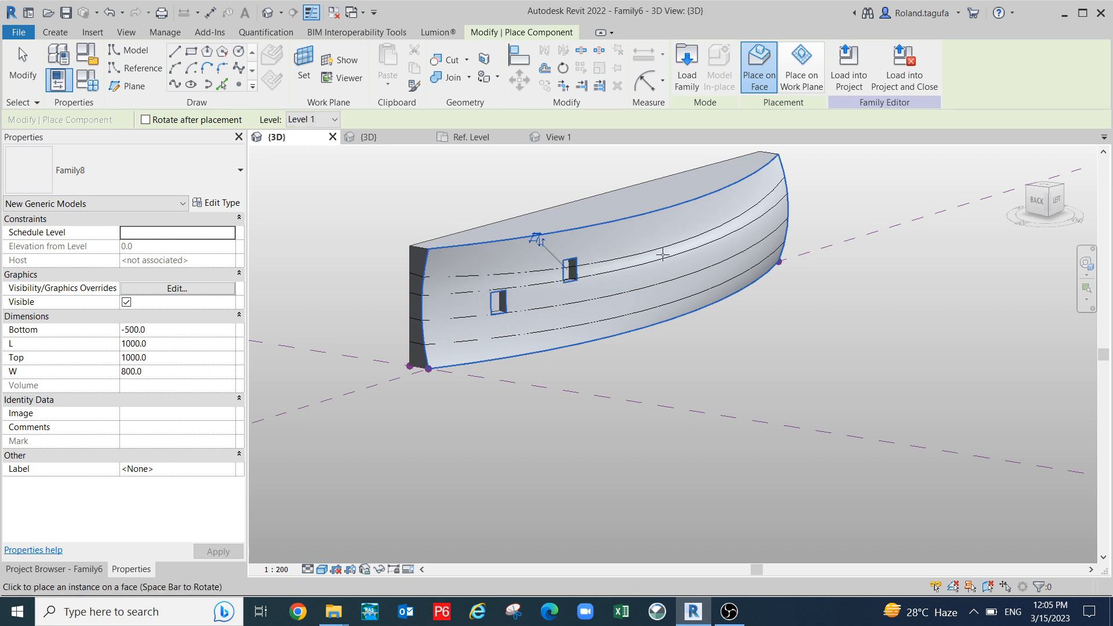
left_click(663, 254)
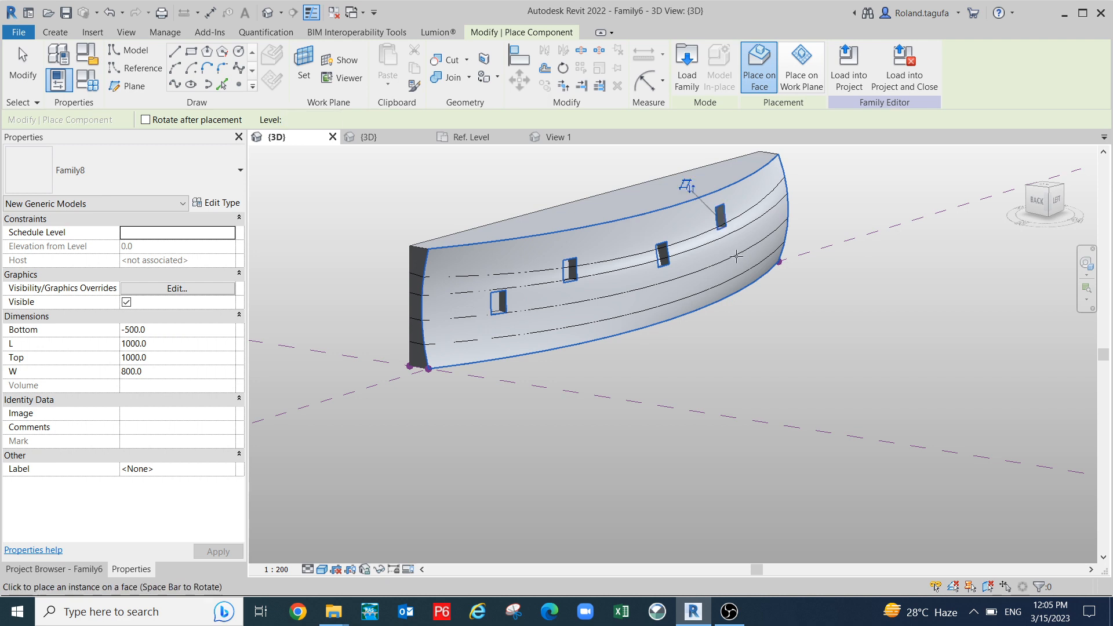
left_click(736, 255)
scroll(754, 225, "up", 1)
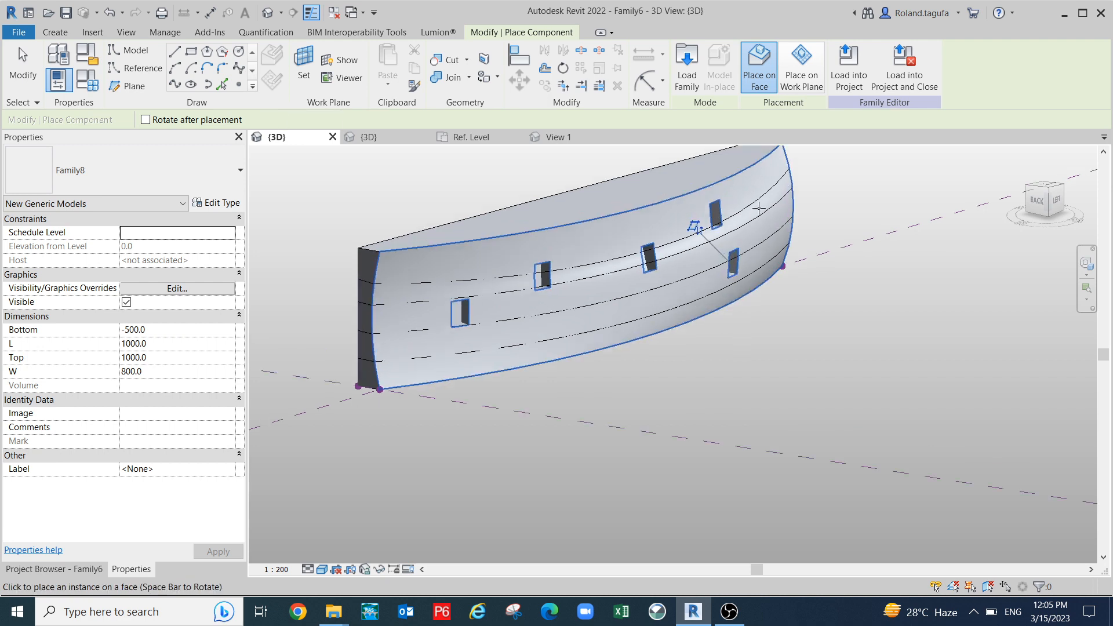
left_click(761, 189)
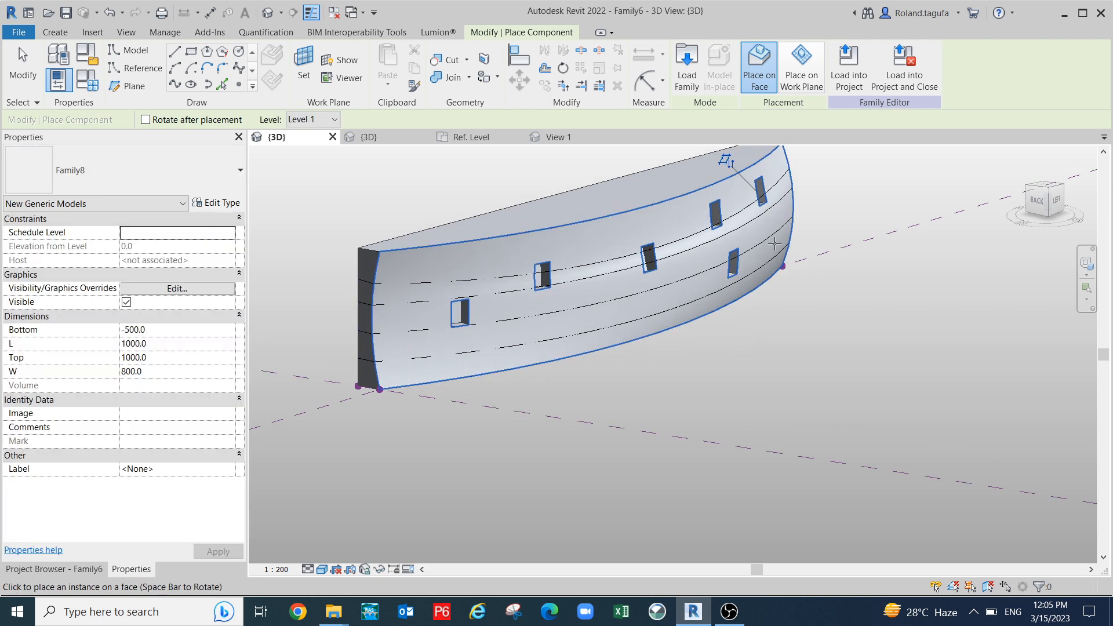
left_click(774, 244)
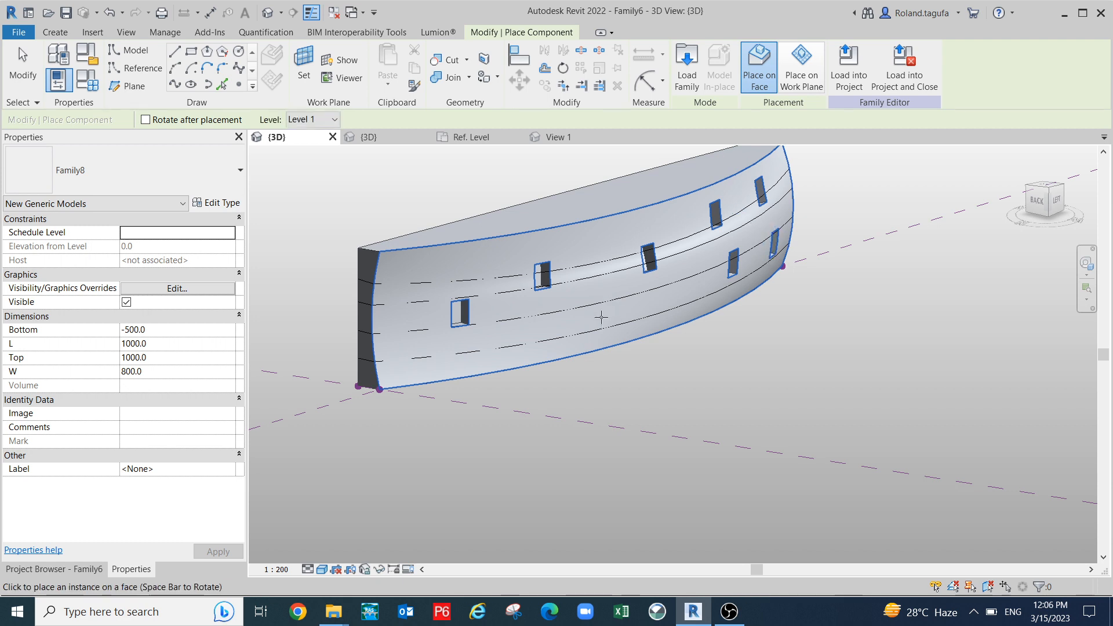
key("Escape")
- Zoom in and select the leftmost Family8 opening, showing Bottom -500, L 1000, Top 1000, W 800
middle_click_drag(513, 336, 567, 331)
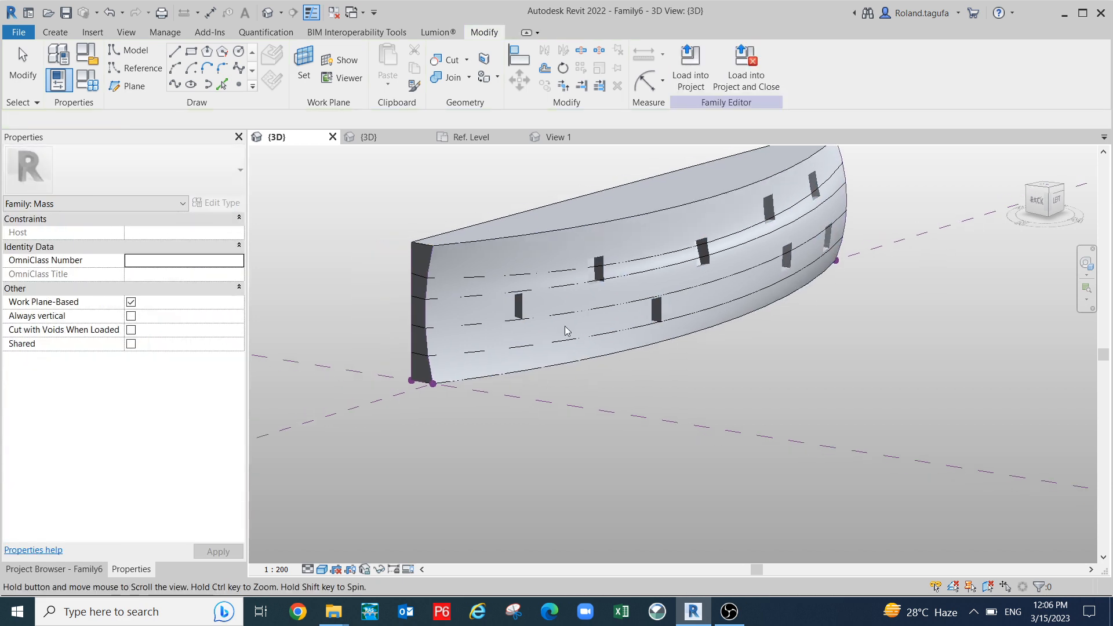
scroll(510, 297, "up", 2)
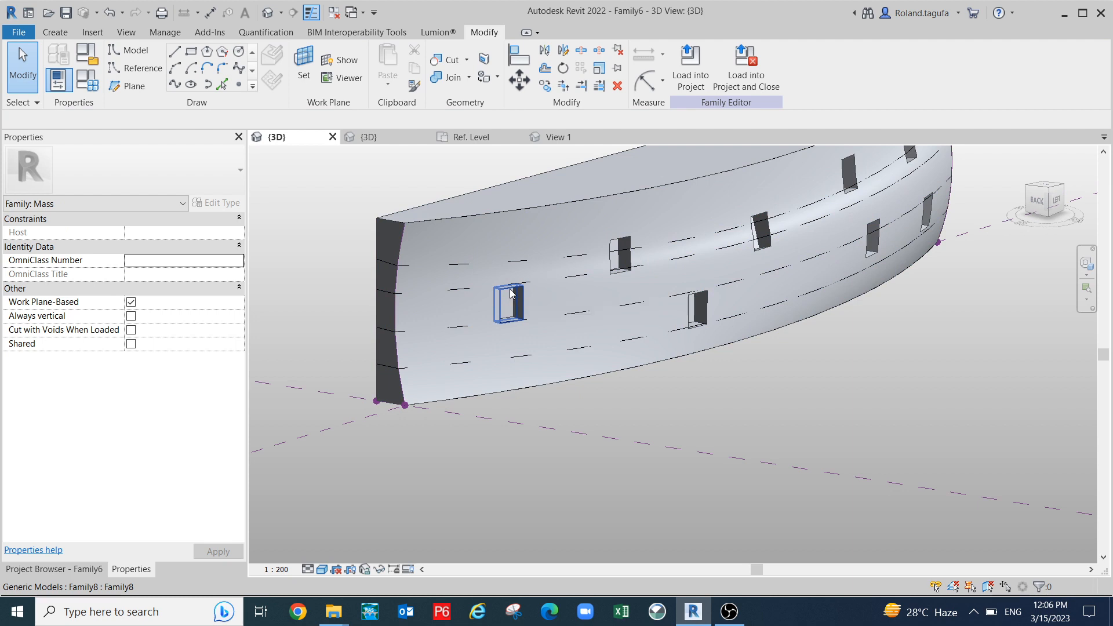
left_click(511, 294)
scroll(503, 306, "up", 2)
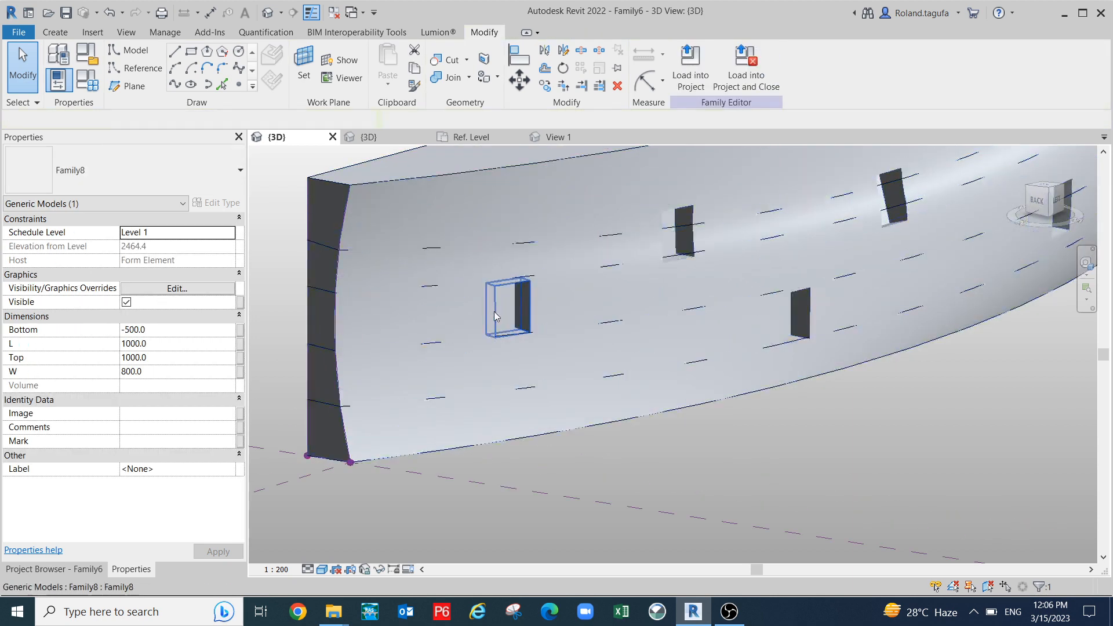
key("Escape")
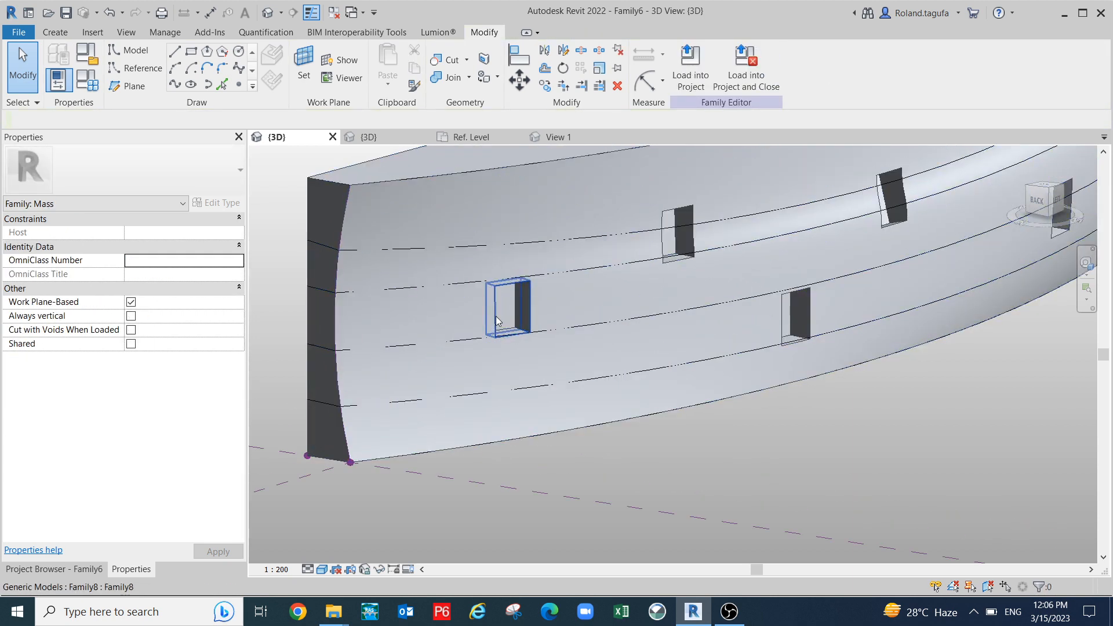
left_click(496, 321)
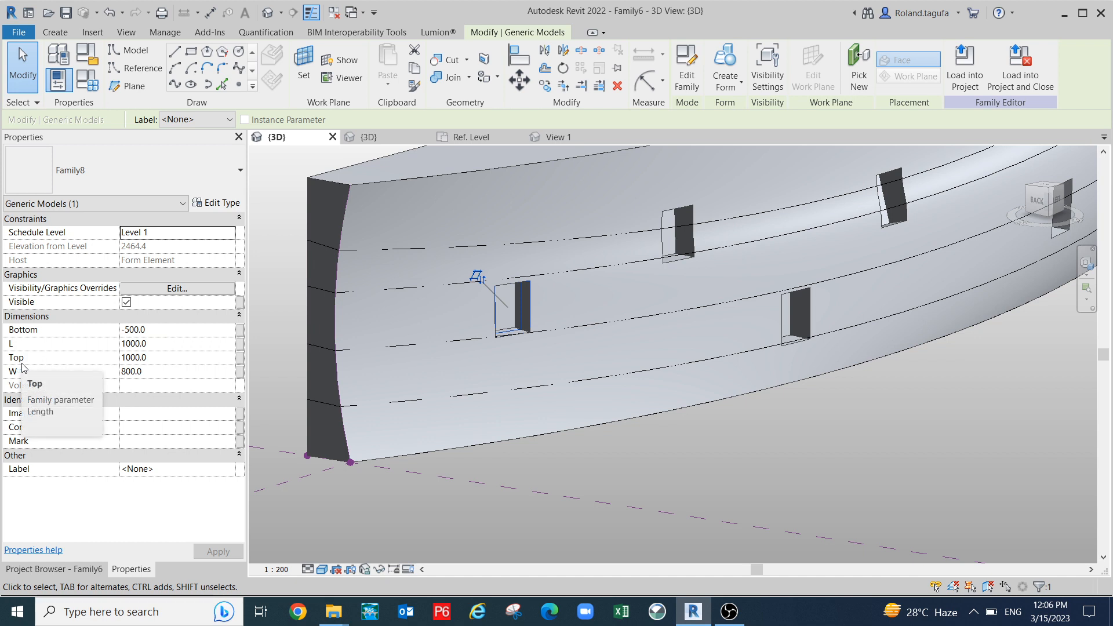
middle_click_drag(367, 452, 485, 460, "shift")
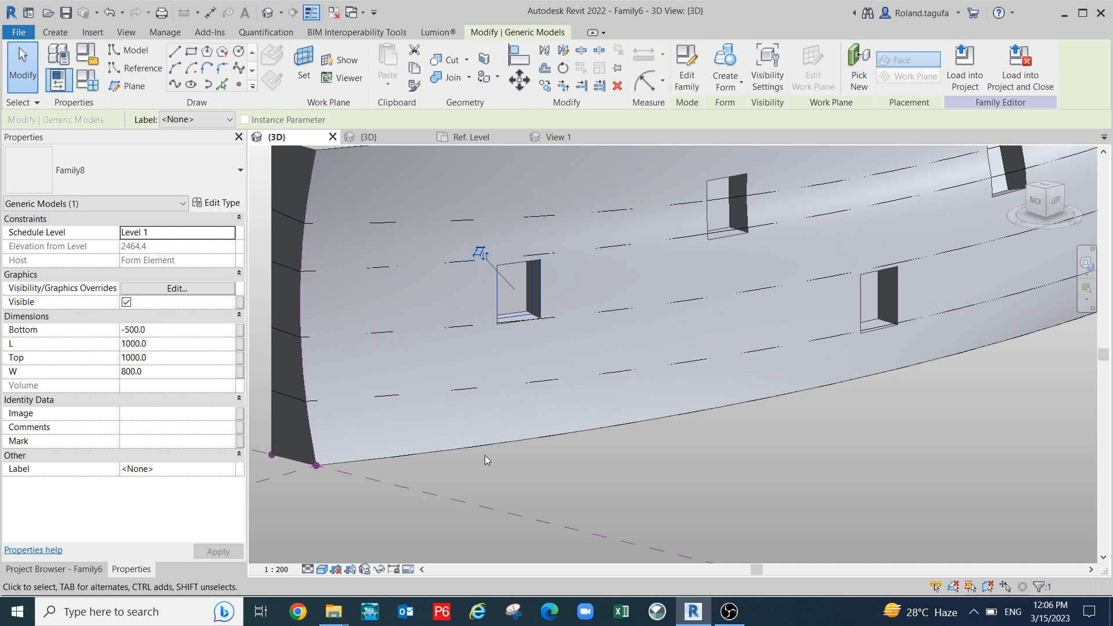
left_click(161, 331)
- Change the leftmost opening's Bottom value to -5000 and apply it
left_click(146, 331)
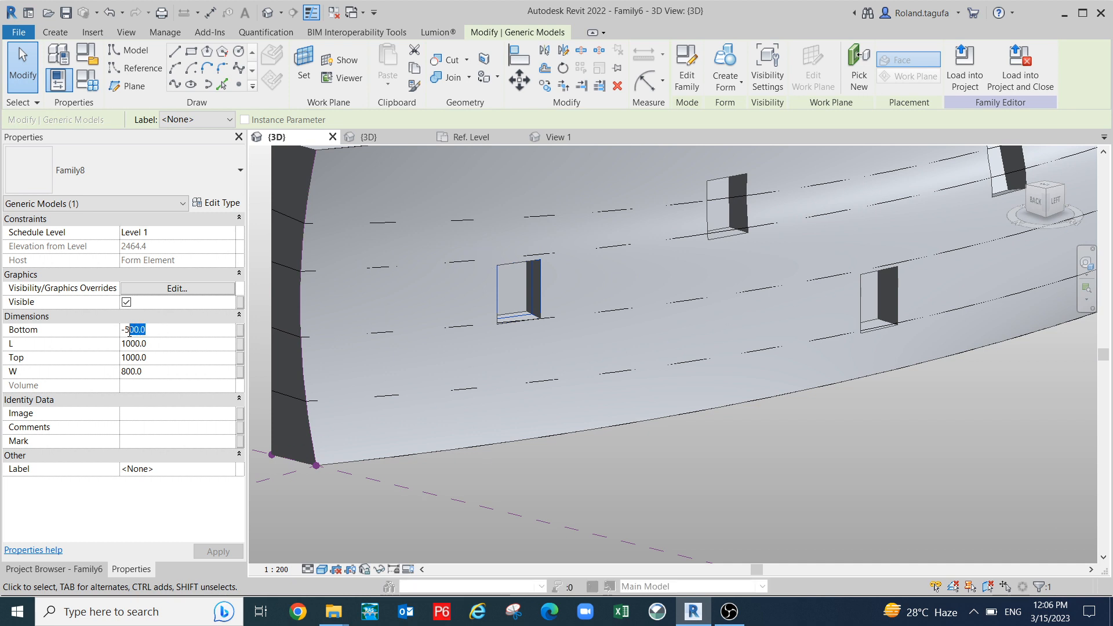
type("100")
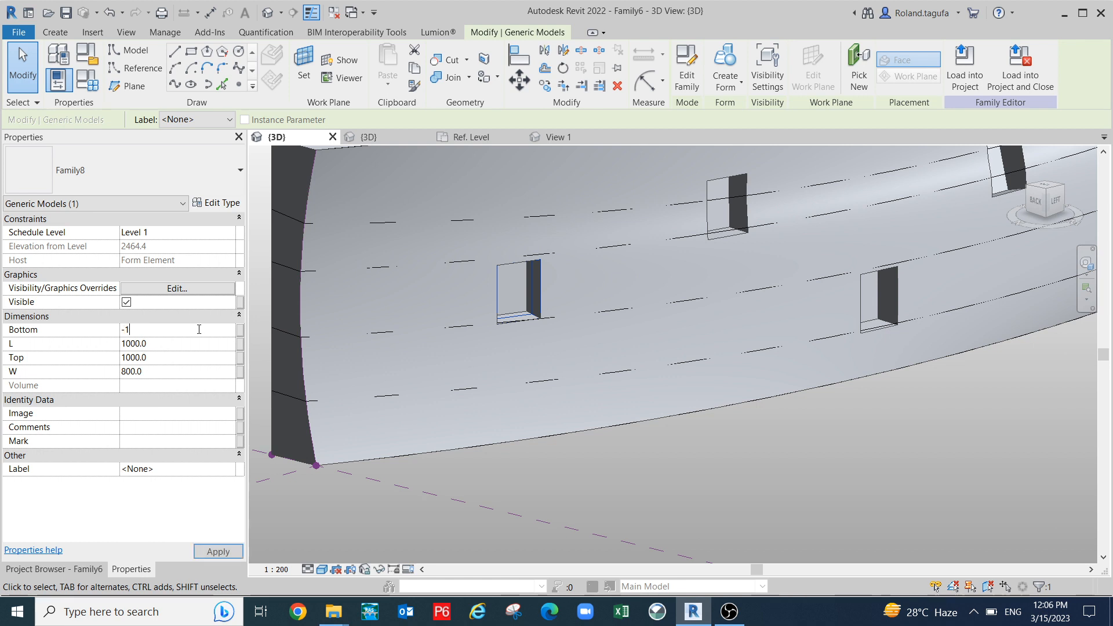
key("Return")
mouse_move(432, 465)
middle_mouse_down("shift")
mouse_move(464, 469)
mouse_move(611, 427)
mouse_move(424, 459)
middle_mouse_up("shift")
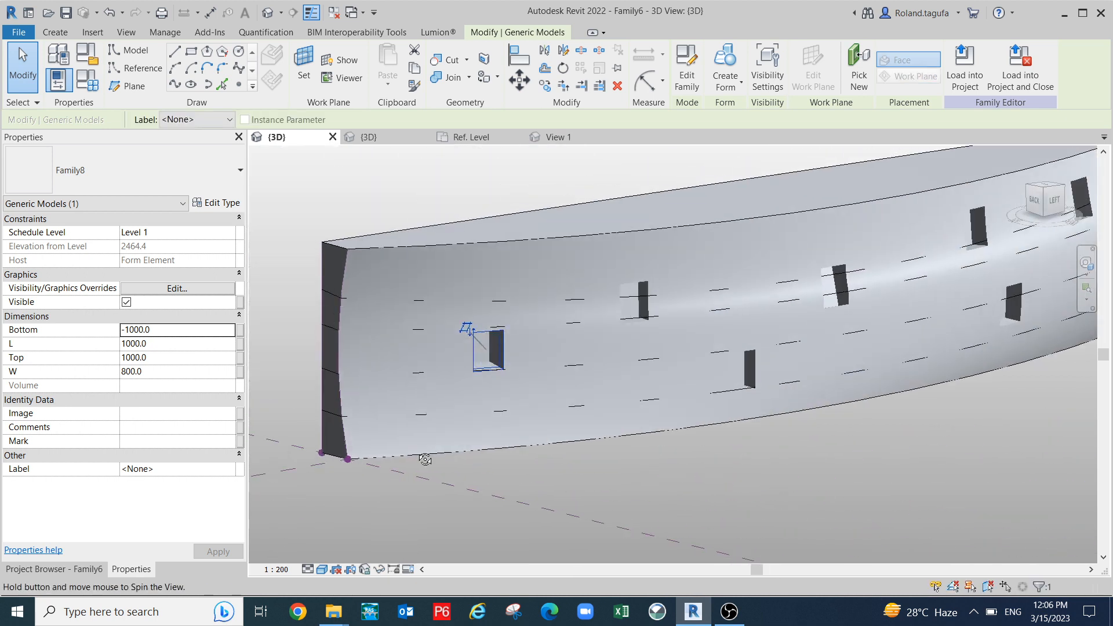
left_click_drag(152, 330, 130, 336)
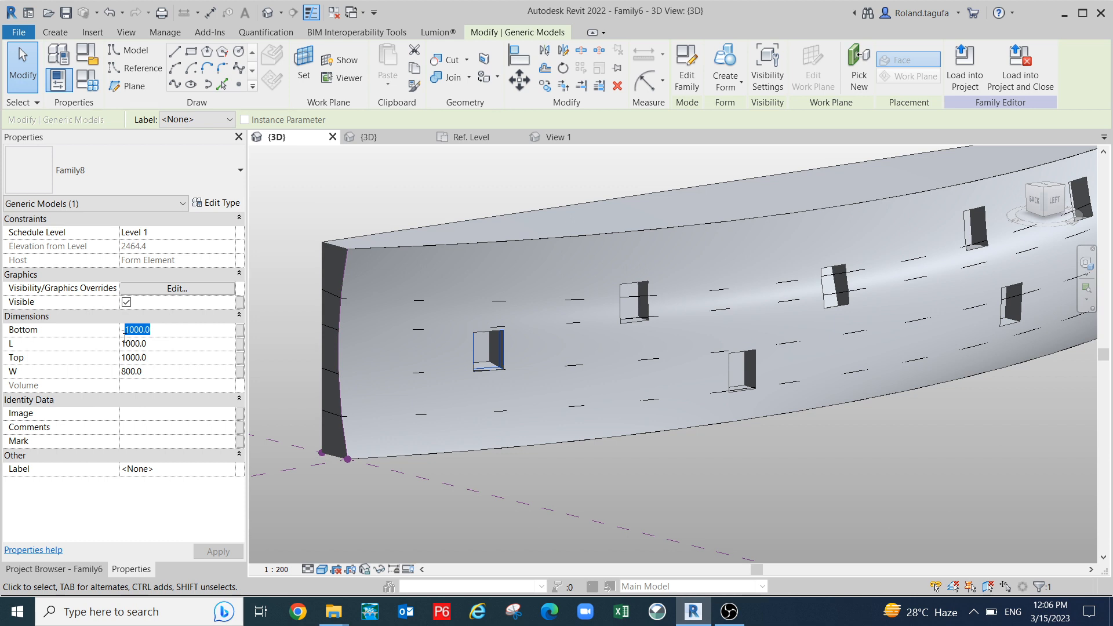
type("500")
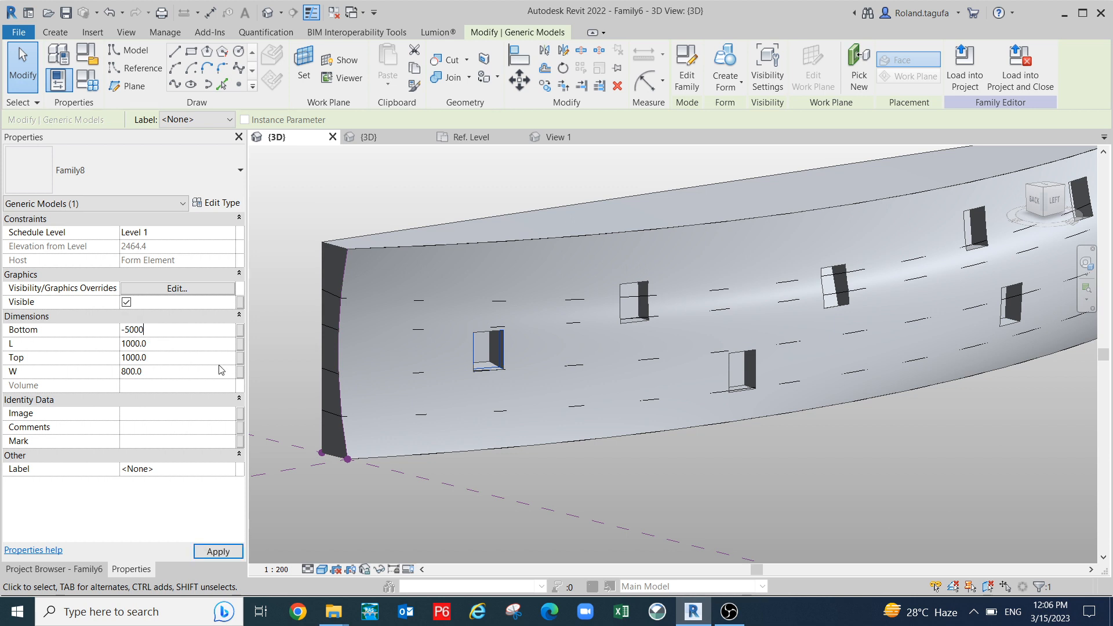
type("0")
left_click(218, 551)
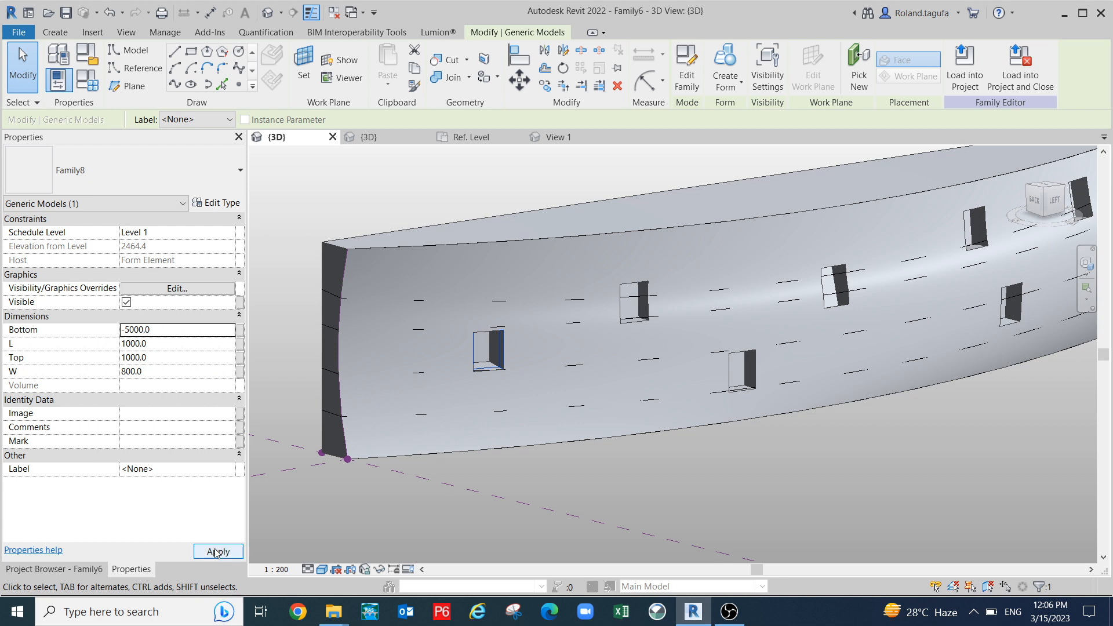
- Set the opening's L to 2000 and W to 1000, apply, then switch to OBS
middle_click_drag(389, 464, 586, 422, "shift")
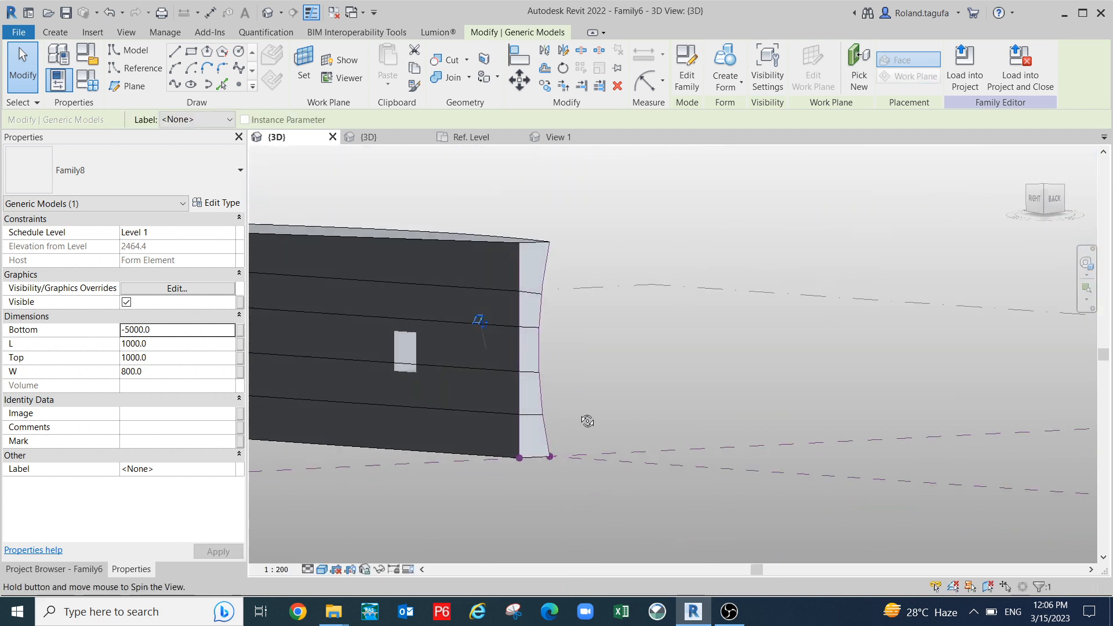
middle_click_drag(574, 375, 310, 398, "shift")
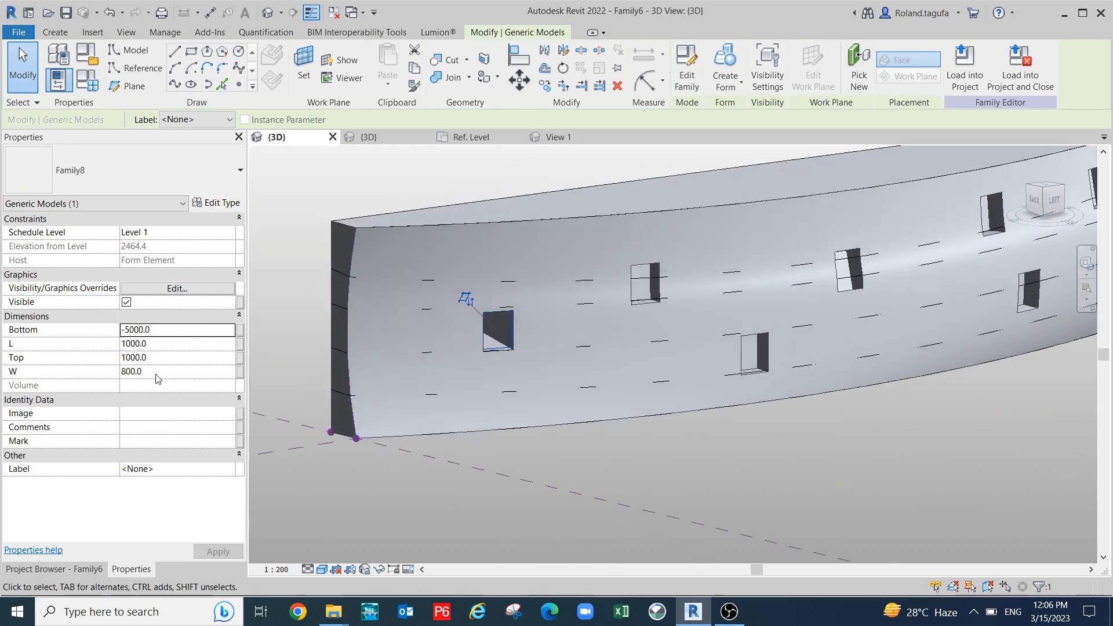
left_click(154, 344)
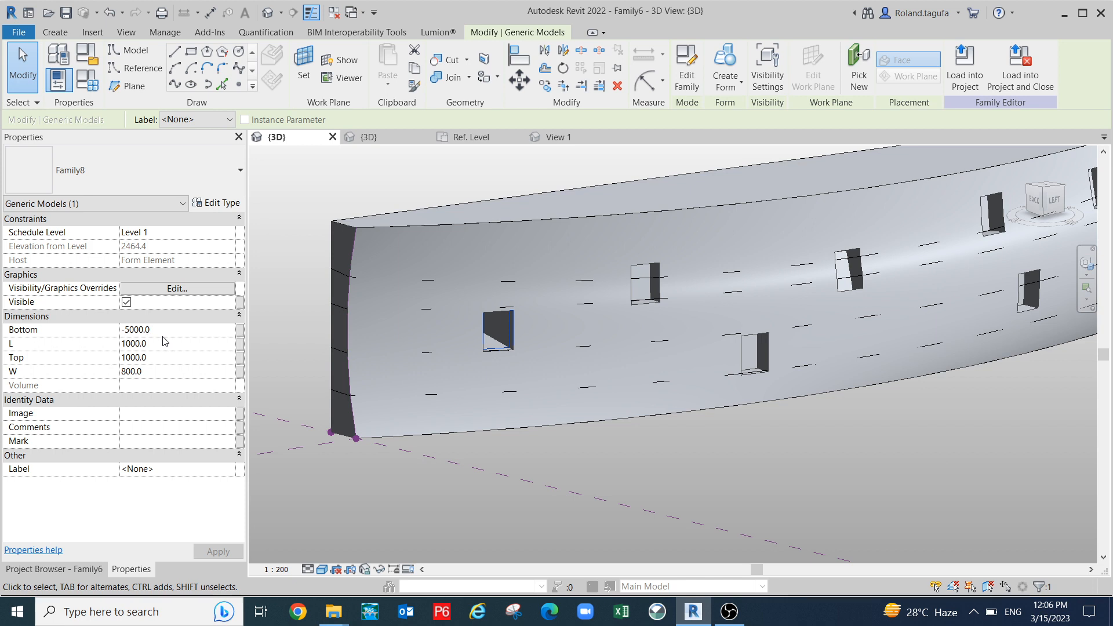
left_click_drag(154, 349, 131, 347)
type("3000")
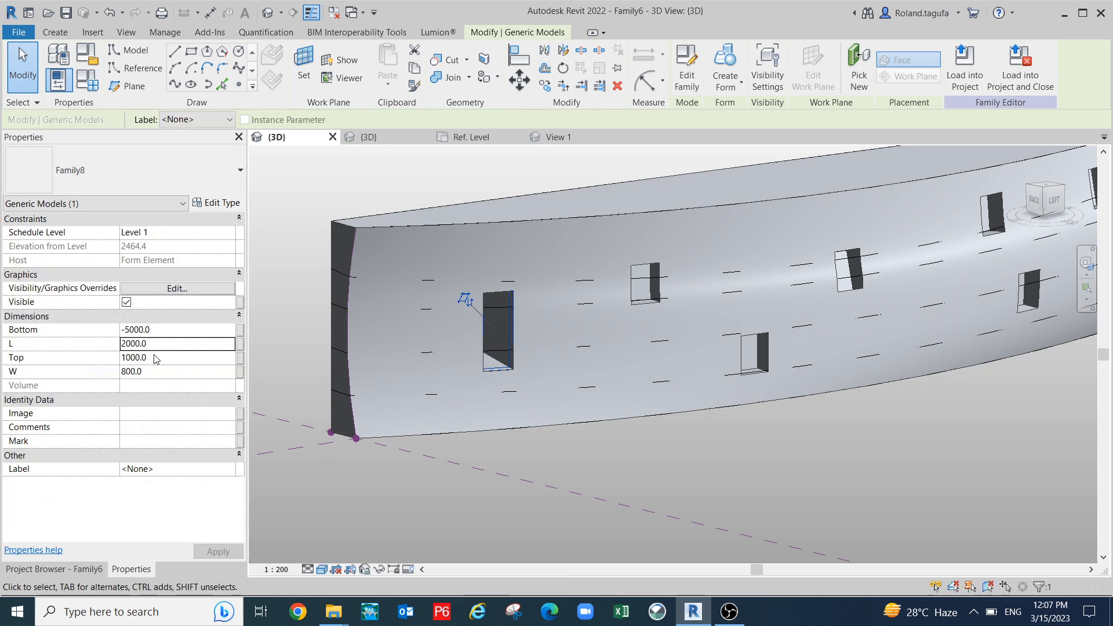
left_click(149, 358)
double_click(137, 356)
left_click(168, 371)
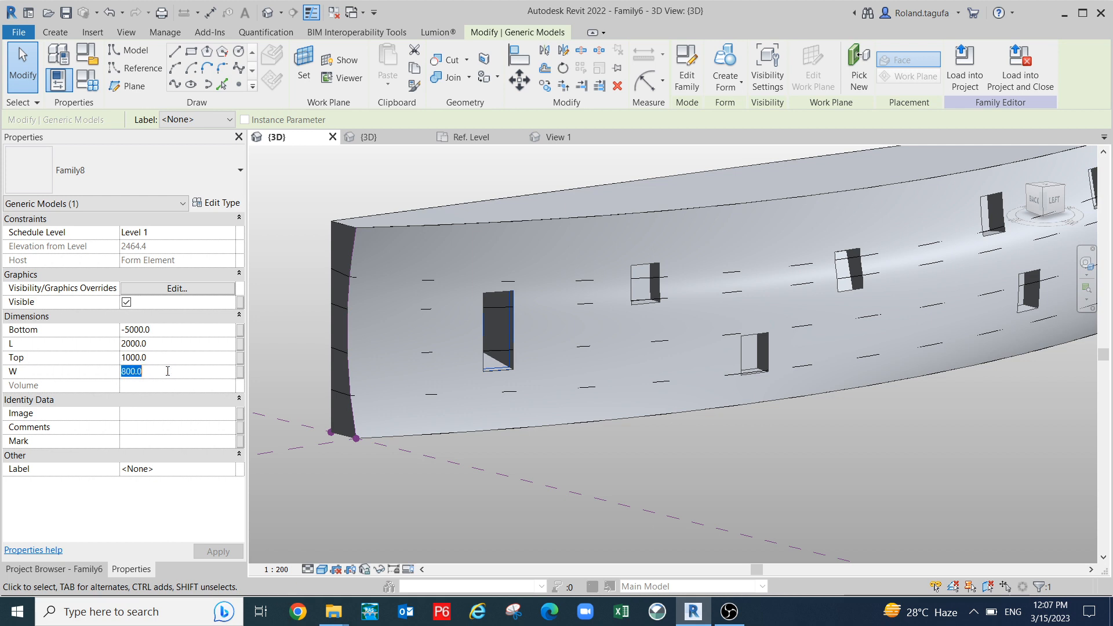
type("1000")
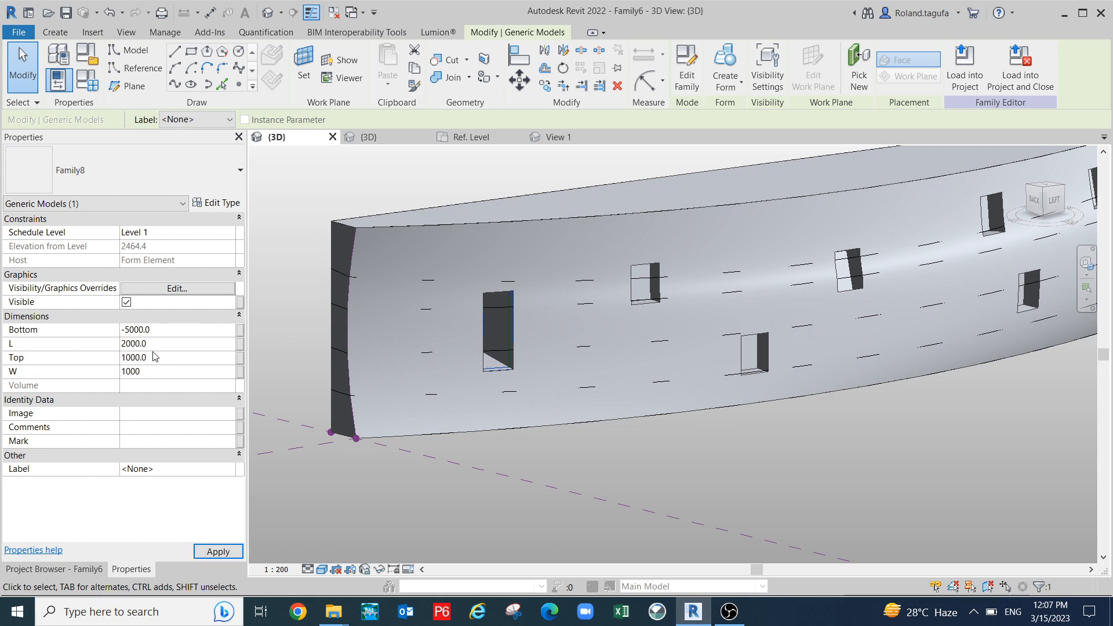
left_click(217, 551)
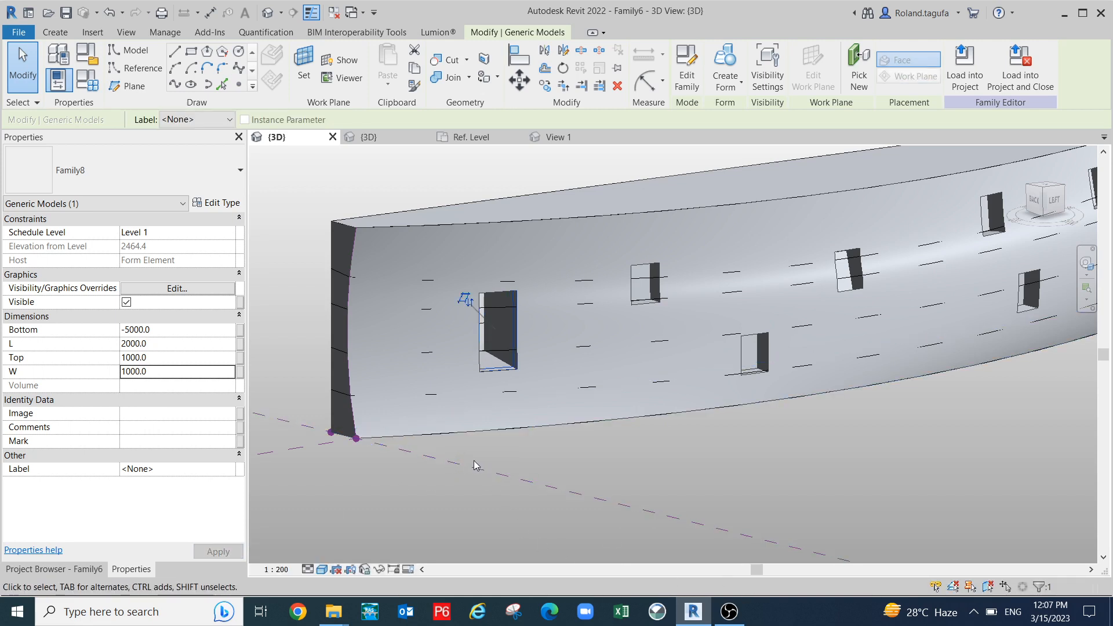
left_click(730, 613)
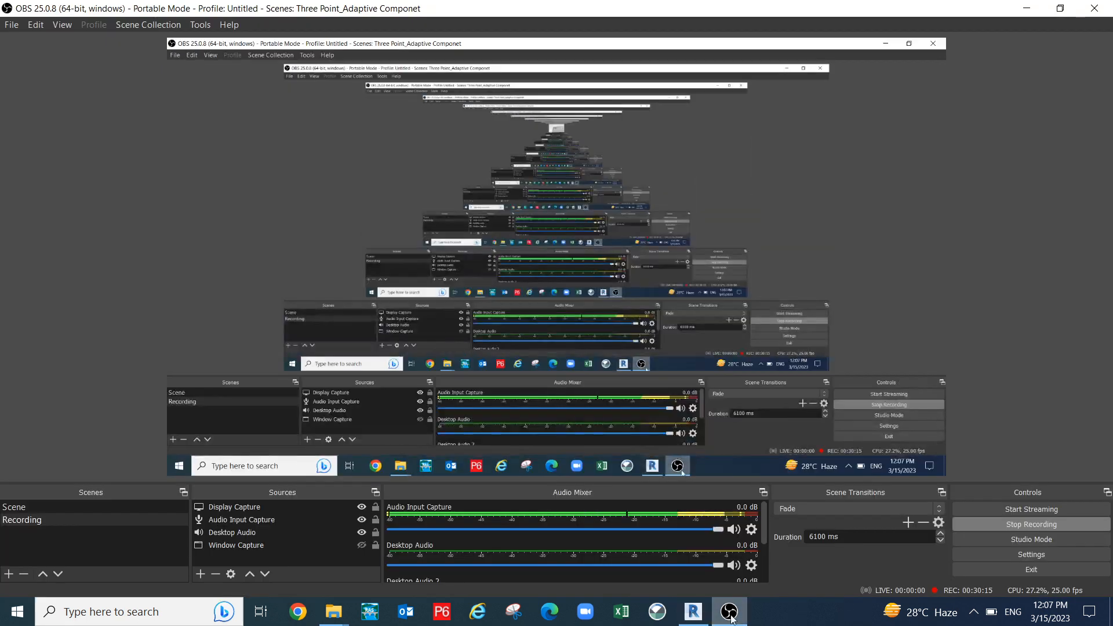